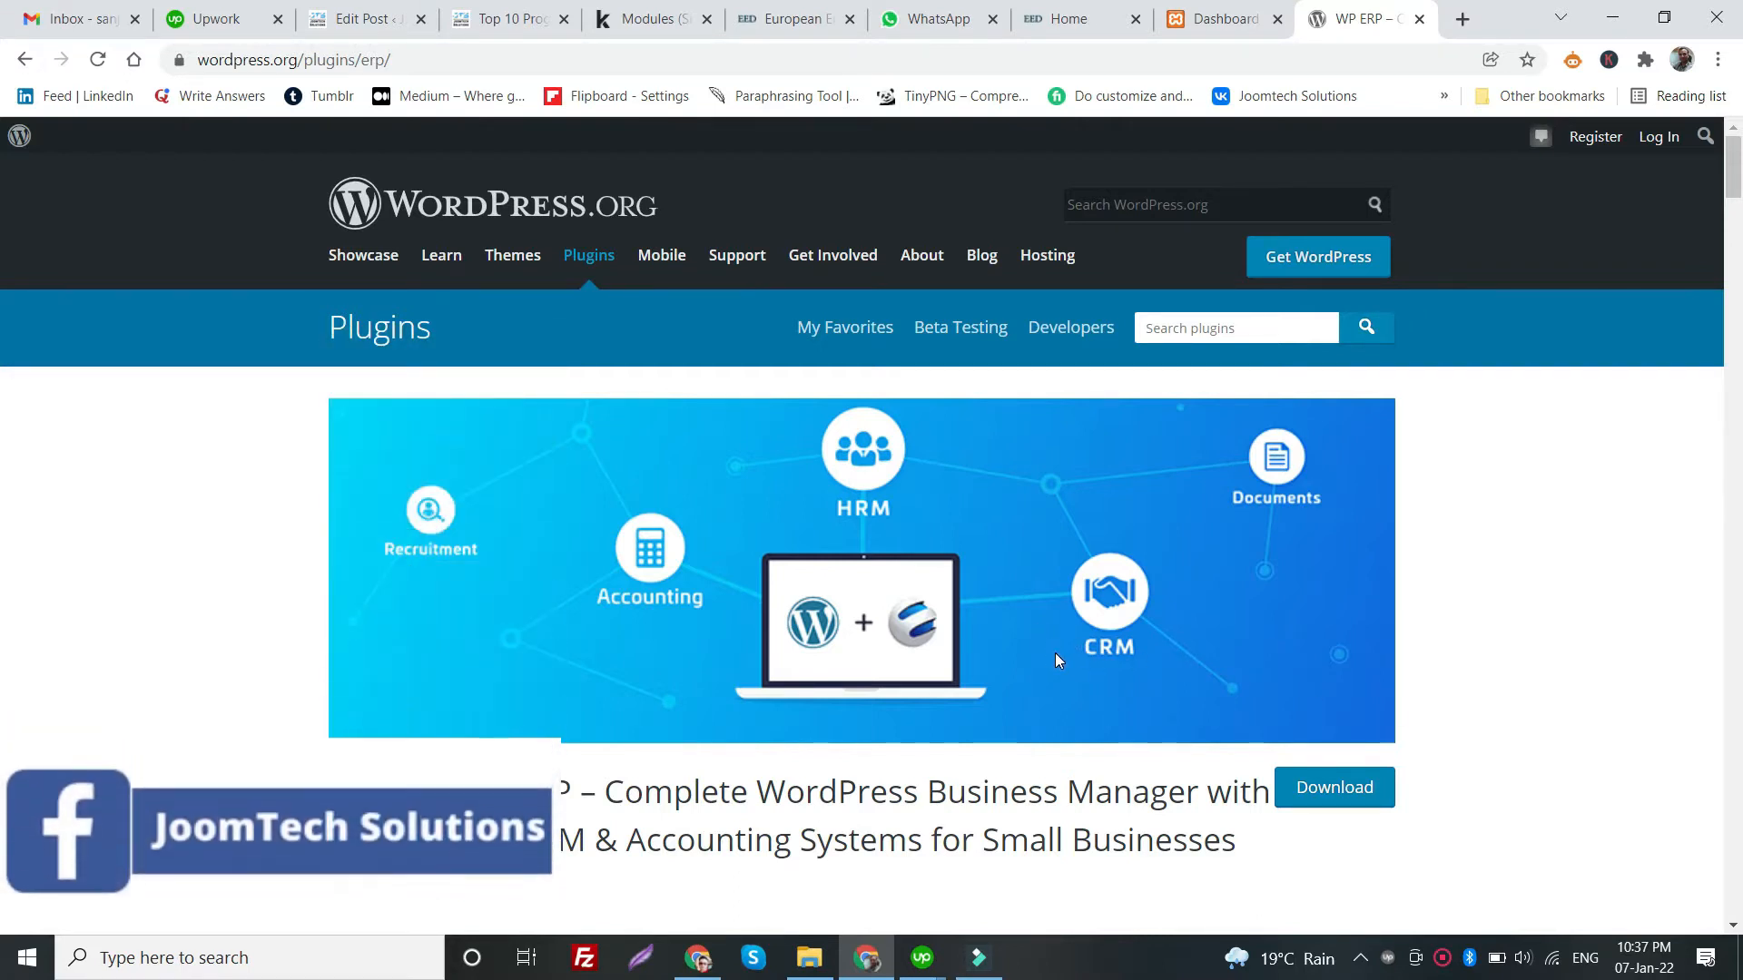
- Look over the WP ERP plugin page and check the downloaded erp.1.10.2.zip in the WORDPRESS 2021 folder
{"action": "scroll", "coordinate": [966, 590], "scroll_direction": "down", "scroll_amount": 2}
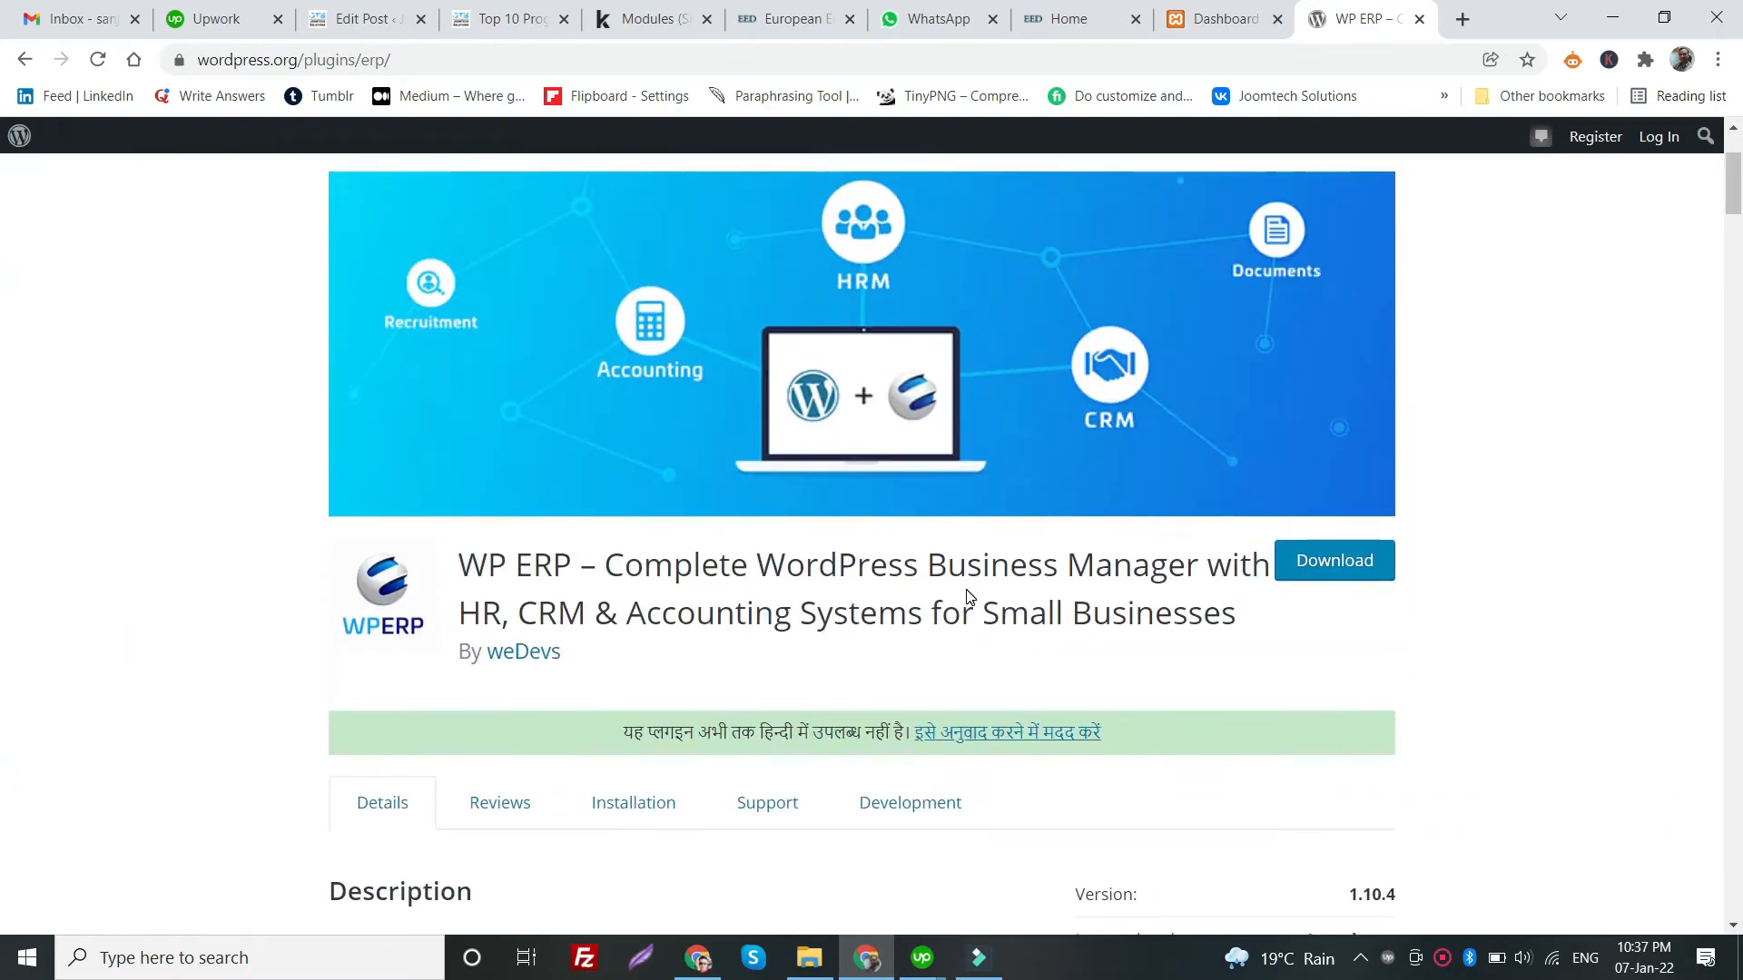
{"action": "scroll", "coordinate": [968, 589], "scroll_direction": "up", "scroll_amount": 2}
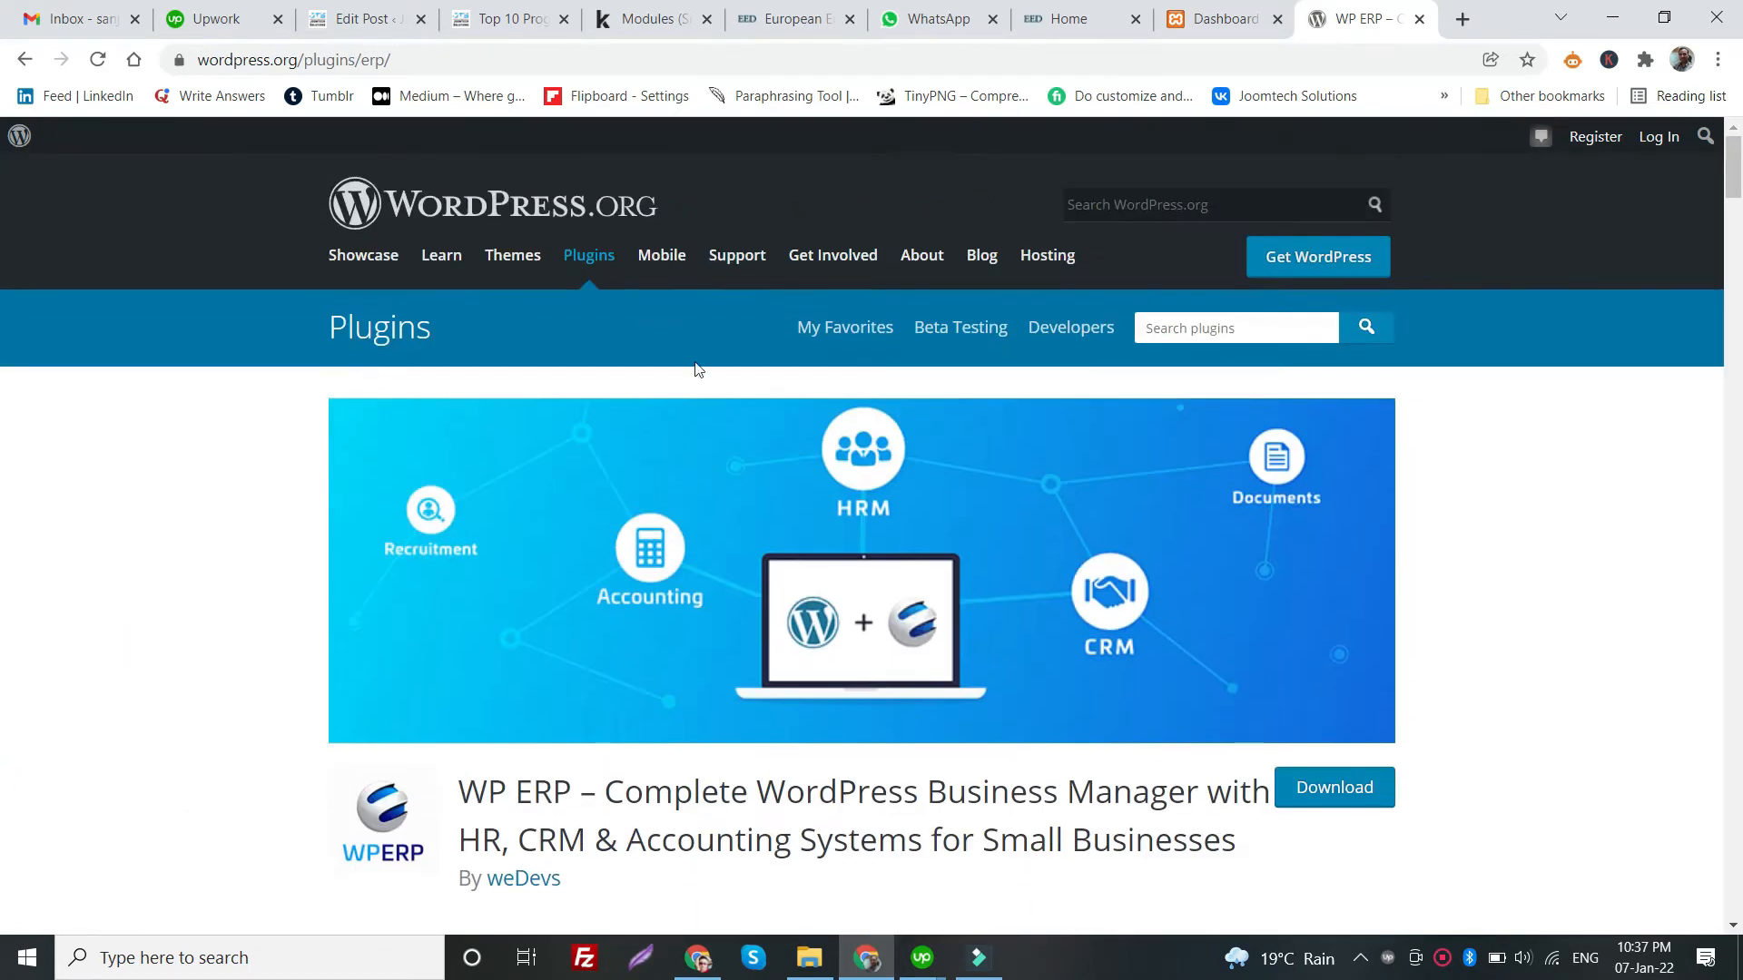
{"action": "scroll", "coordinate": [1031, 499], "scroll_direction": "down", "scroll_amount": 1}
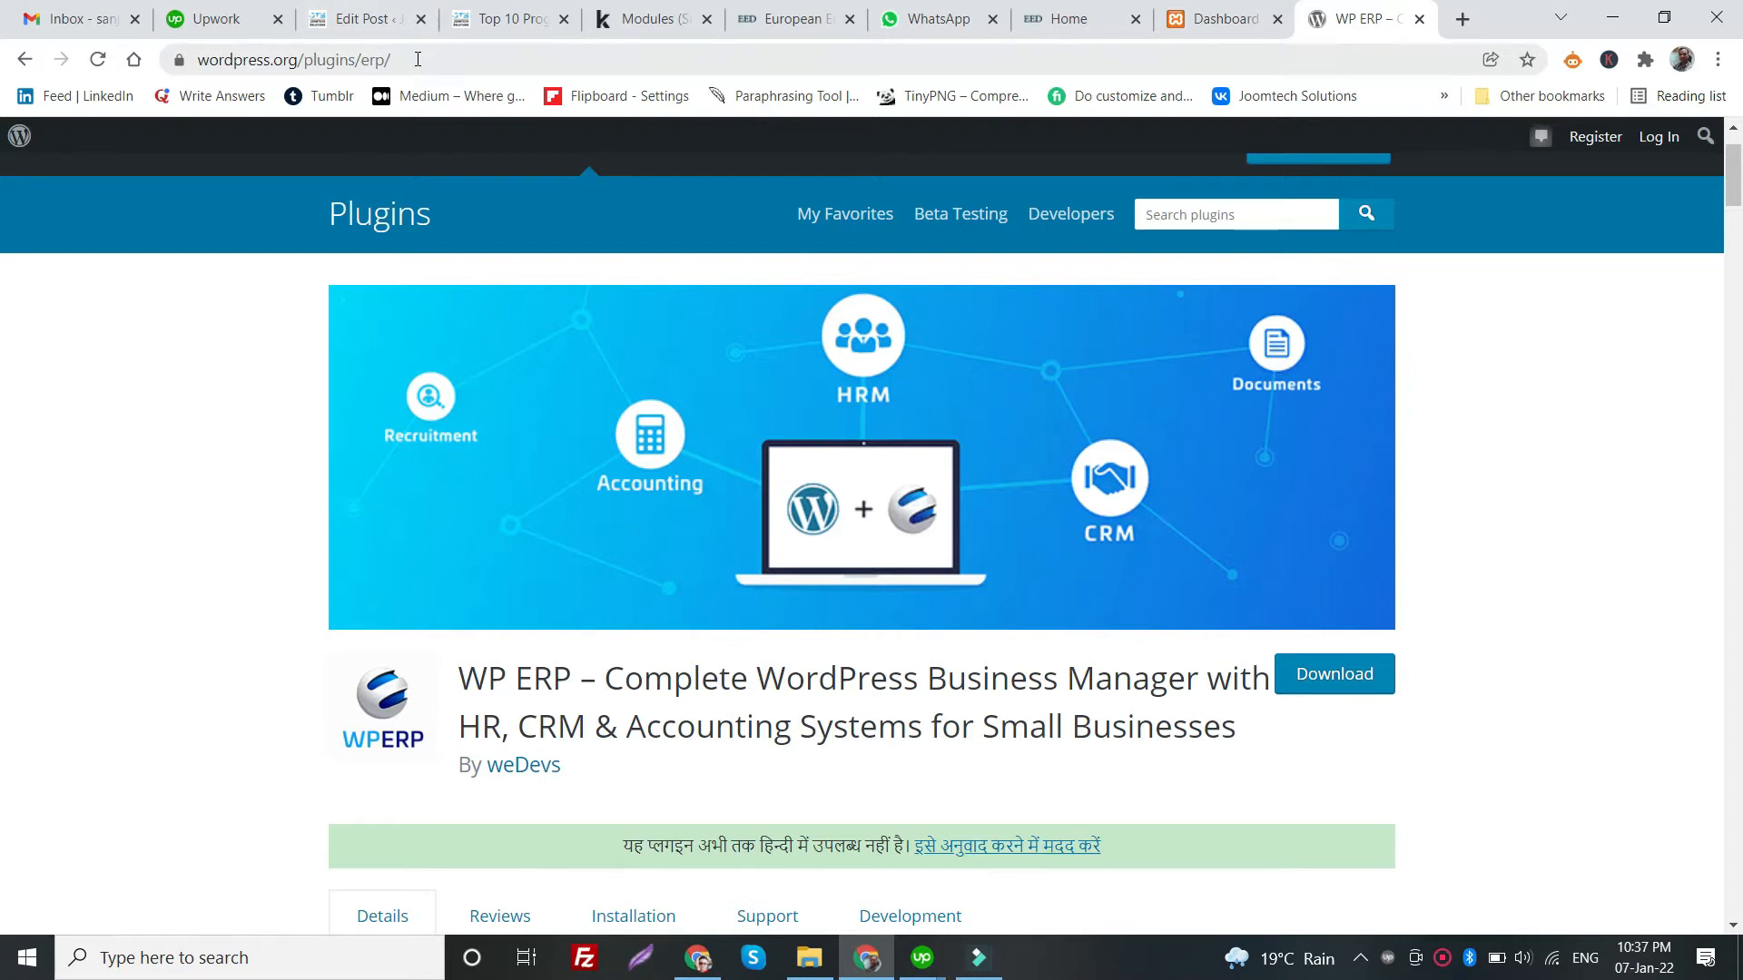
{"action": "left_click", "coordinate": [415, 61]}
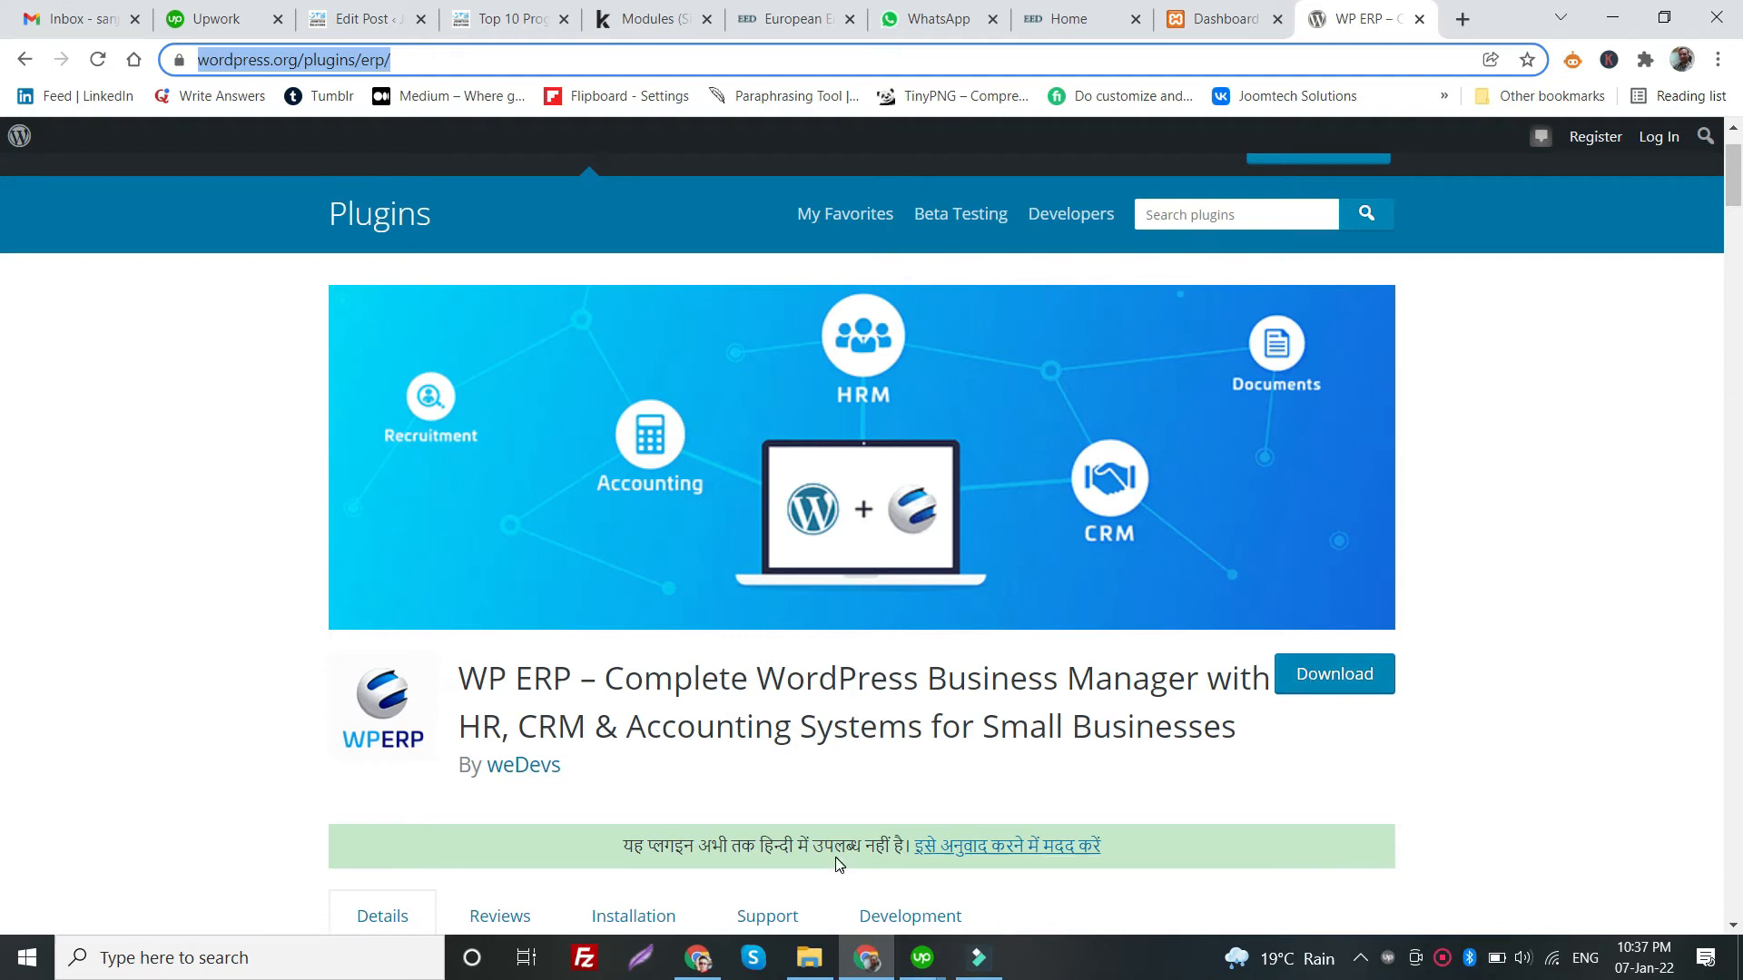
{"action": "left_click", "coordinate": [817, 965]}
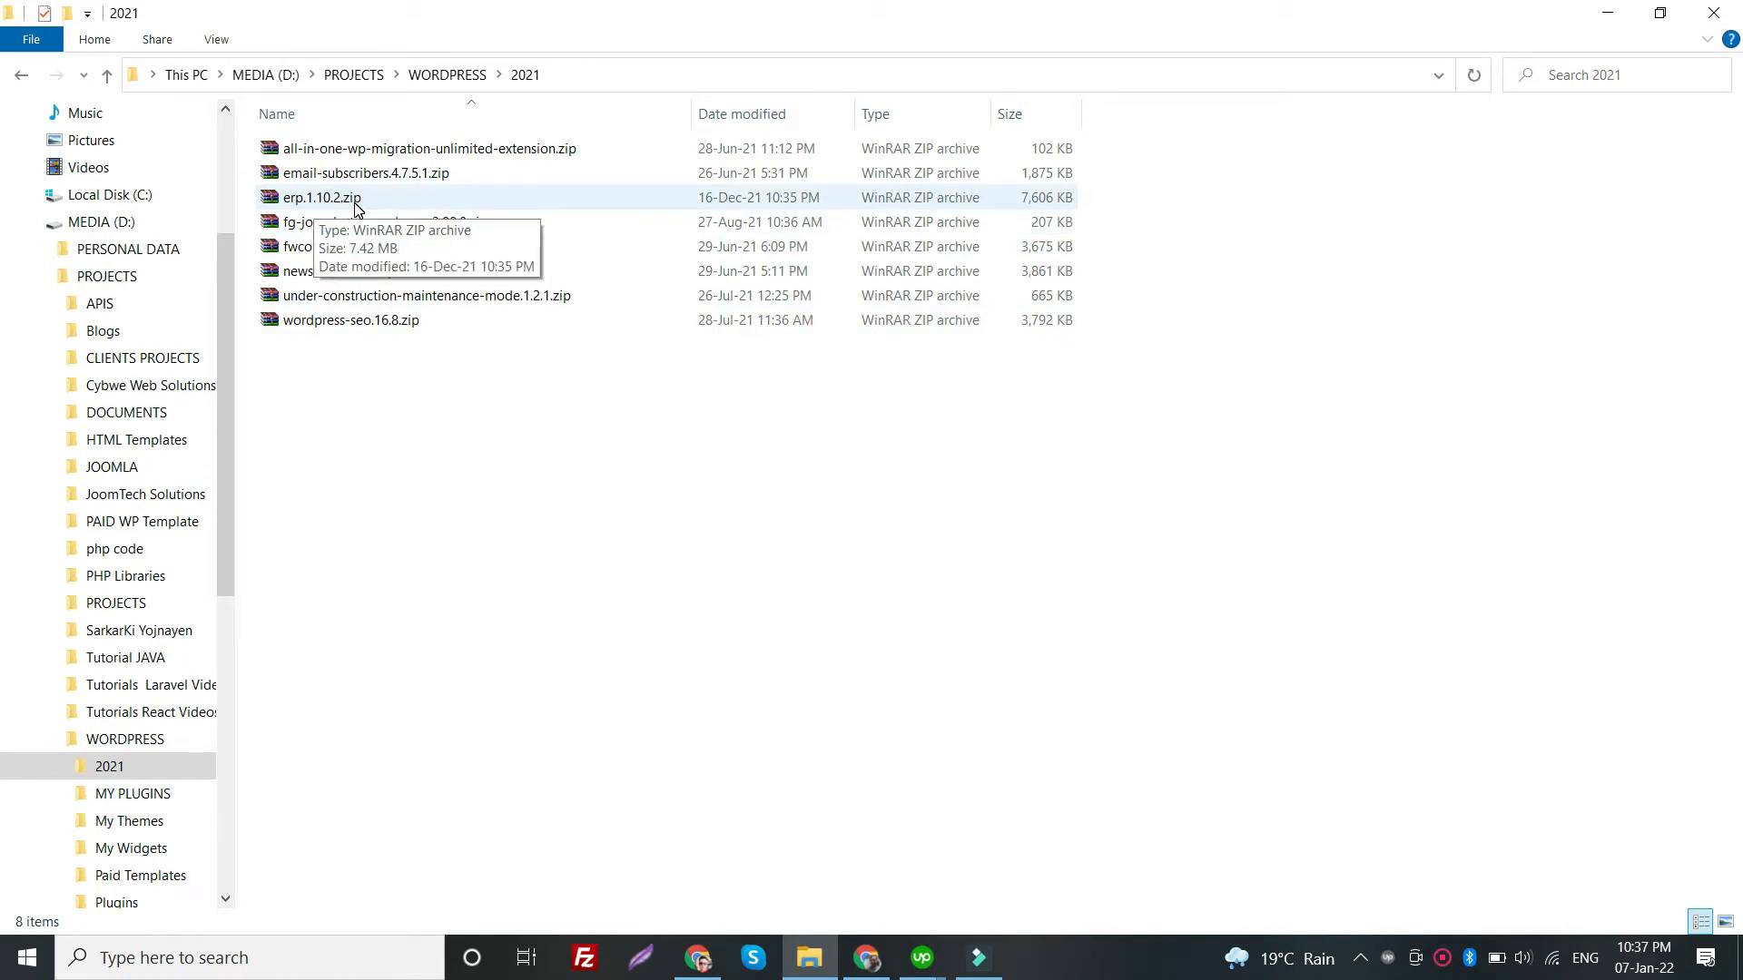
{"action": "left_click", "coordinate": [865, 958]}
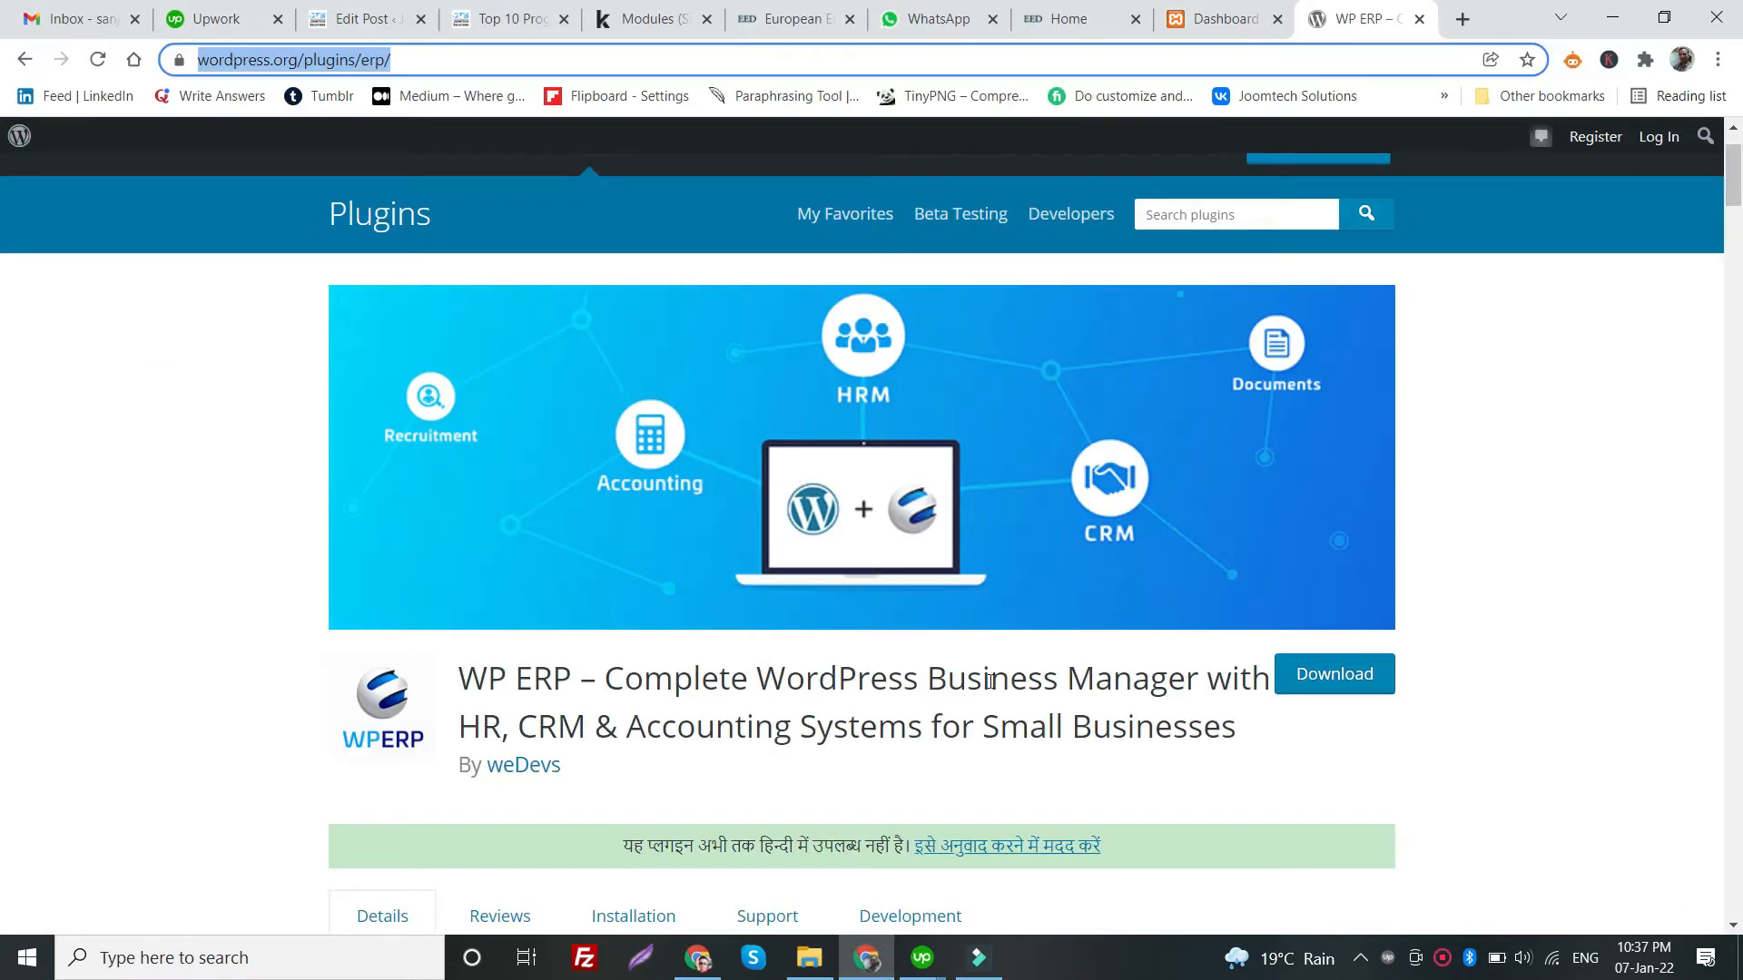
- Read the WP ERP plugin's description, version details, core modules and ratings on its plugin page
{"action": "scroll", "coordinate": [995, 673], "scroll_direction": "down", "scroll_amount": 6}
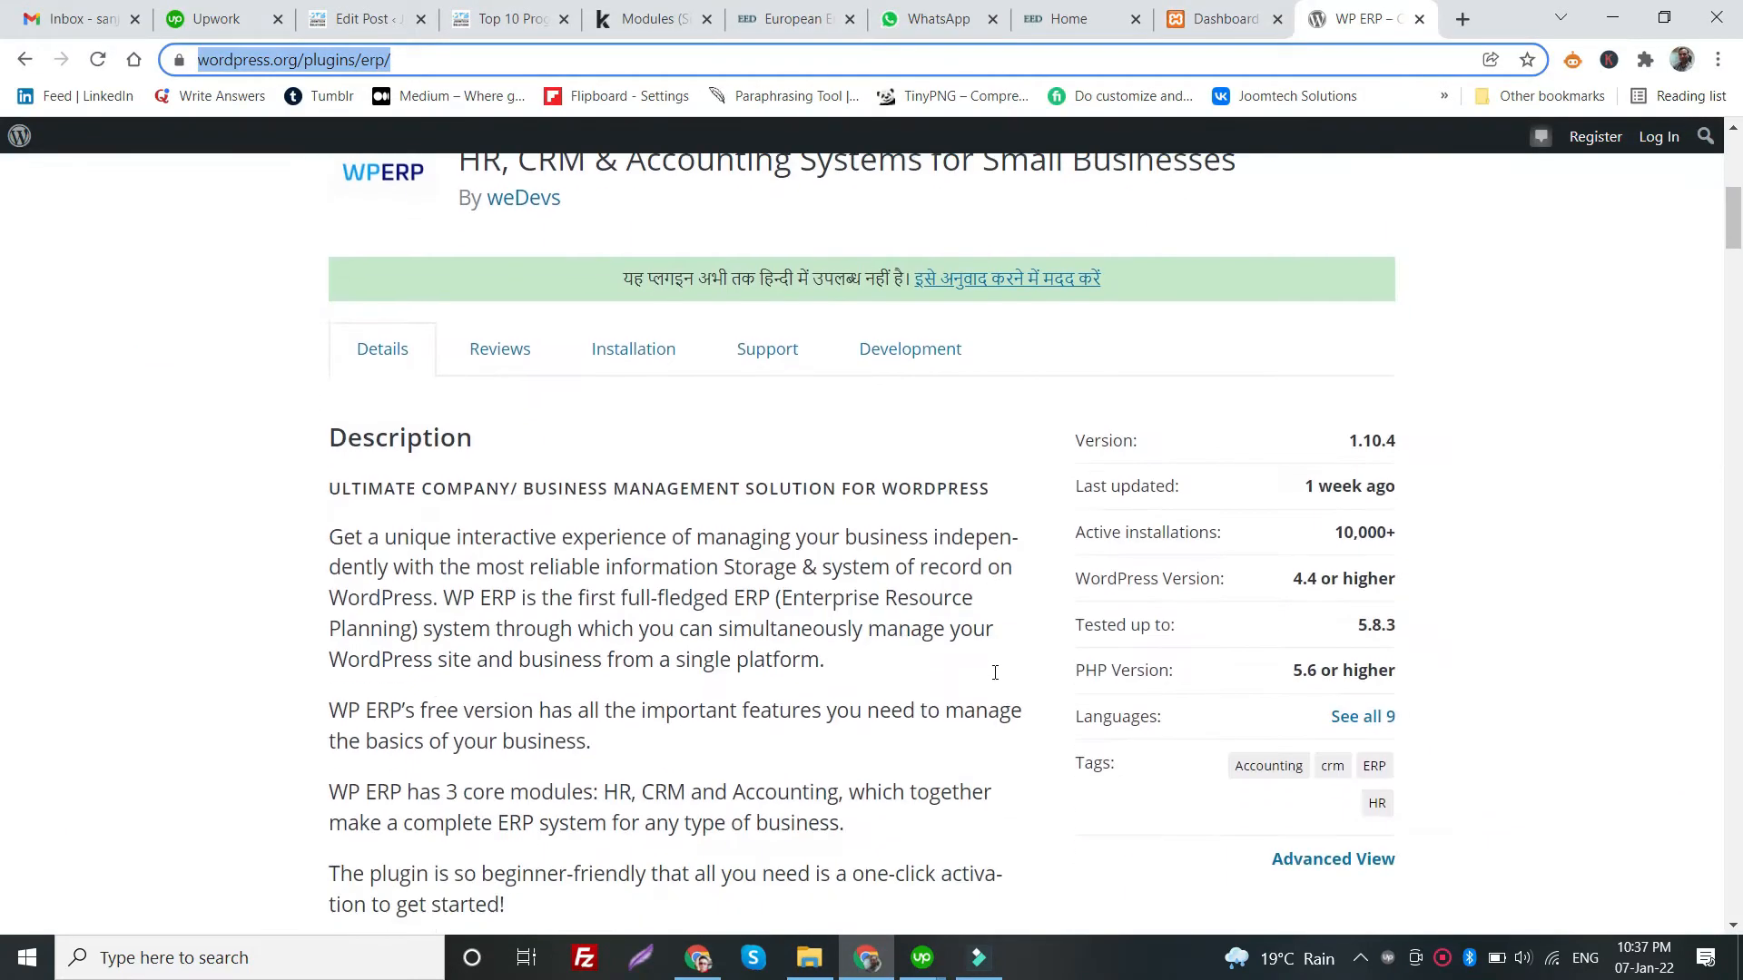
{"action": "scroll", "coordinate": [994, 673], "scroll_direction": "down", "scroll_amount": 1}
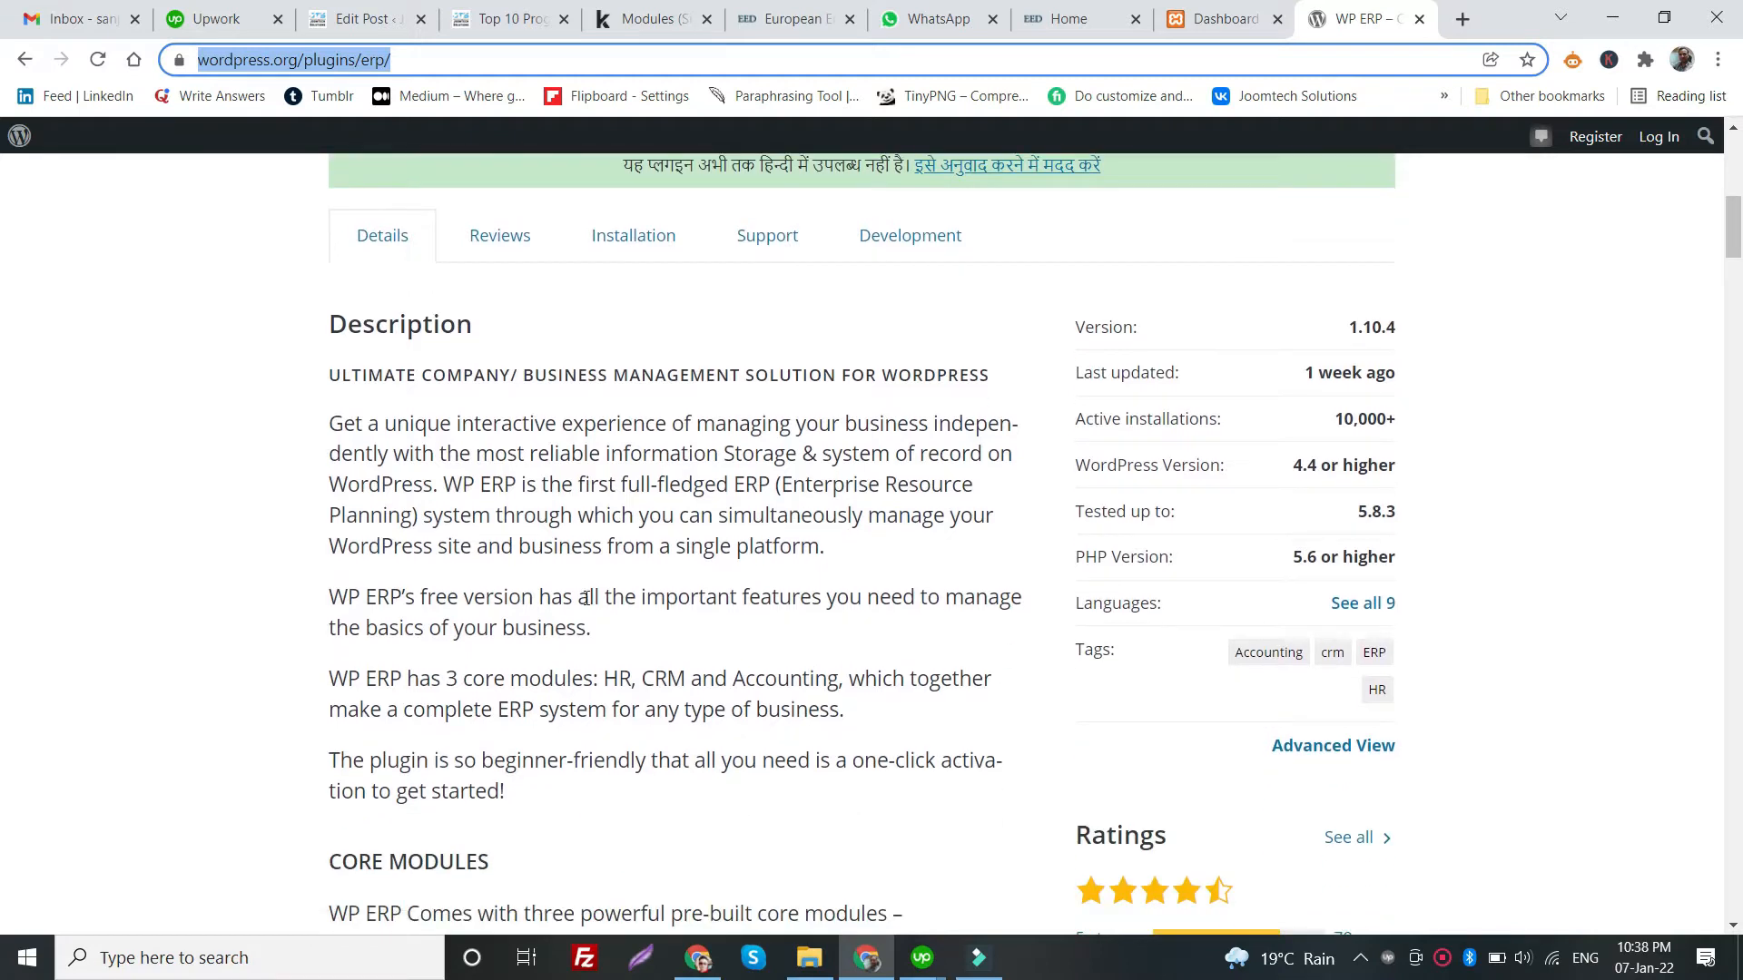
{"action": "scroll", "coordinate": [598, 585], "scroll_direction": "down", "scroll_amount": 1}
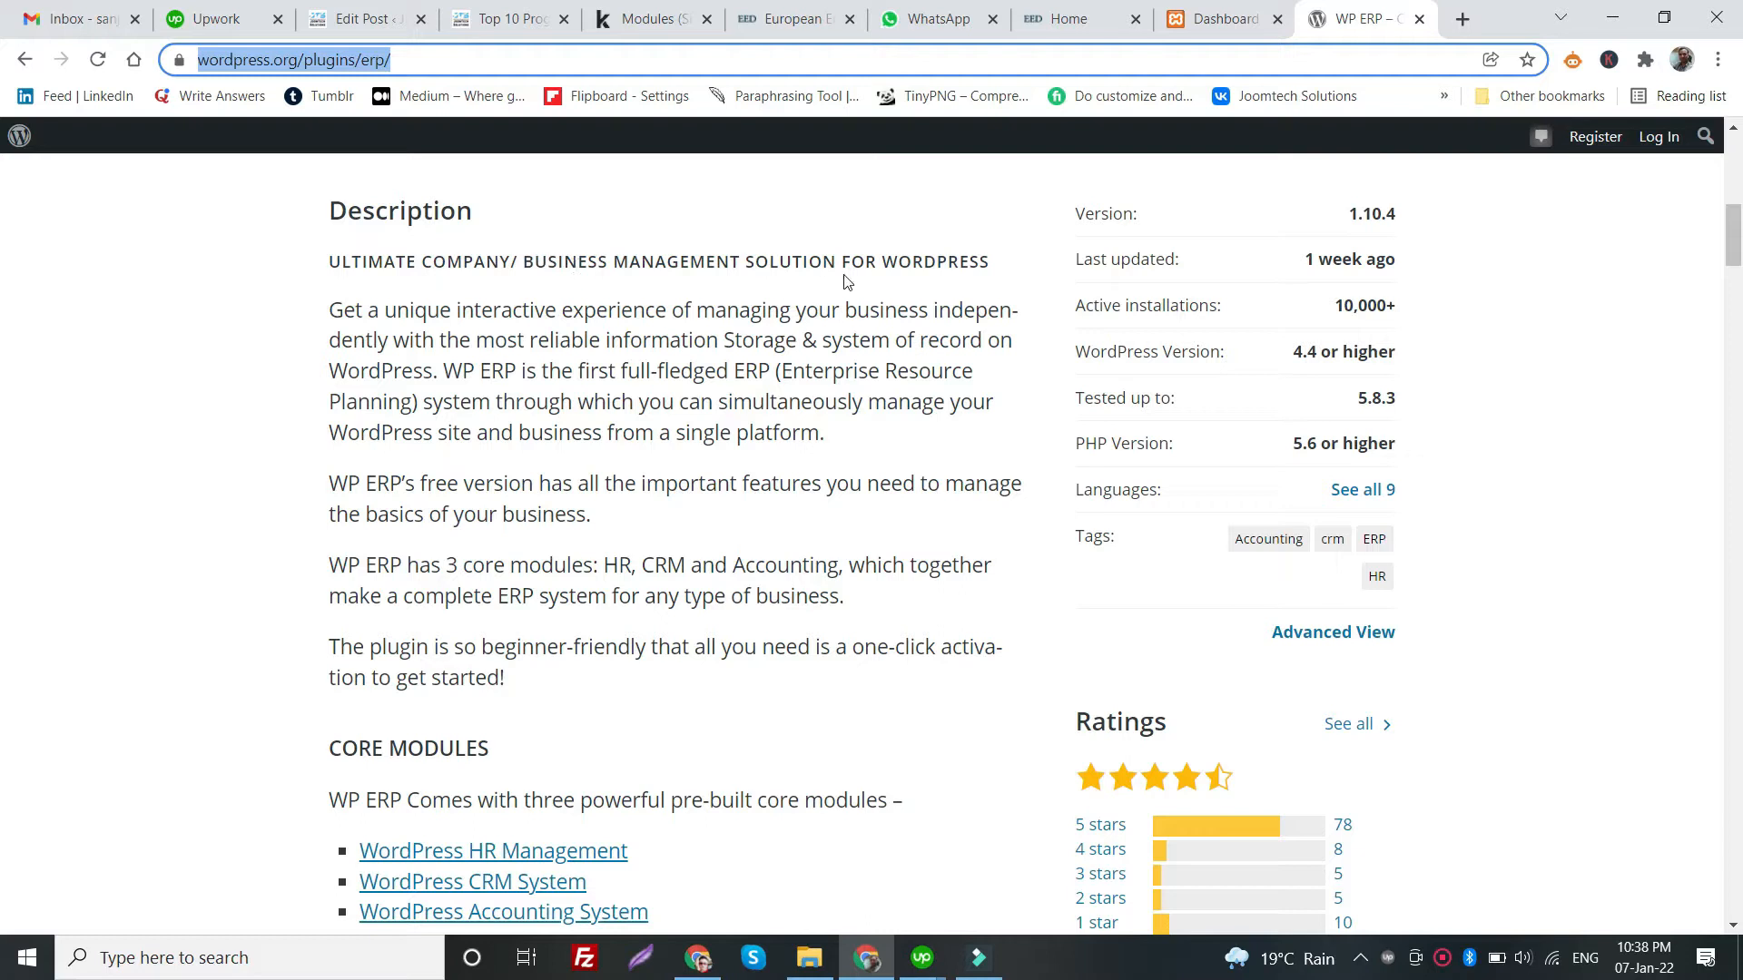
{"action": "left_click", "coordinate": [942, 257]}
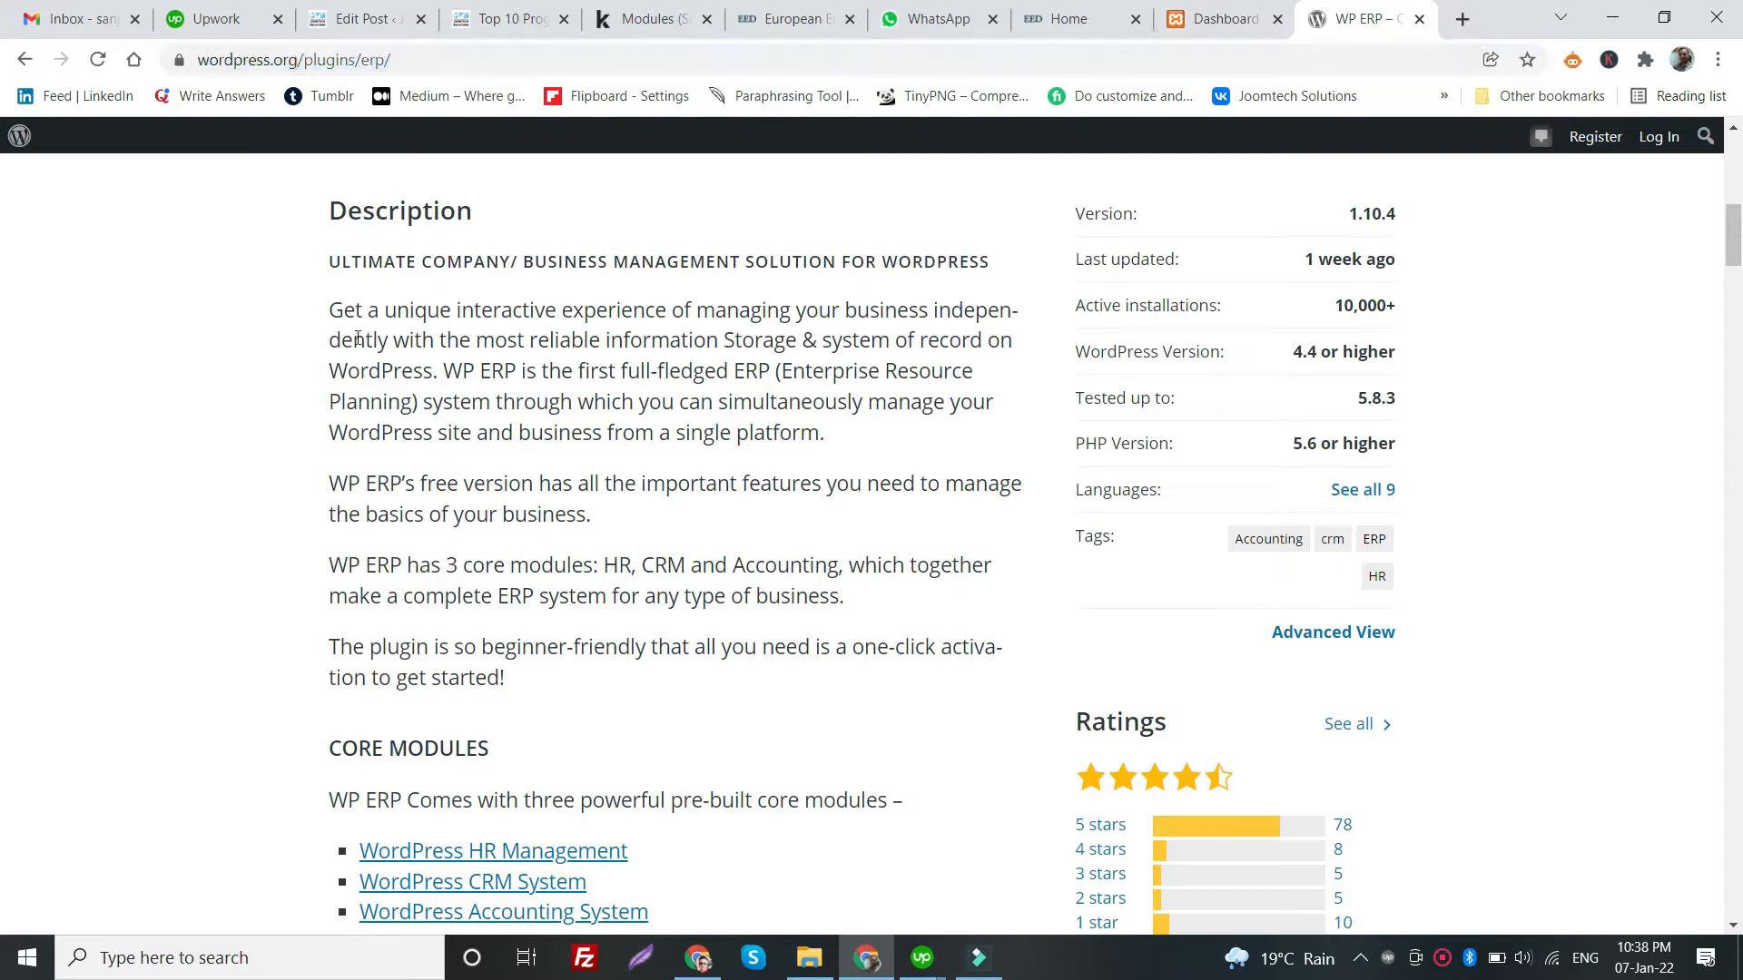
{"action": "scroll", "coordinate": [366, 576], "scroll_direction": "down", "scroll_amount": 1}
{"action": "scroll", "coordinate": [366, 577], "scroll_direction": "down", "scroll_amount": 1}
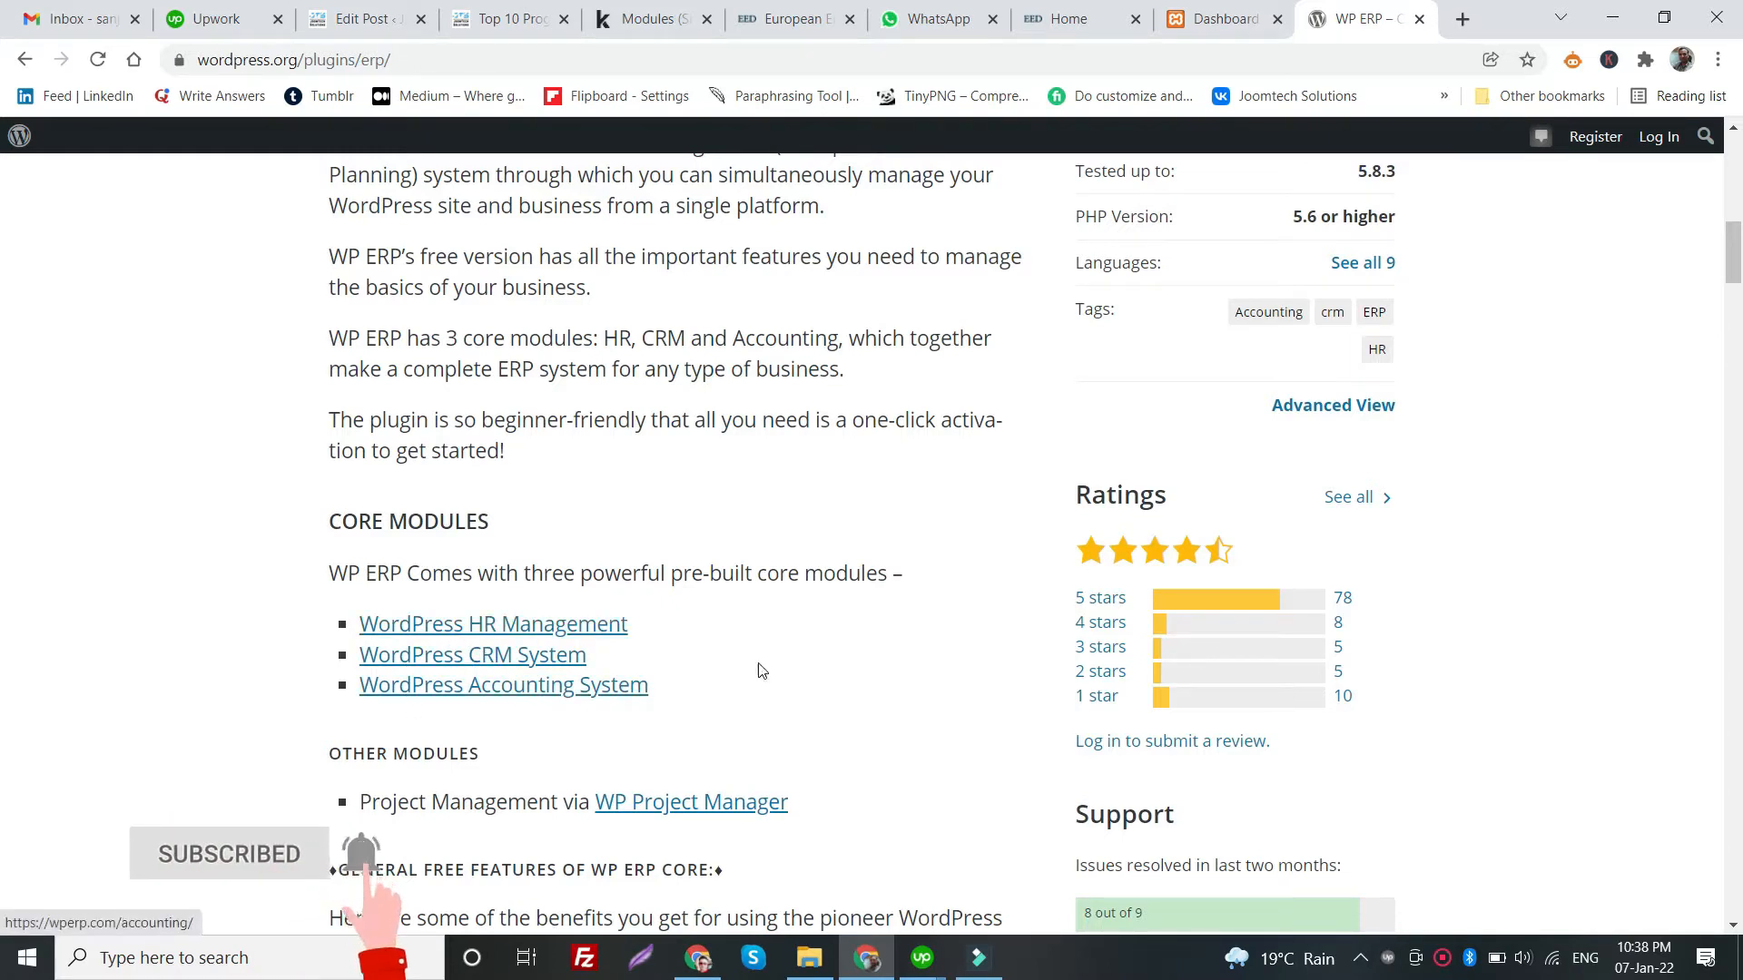
{"action": "scroll", "coordinate": [807, 662], "scroll_direction": "down", "scroll_amount": 1}
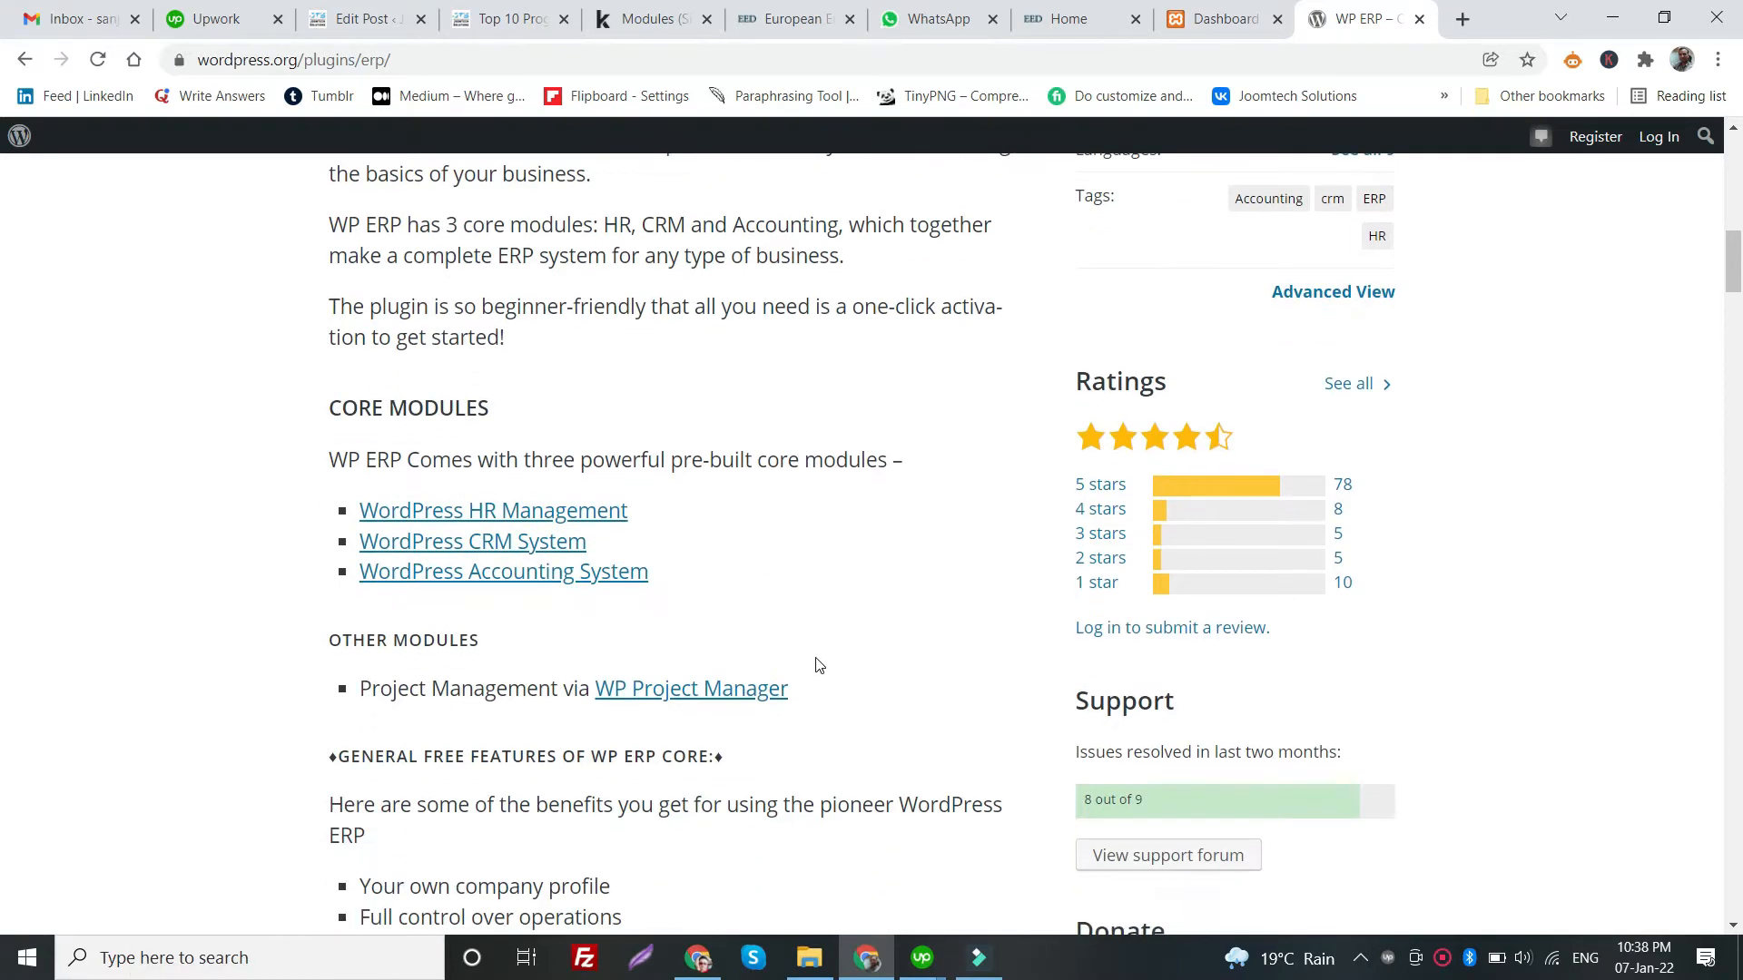
{"action": "scroll", "coordinate": [828, 663], "scroll_direction": "up", "scroll_amount": 5}
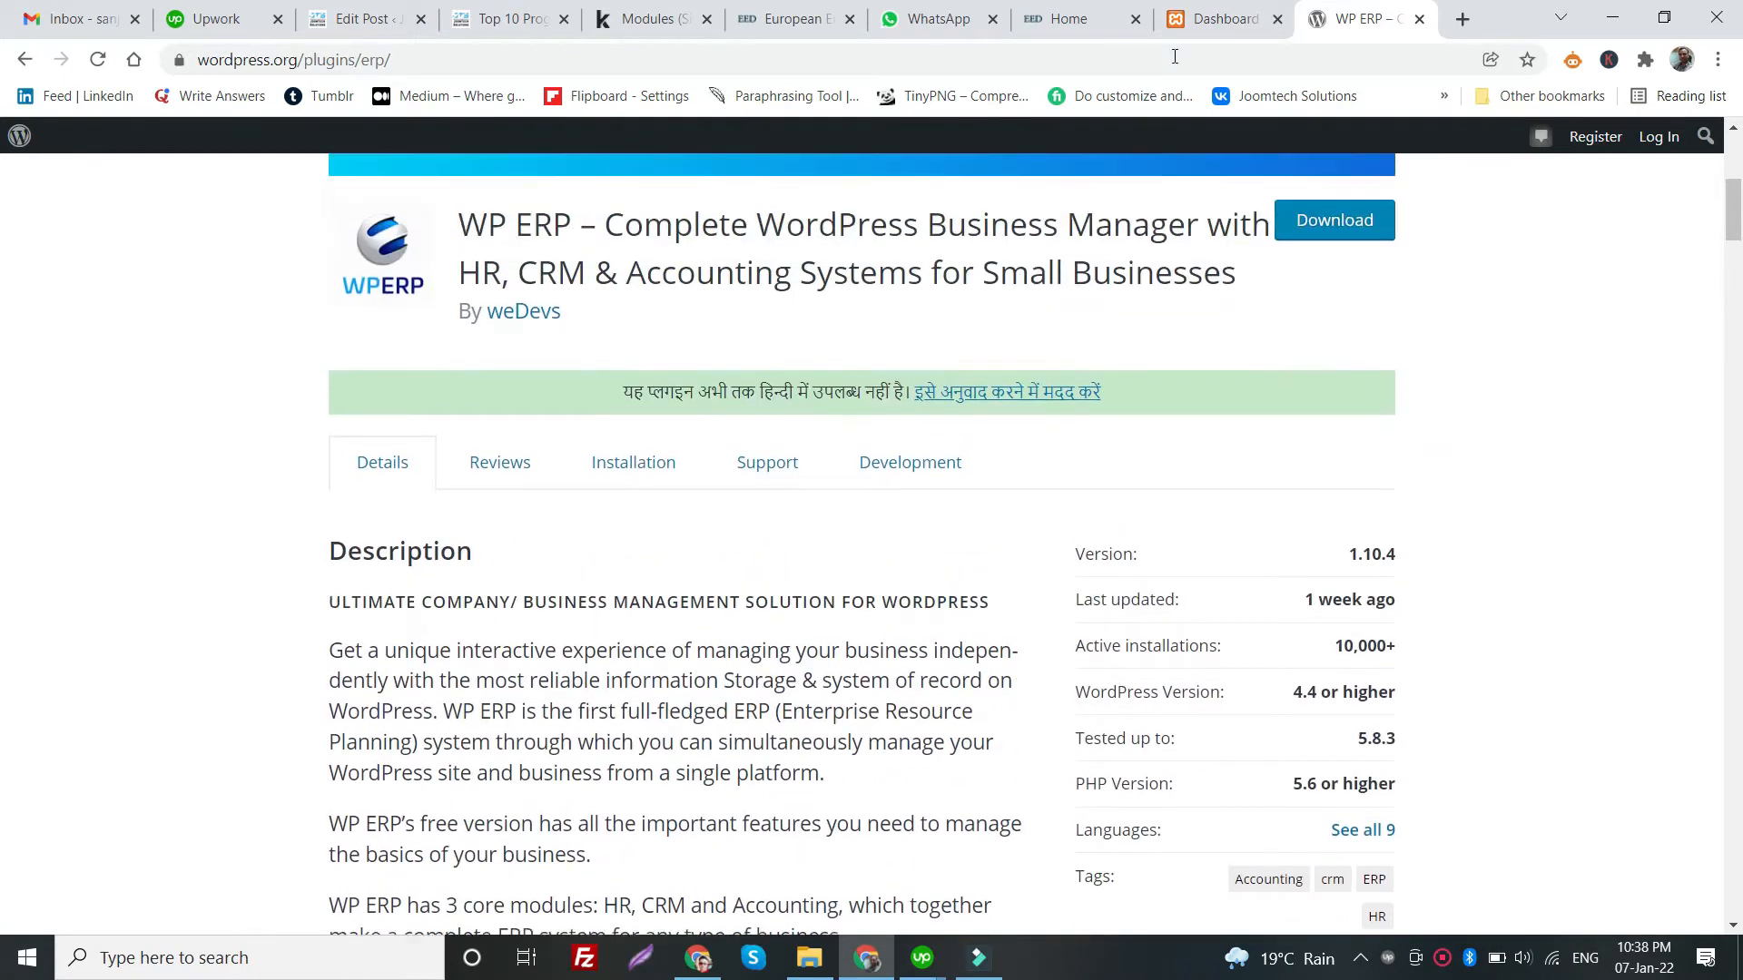
- Switch to the local WordPress admin dashboard and open the page for adding new plugins
{"action": "left_click", "coordinate": [1214, 20]}
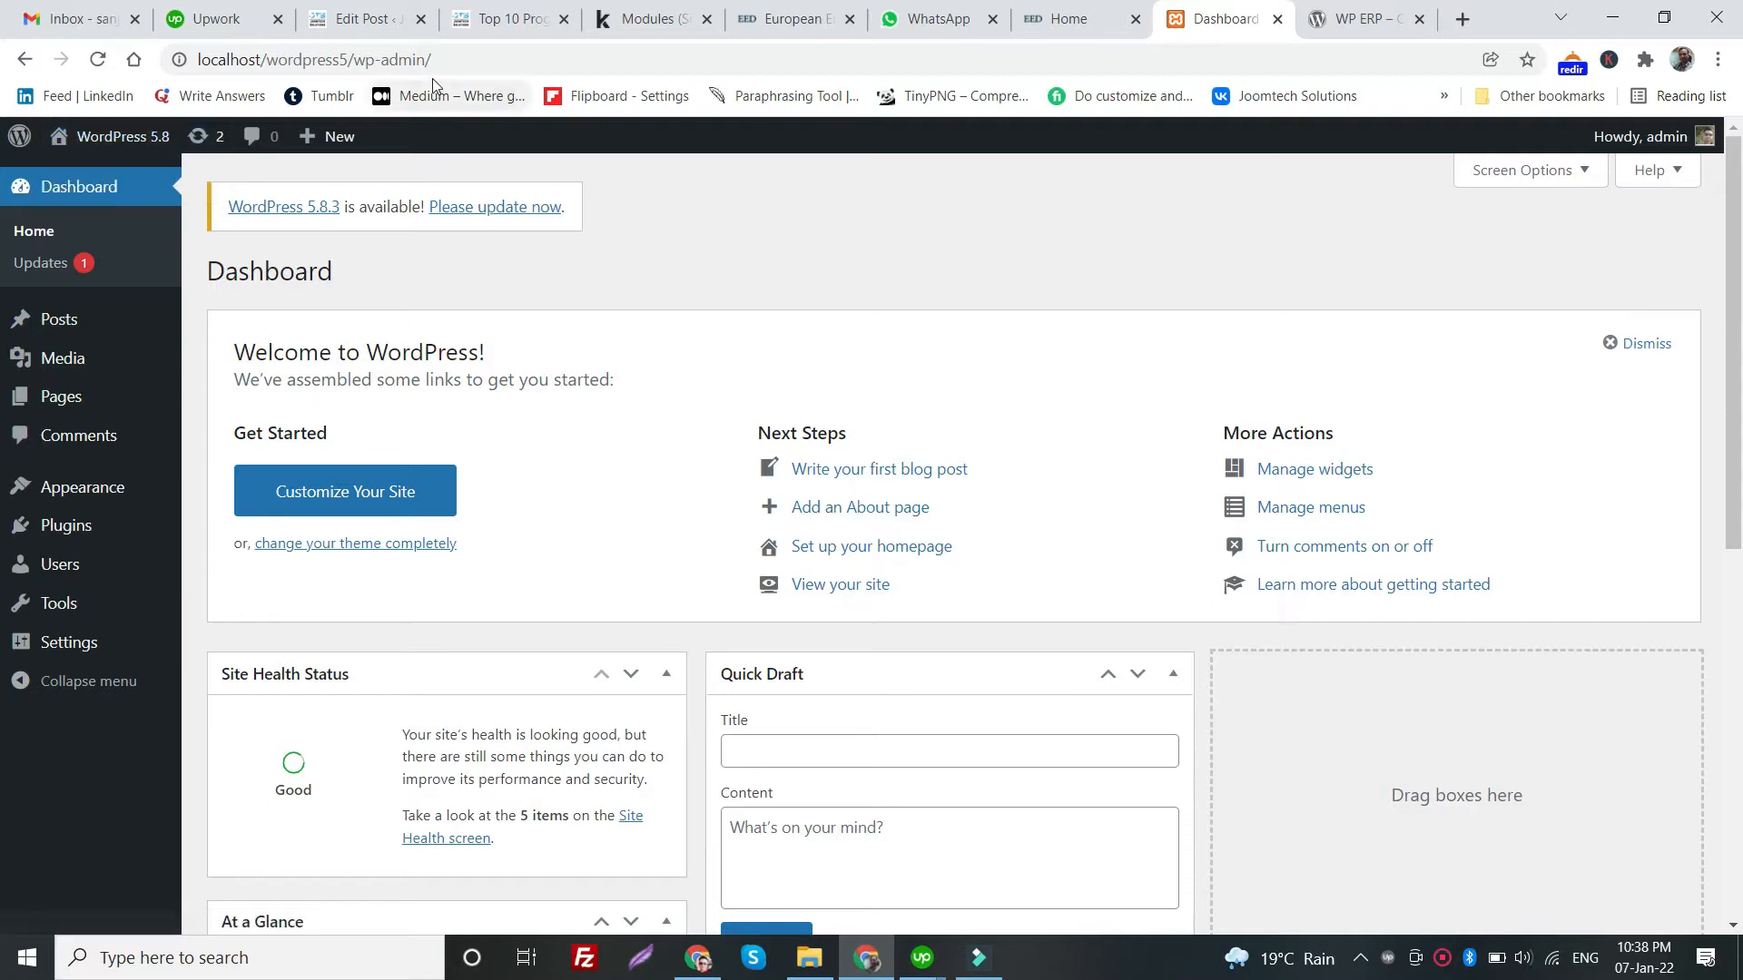
{"action": "mouse_move", "coordinate": [56, 536]}
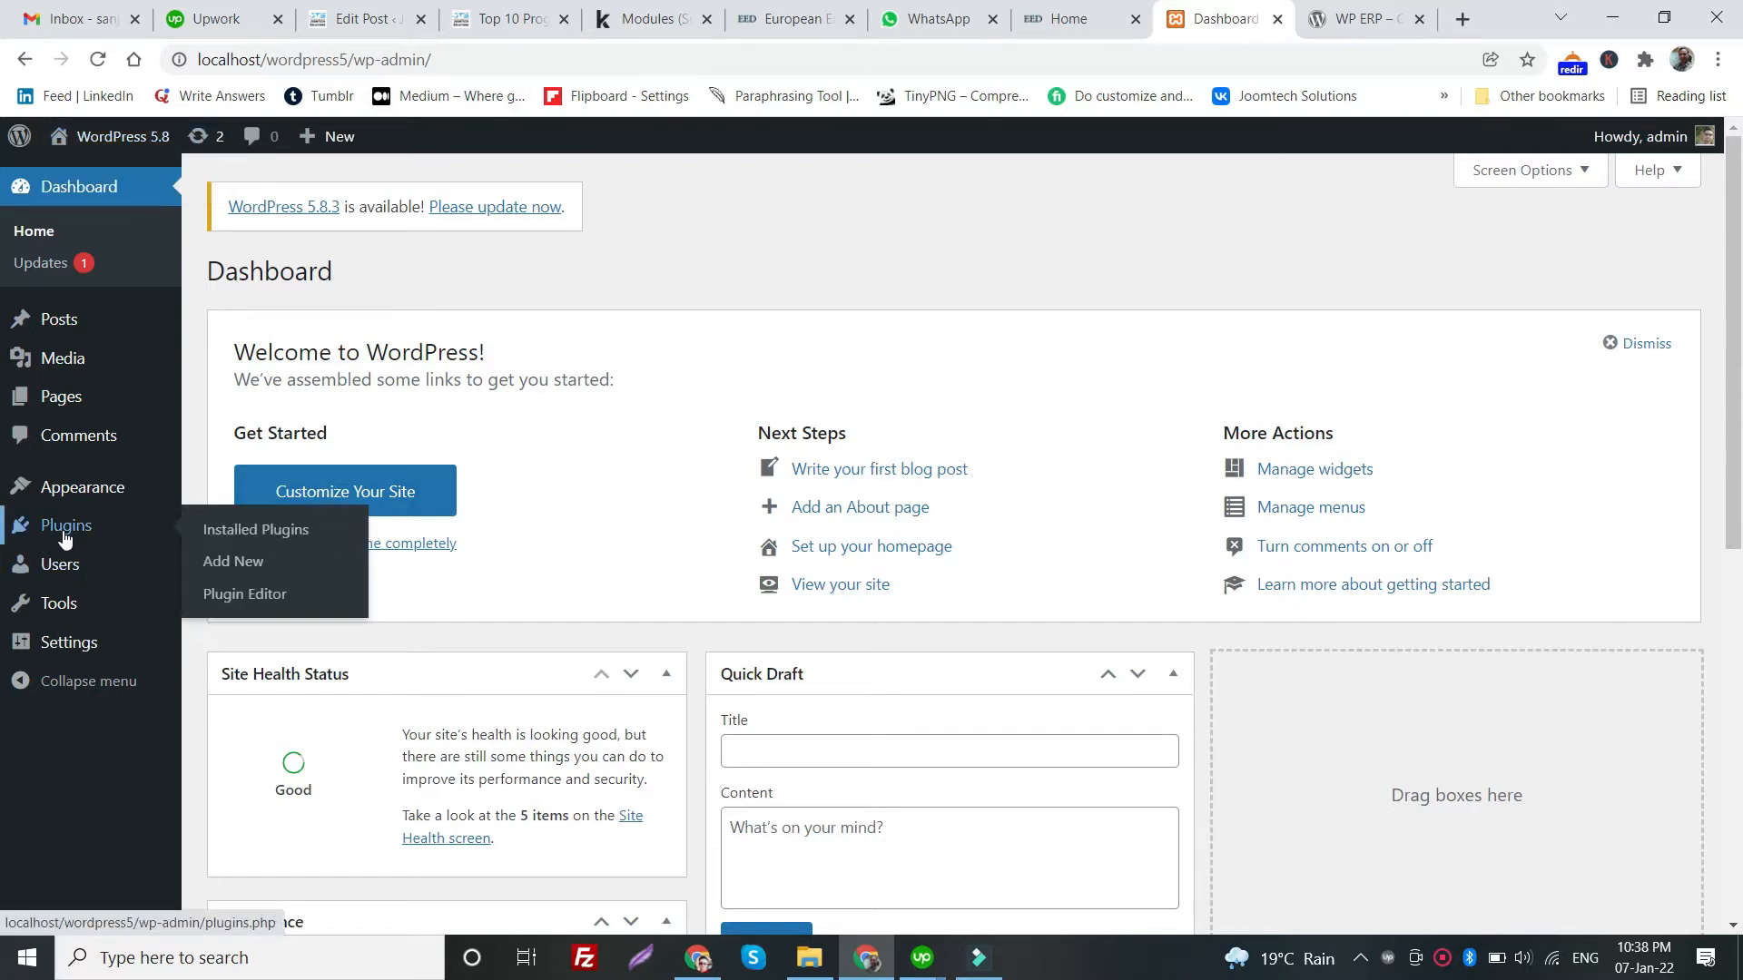
{"action": "left_click", "coordinate": [63, 538]}
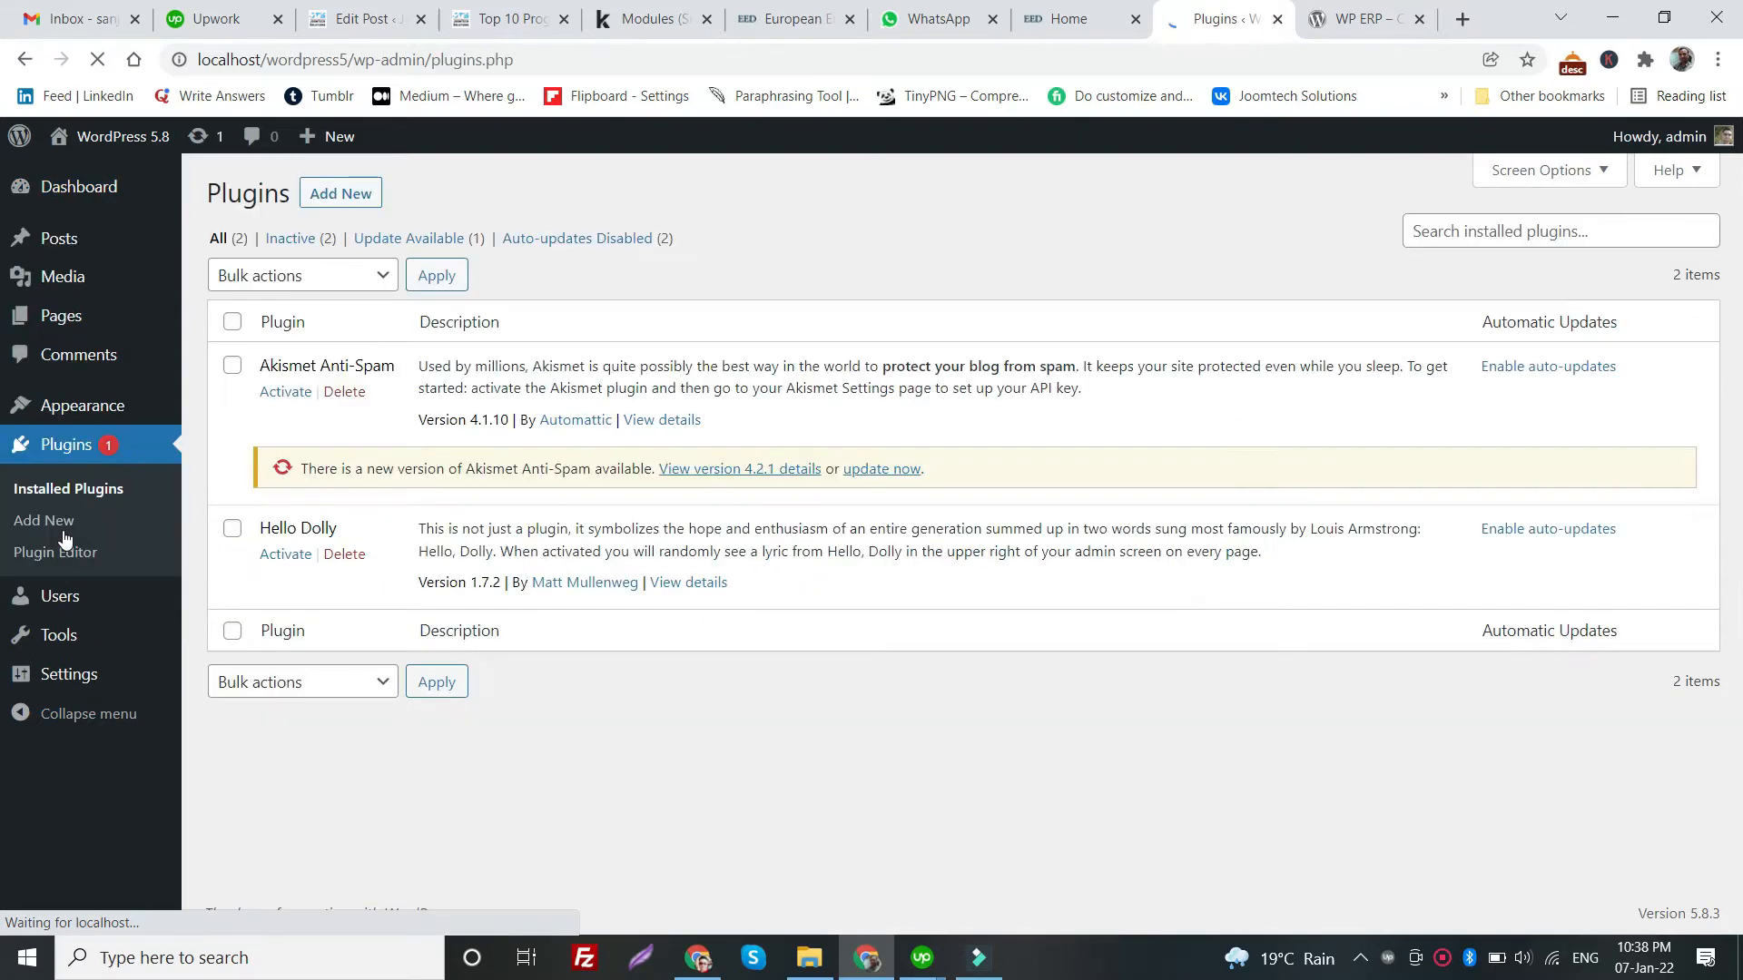
{"action": "left_click", "coordinate": [343, 199]}
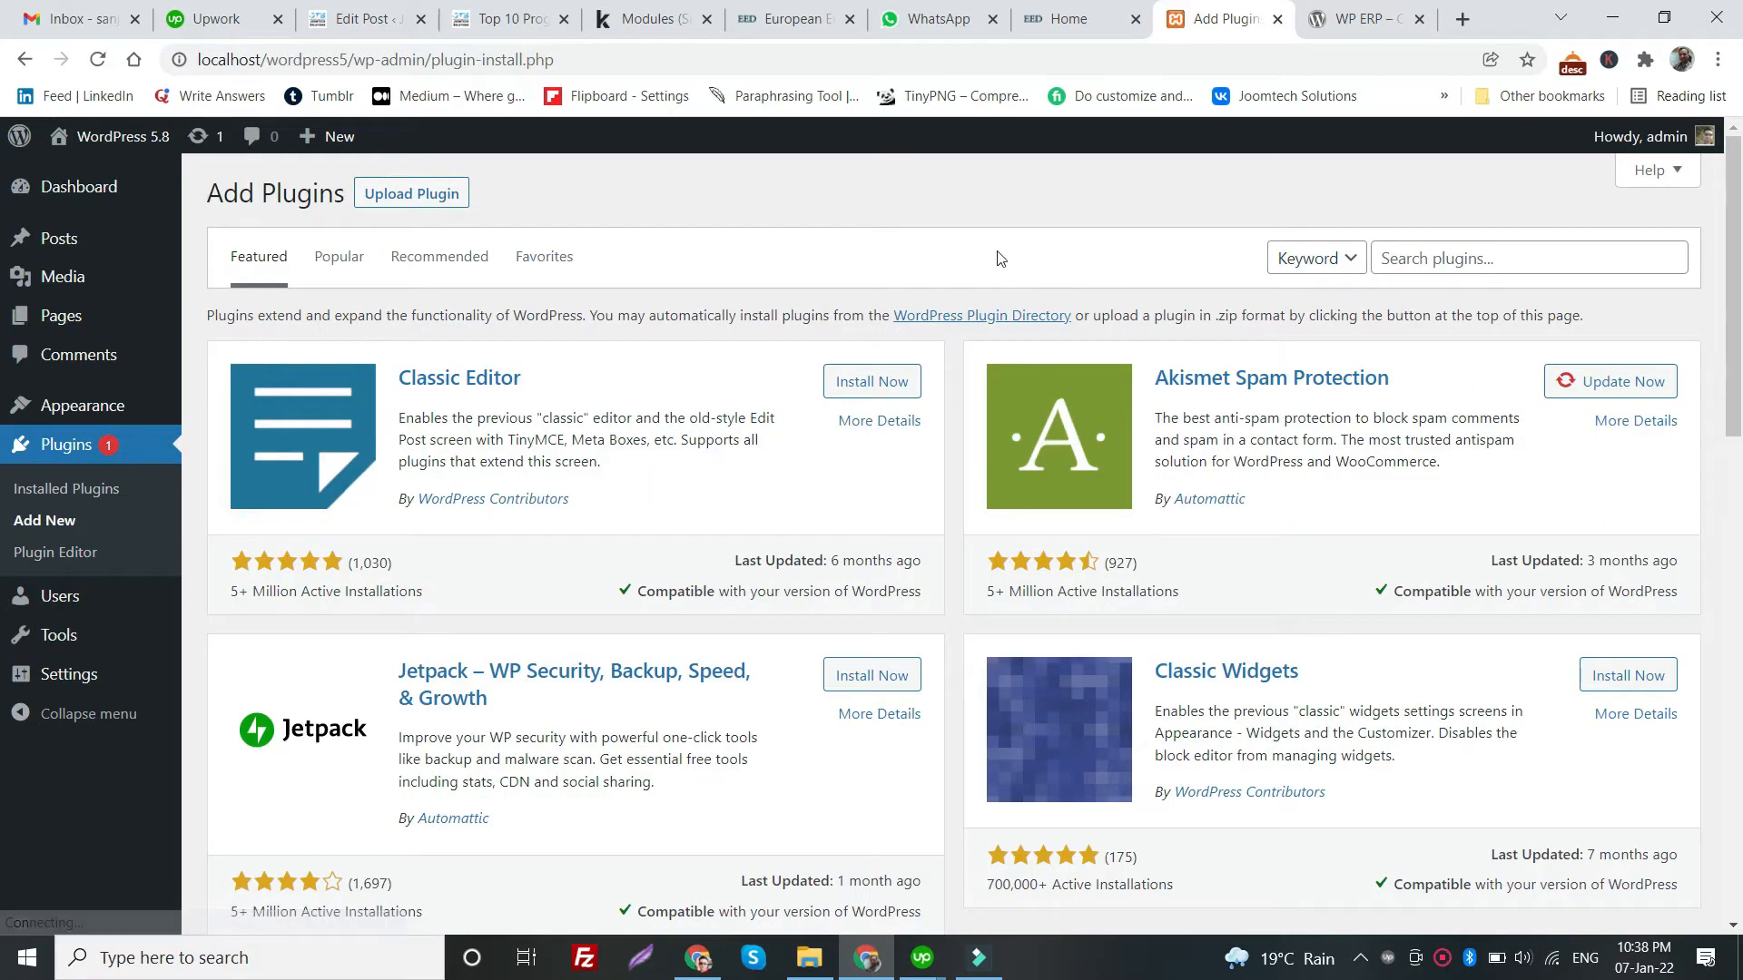
- Search the WordPress plugin directory for ERP
{"action": "left_click", "coordinate": [1443, 256]}
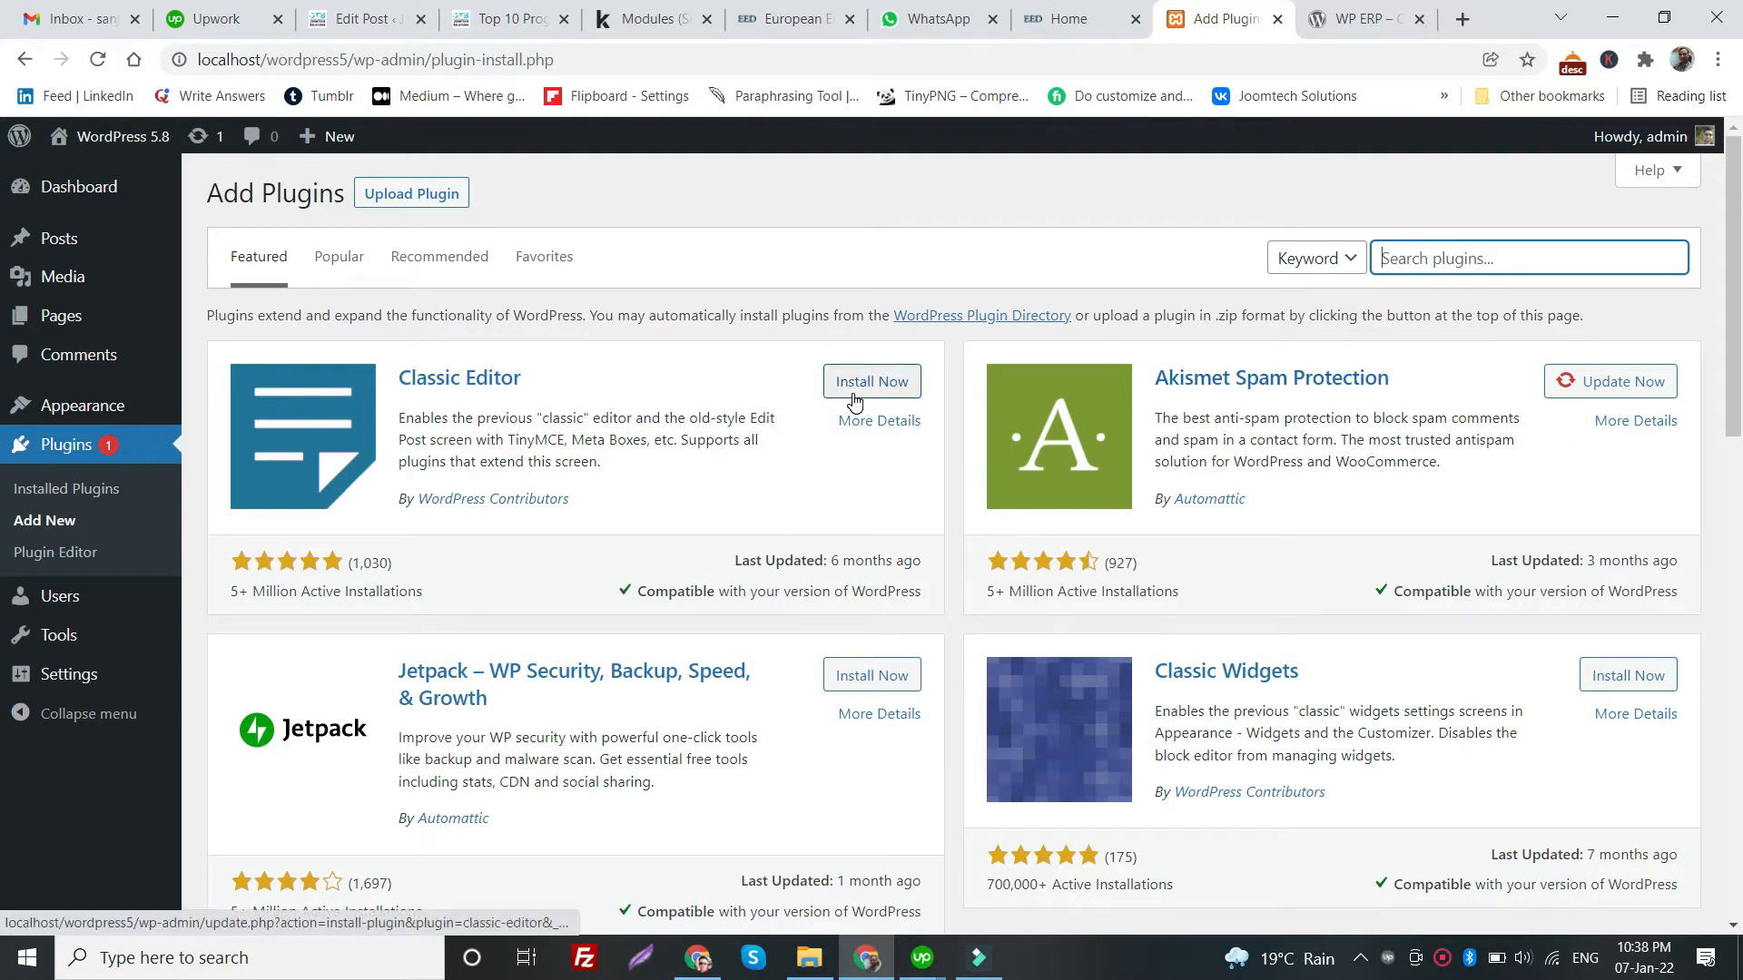
{"action": "scroll", "coordinate": [854, 402], "scroll_direction": "down", "scroll_amount": 5}
{"action": "scroll", "coordinate": [854, 403], "scroll_direction": "up", "scroll_amount": 5}
{"action": "left_click", "coordinate": [1451, 243]}
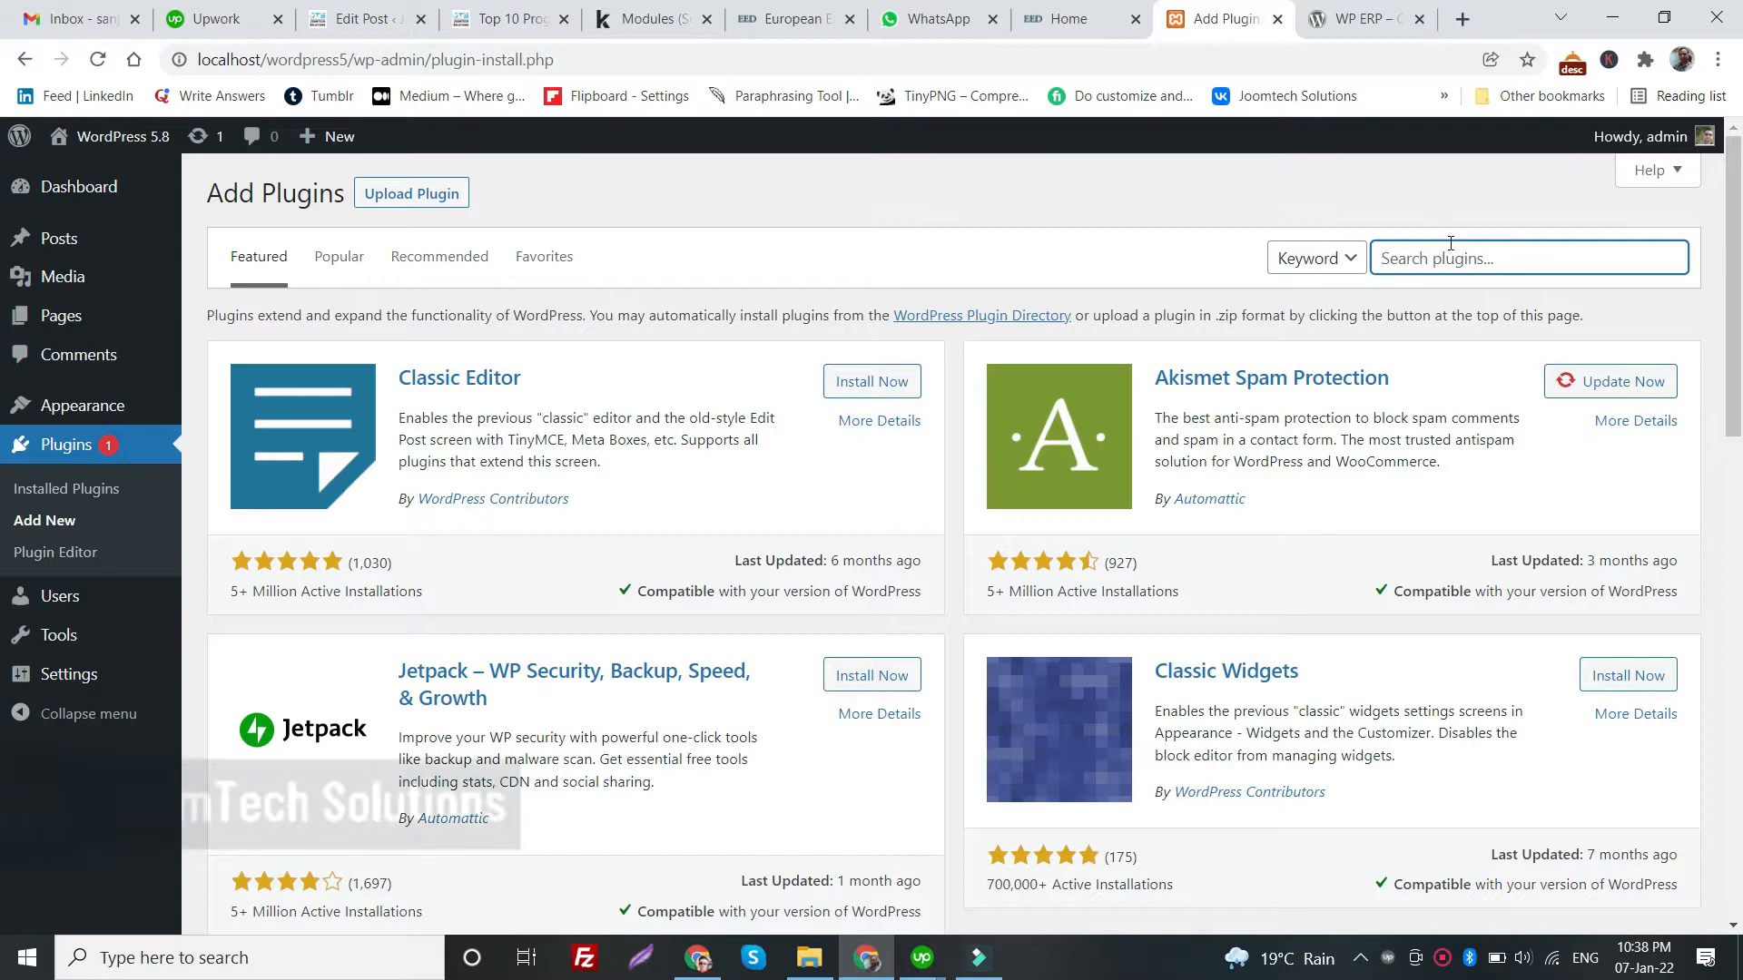
{"action": "type", "text": "ERP"}
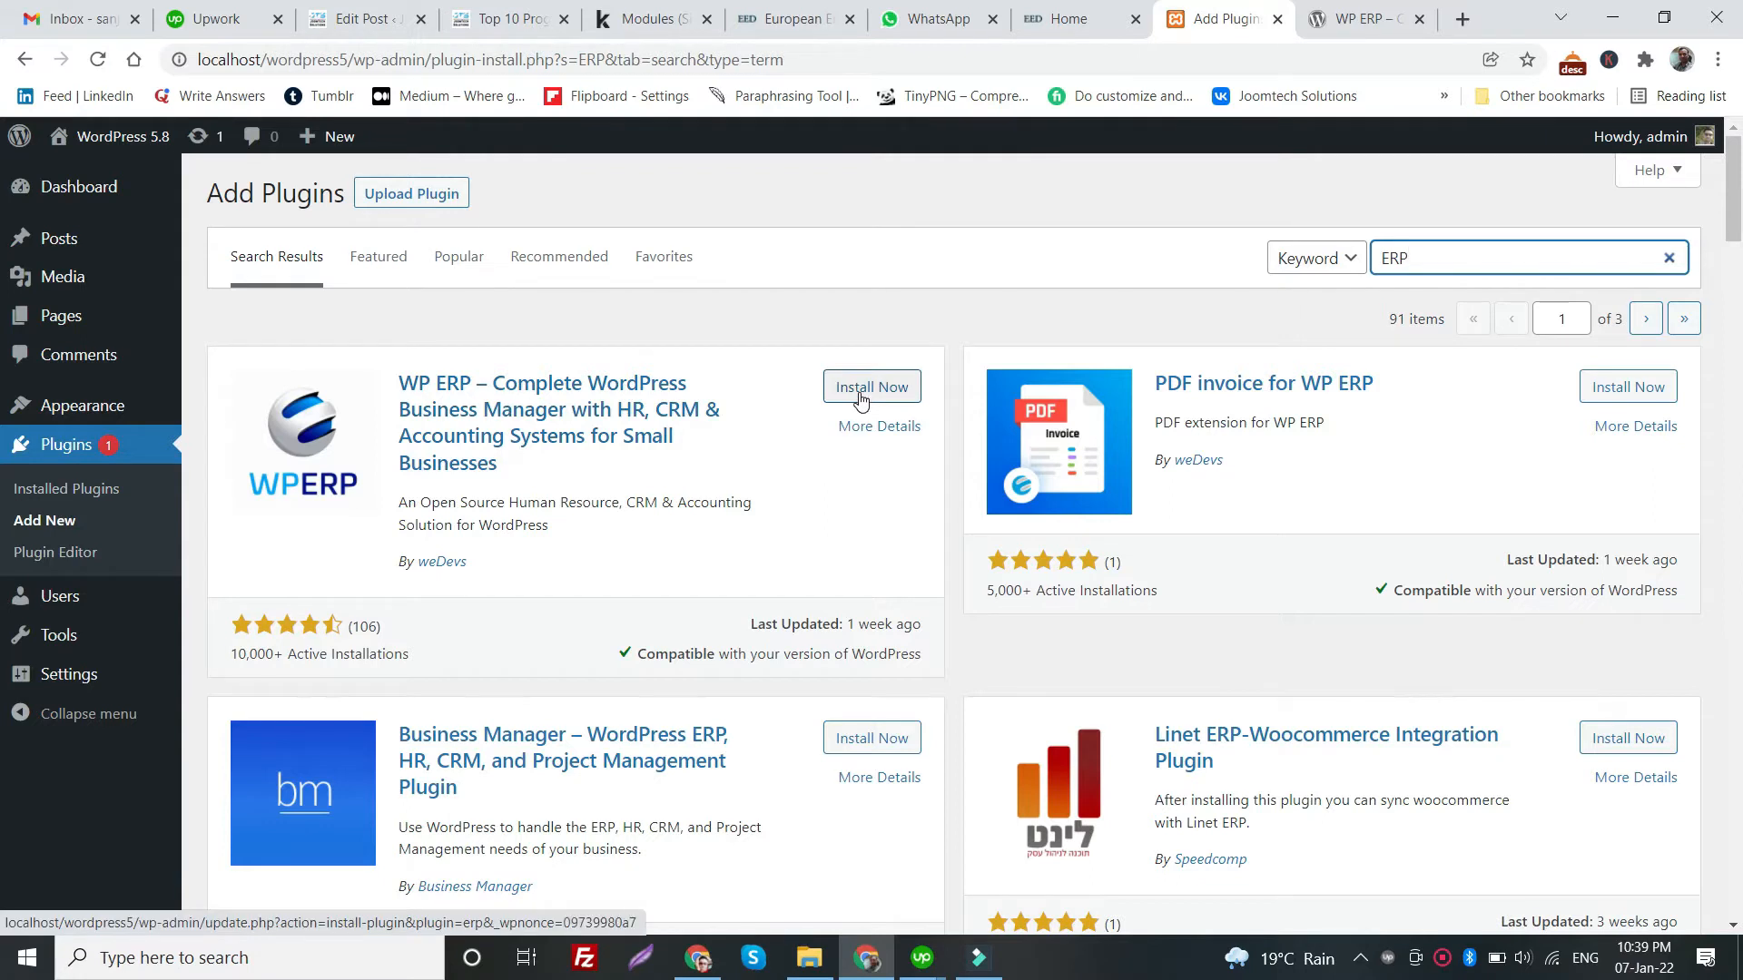
- Install the plugin by uploading erp.1.10.2.zip from the PROJECTS > WORDPRESS > 2021 folder and activate it
{"action": "left_click", "coordinate": [410, 194]}
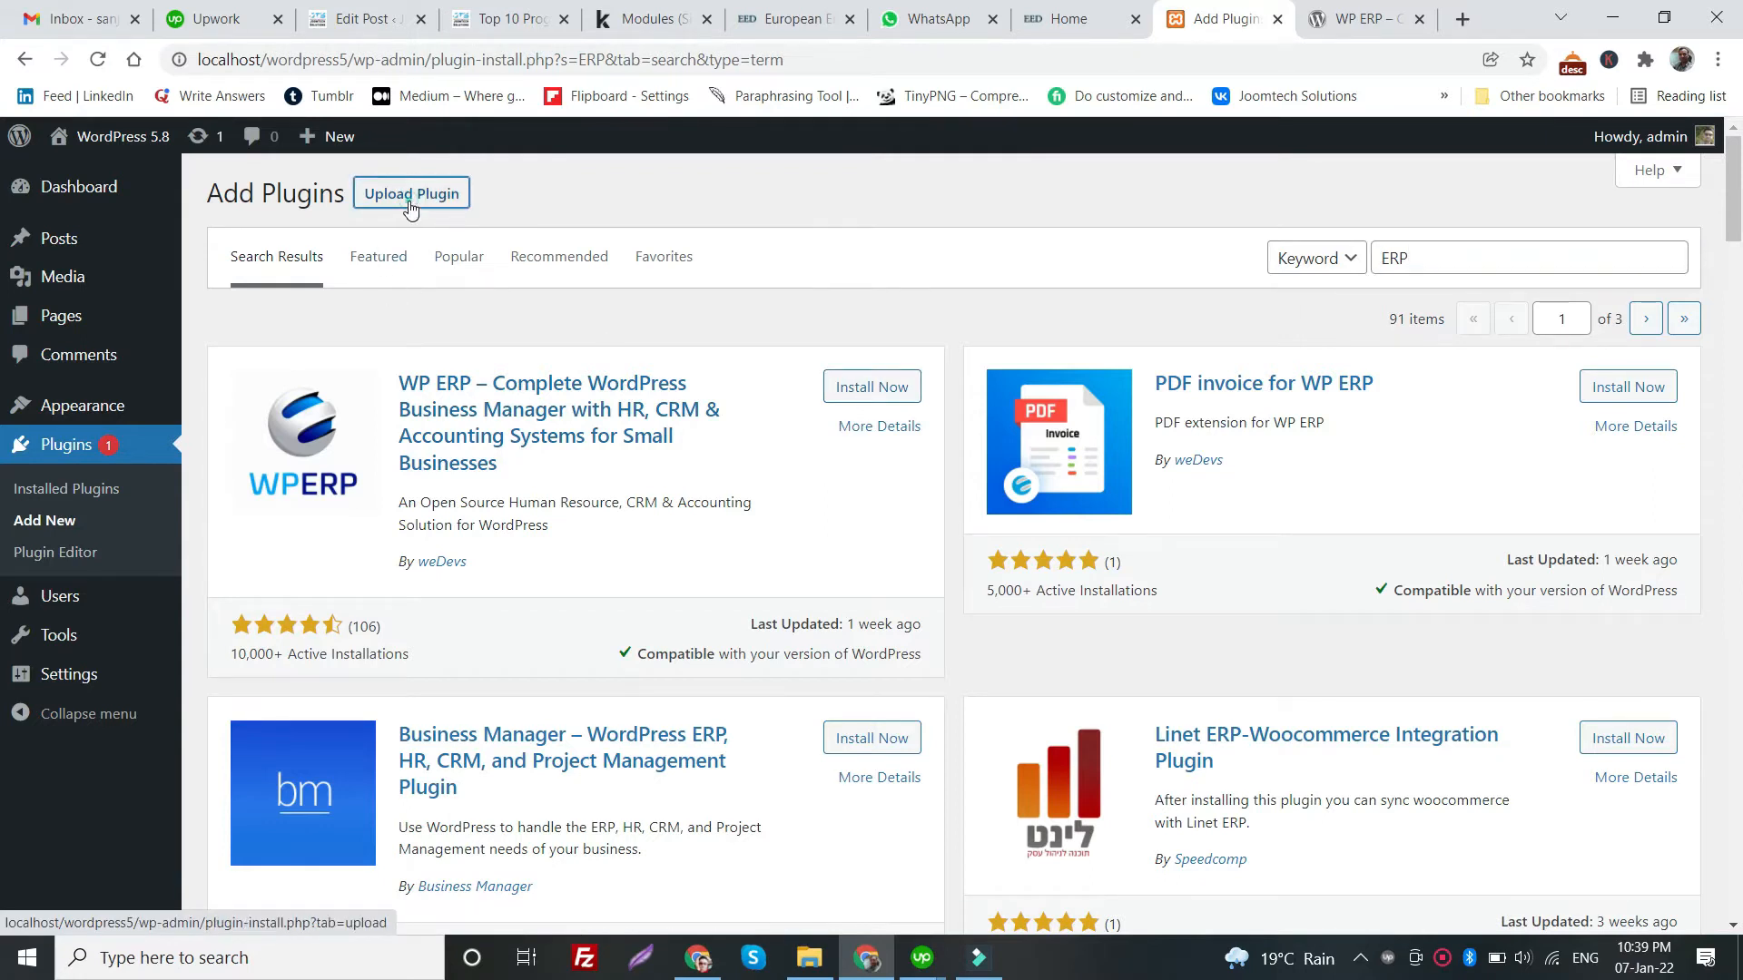
{"action": "left_click", "coordinate": [816, 402]}
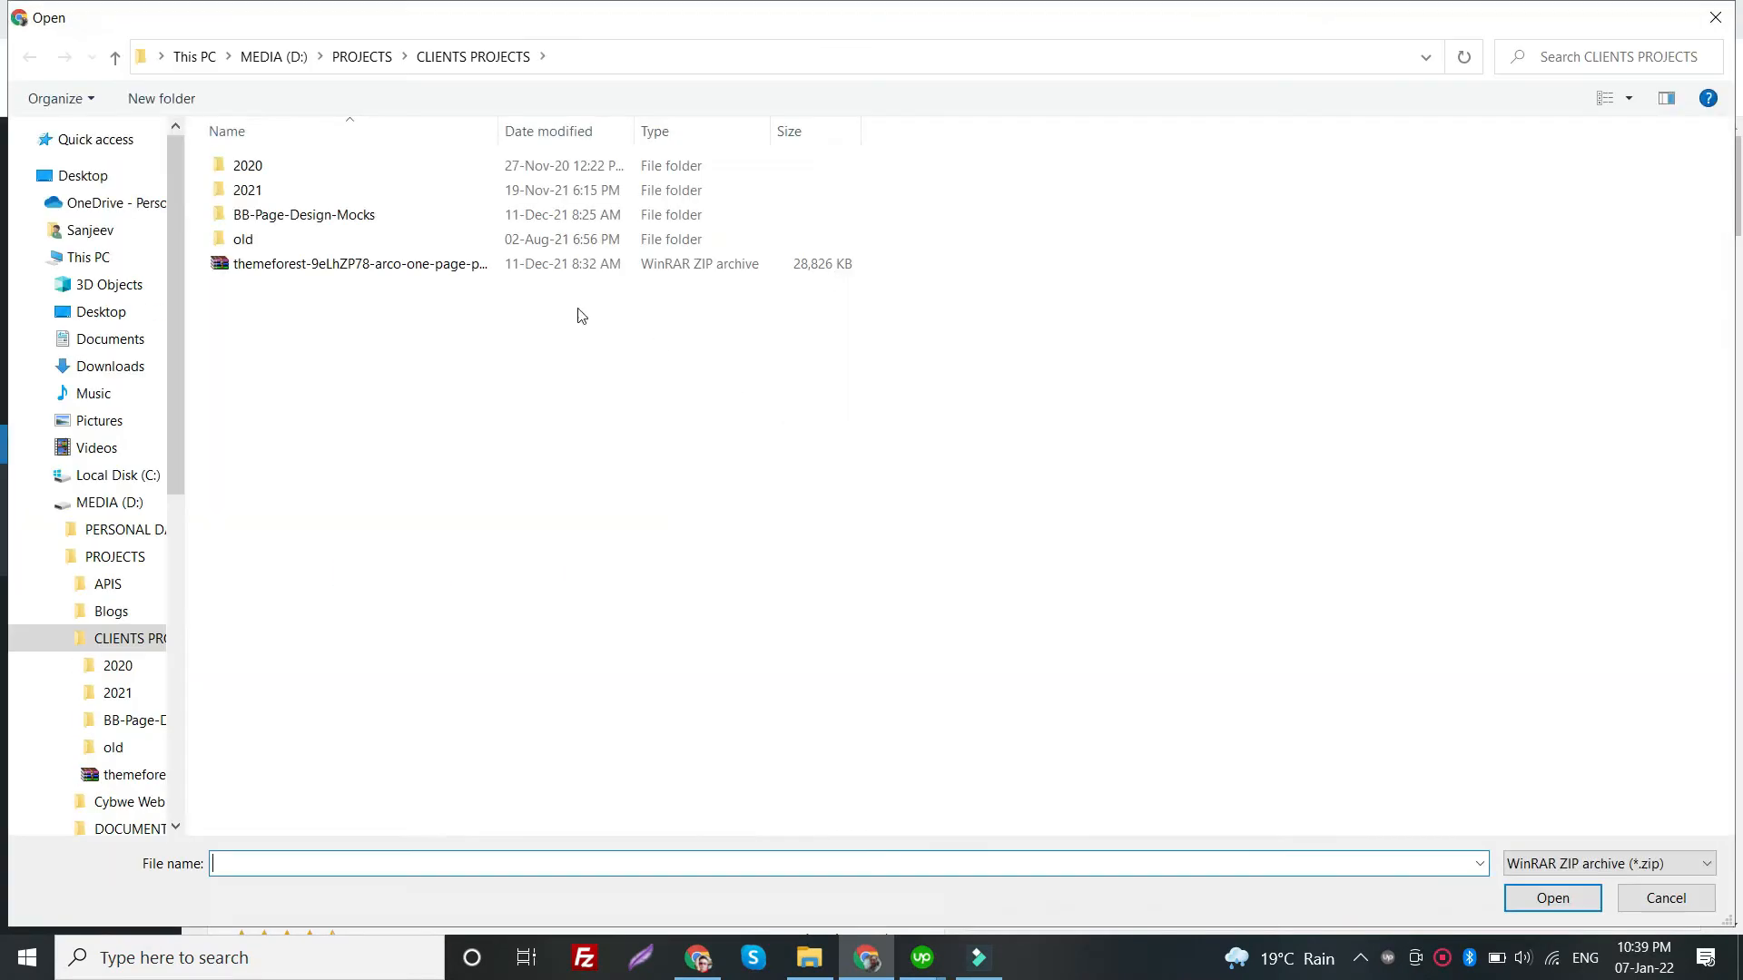
{"action": "left_click", "coordinate": [363, 56]}
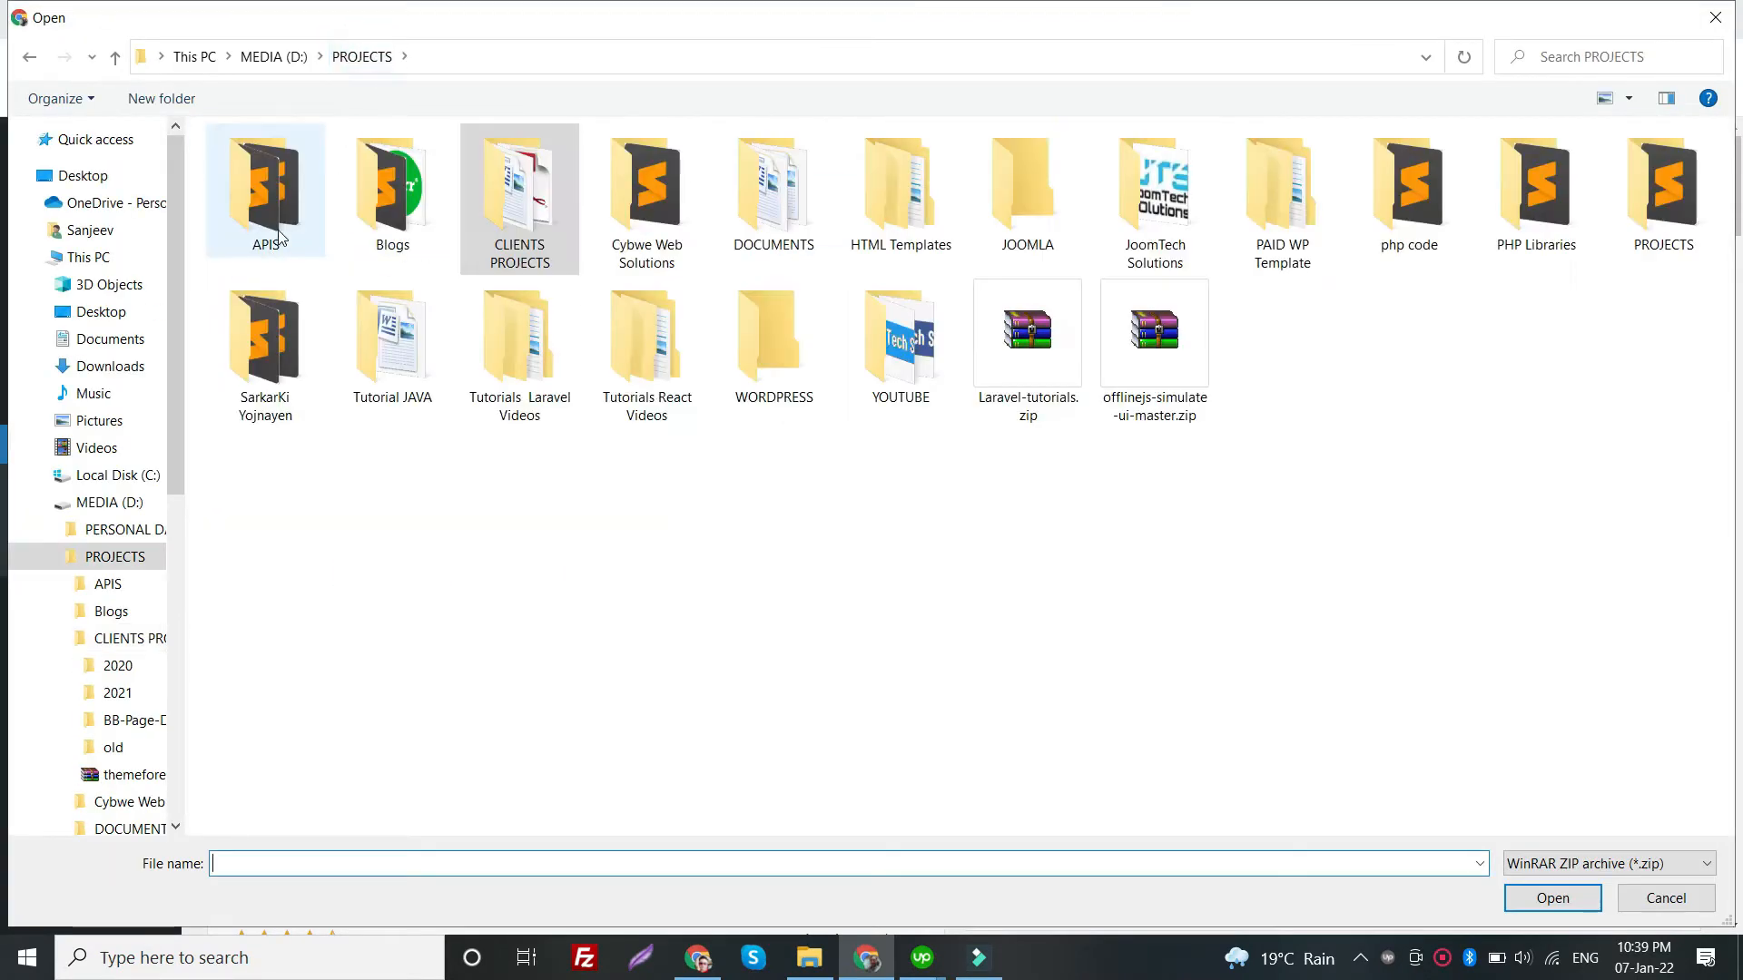
{"action": "double_click", "coordinate": [735, 359]}
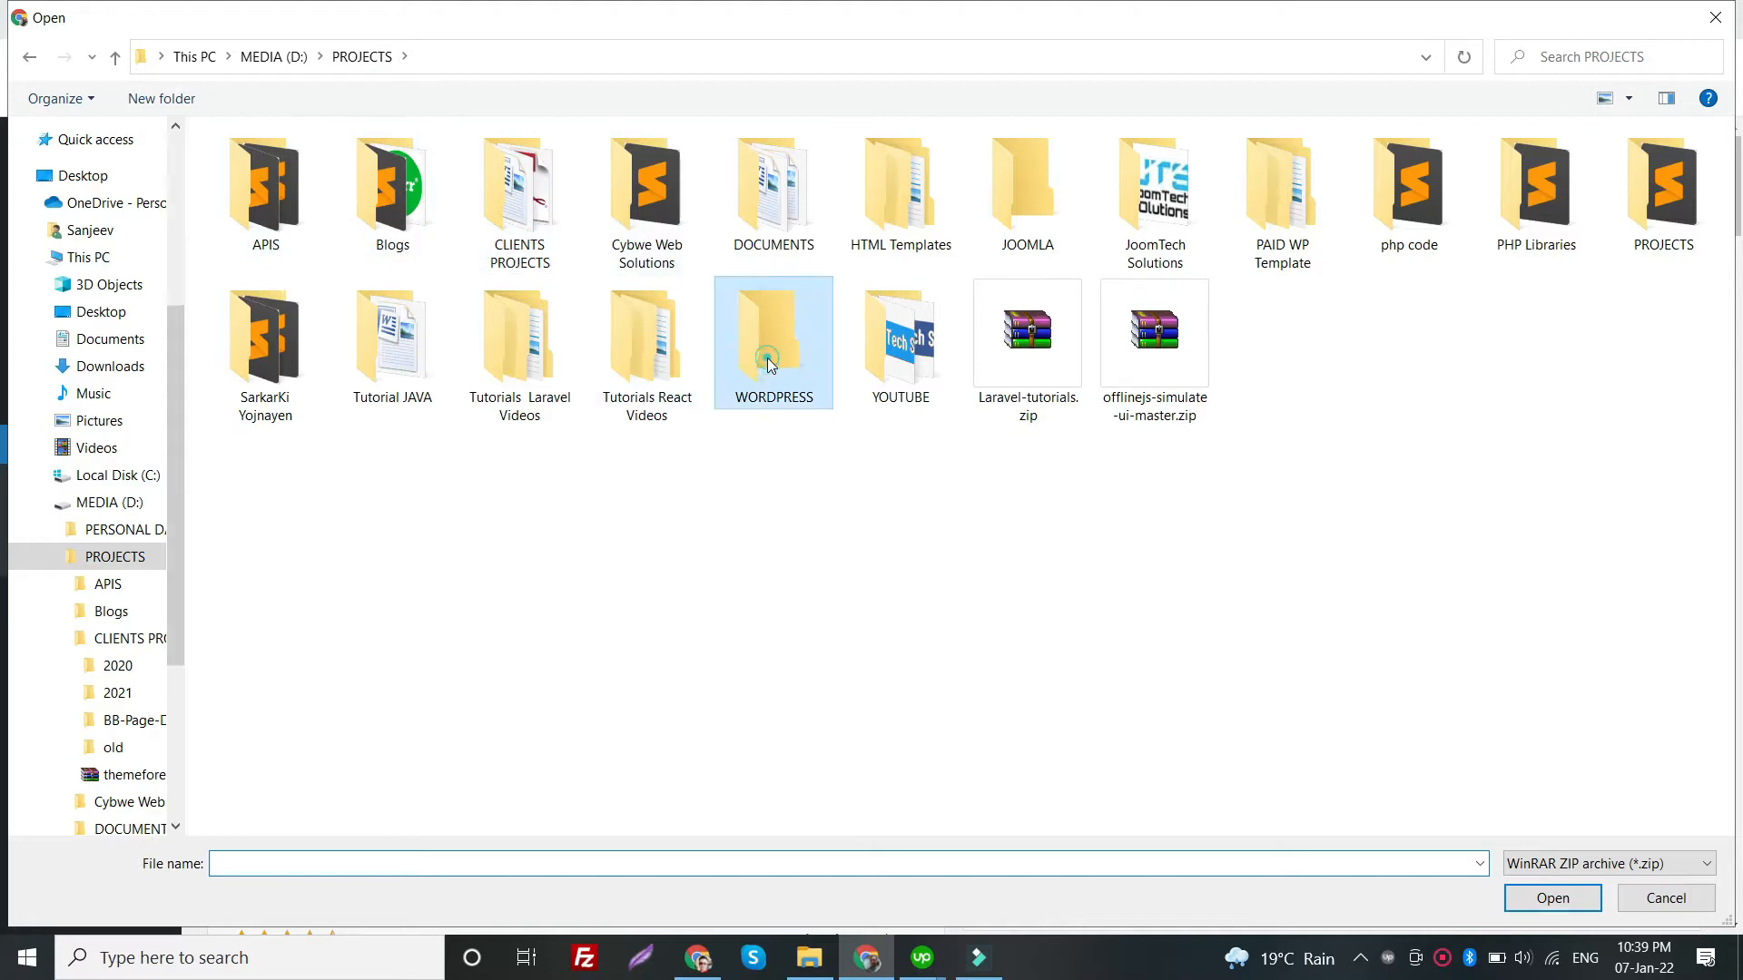
{"action": "double_click", "coordinate": [249, 165]}
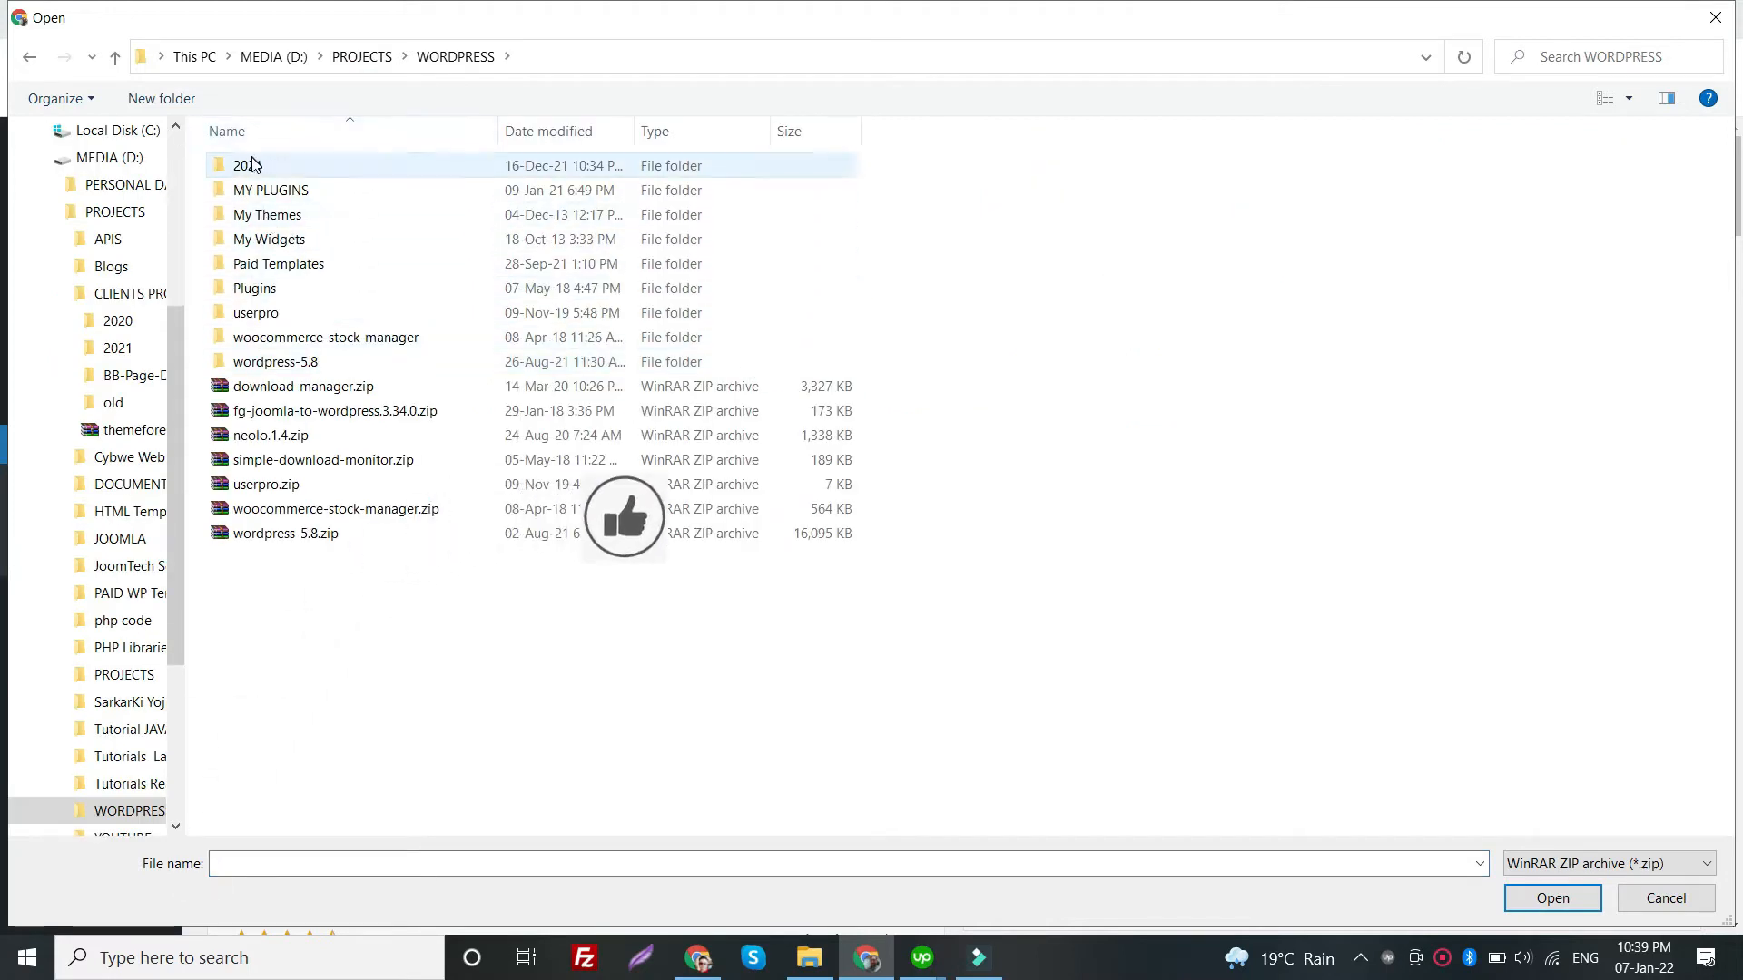
{"action": "double_click", "coordinate": [285, 217]}
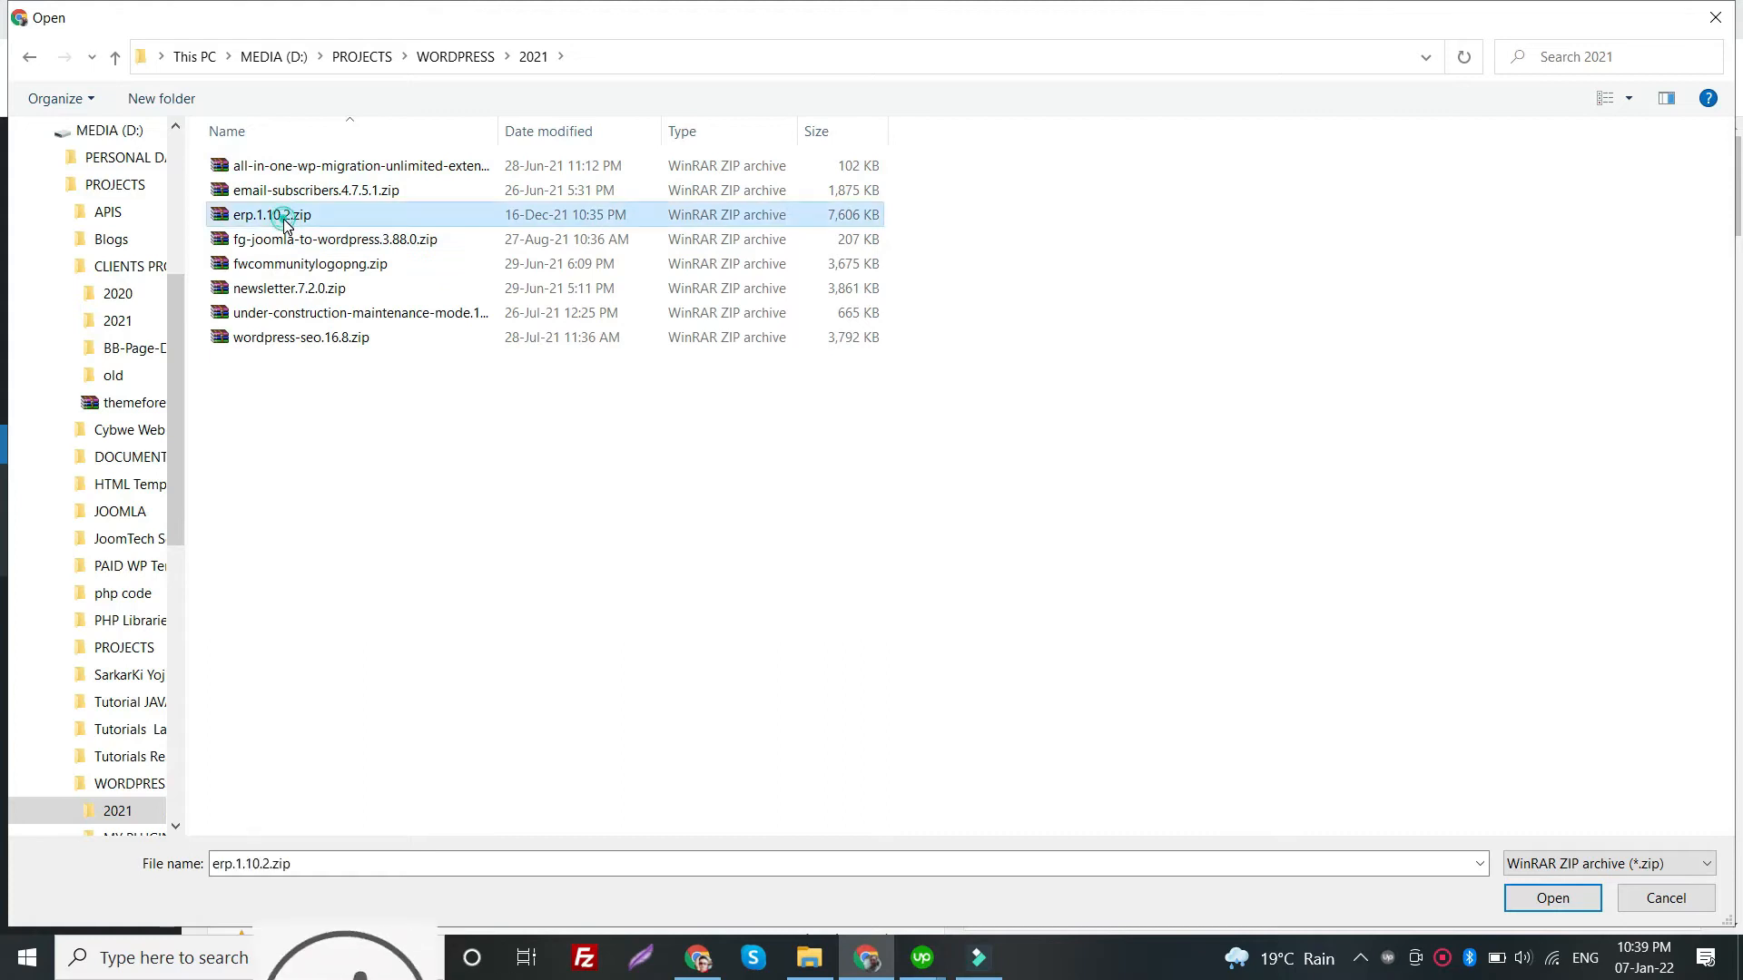
{"action": "left_click", "coordinate": [1095, 408]}
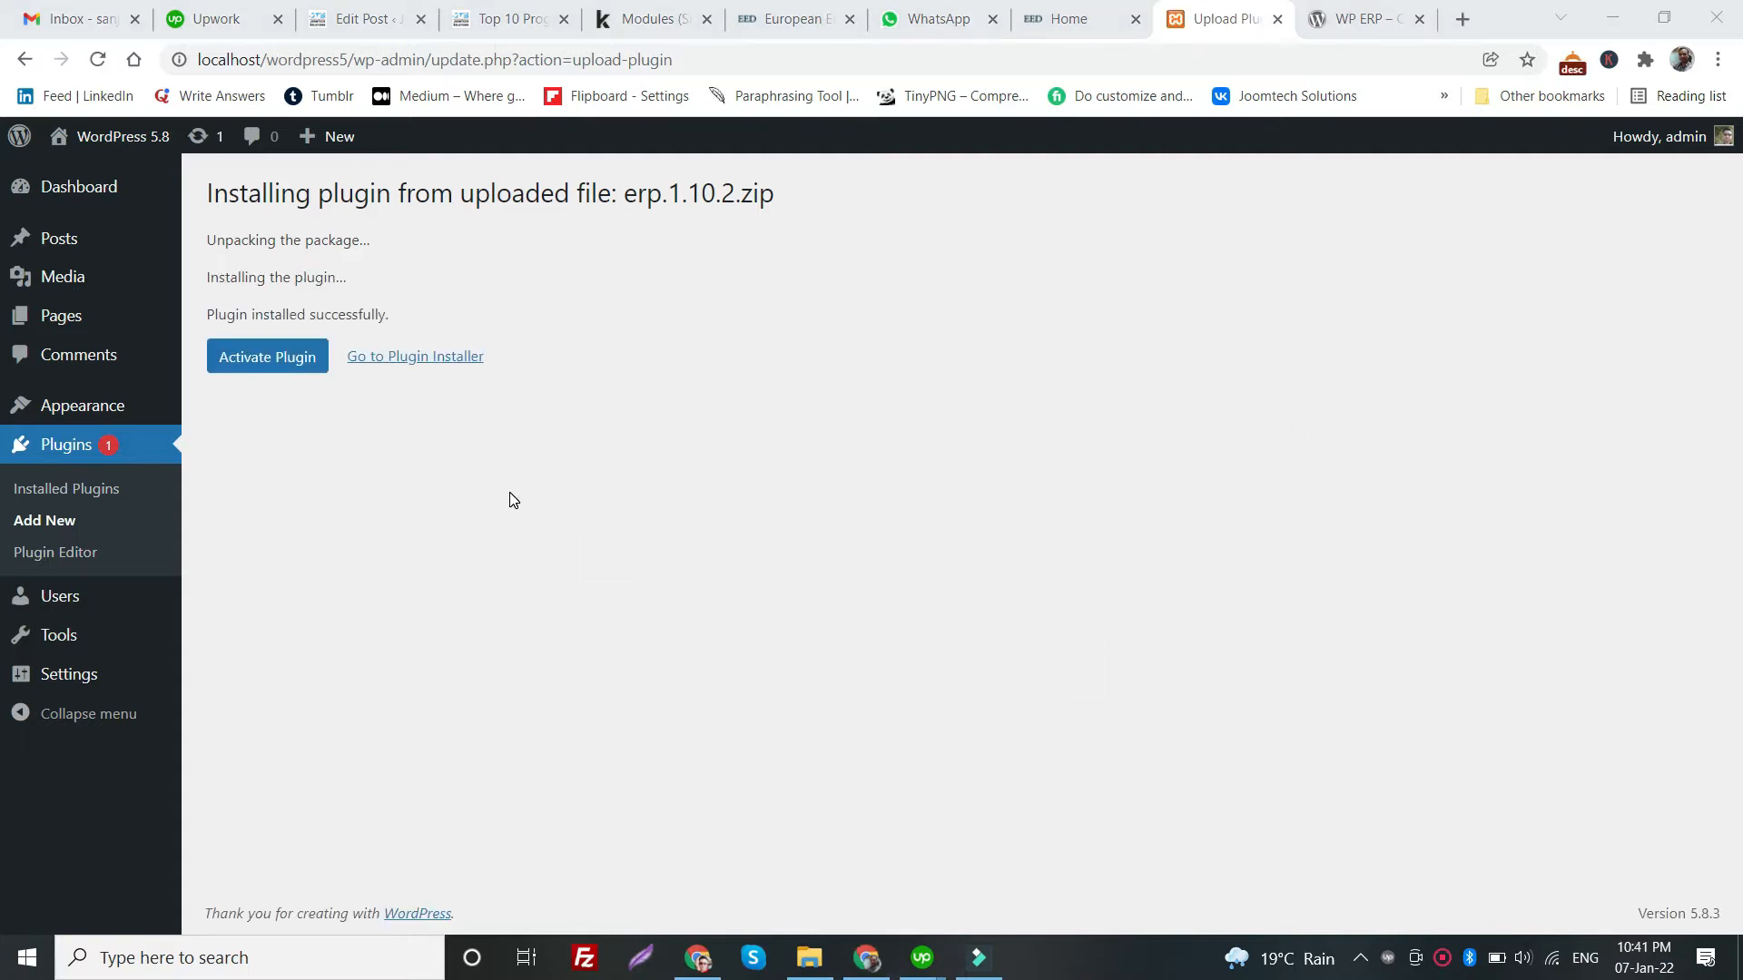
{"action": "left_click_drag", "start_coordinate": [218, 314], "coordinate": [361, 314]}
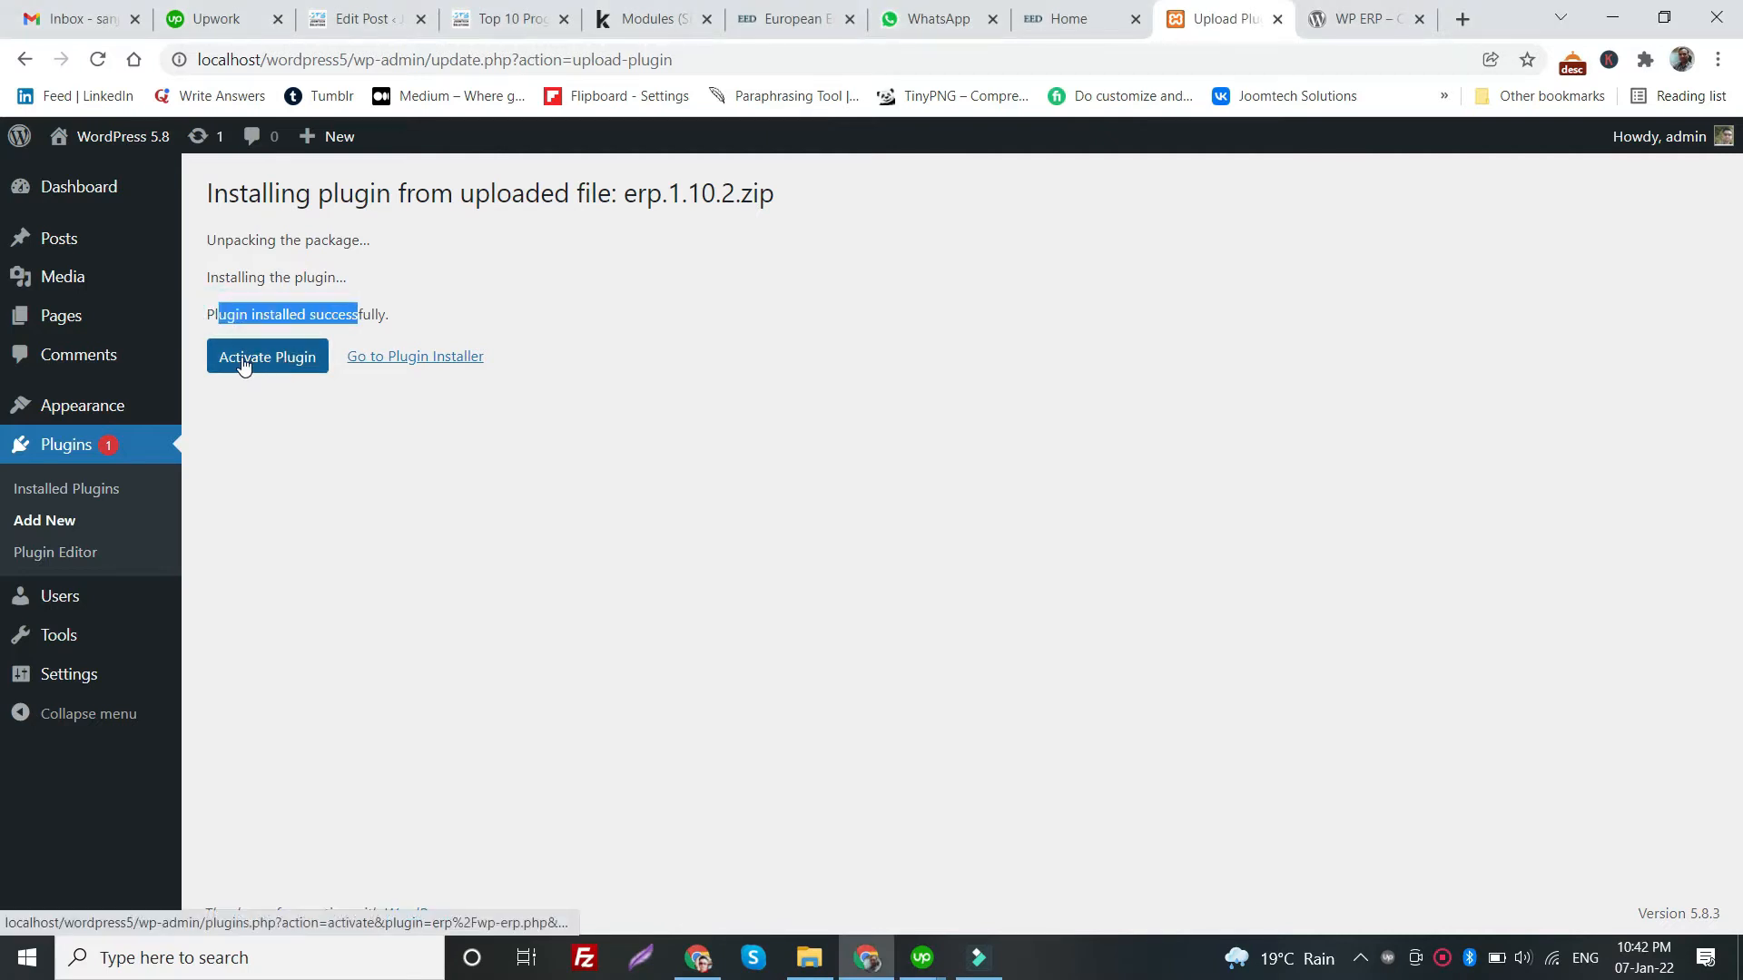
{"action": "left_click", "coordinate": [283, 361]}
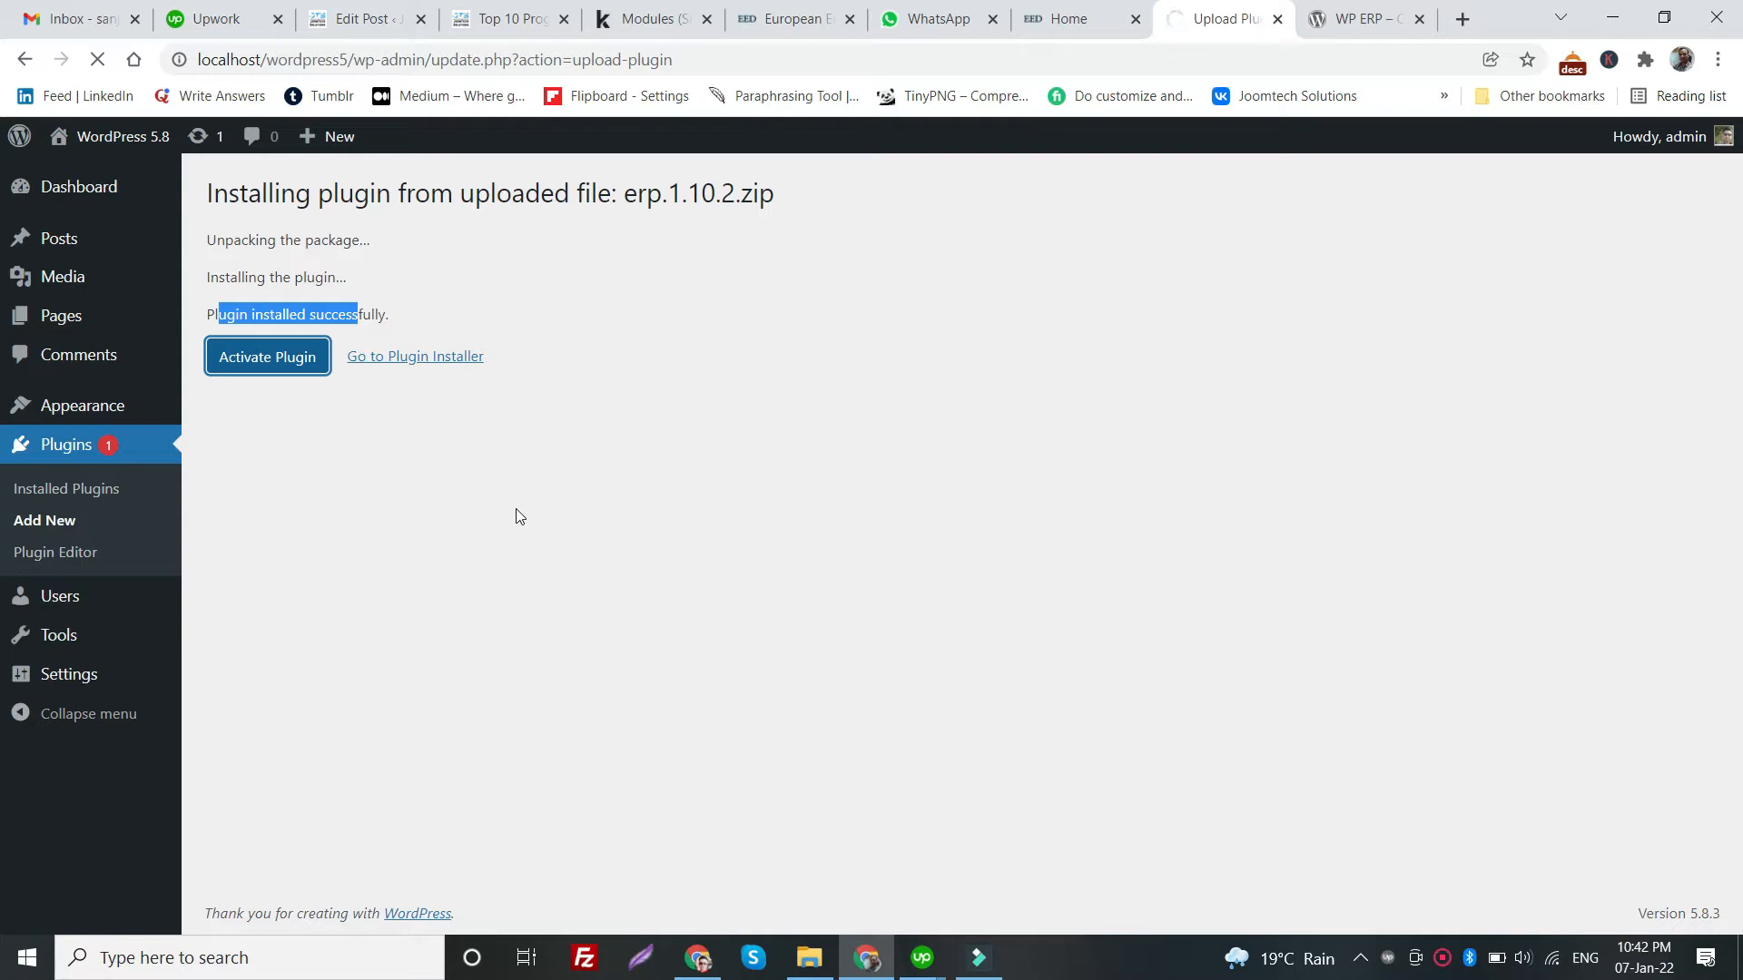
{"action": "right_click", "coordinate": [1442, 957]}
{"action": "left_click", "coordinate": [1467, 931]}
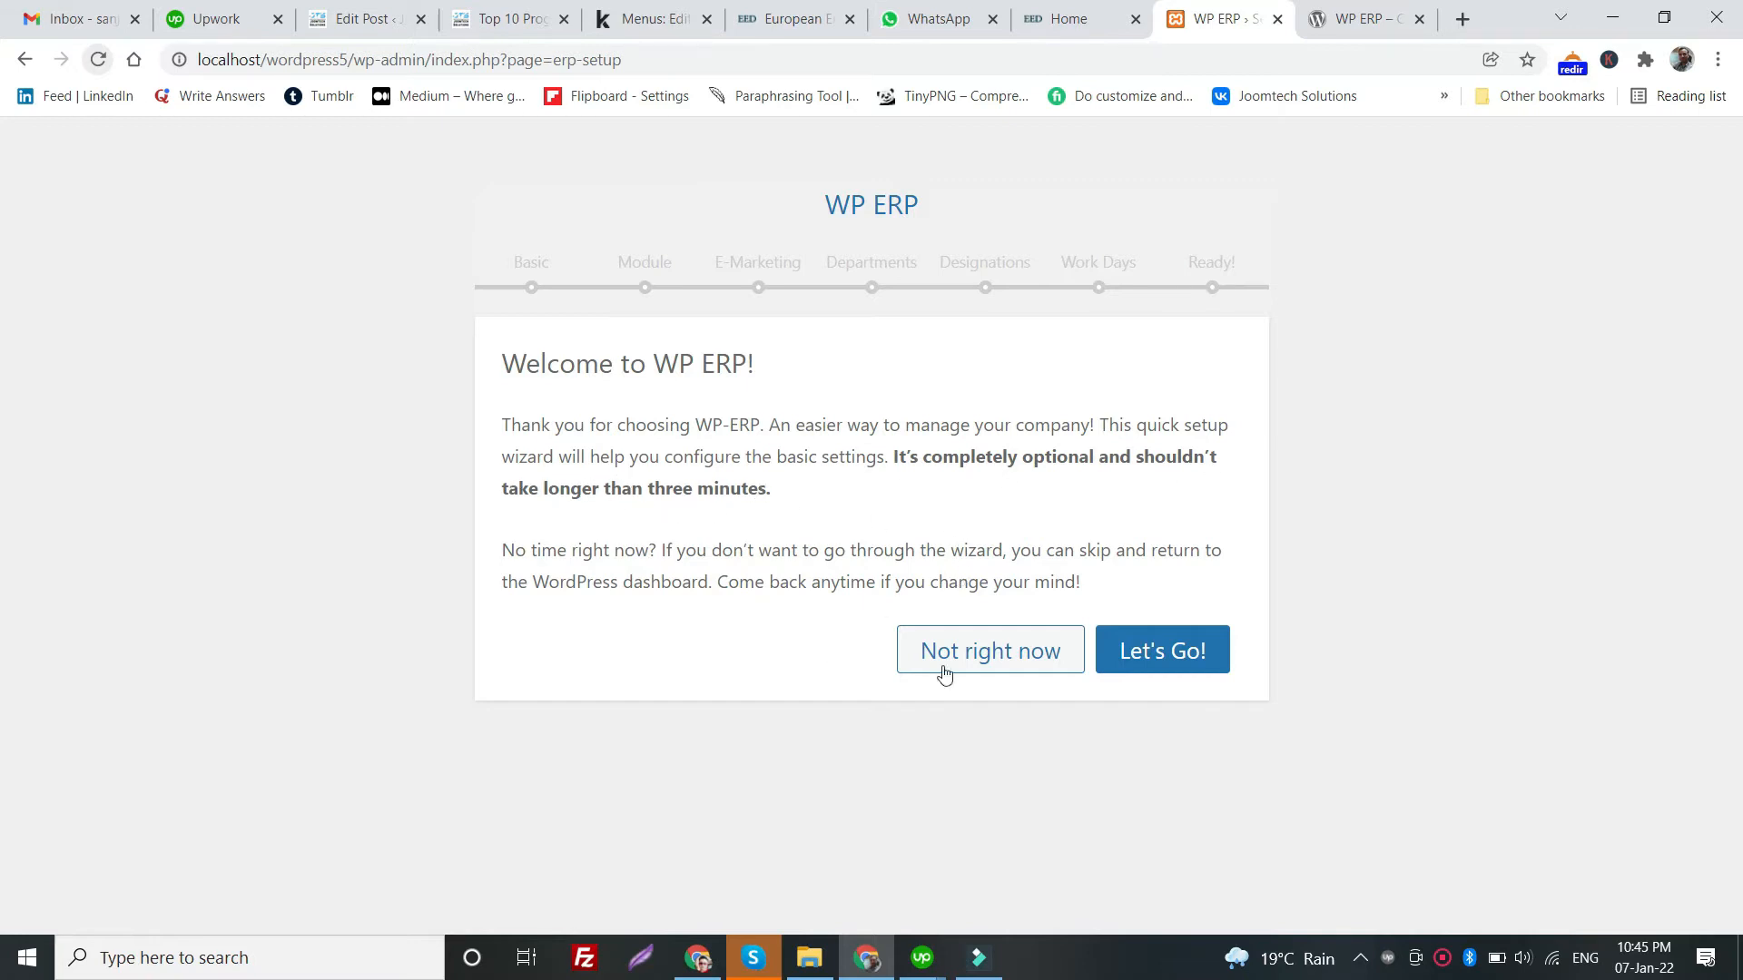
- Start the WP ERP setup wizard and set the company name to JoomTech Solutions in the basic settings
{"action": "left_click", "coordinate": [1182, 663]}
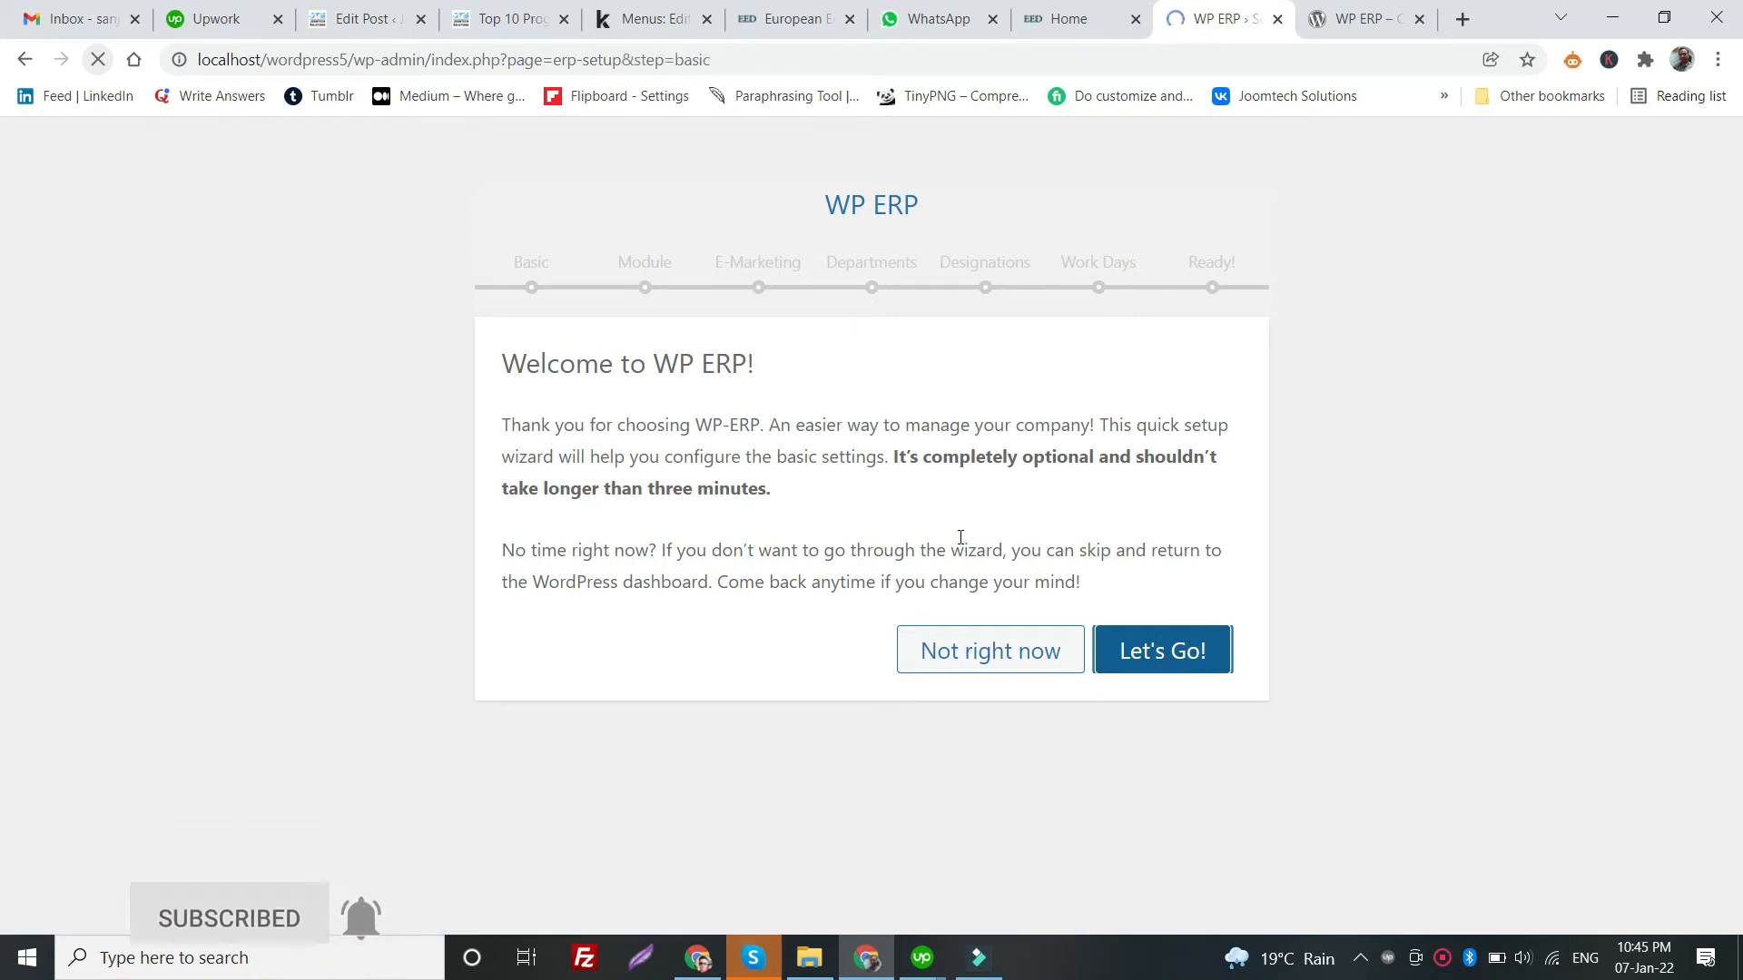
{"action": "scroll", "coordinate": [731, 592], "scroll_direction": "down", "scroll_amount": 1}
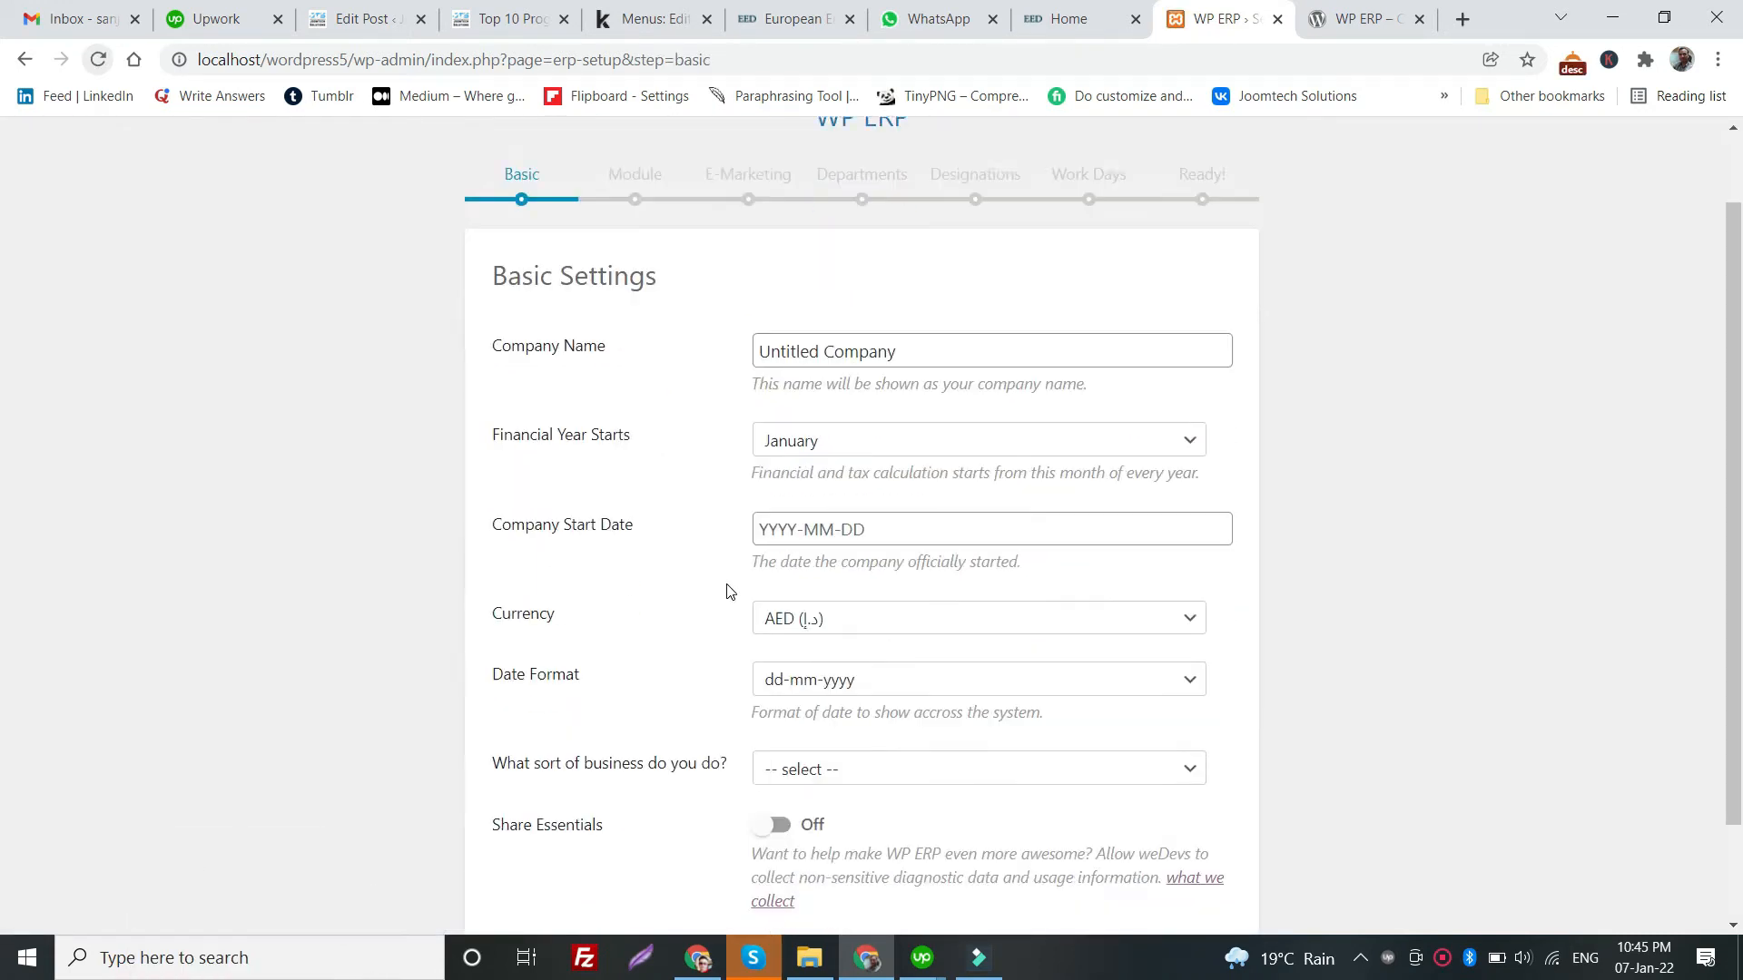
{"action": "scroll", "coordinate": [730, 593], "scroll_direction": "up", "scroll_amount": 1}
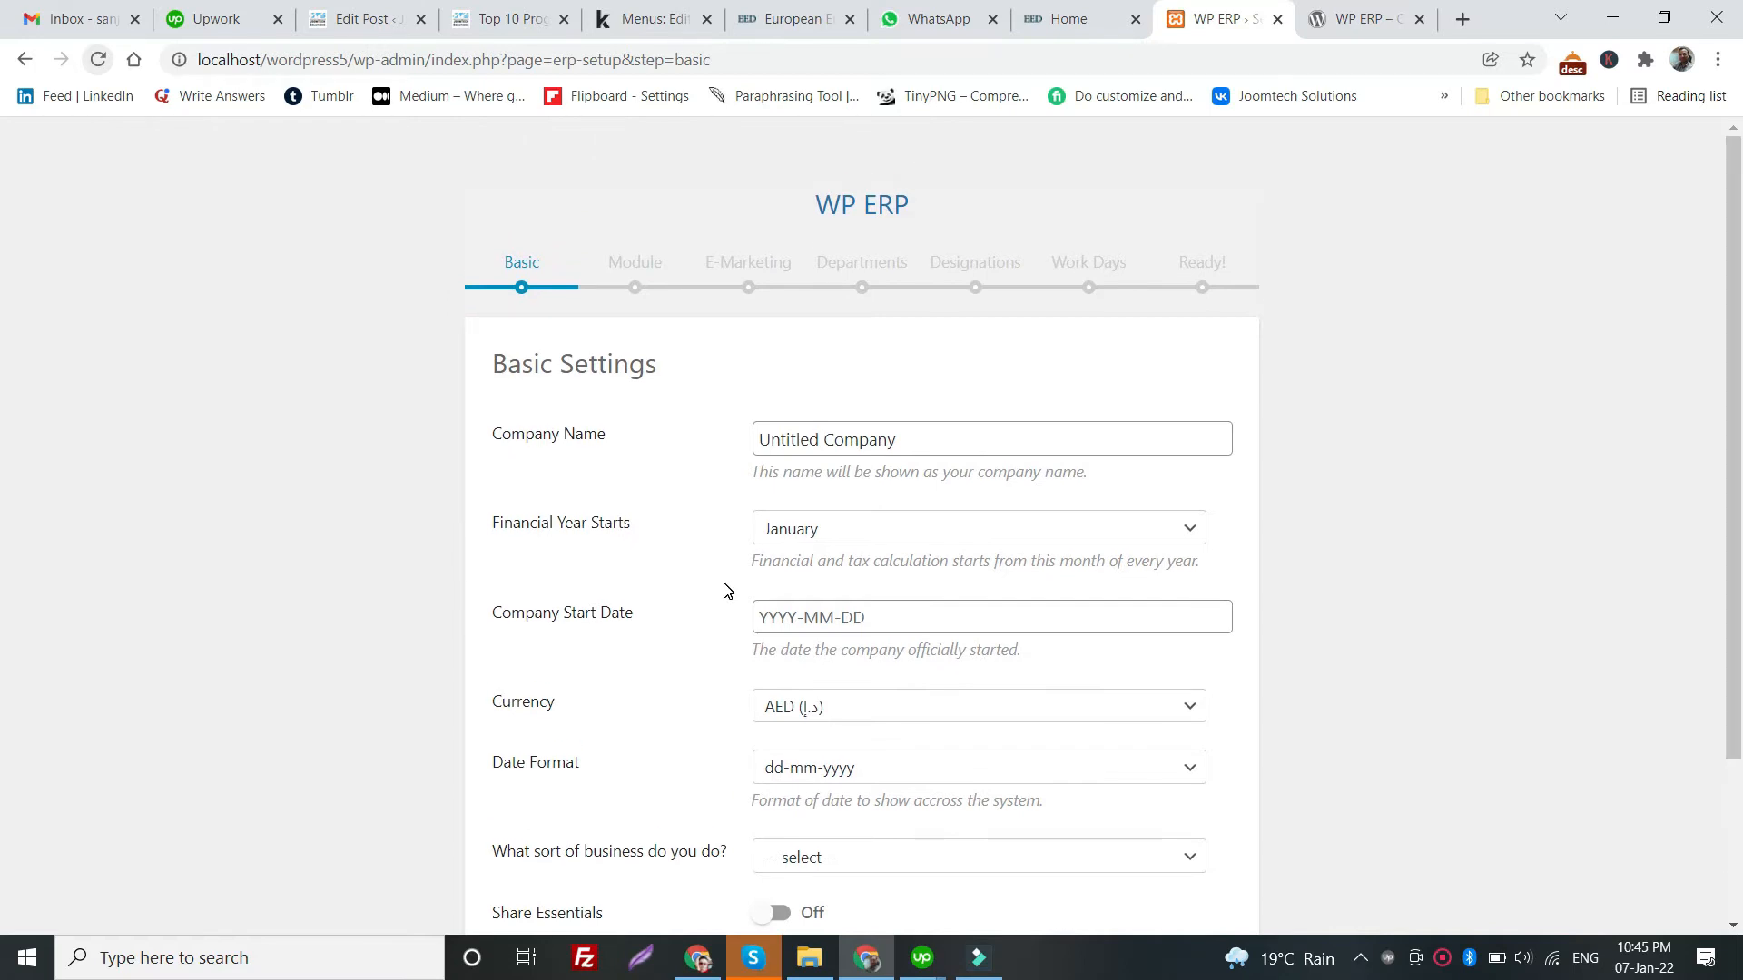
{"action": "triple_click", "coordinate": [934, 448]}
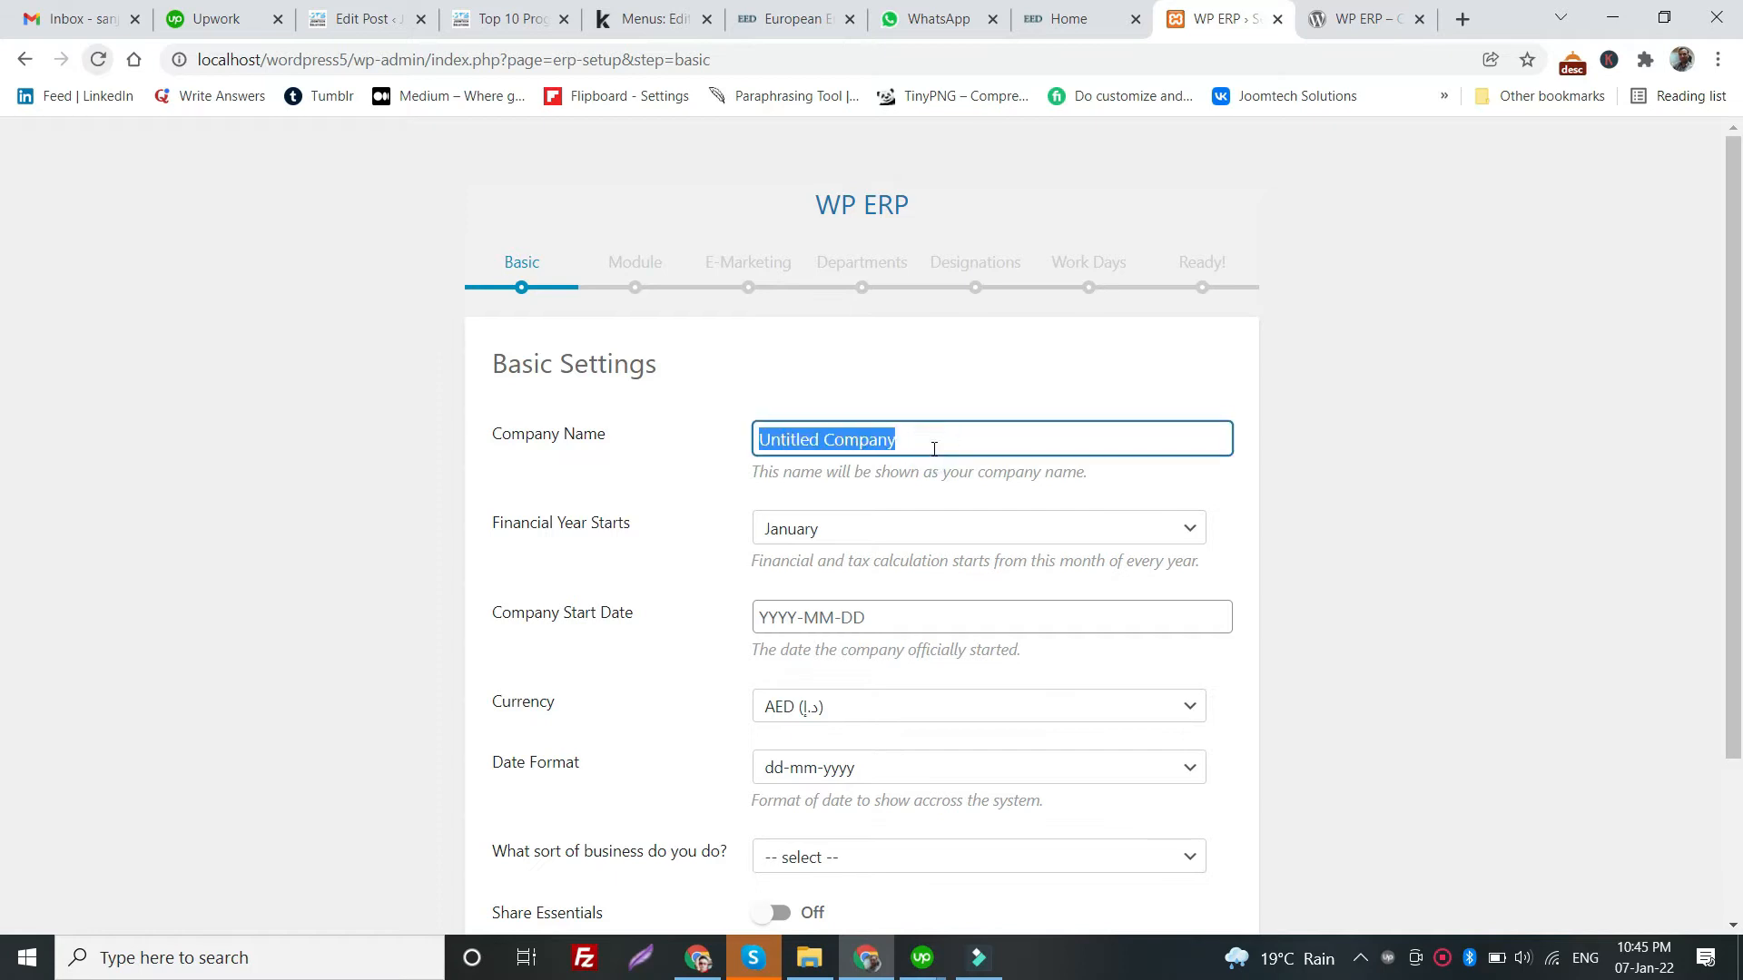
{"action": "key", "text": "BackSpace"}
{"action": "type", "text": "JoomTech Solutions"}
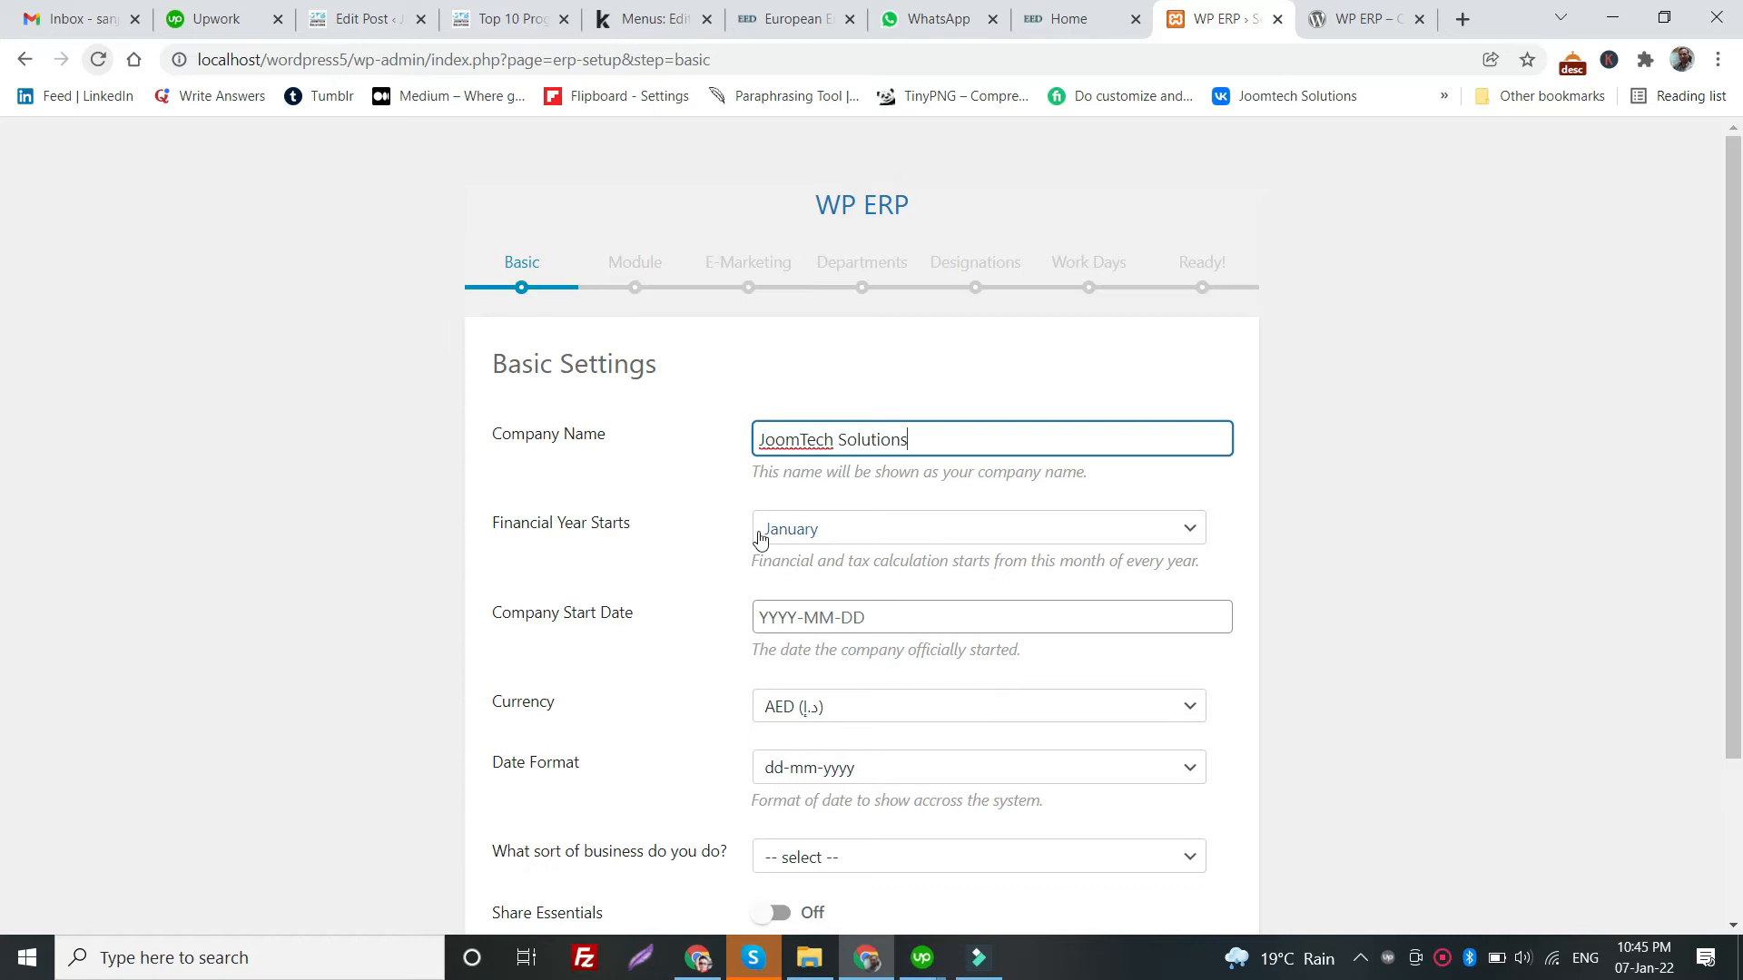
- Set the financial year to start in April and the company start date to 2022-01-01
{"action": "left_click", "coordinate": [792, 532]}
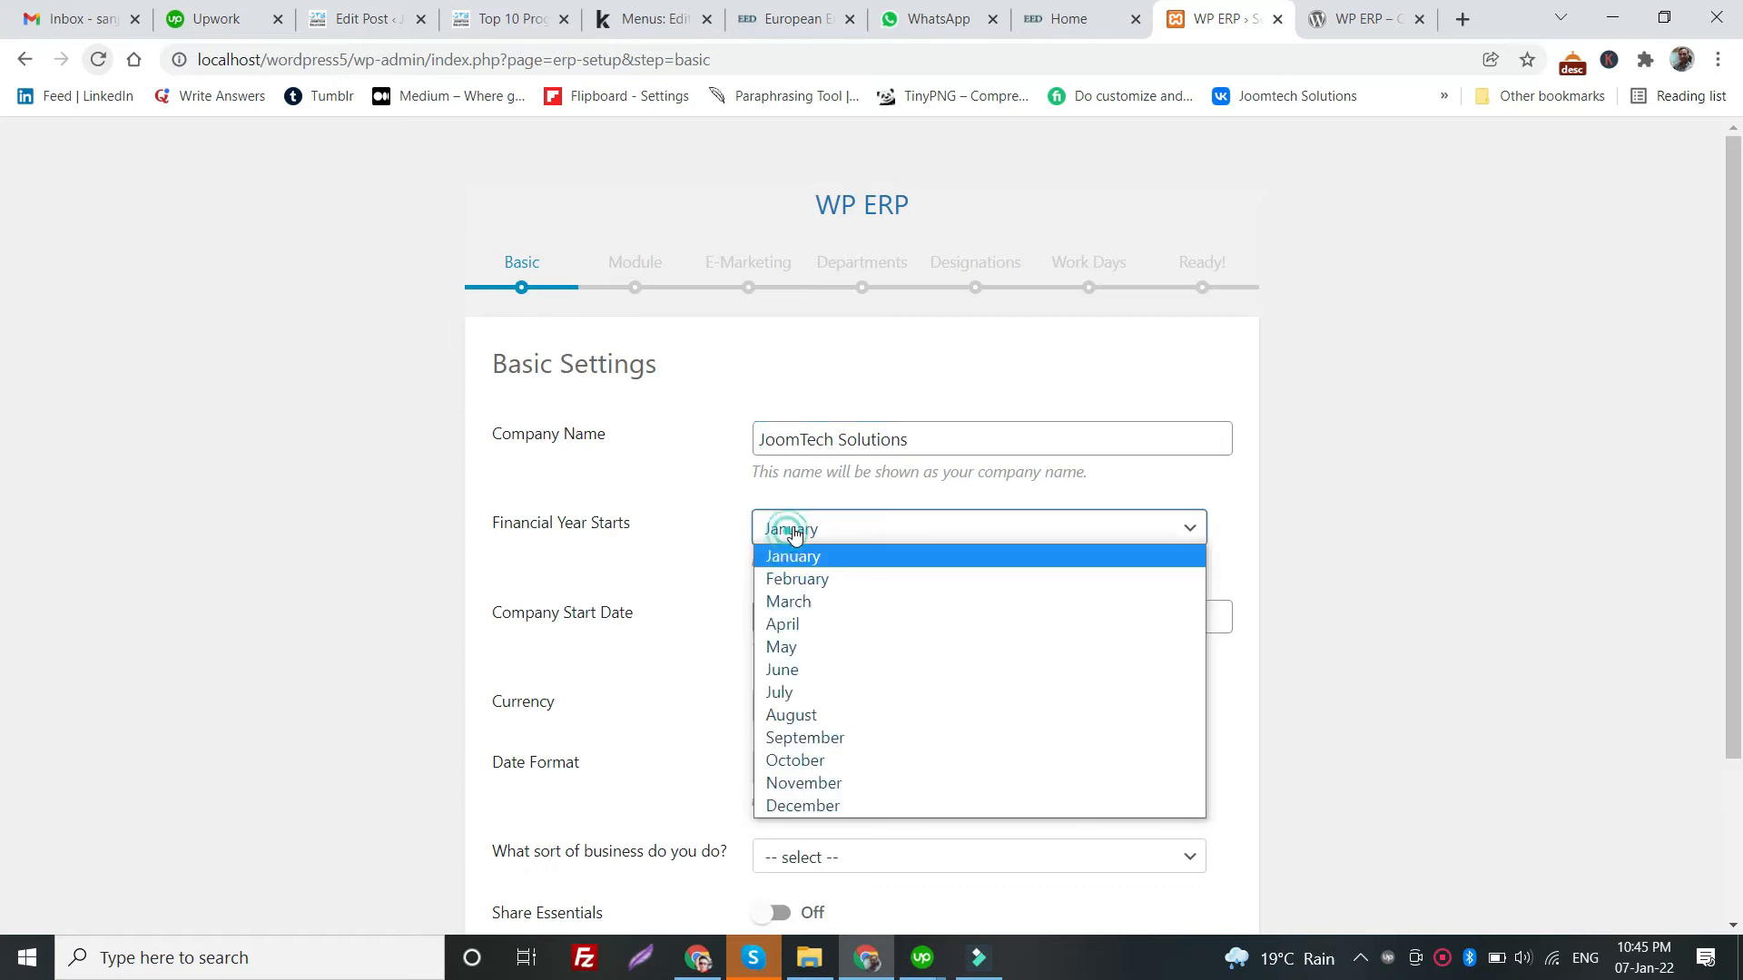
{"action": "left_click", "coordinate": [811, 634]}
{"action": "scroll", "coordinate": [699, 635], "scroll_direction": "down", "scroll_amount": 1}
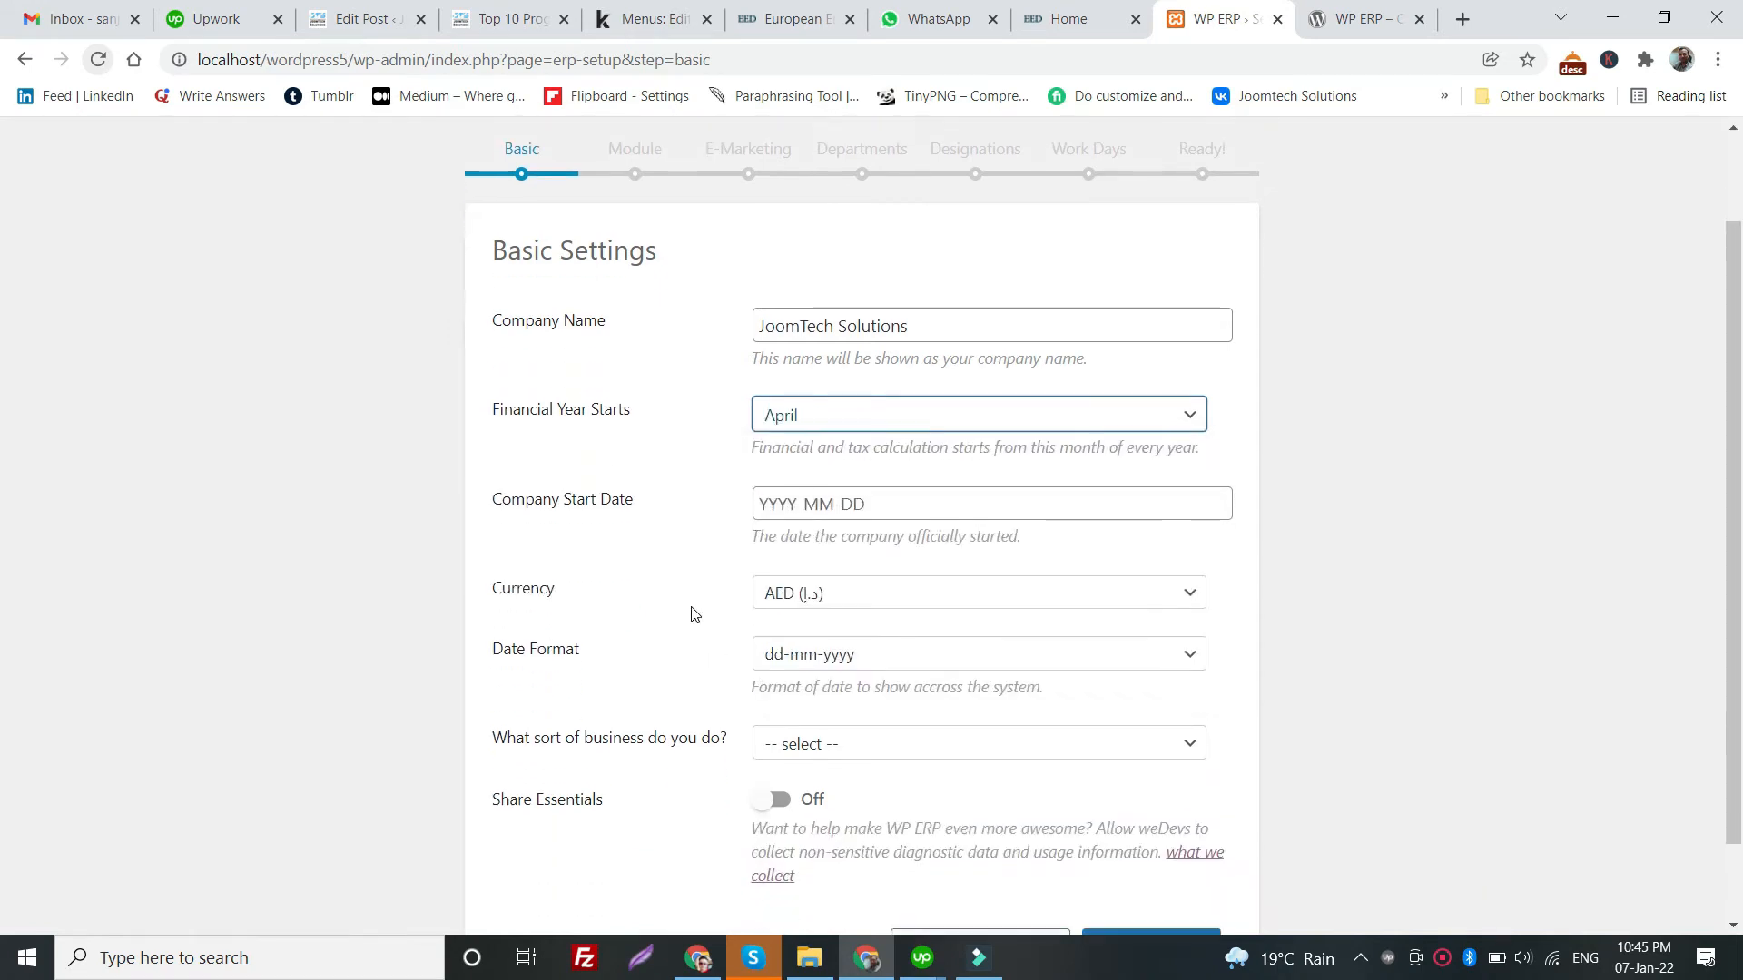
{"action": "left_click", "coordinate": [867, 506]}
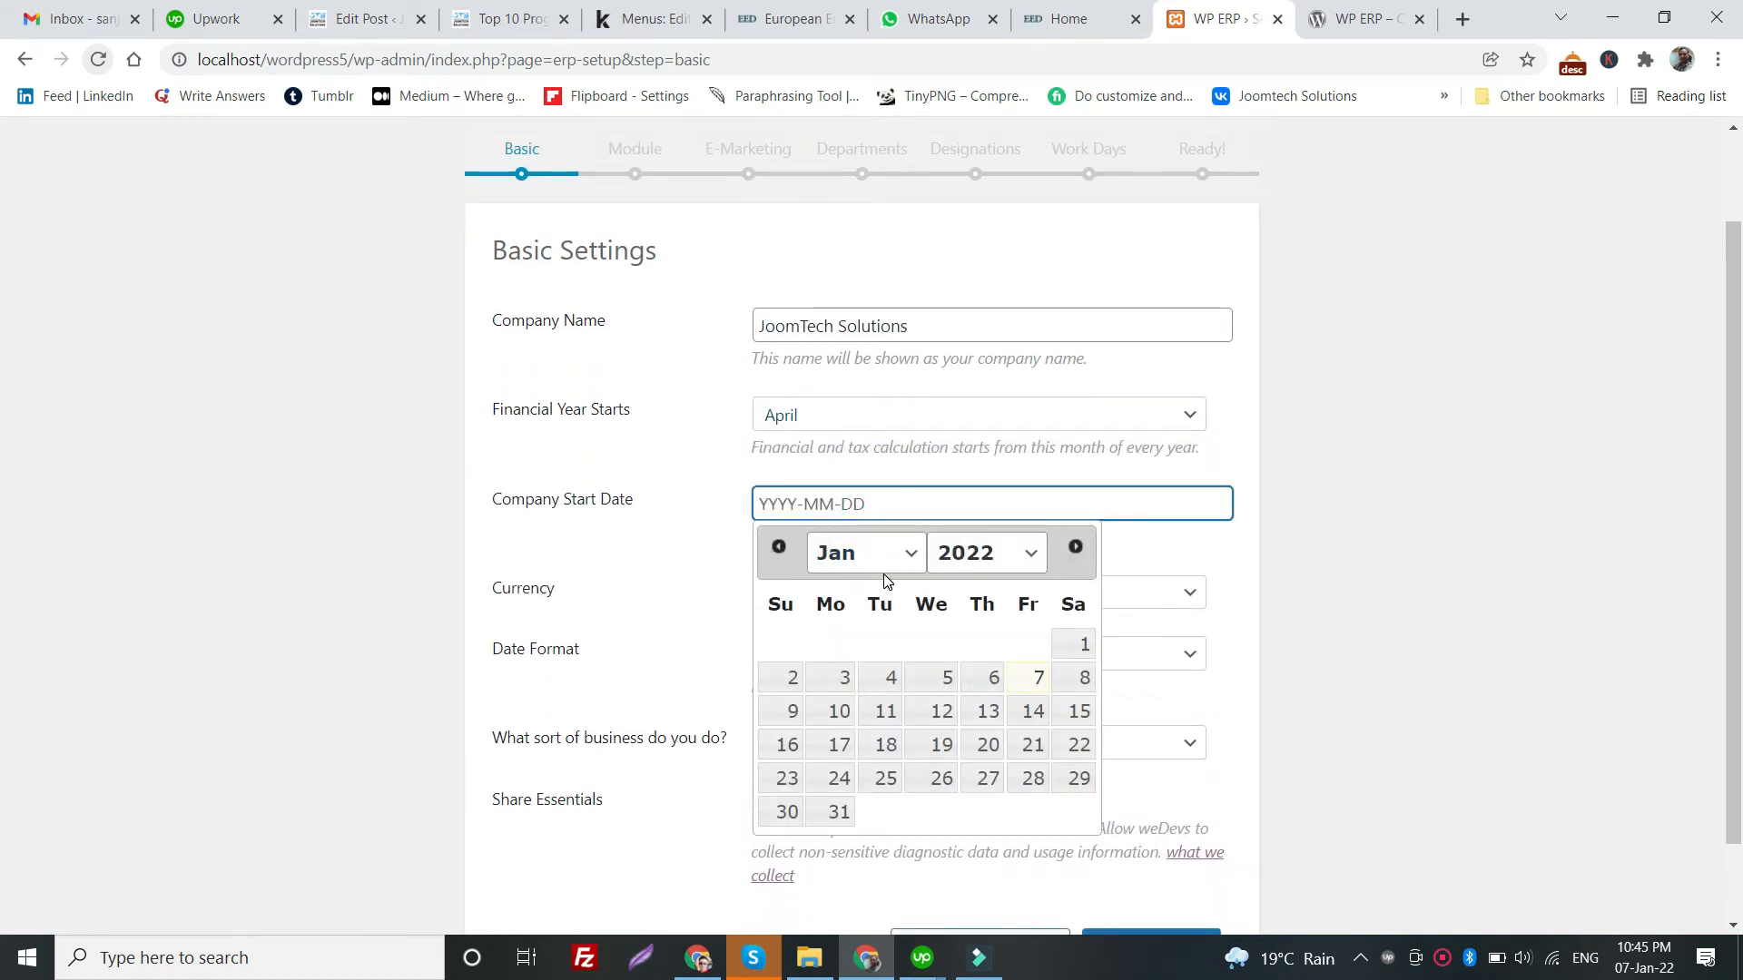
{"action": "left_click", "coordinate": [1084, 646]}
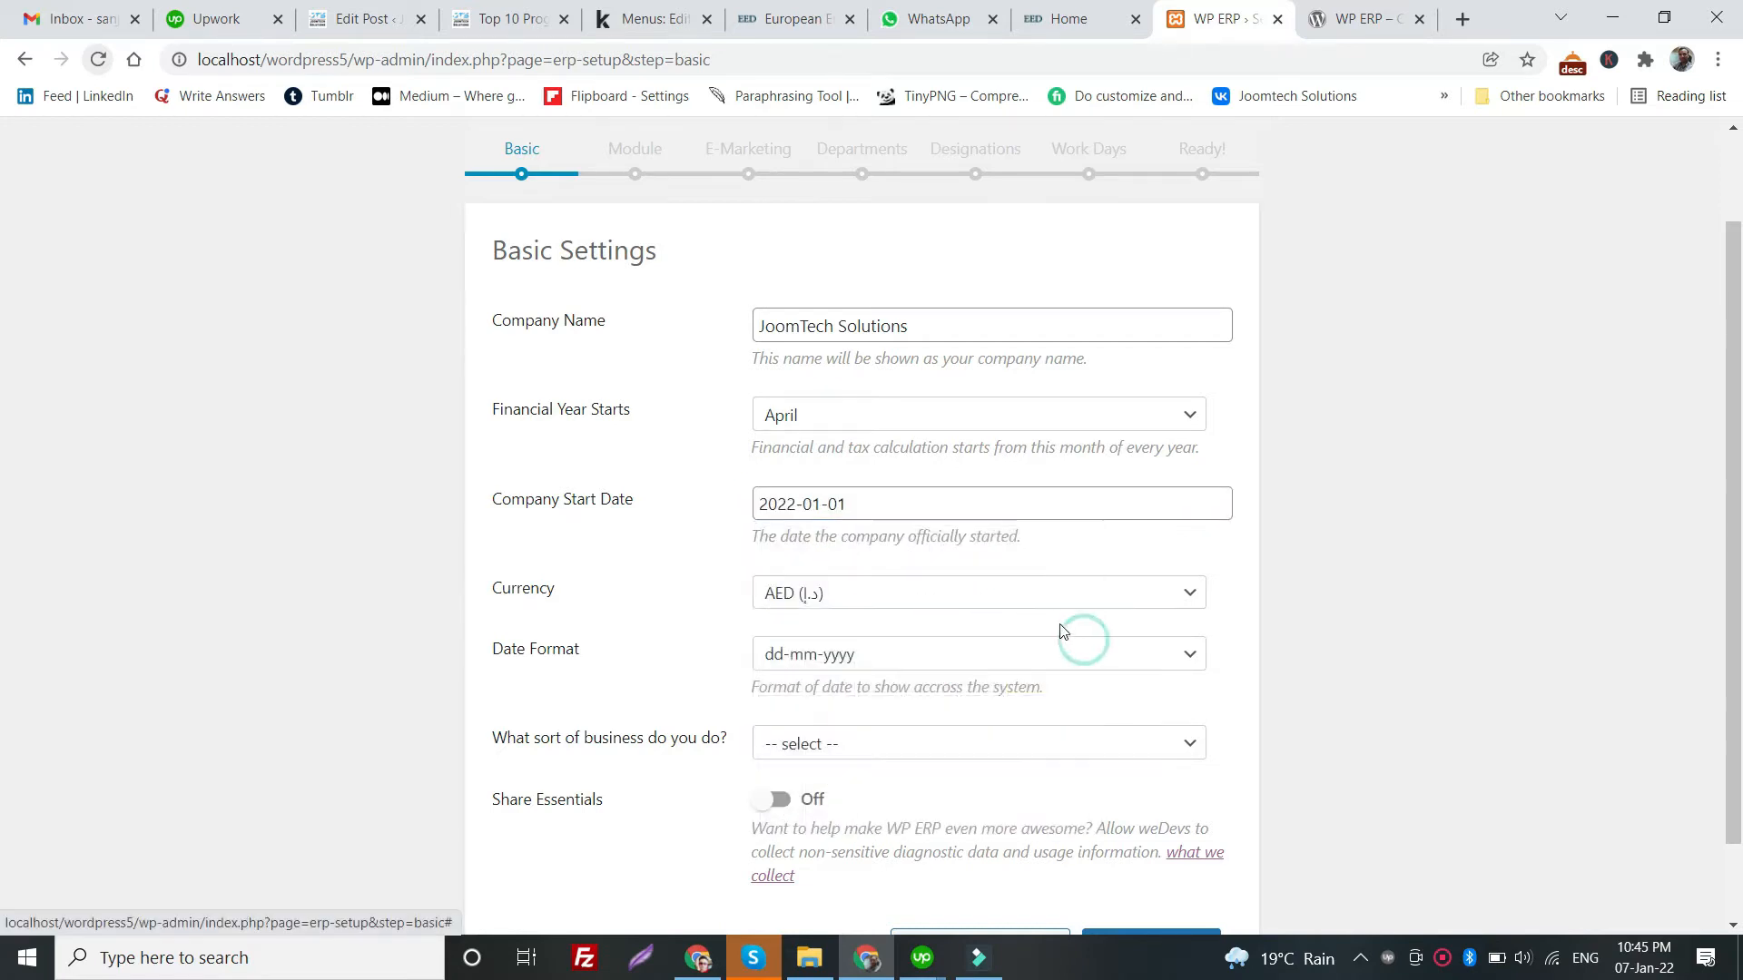
- Choose INR (₹) as the company currency and dd/mm/yyyy as the date format
{"action": "left_click", "coordinate": [811, 603]}
{"action": "scroll", "coordinate": [772, 390], "scroll_direction": "down", "scroll_amount": 15}
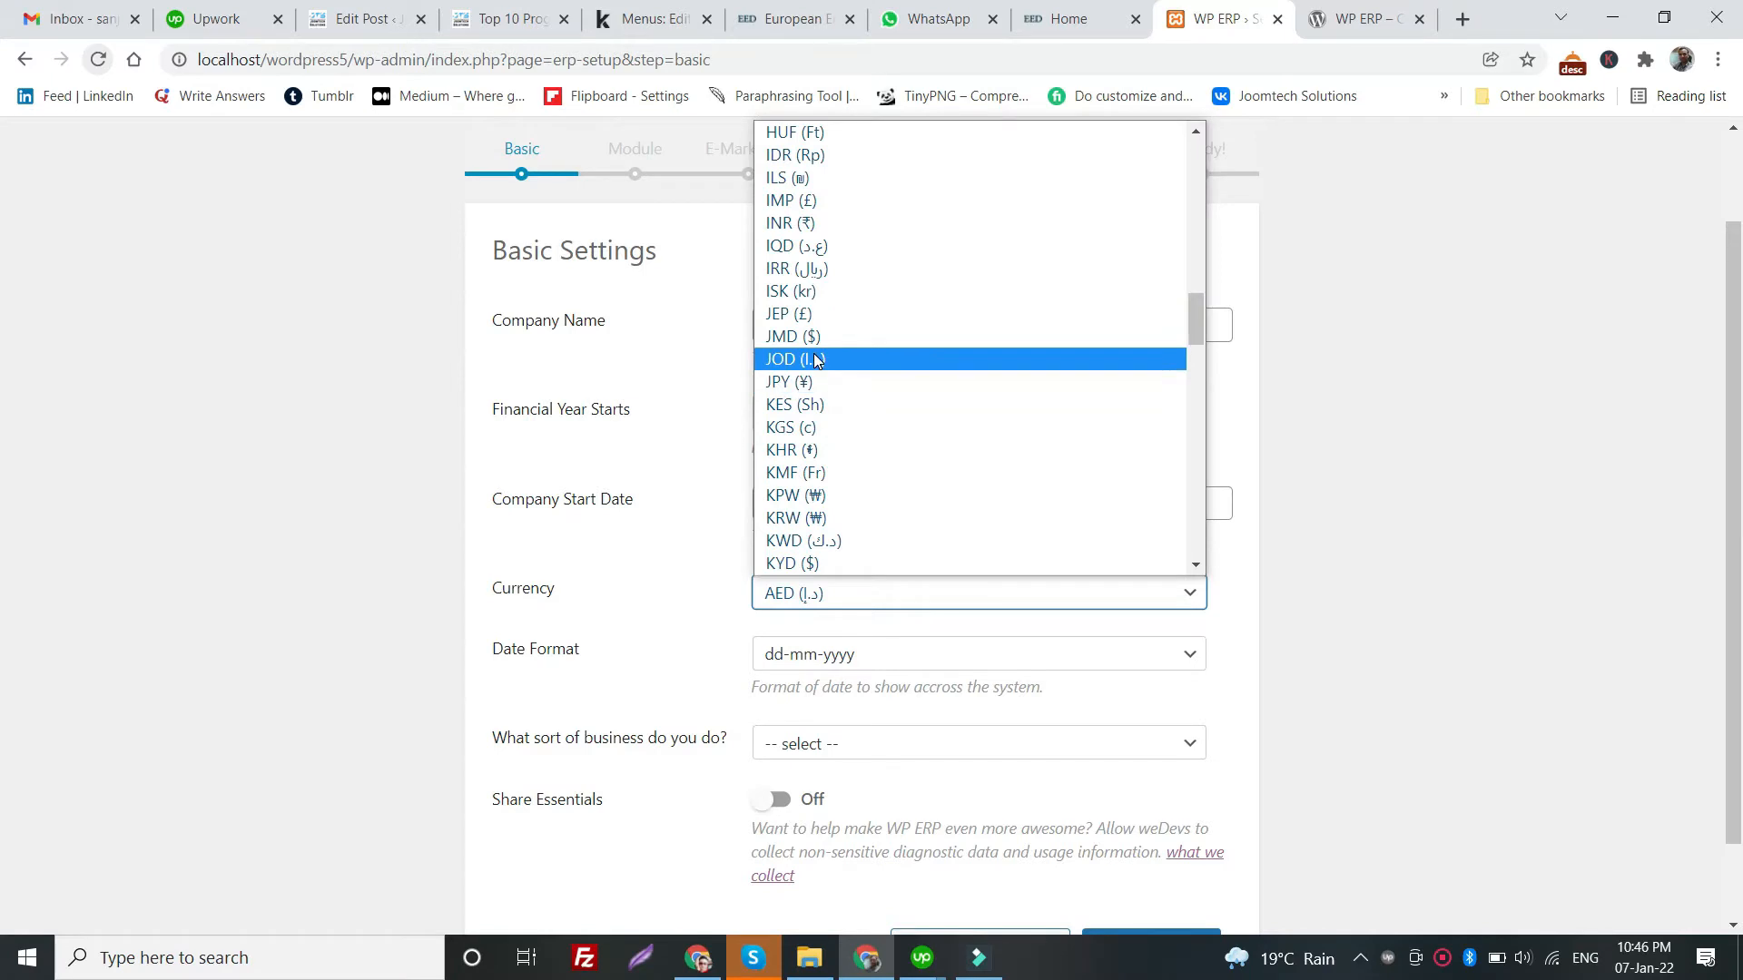
{"action": "scroll", "coordinate": [817, 361], "scroll_direction": "down", "scroll_amount": 3}
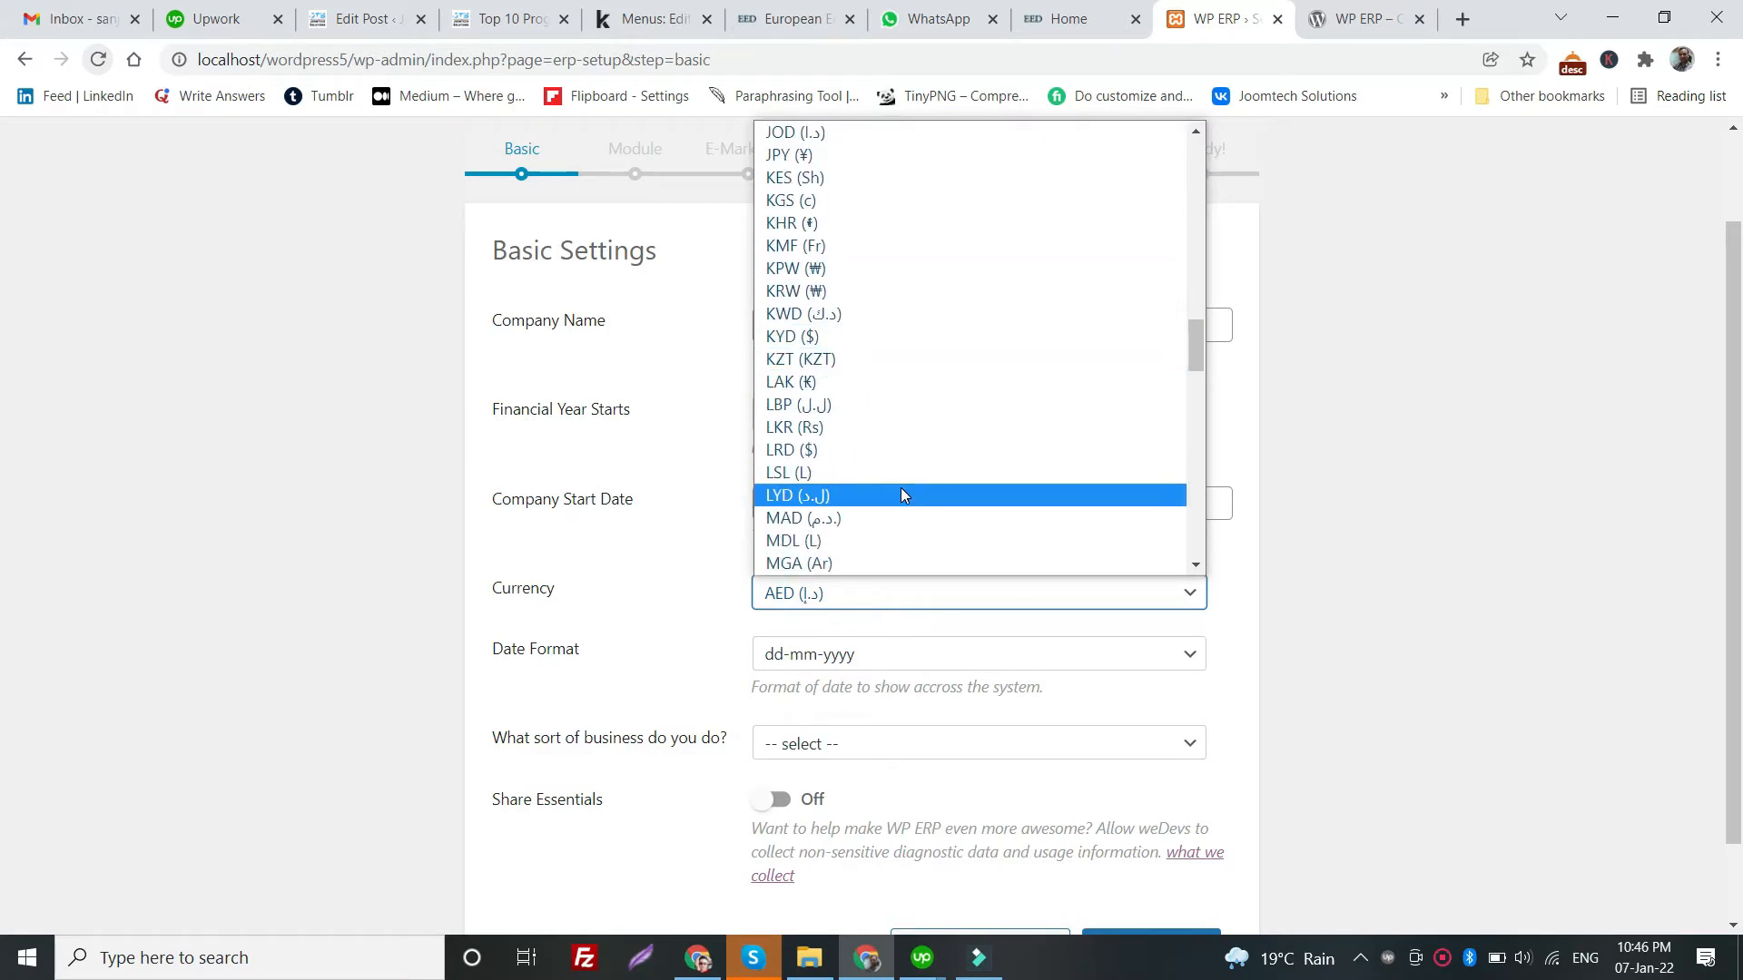
{"action": "scroll", "coordinate": [900, 494], "scroll_direction": "down", "scroll_amount": 3}
{"action": "scroll", "coordinate": [901, 491], "scroll_direction": "up", "scroll_amount": 6}
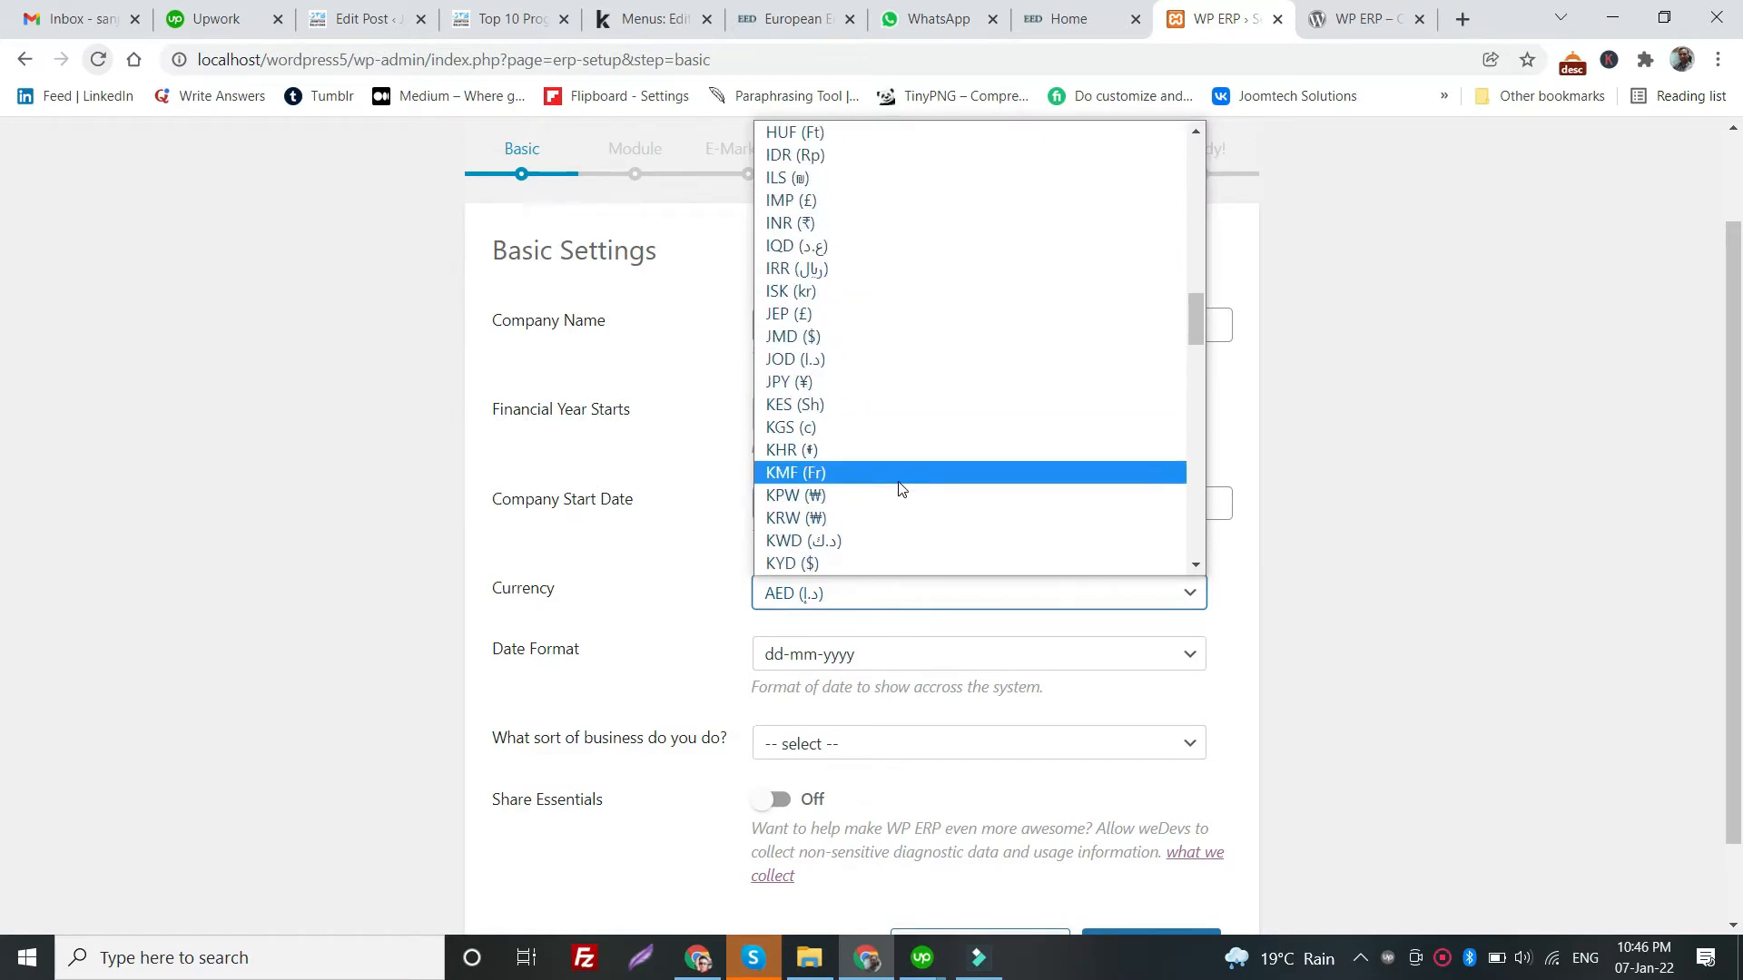
{"action": "scroll", "coordinate": [891, 454], "scroll_direction": "up", "scroll_amount": 3}
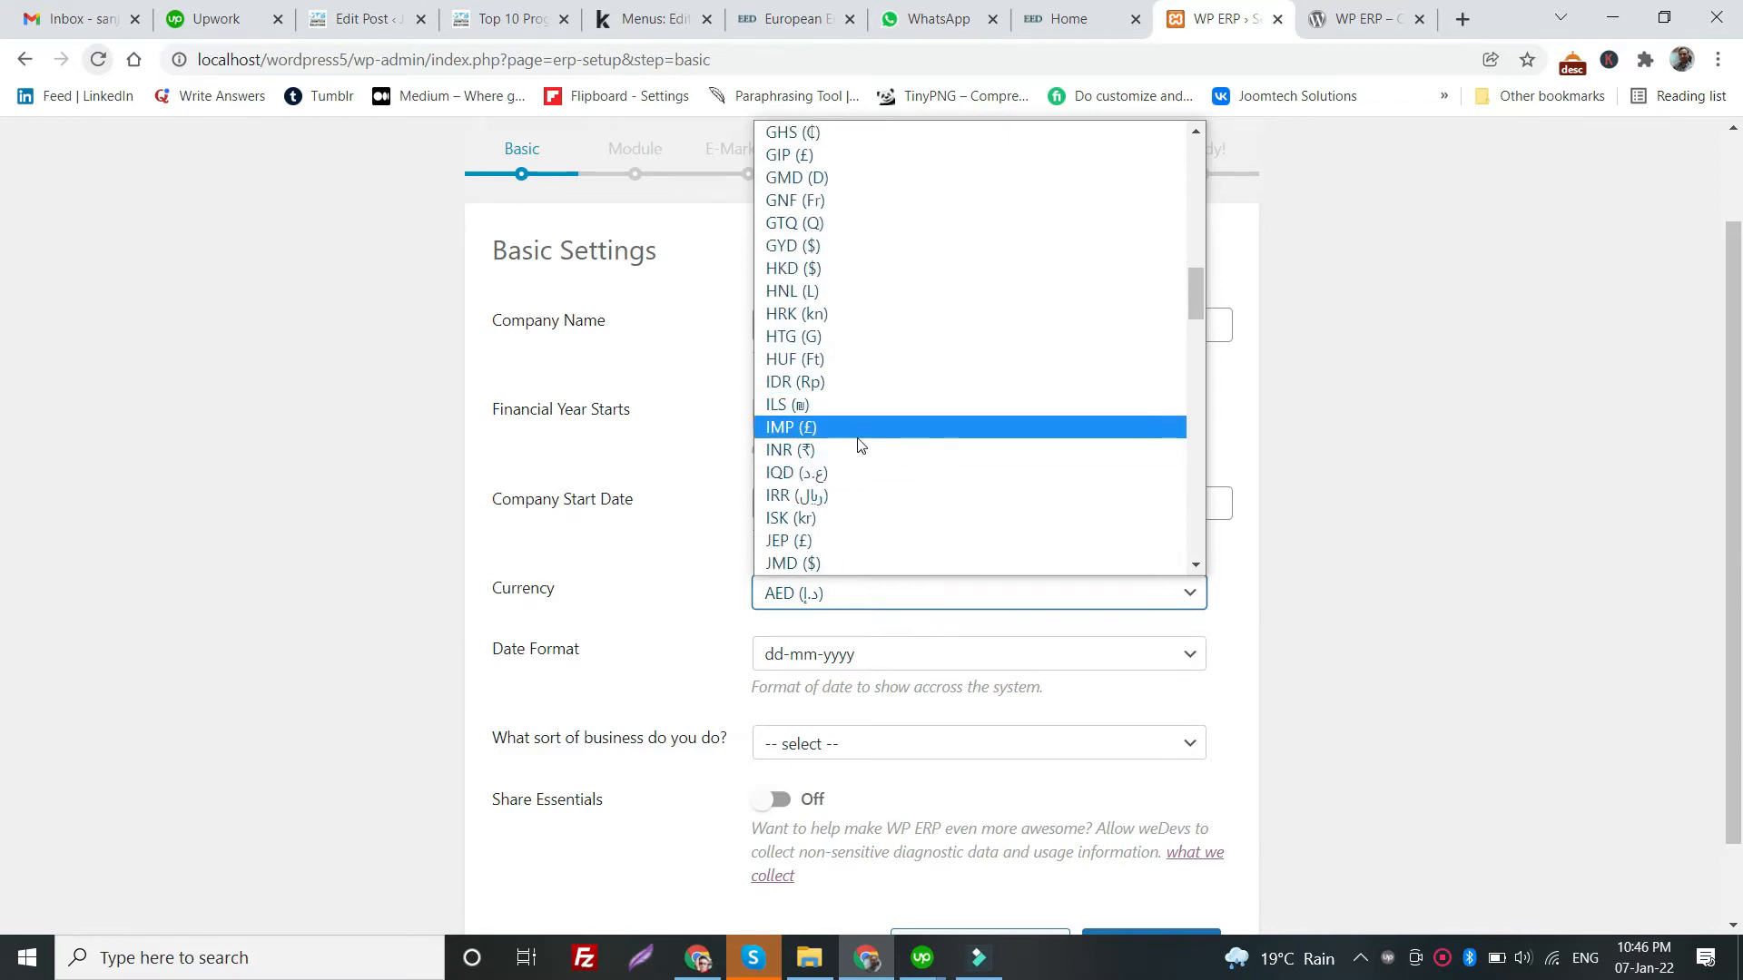
{"action": "left_click", "coordinate": [860, 444]}
{"action": "scroll", "coordinate": [795, 591], "scroll_direction": "down", "scroll_amount": 1}
{"action": "left_click", "coordinate": [841, 559]}
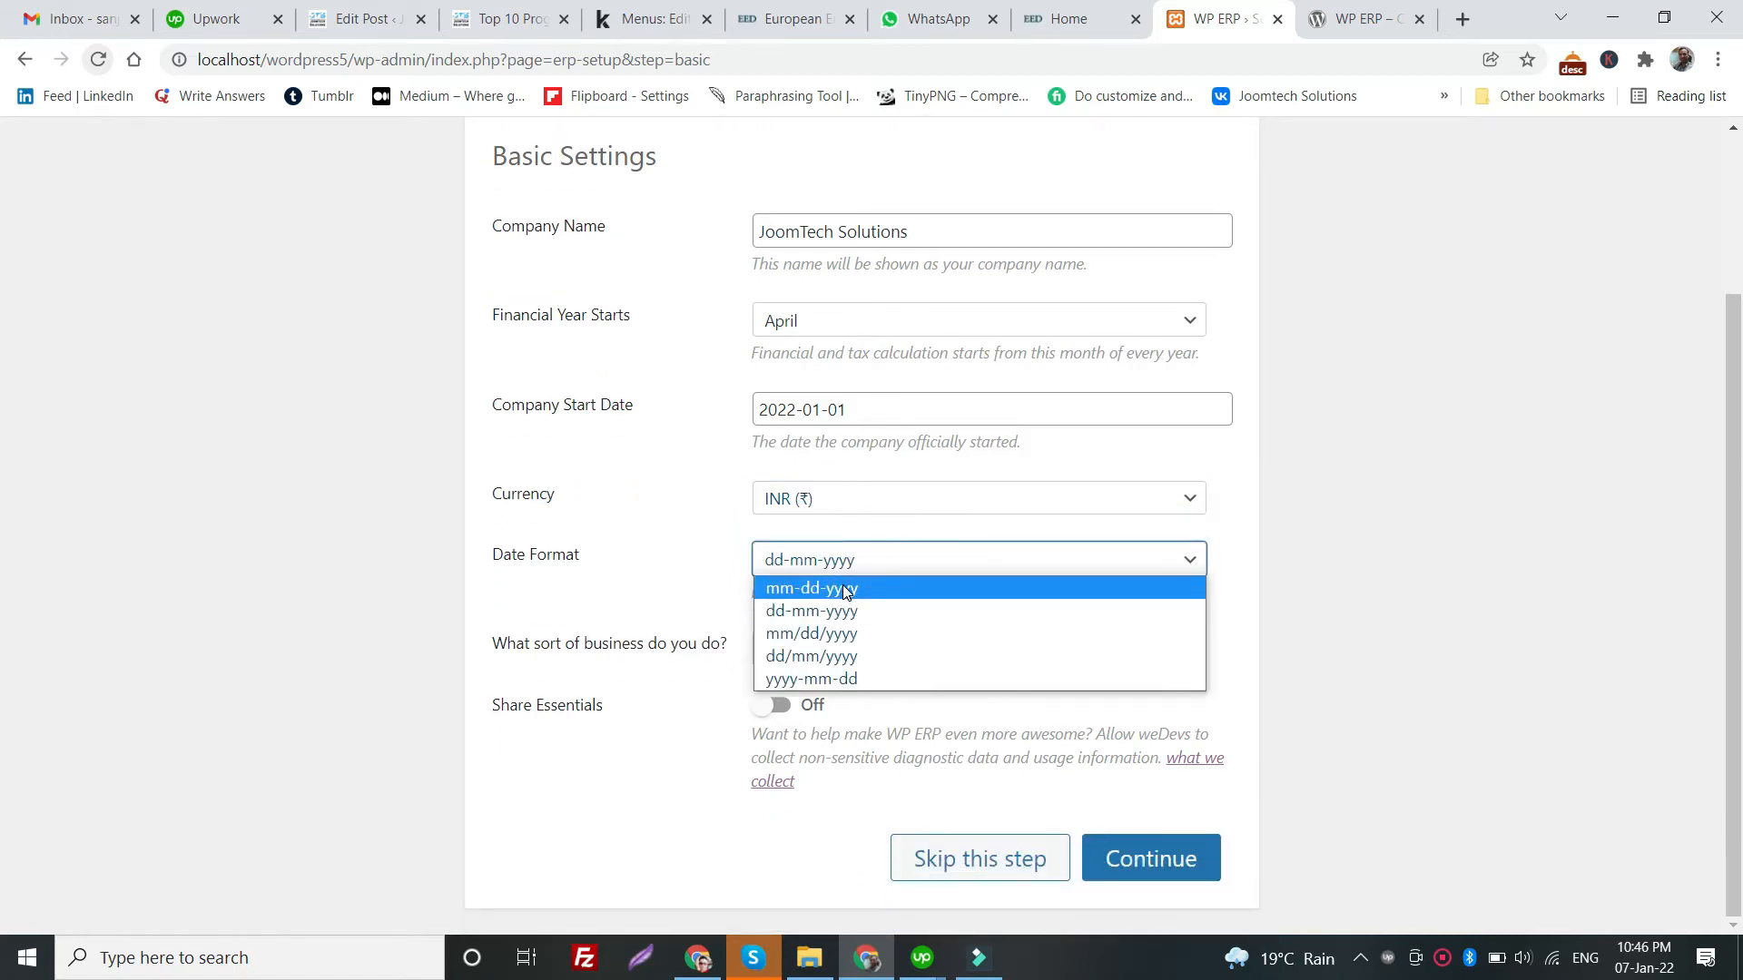
{"action": "left_click", "coordinate": [849, 657]}
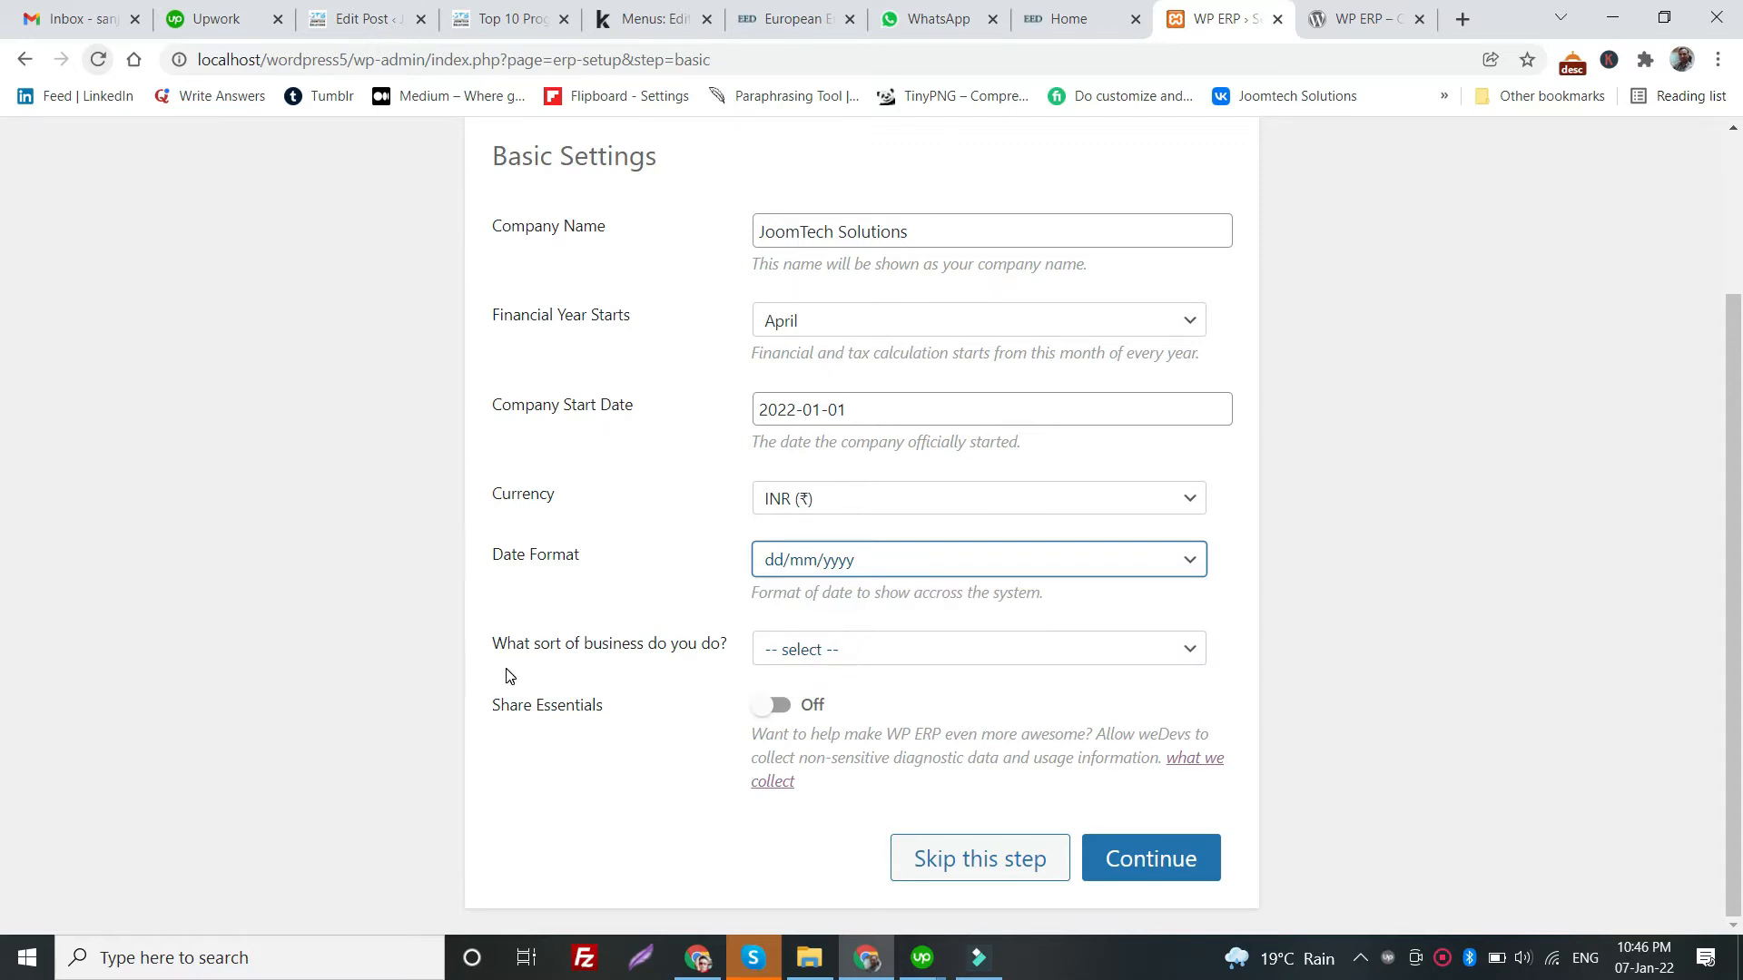
- Set the business type to Freelance (Developer), toggle Share Essentials, and continue to the module settings
{"action": "left_click", "coordinate": [780, 642]}
{"action": "left_click", "coordinate": [712, 600]}
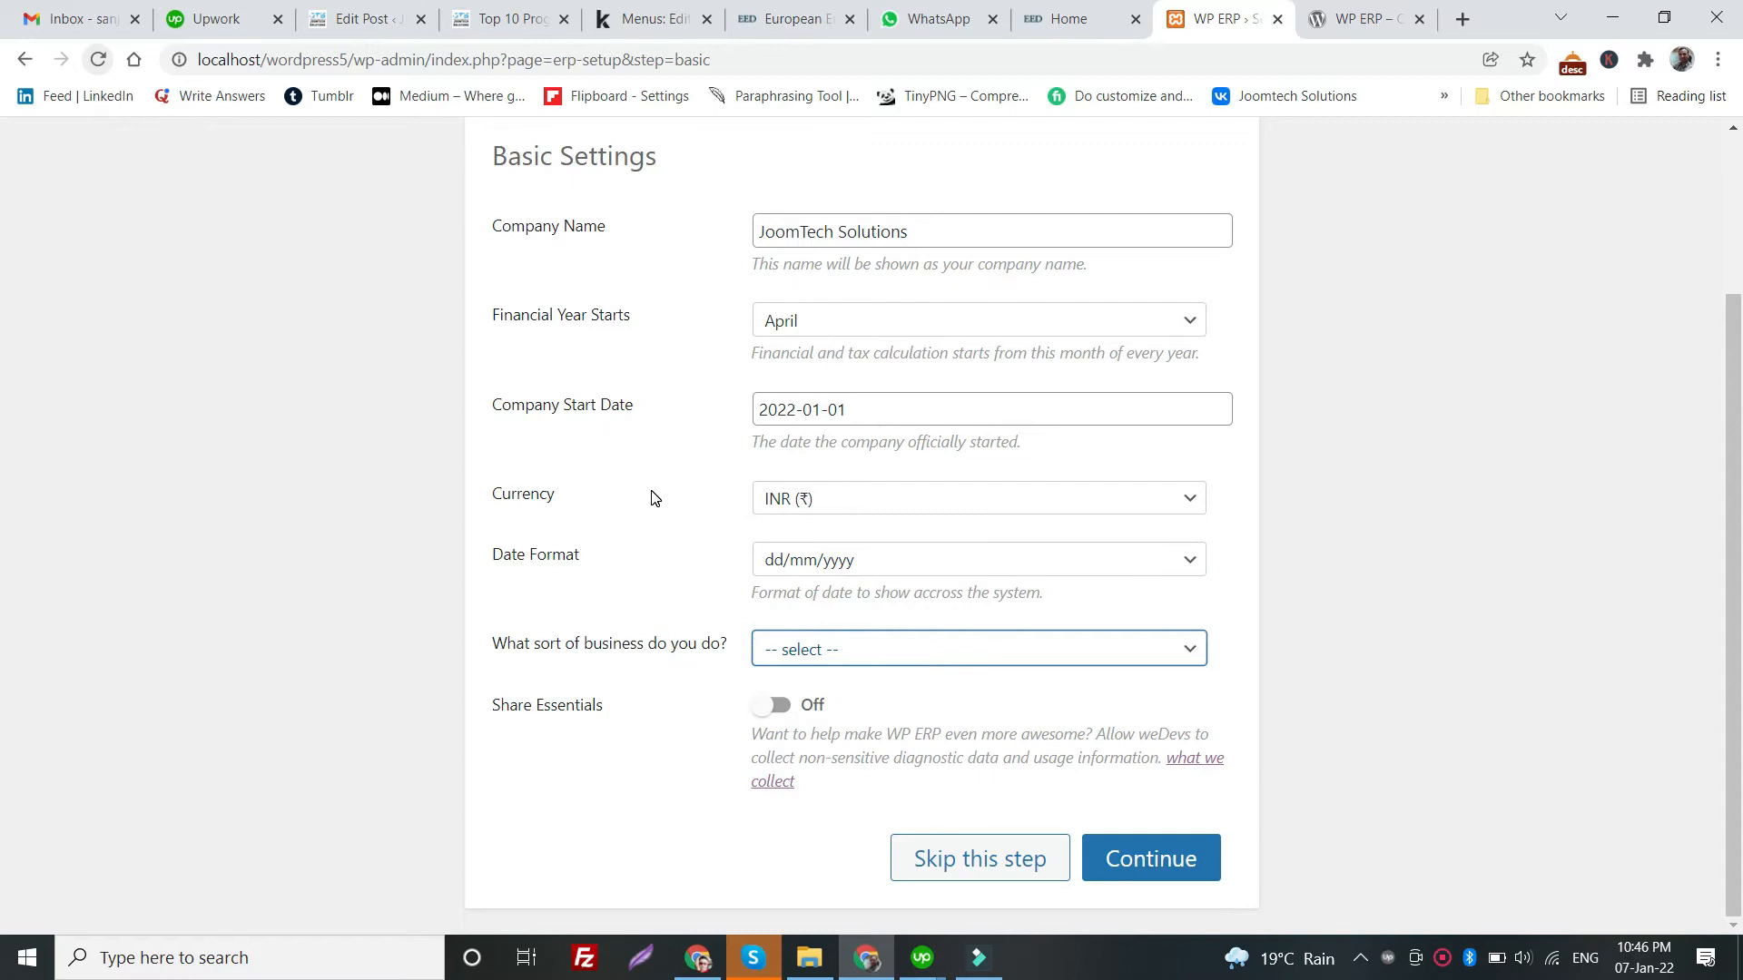
{"action": "left_click", "coordinate": [845, 654]}
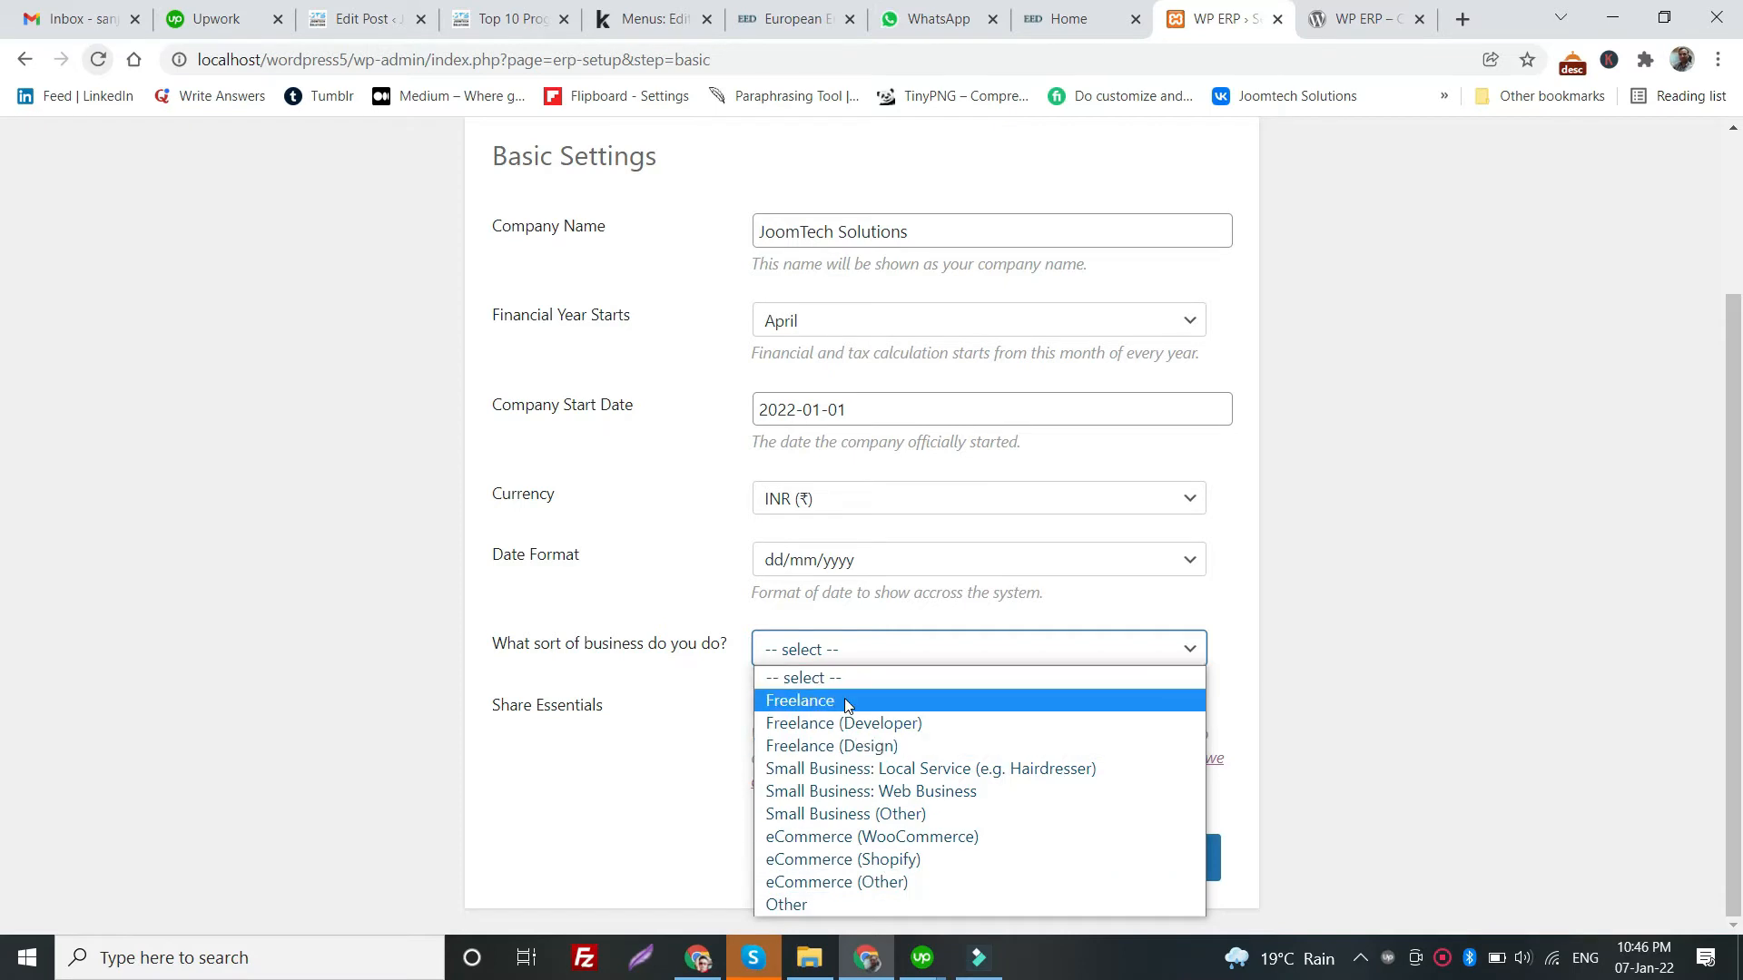
{"action": "left_click", "coordinate": [863, 724]}
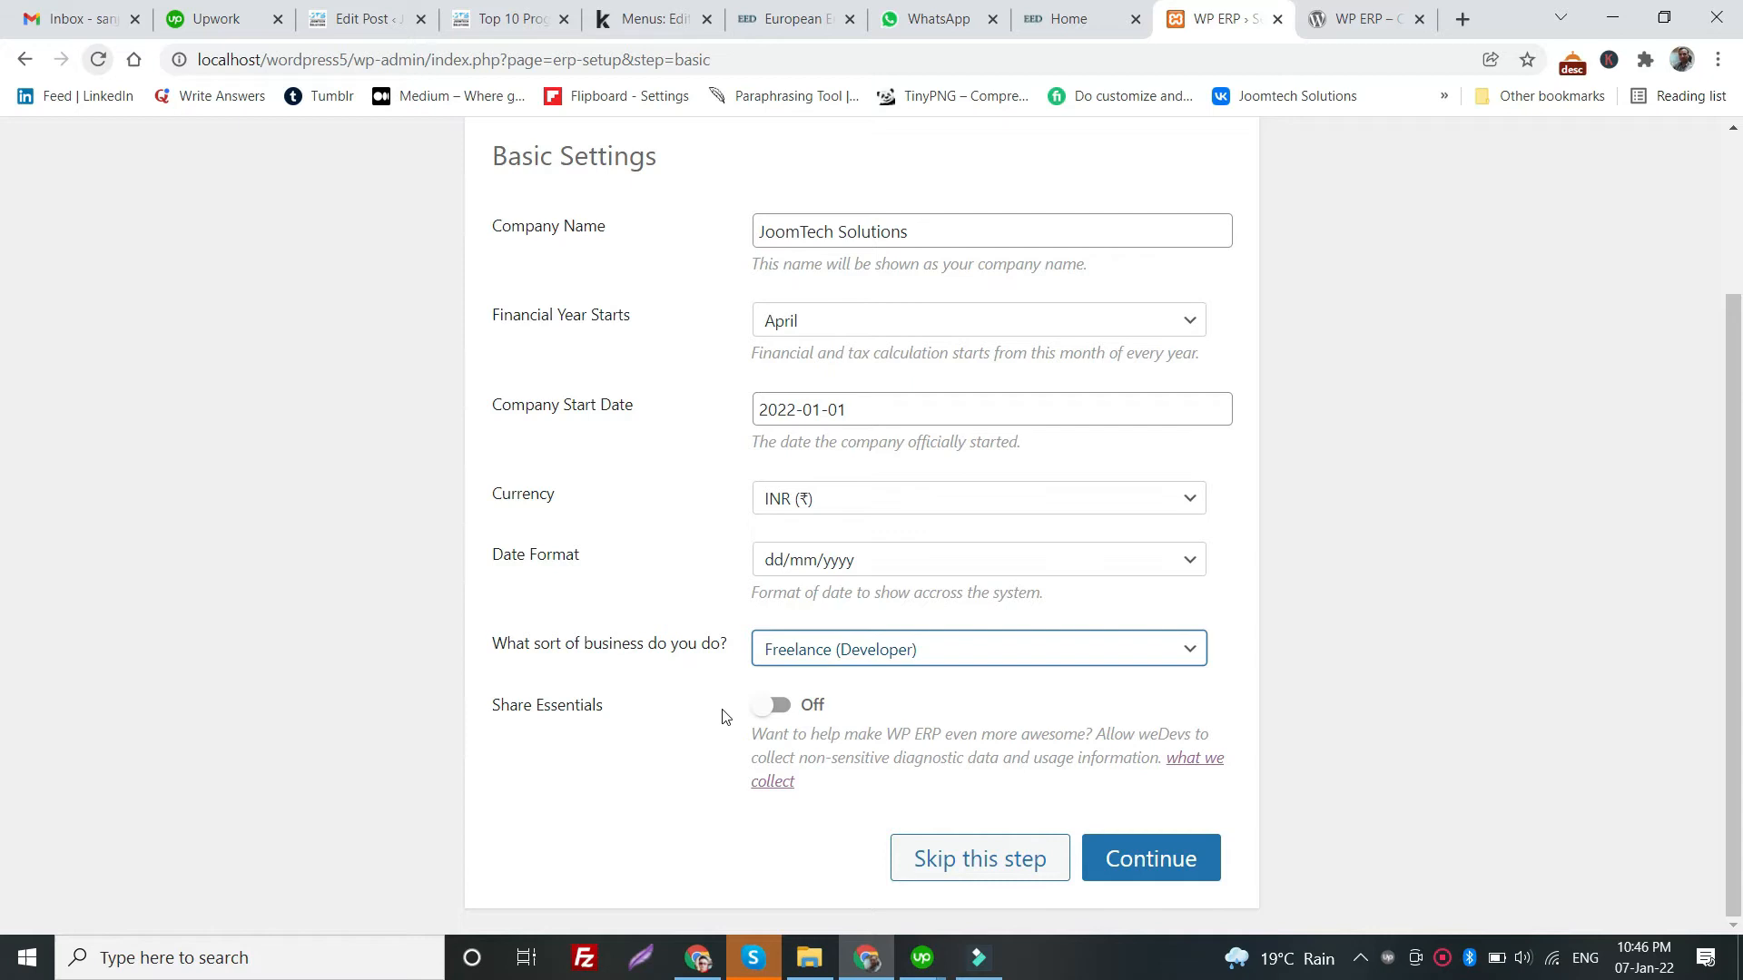
{"action": "left_click", "coordinate": [772, 711]}
{"action": "left_click", "coordinate": [1198, 866]}
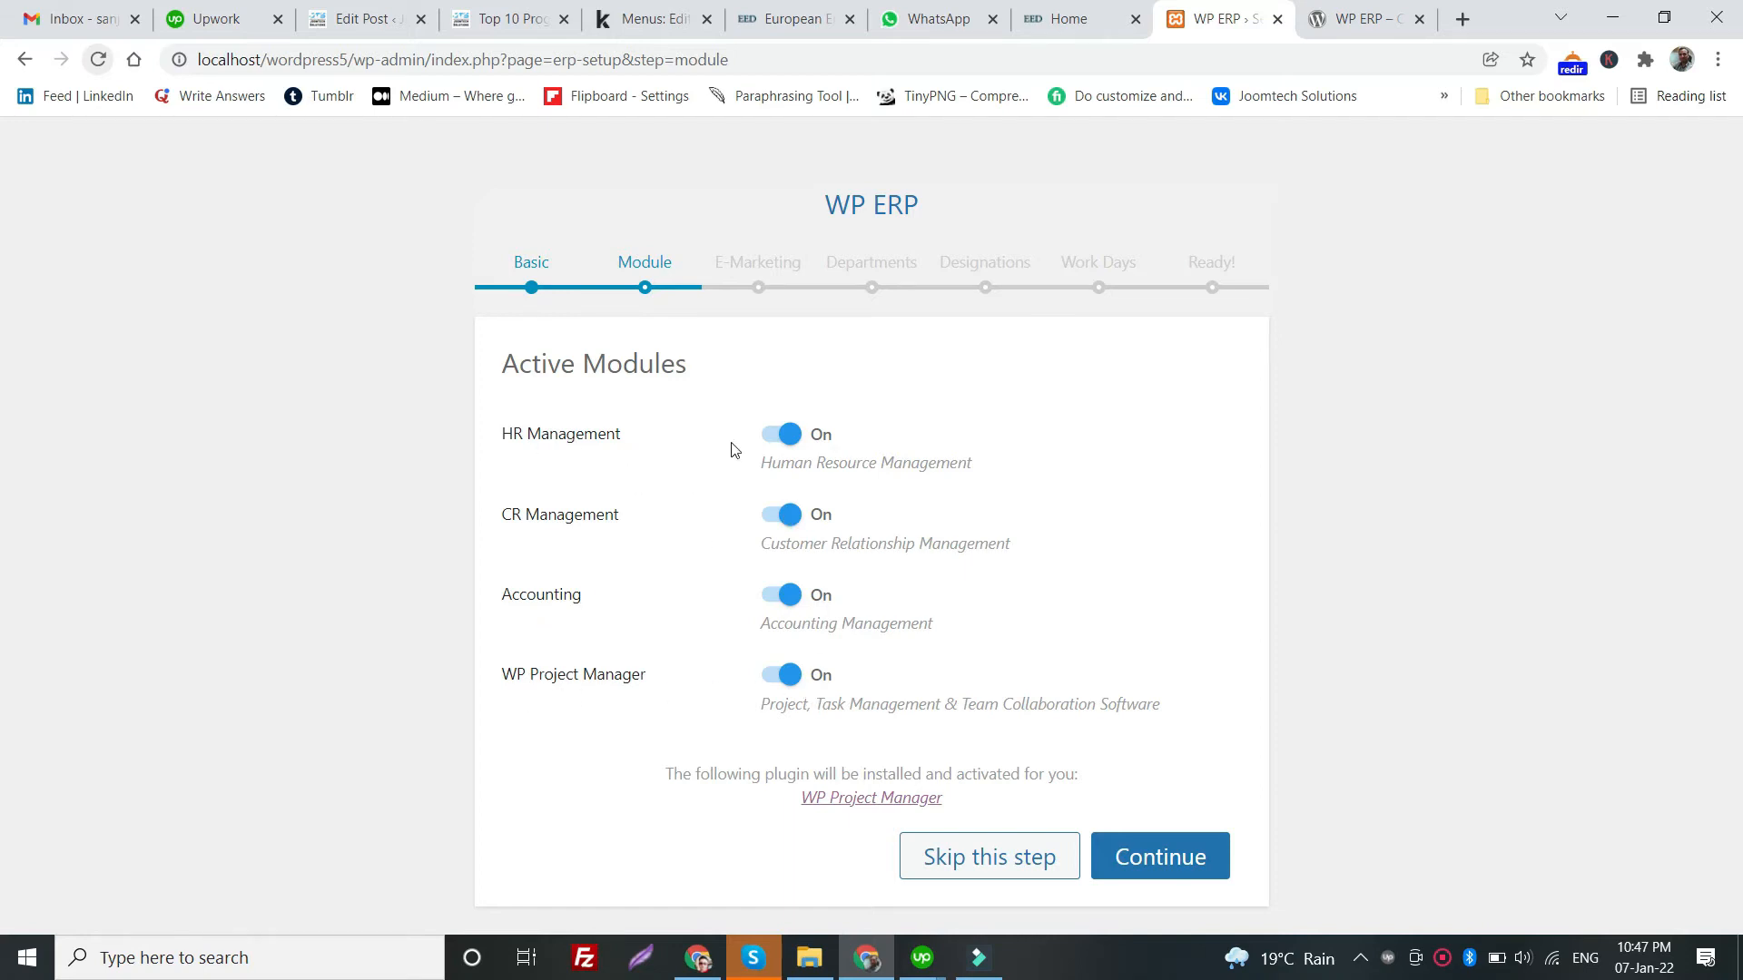
- Turn off the HR Management module and continue to the email marketing setup
{"action": "left_click", "coordinate": [799, 435]}
{"action": "left_click", "coordinate": [1160, 857]}
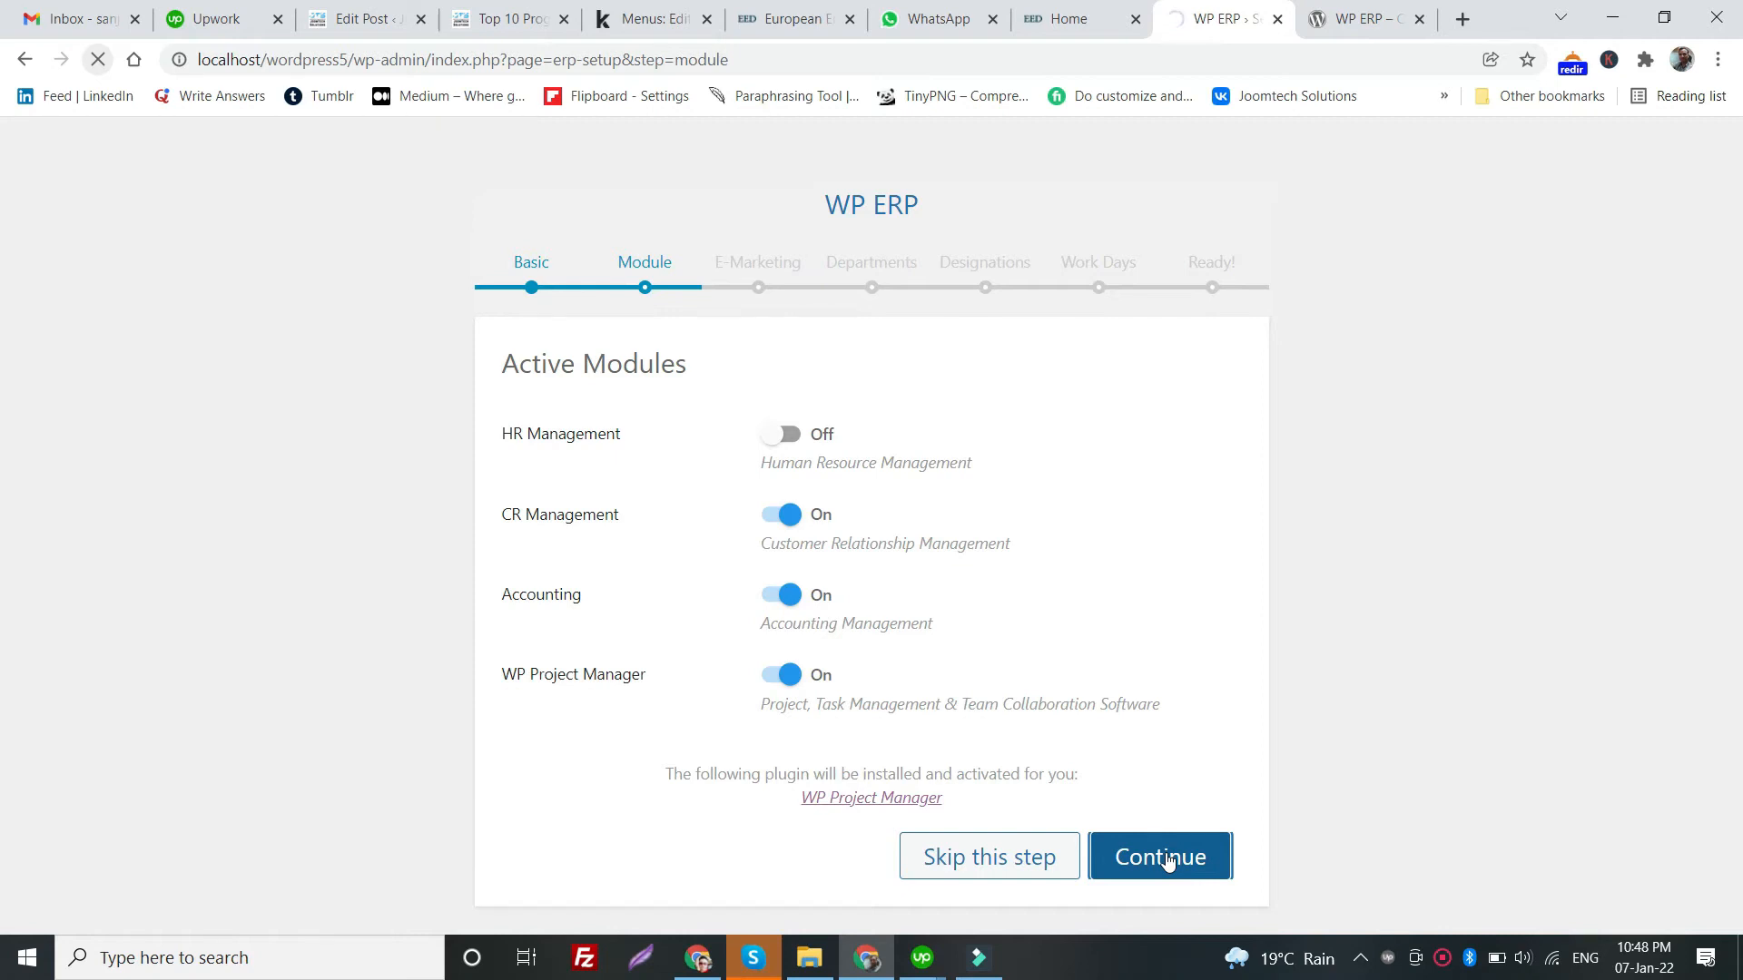
{"action": "left_click", "coordinate": [752, 961]}
{"action": "left_click", "coordinate": [752, 965]}
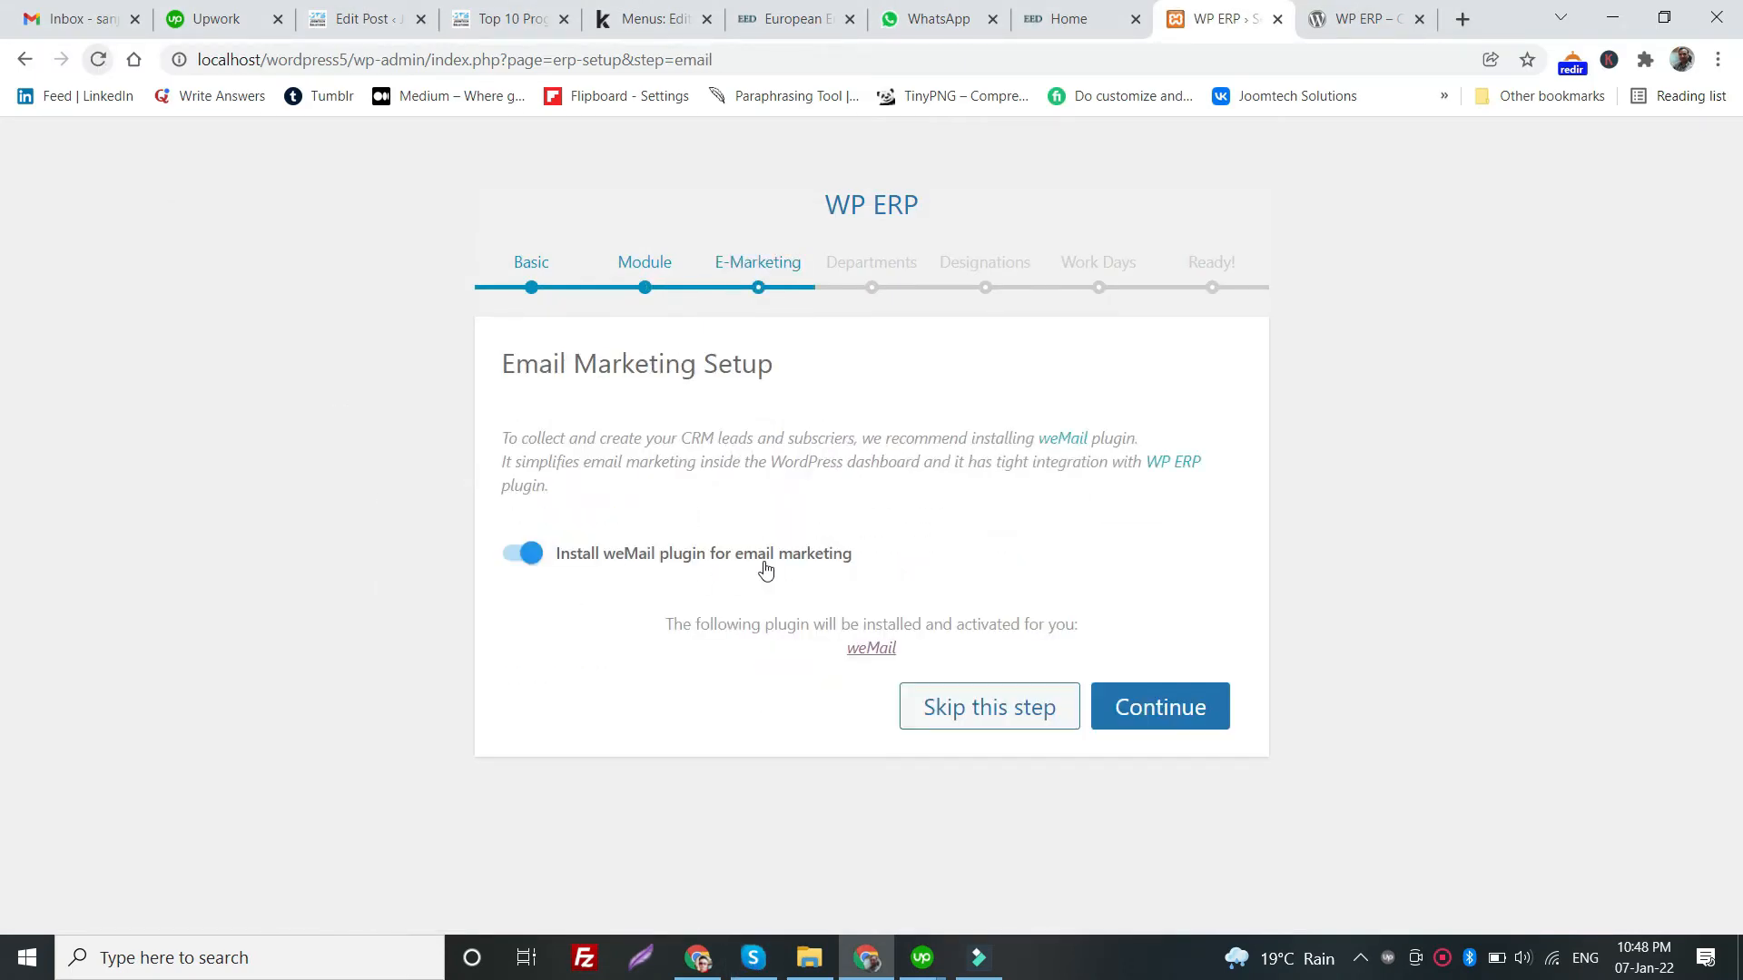
- Submit the email marketing setup, switch off the weMail installation option, and skip the step
{"action": "left_click", "coordinate": [1159, 714]}
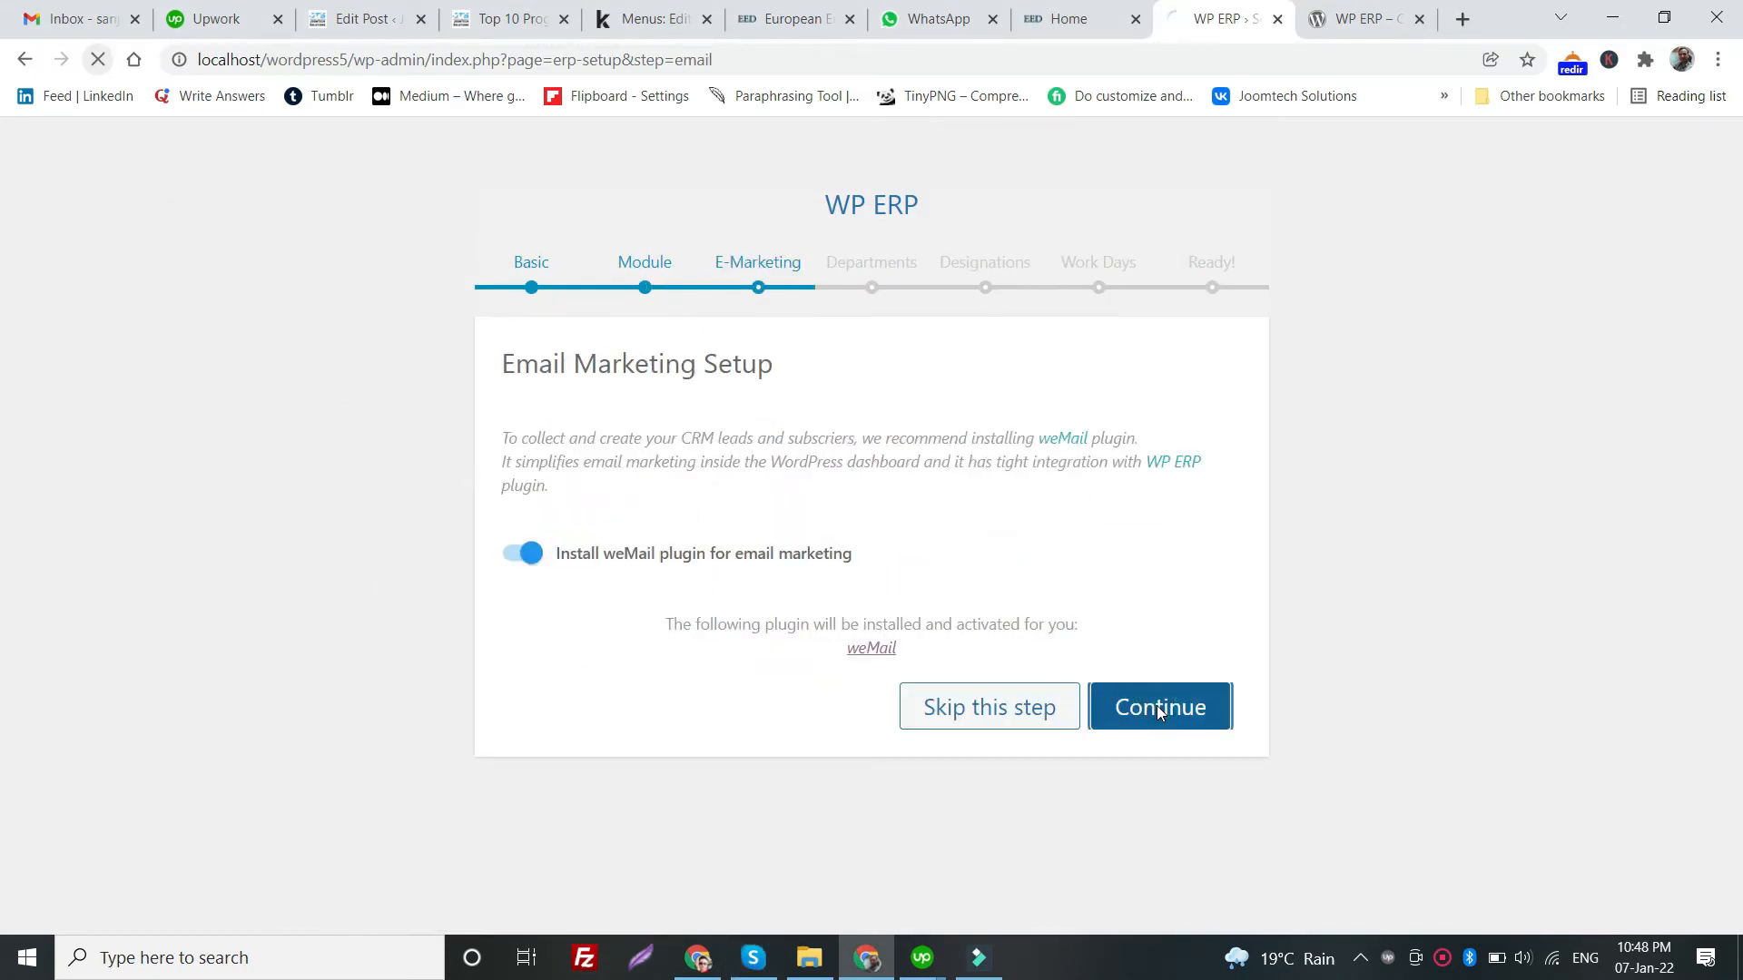
{"action": "left_click", "coordinate": [526, 557]}
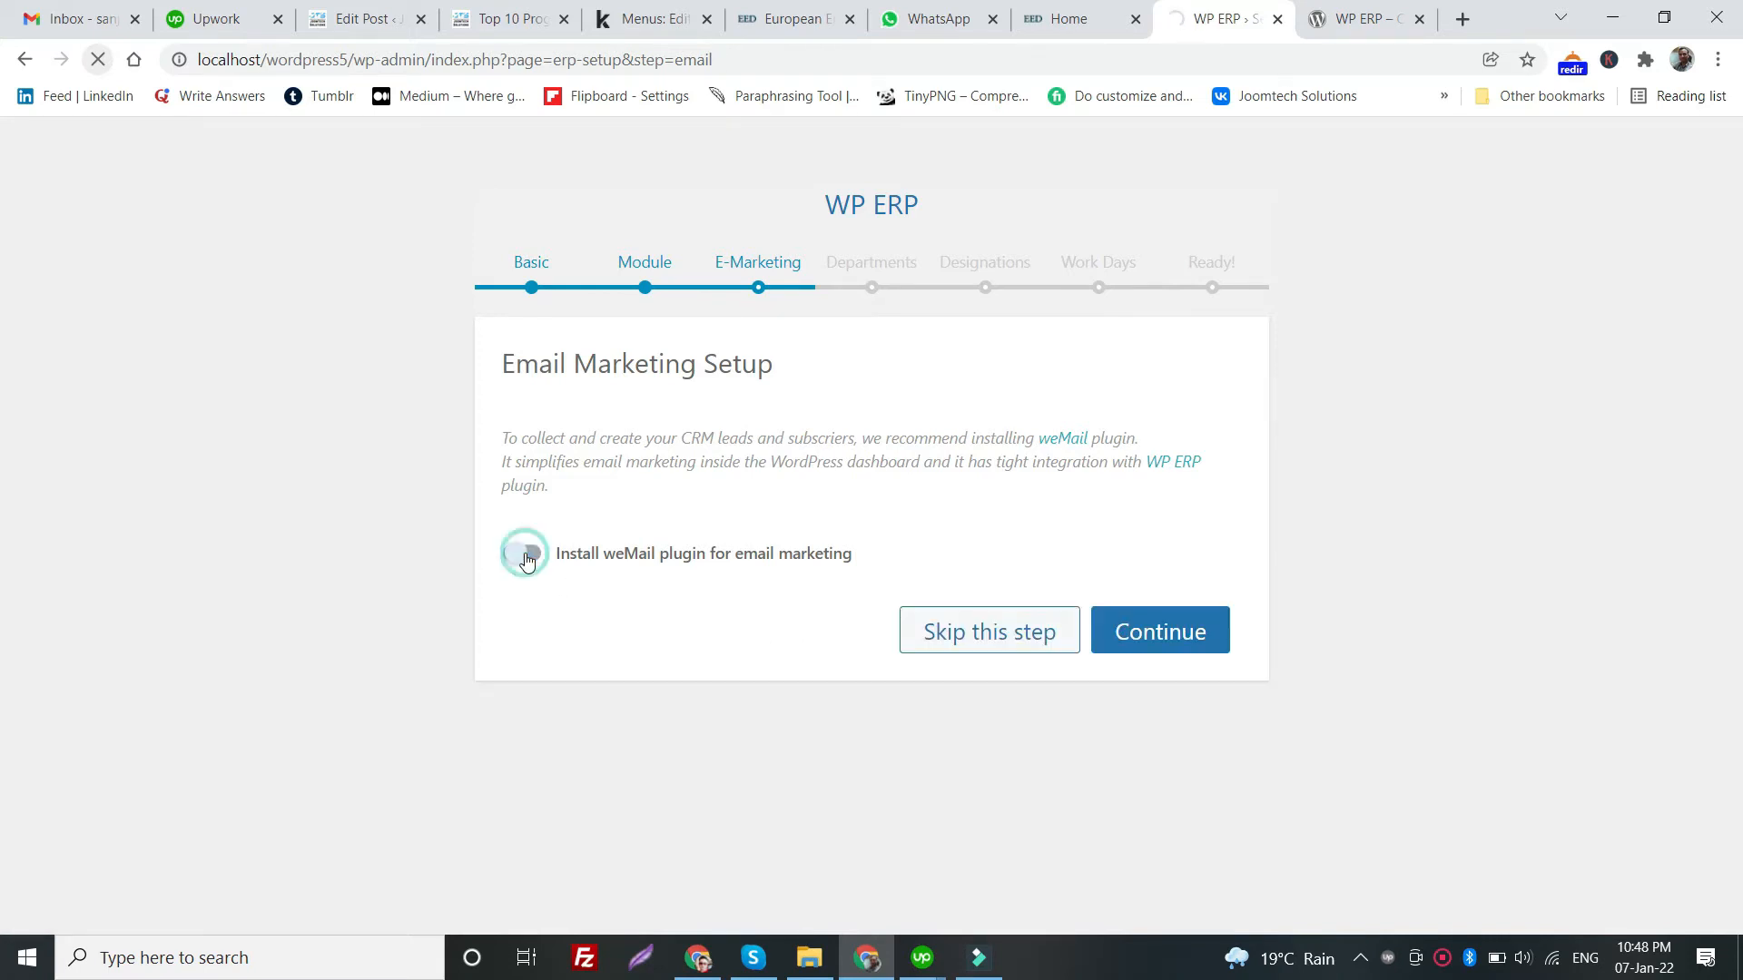
{"action": "left_click", "coordinate": [988, 648]}
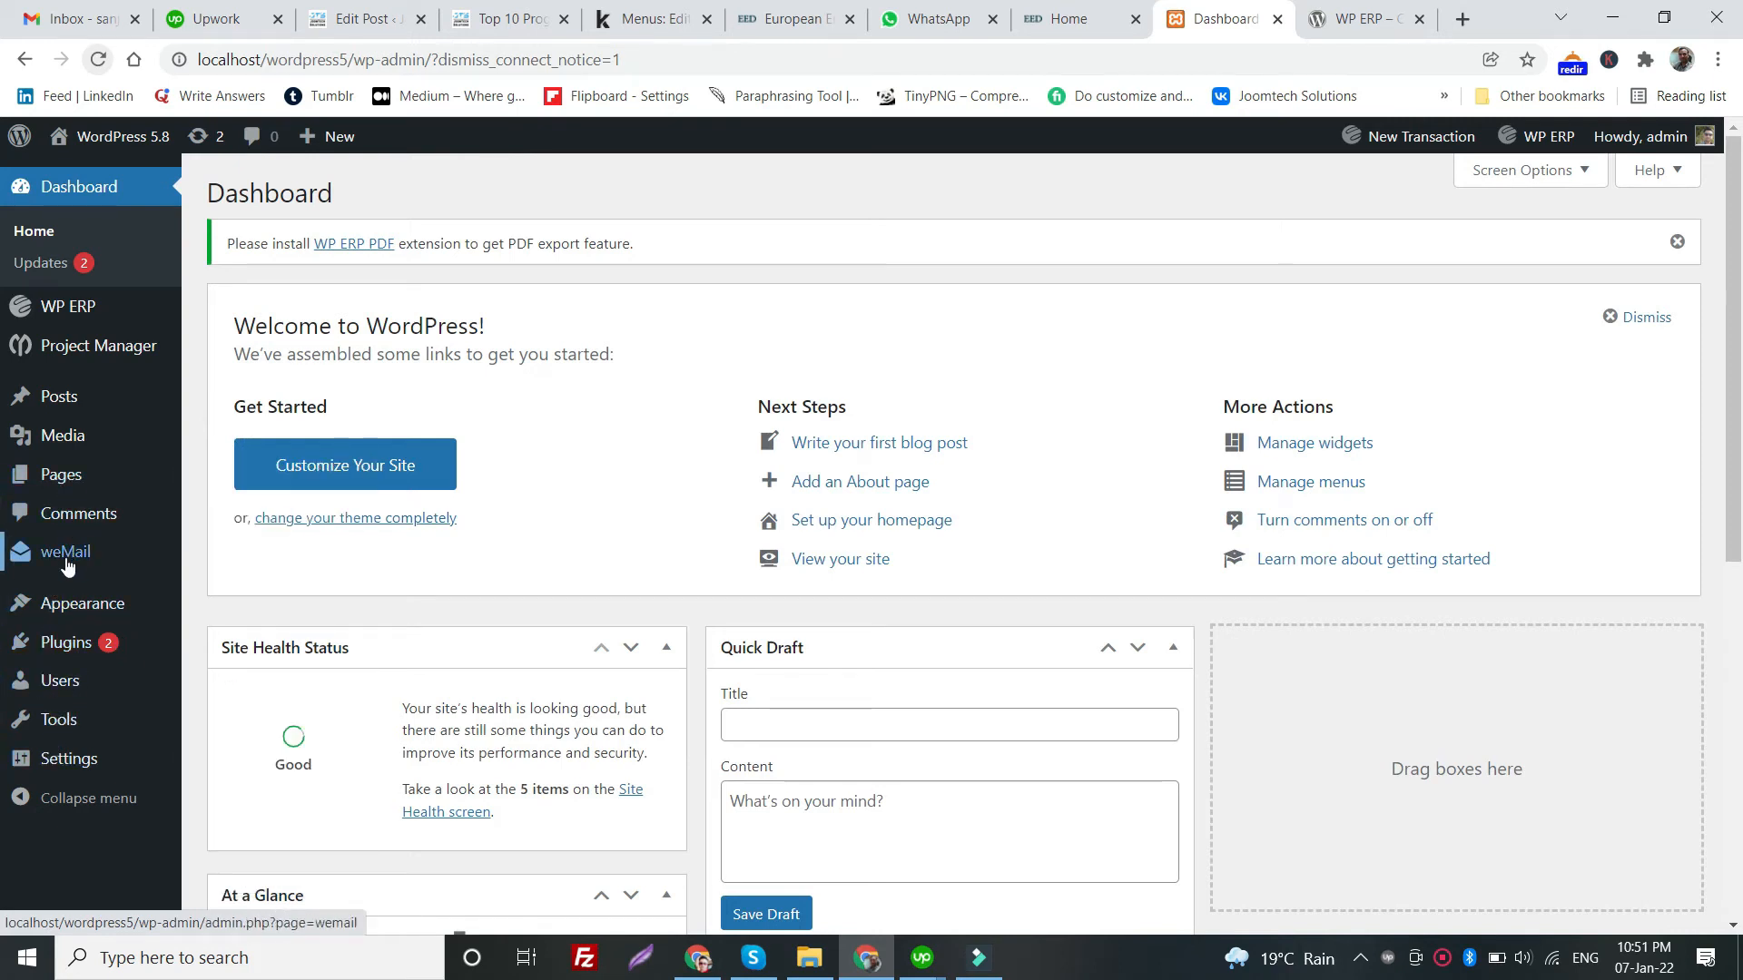
- Open the WP ERP overview dashboard and review its CRM and accounting summaries
{"action": "mouse_move", "coordinate": [67, 722]}
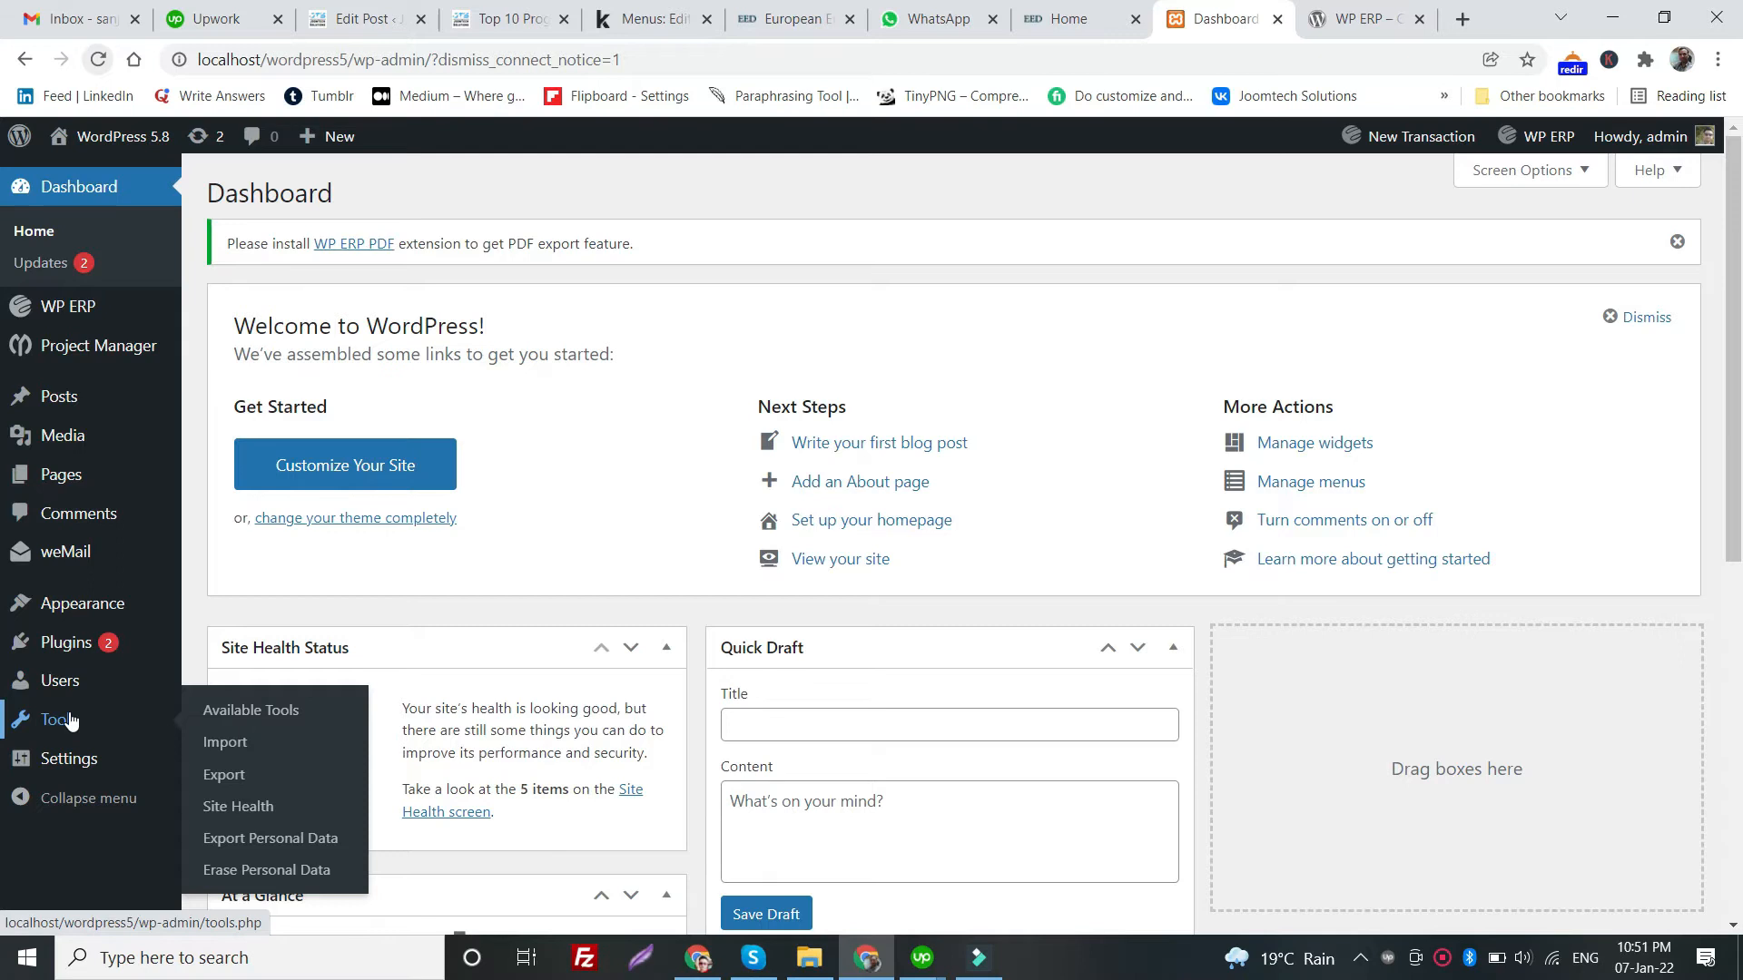
{"action": "mouse_move", "coordinate": [70, 308]}
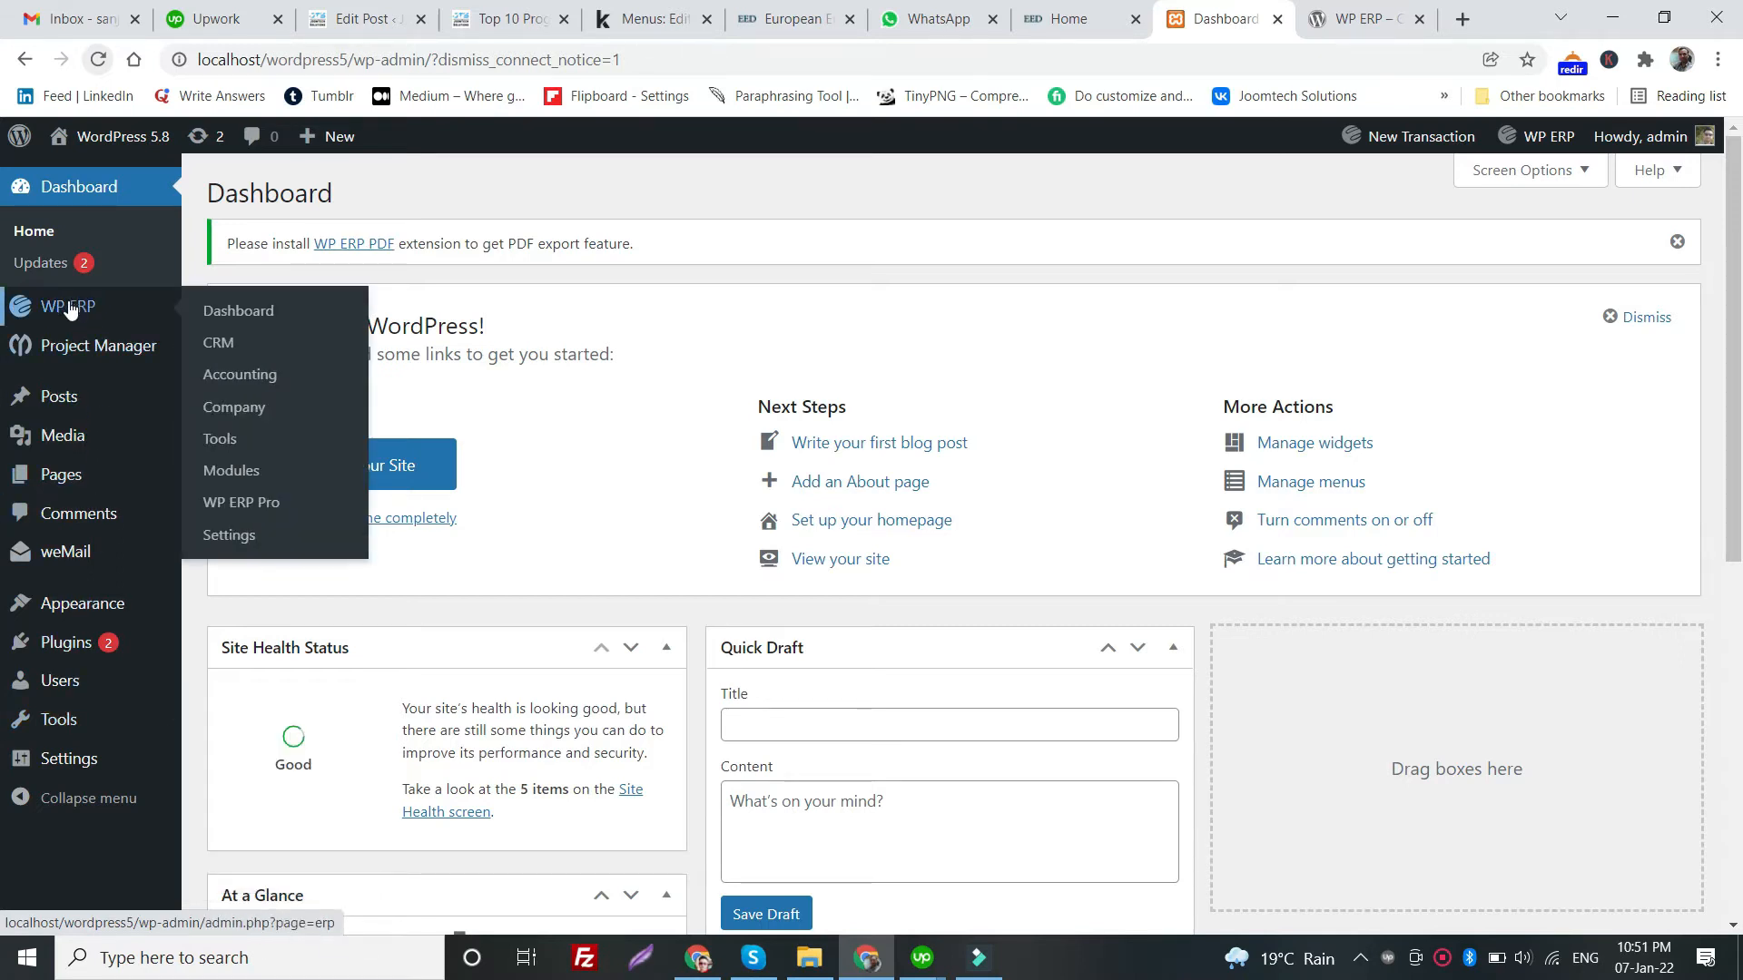
{"action": "left_click", "coordinate": [329, 373]}
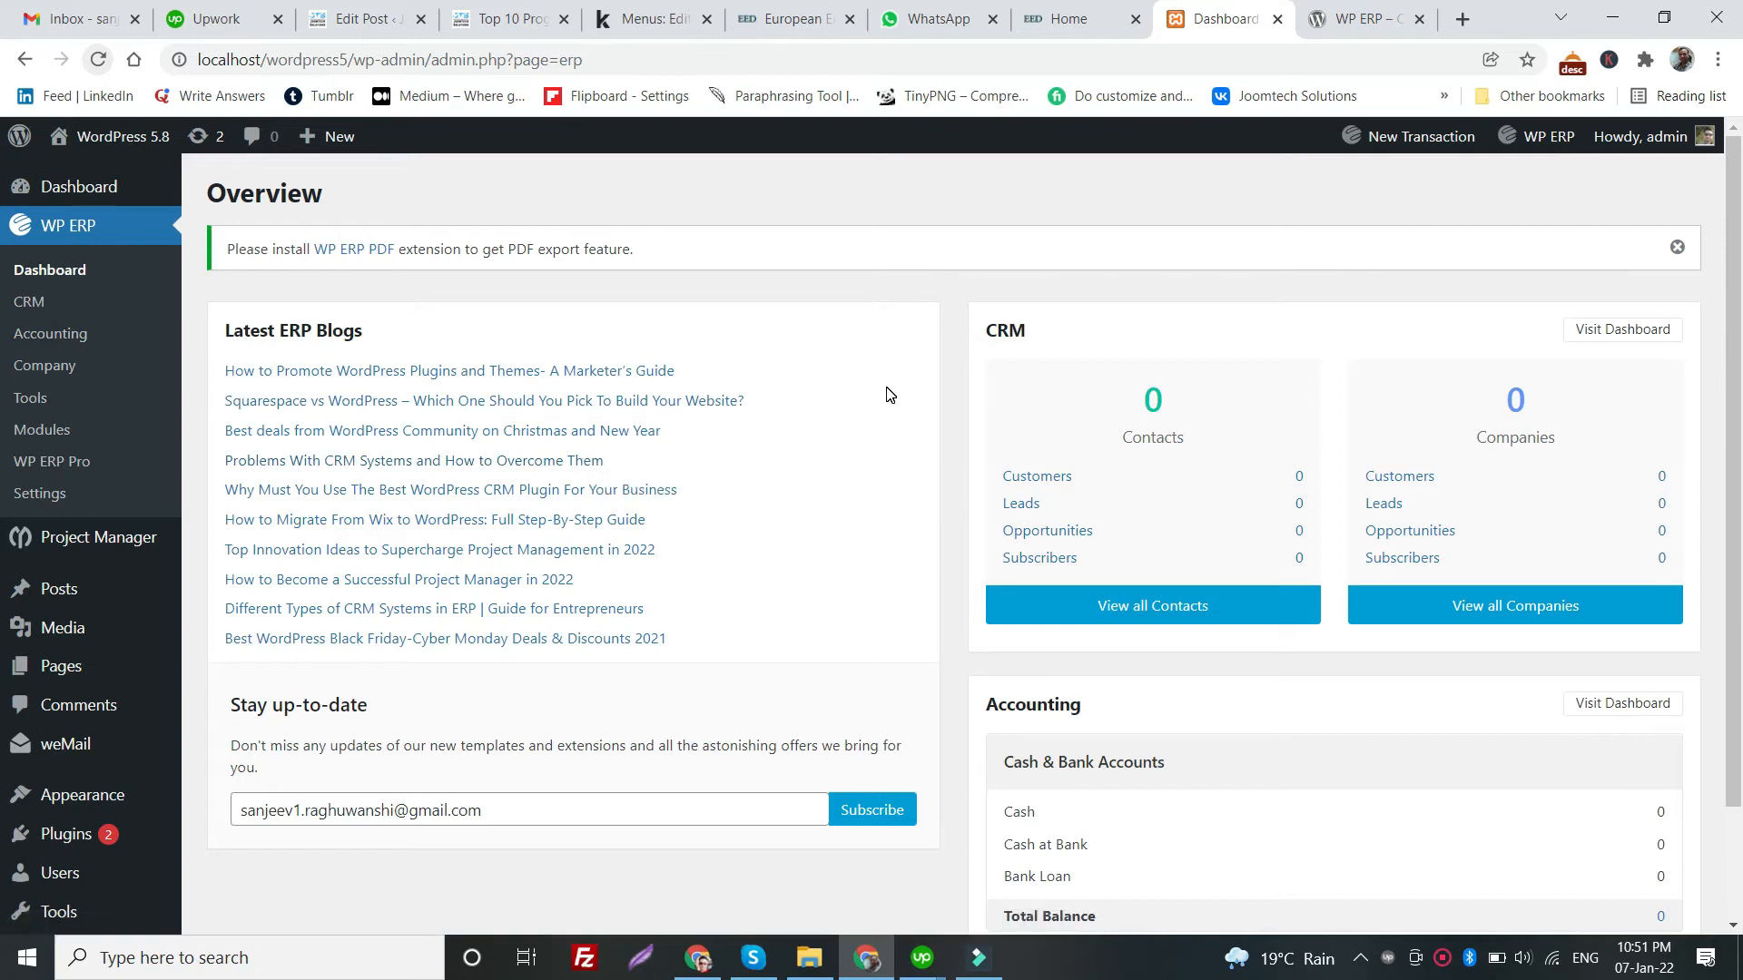
{"action": "scroll", "coordinate": [888, 394], "scroll_direction": "down", "scroll_amount": 1}
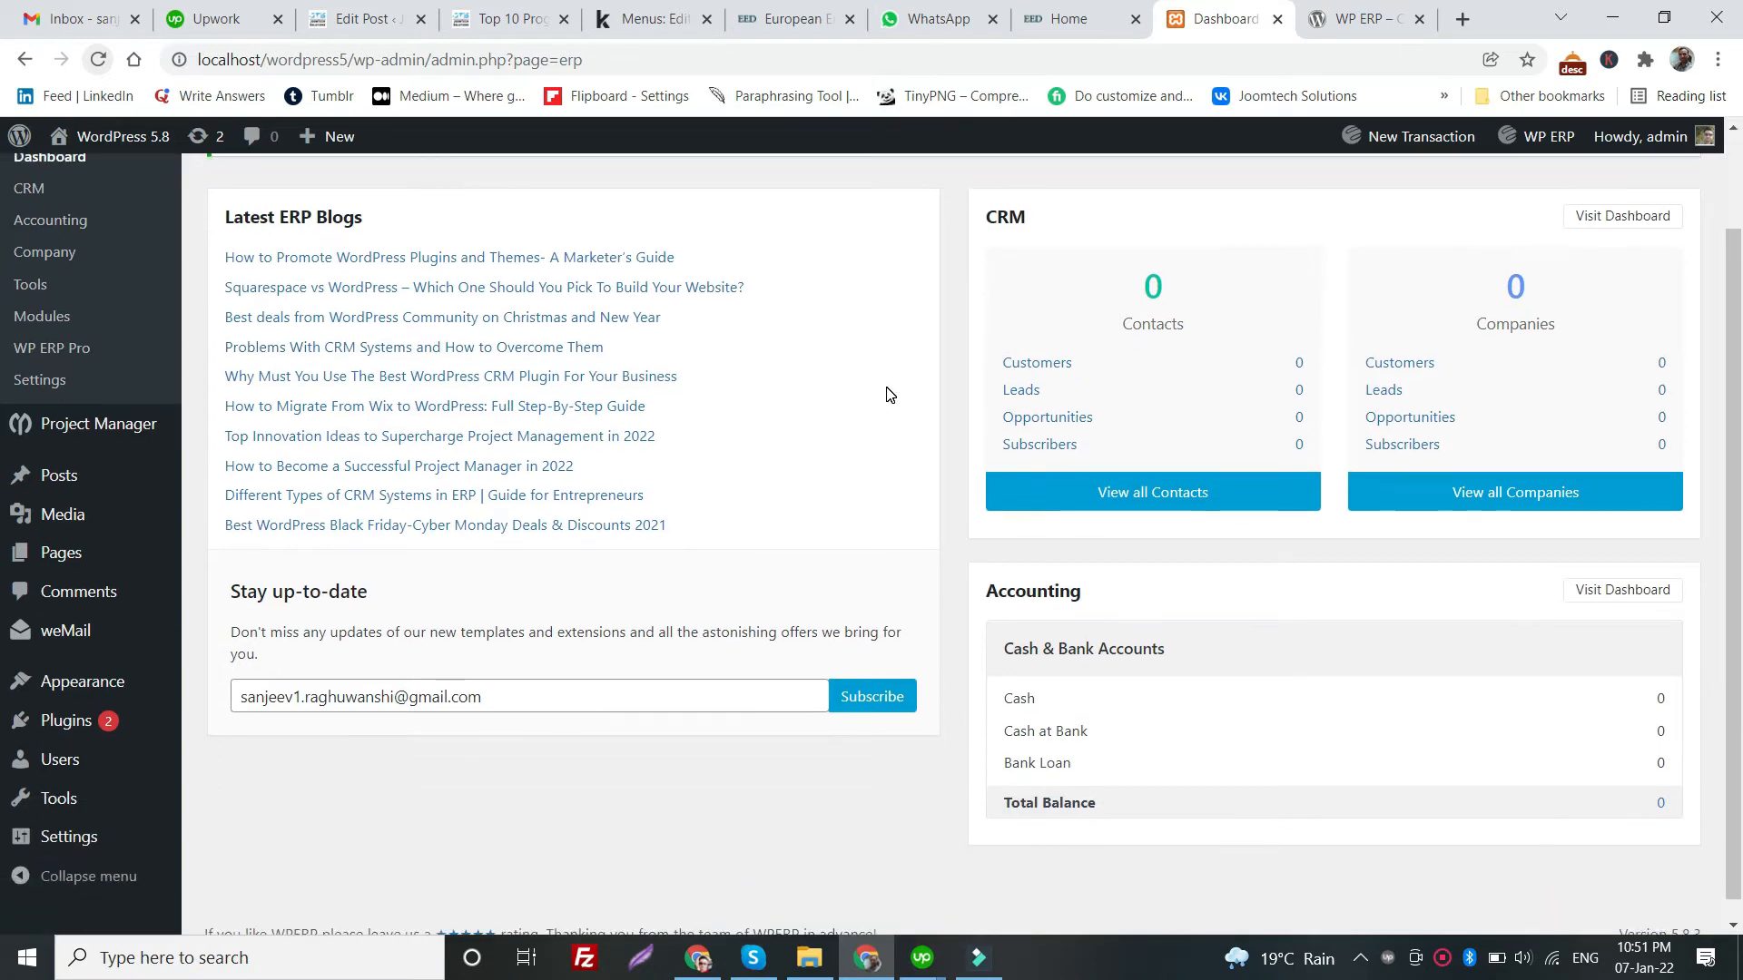
{"action": "scroll", "coordinate": [888, 394], "scroll_direction": "down", "scroll_amount": 1}
{"action": "scroll", "coordinate": [888, 393], "scroll_direction": "up", "scroll_amount": 2}
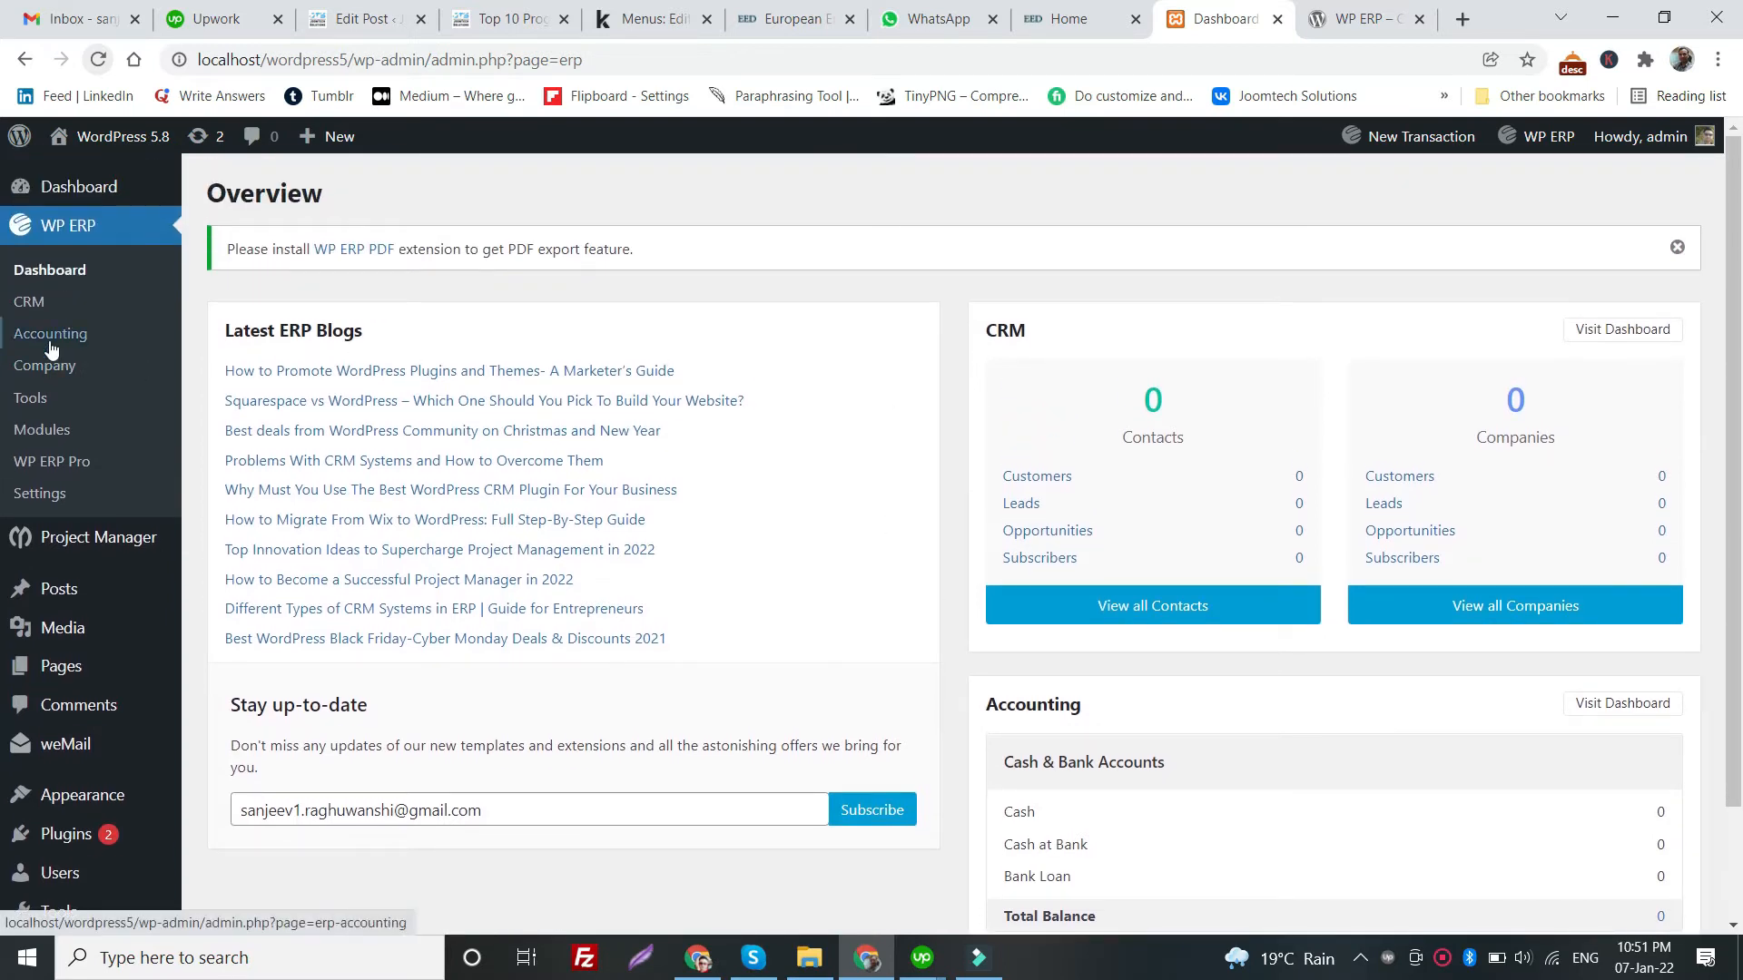
- Open the CRM dashboard and look over its contacts, companies and schedules
{"action": "left_click", "coordinate": [30, 309]}
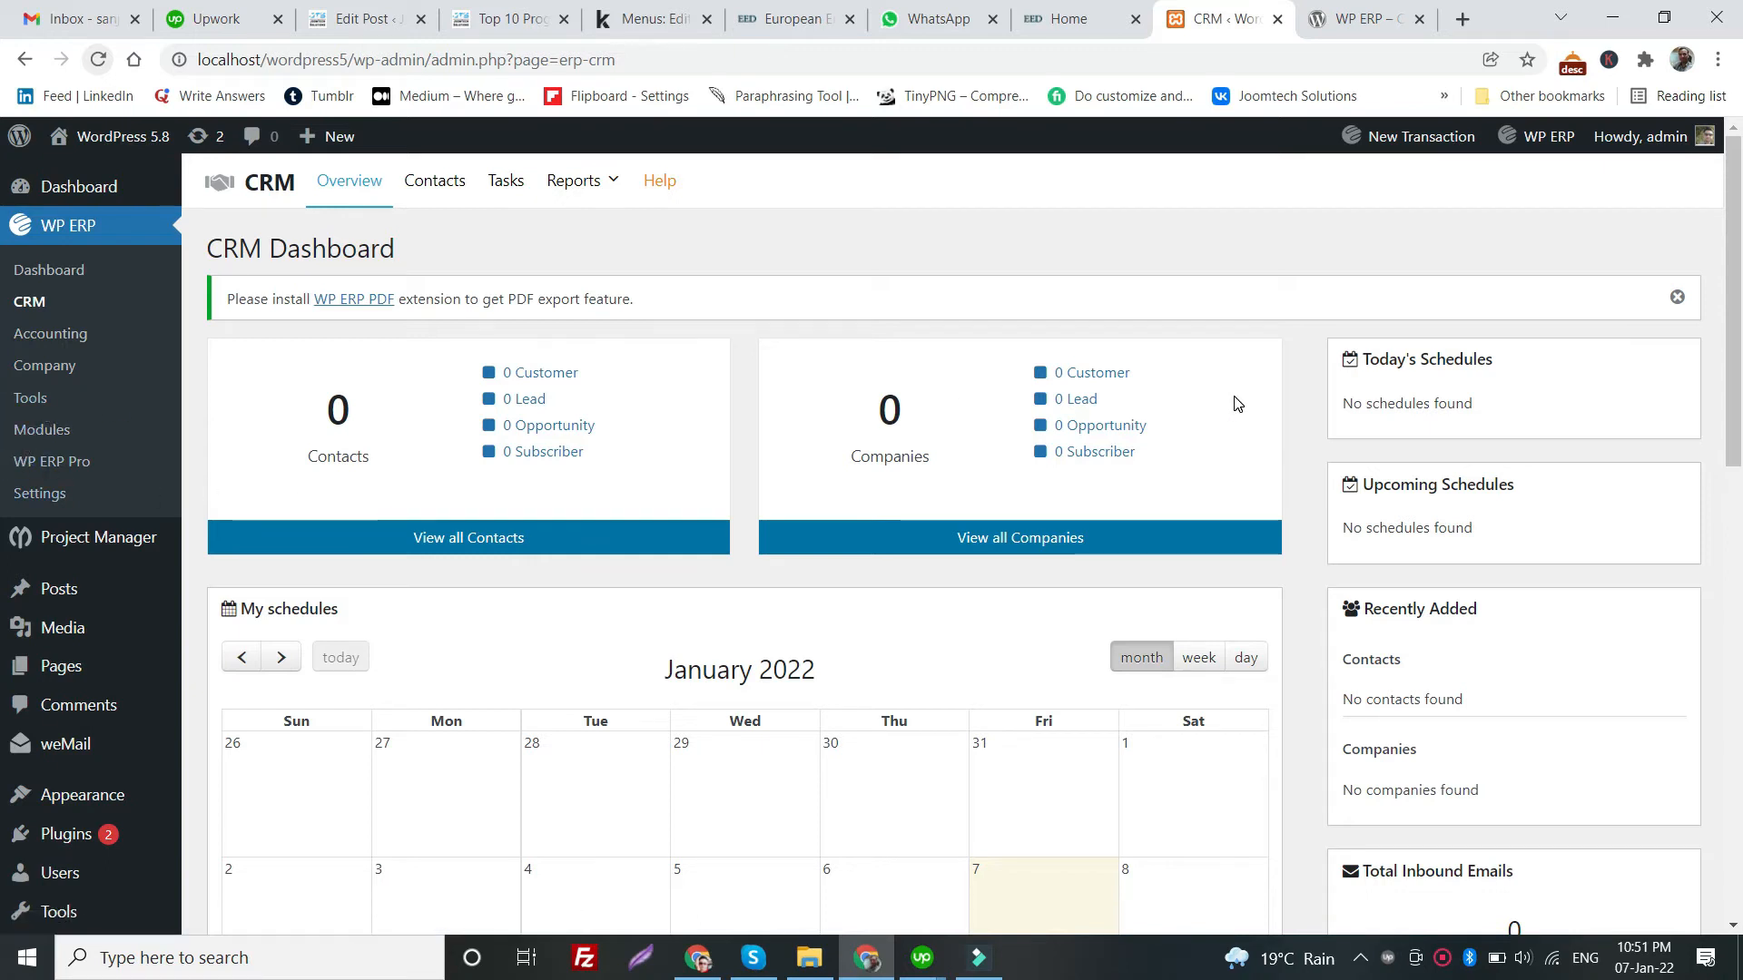
{"action": "scroll", "coordinate": [1234, 403], "scroll_direction": "down", "scroll_amount": 6}
{"action": "scroll", "coordinate": [1234, 403], "scroll_direction": "up", "scroll_amount": 6}
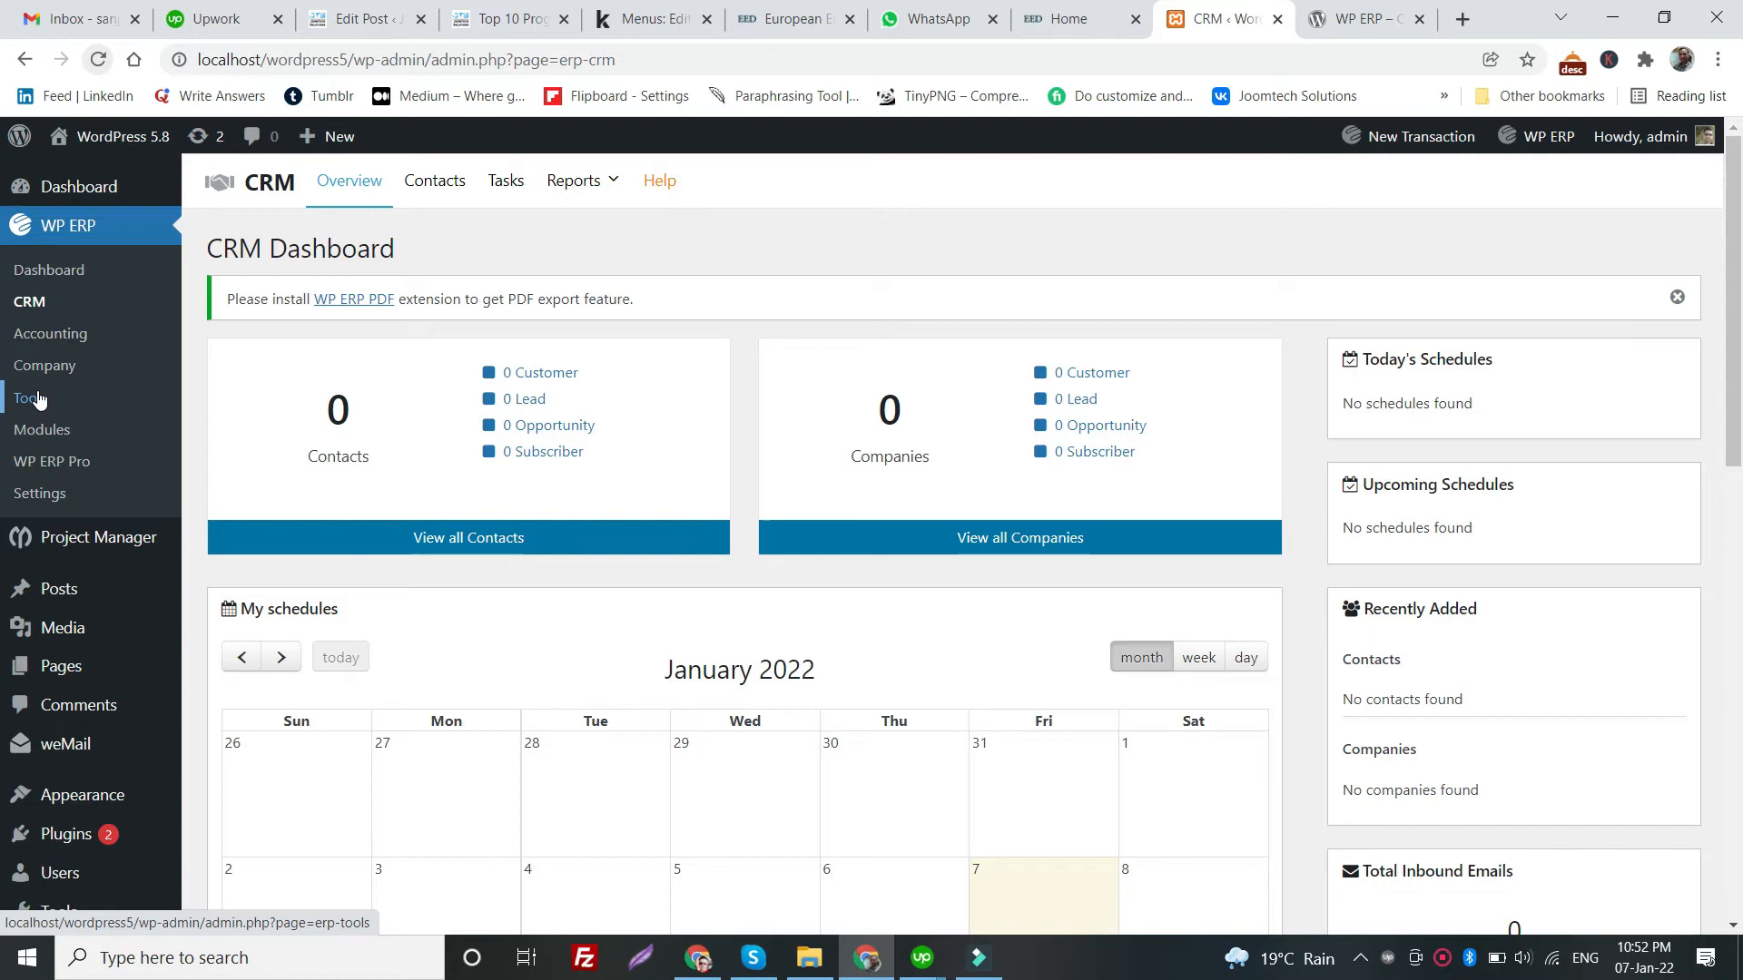
- Open the product list of the WP ERP Accounting module
{"action": "left_click", "coordinate": [52, 338]}
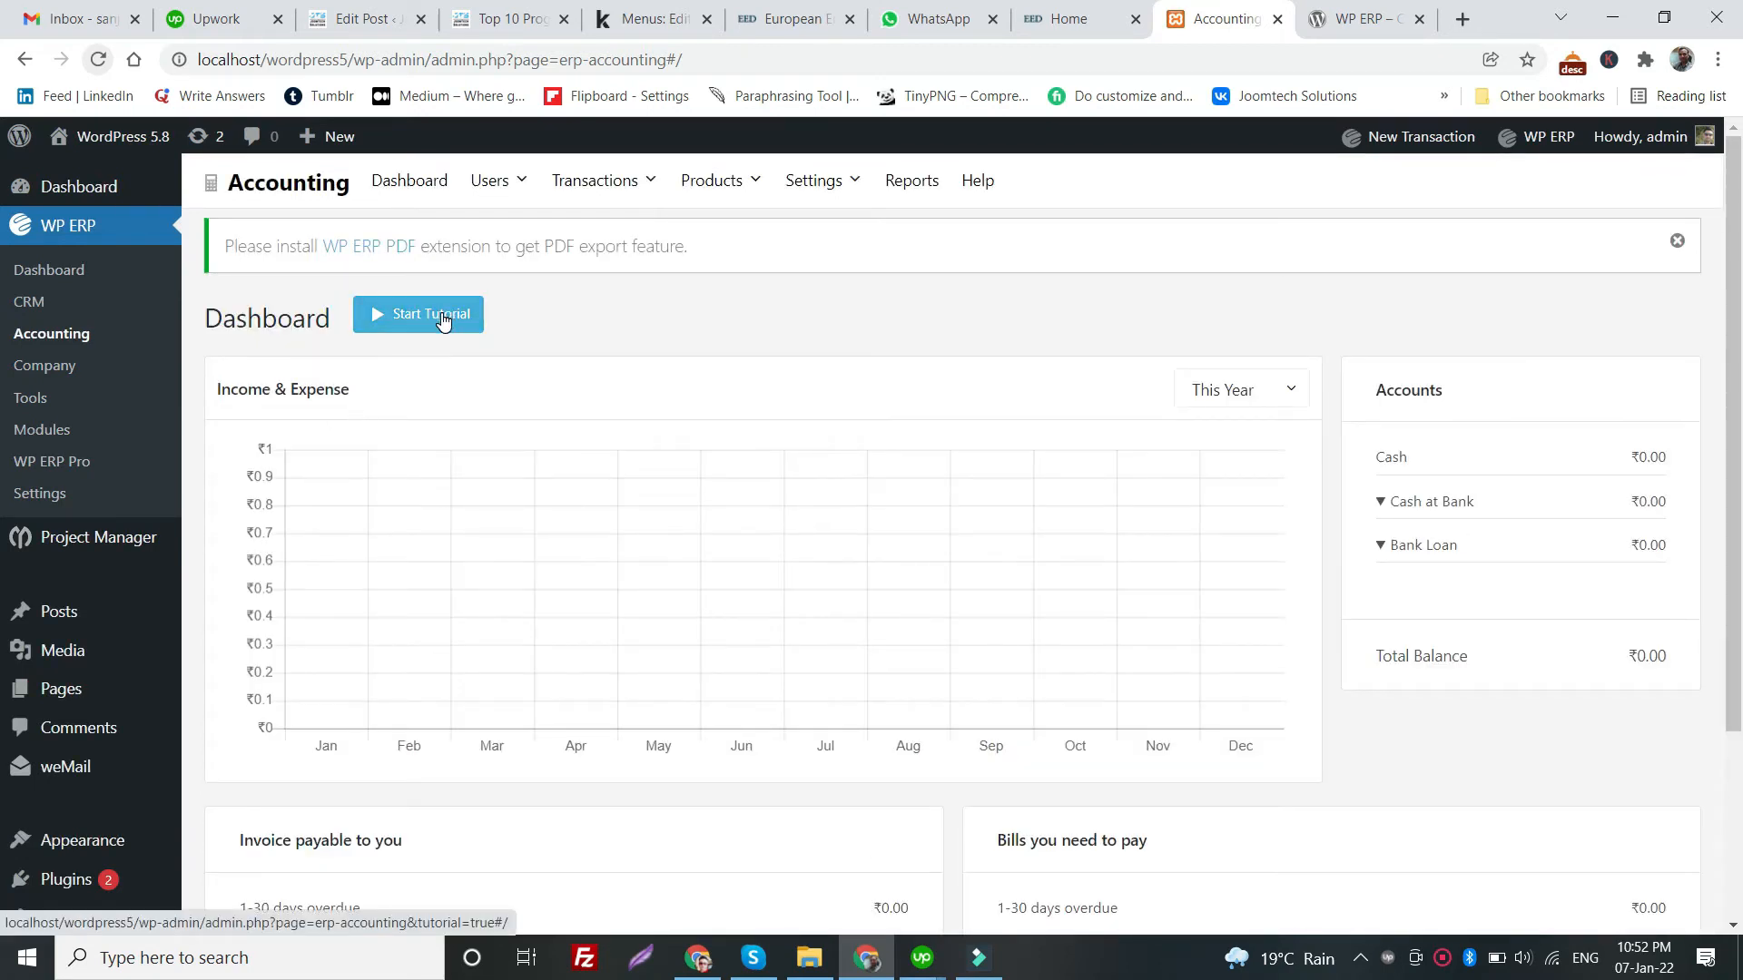
{"action": "mouse_move", "coordinate": [583, 184]}
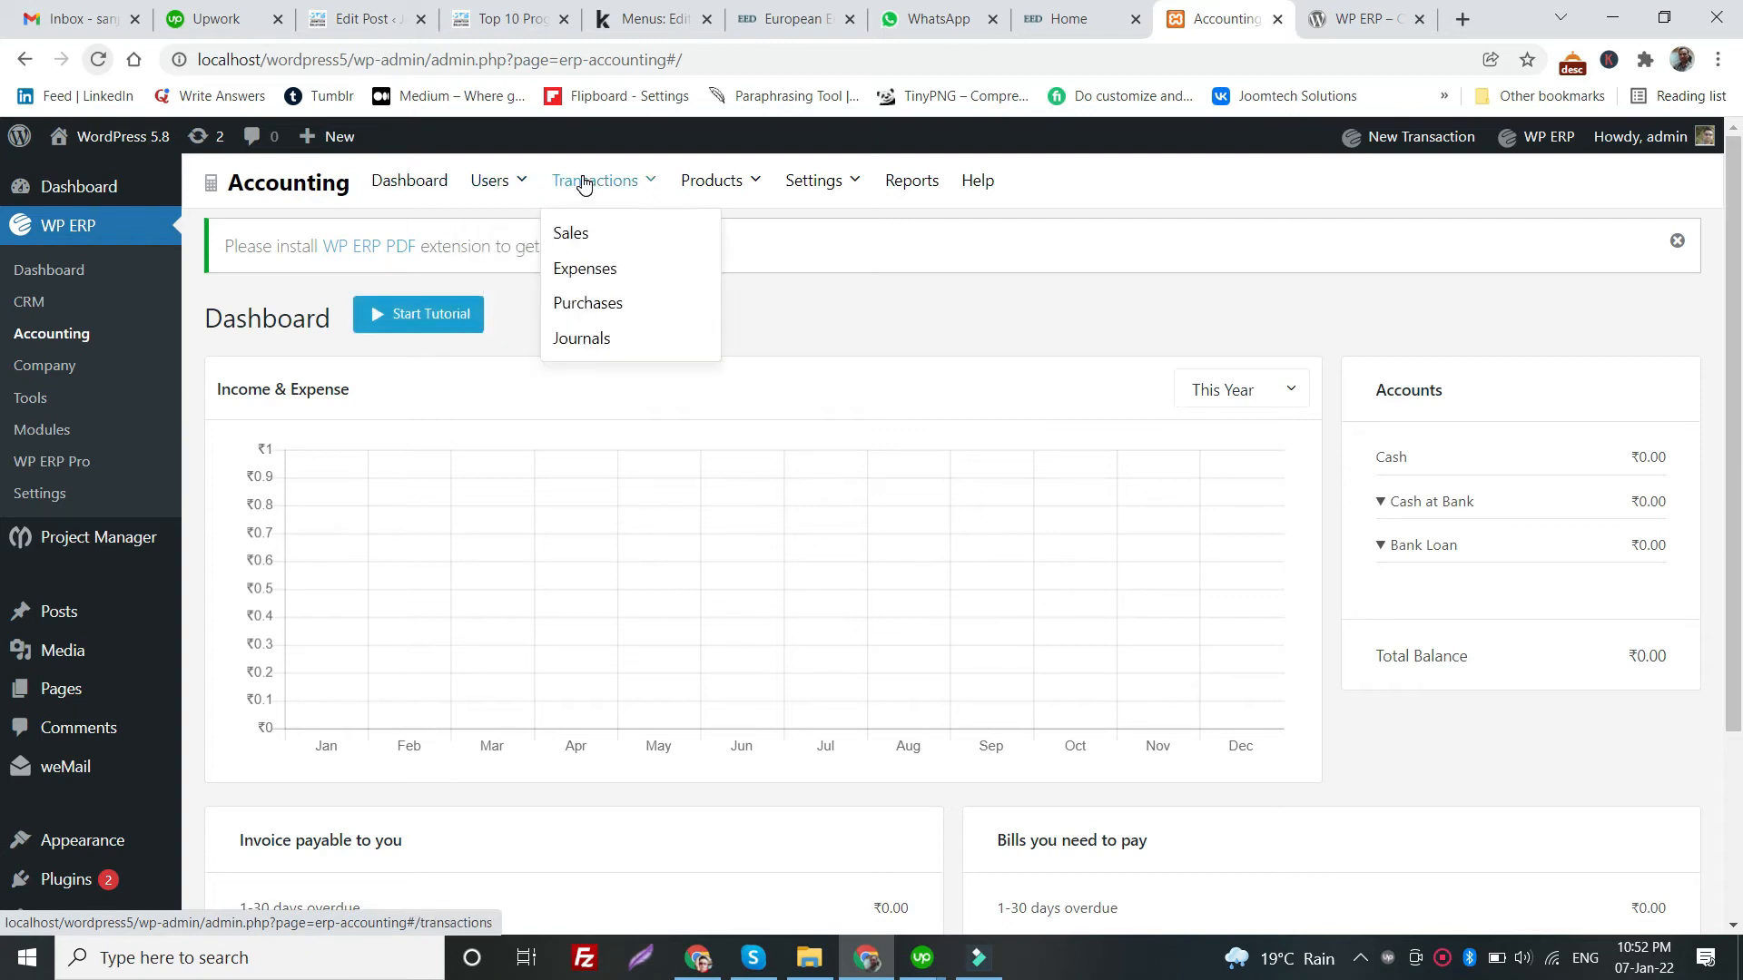
{"action": "left_click", "coordinate": [698, 184]}
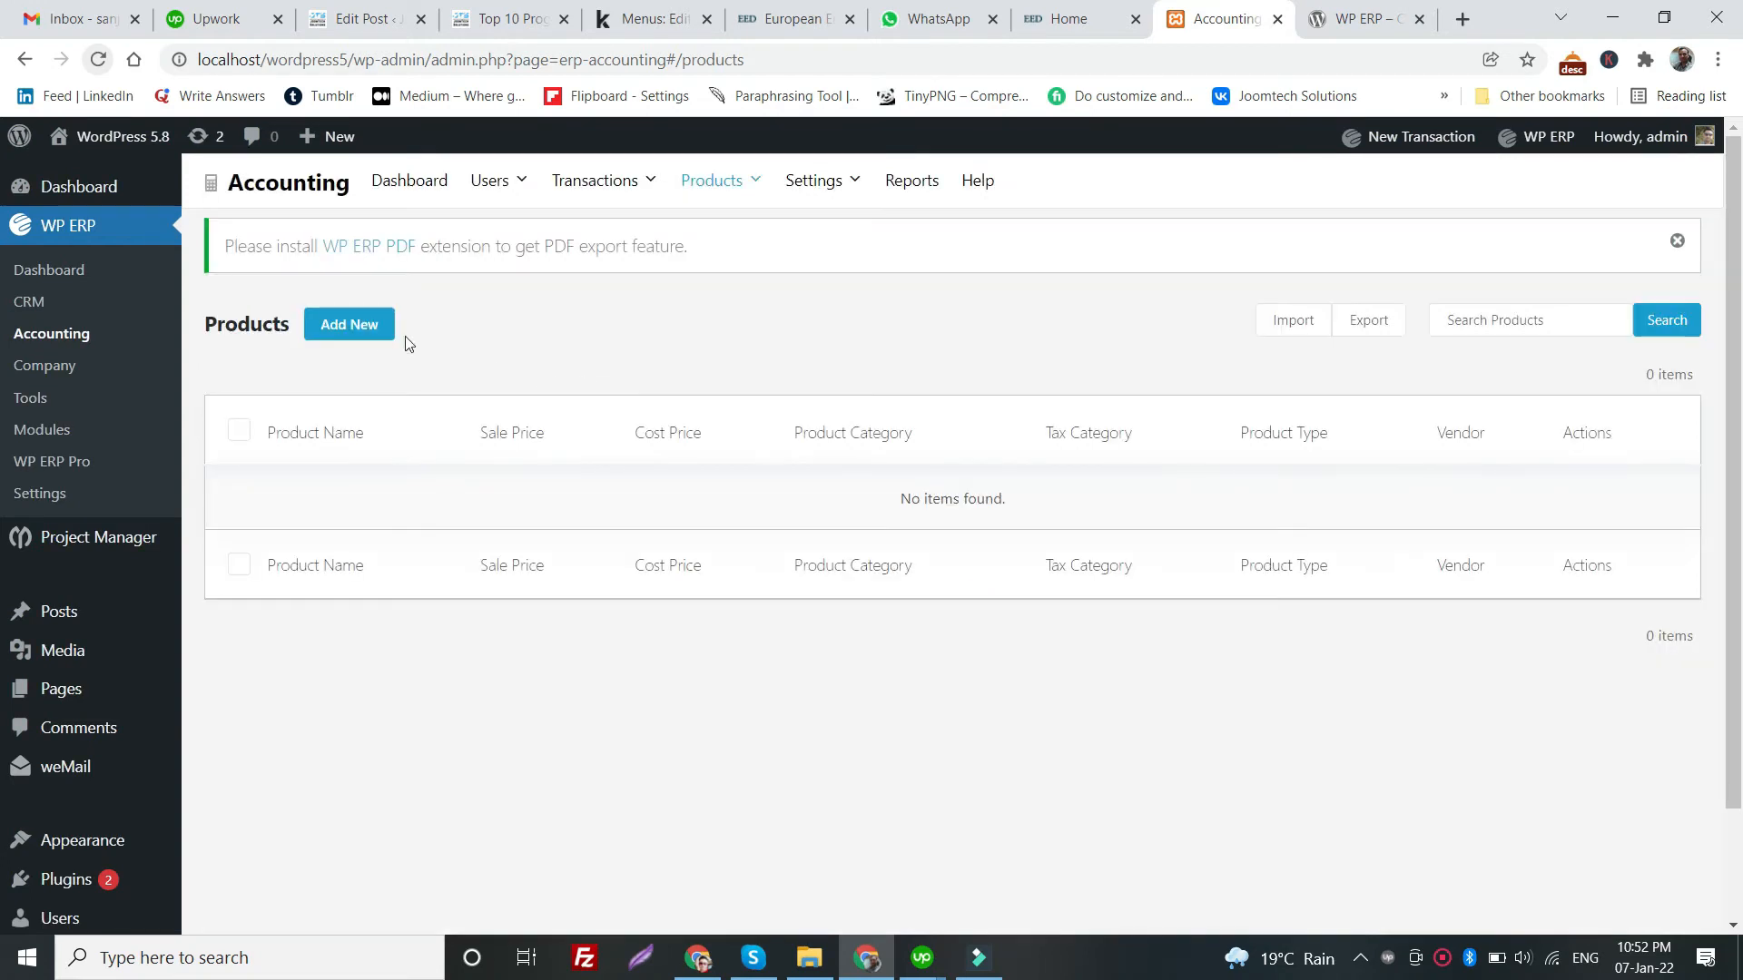
- Start a new product of type Inventory and name it Asian Paint Red
{"action": "left_click", "coordinate": [374, 329]}
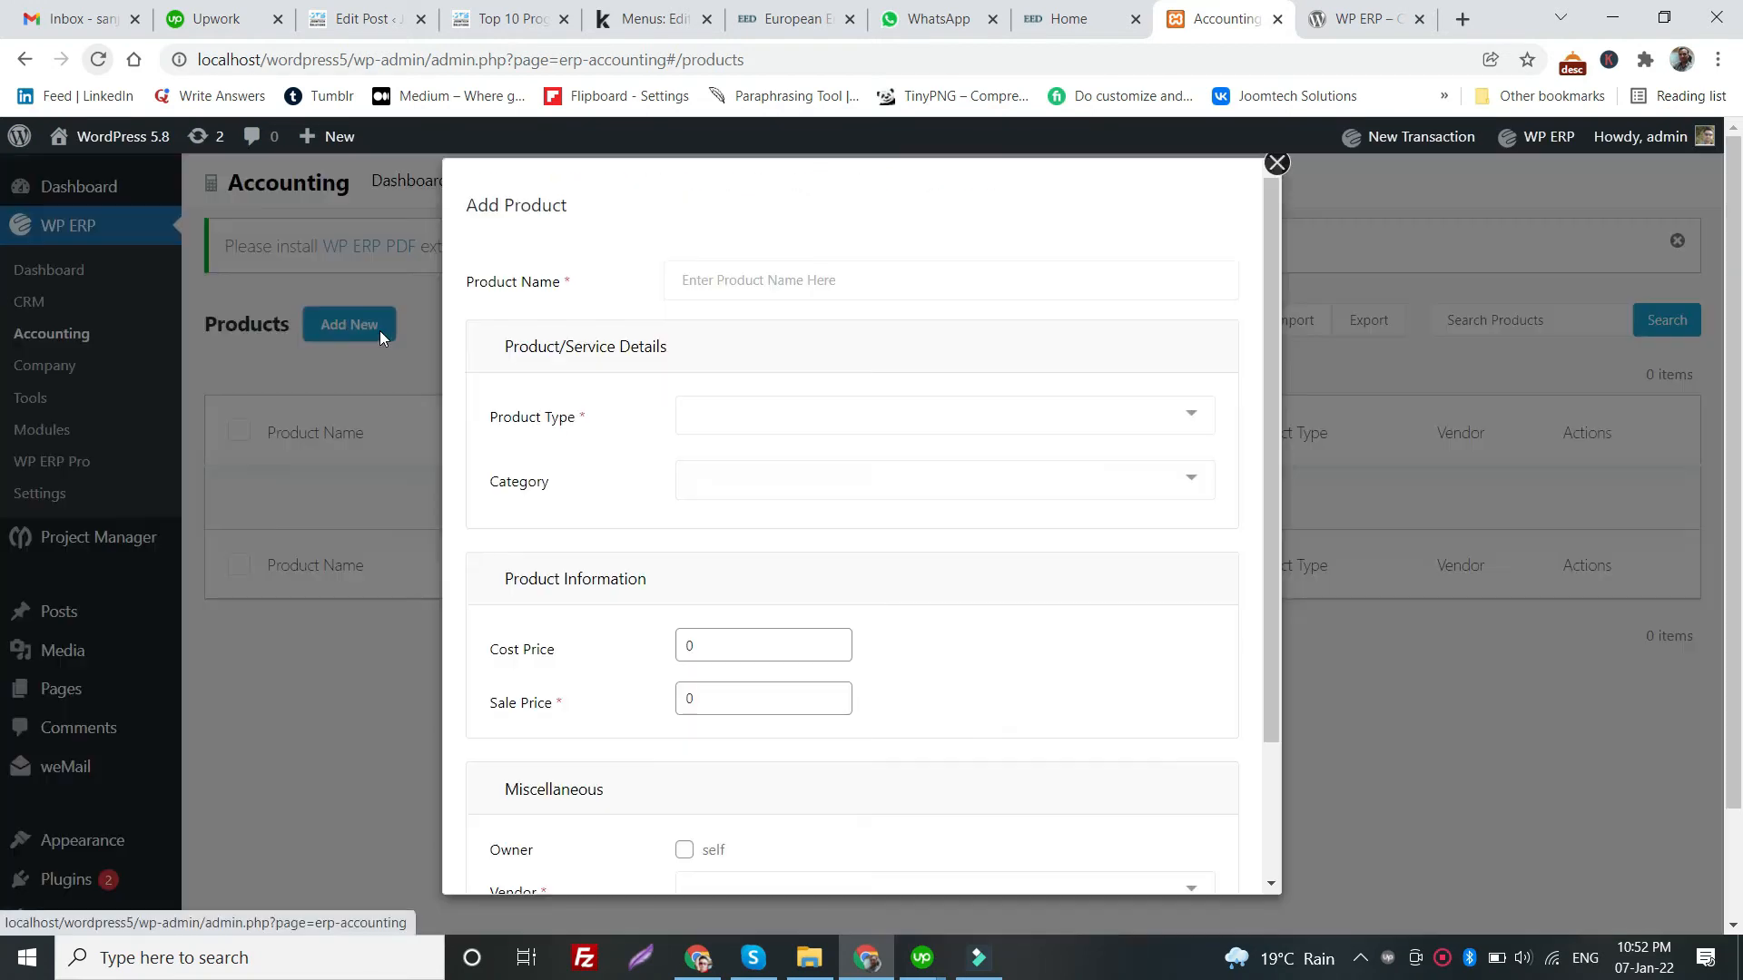
{"action": "left_click", "coordinate": [741, 417]}
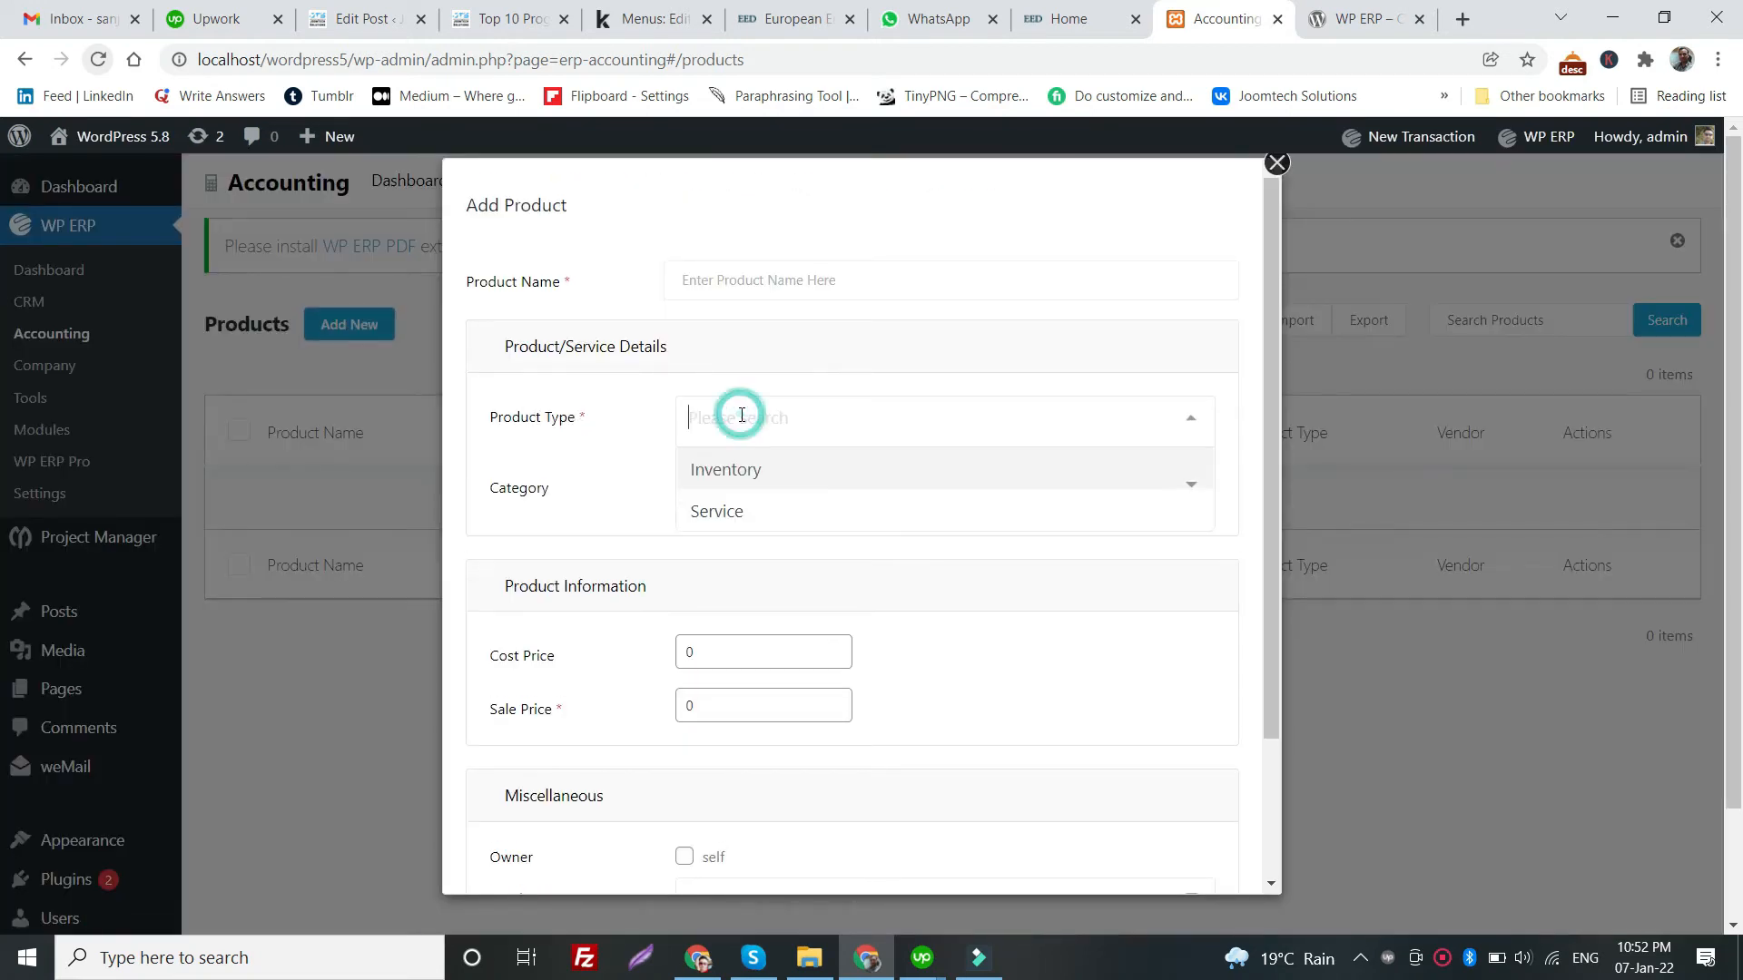
{"action": "left_click", "coordinate": [733, 473]}
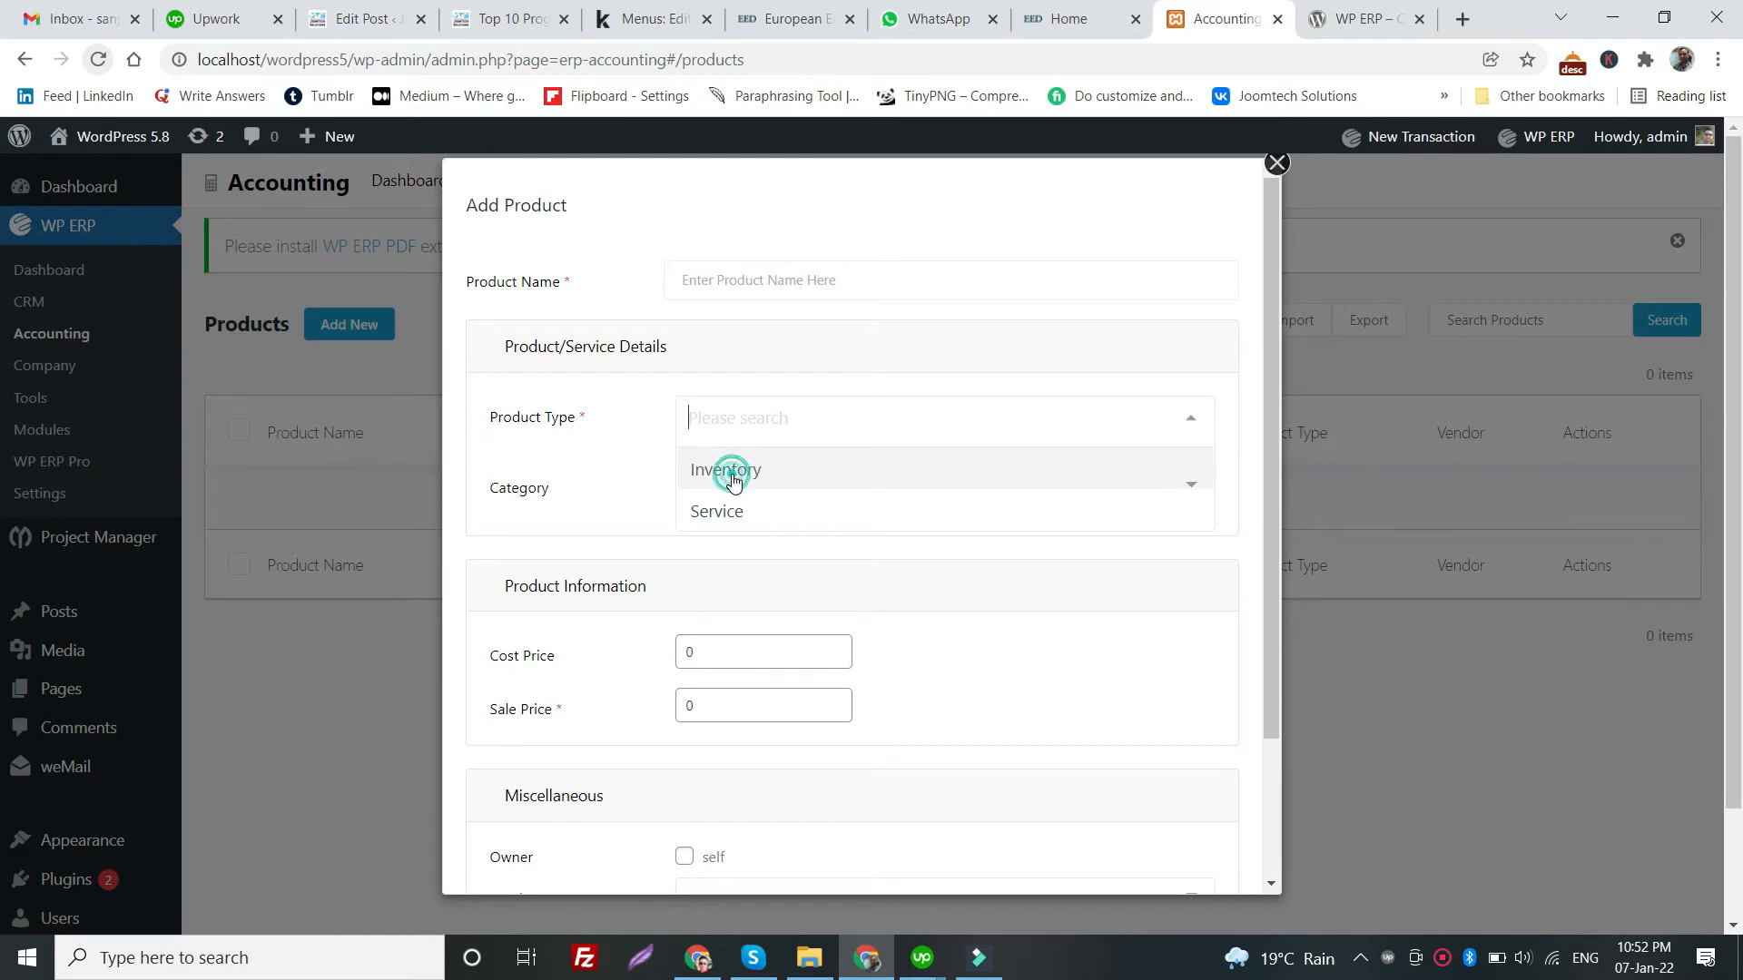
{"action": "left_click", "coordinate": [732, 280]}
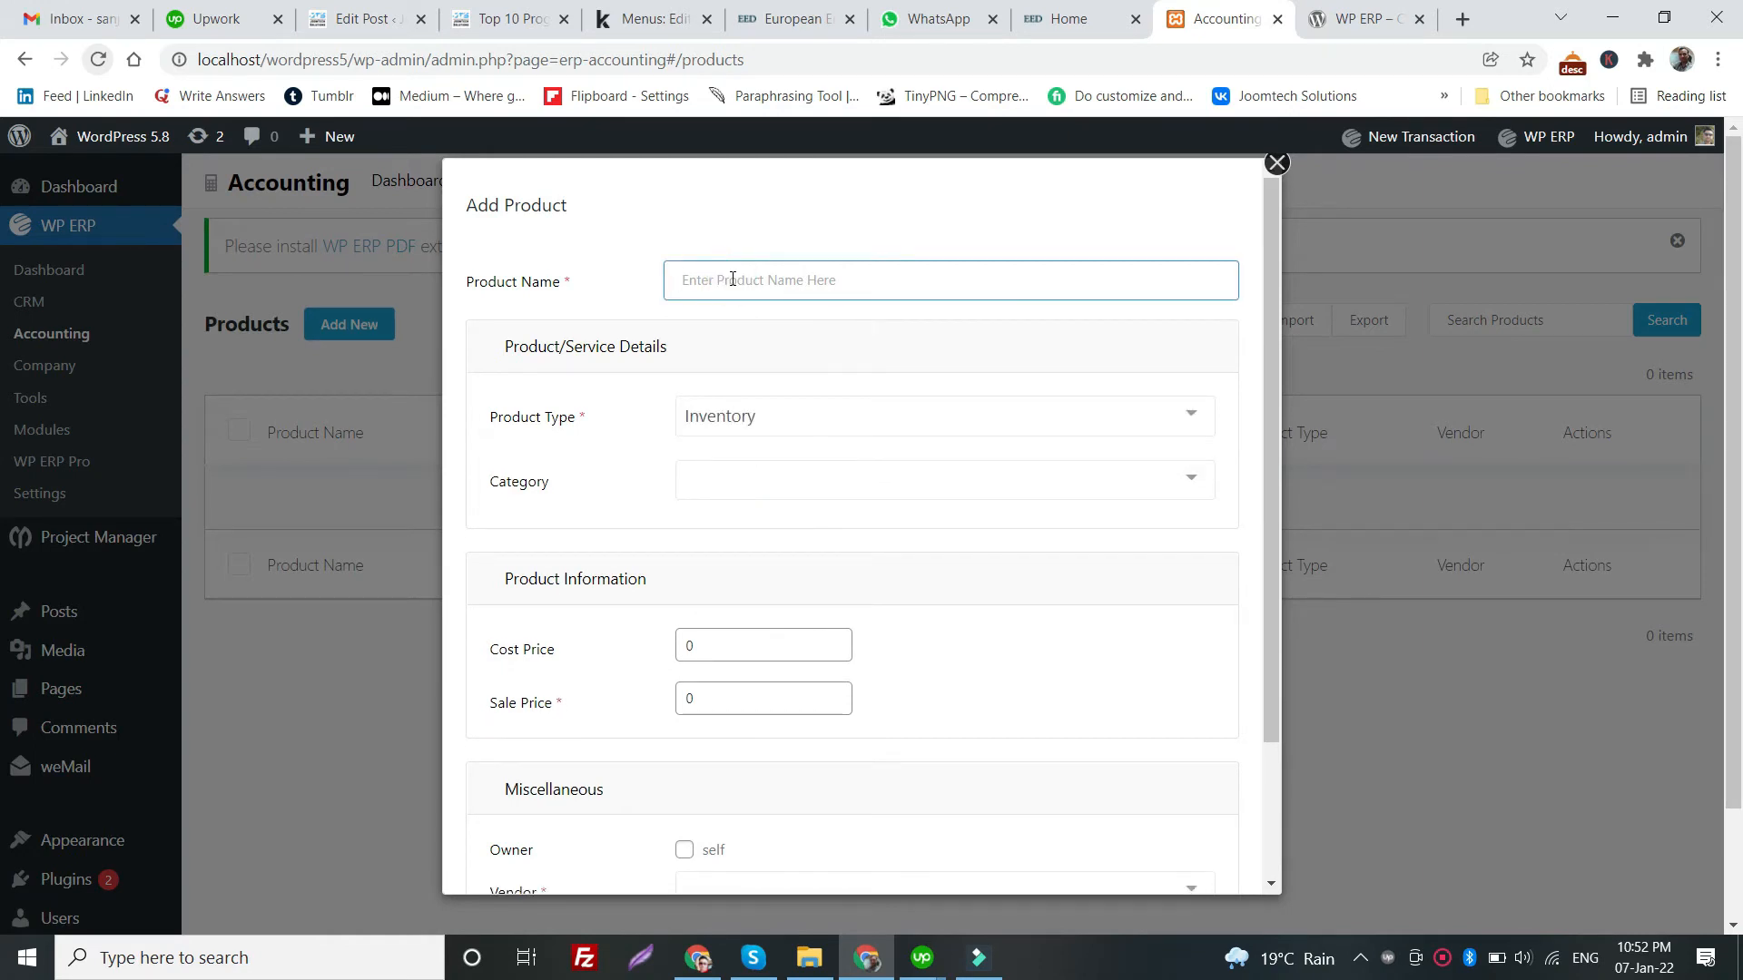
{"action": "type", "text": "Asian PAint"}
{"action": "left_click", "coordinate": [732, 280]}
{"action": "key", "text": "BackSpace"}
{"action": "type", "text": "ad"}
- Search for the product's category using its name, Asian Paint
{"action": "left_click", "coordinate": [766, 281]}
{"action": "triple_click", "coordinate": [765, 281]}
{"action": "key", "text": "ctrl+c"}
{"action": "left_click", "coordinate": [761, 485]}
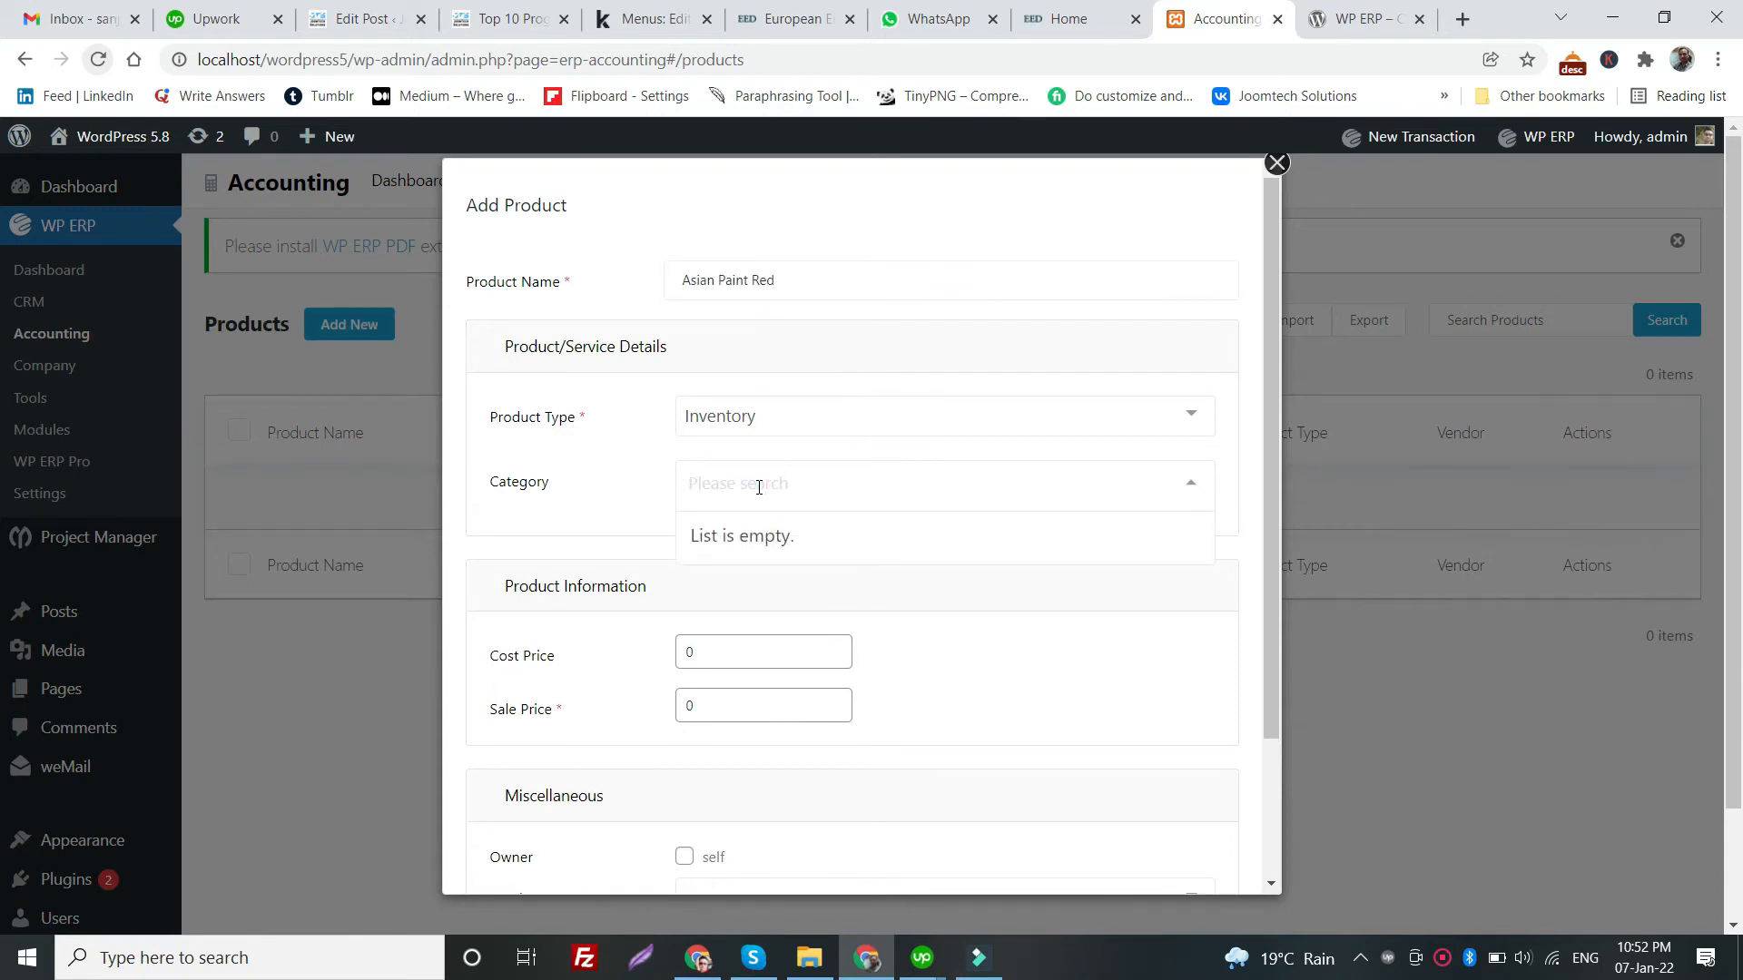
{"action": "key", "text": "ctrl+v"}
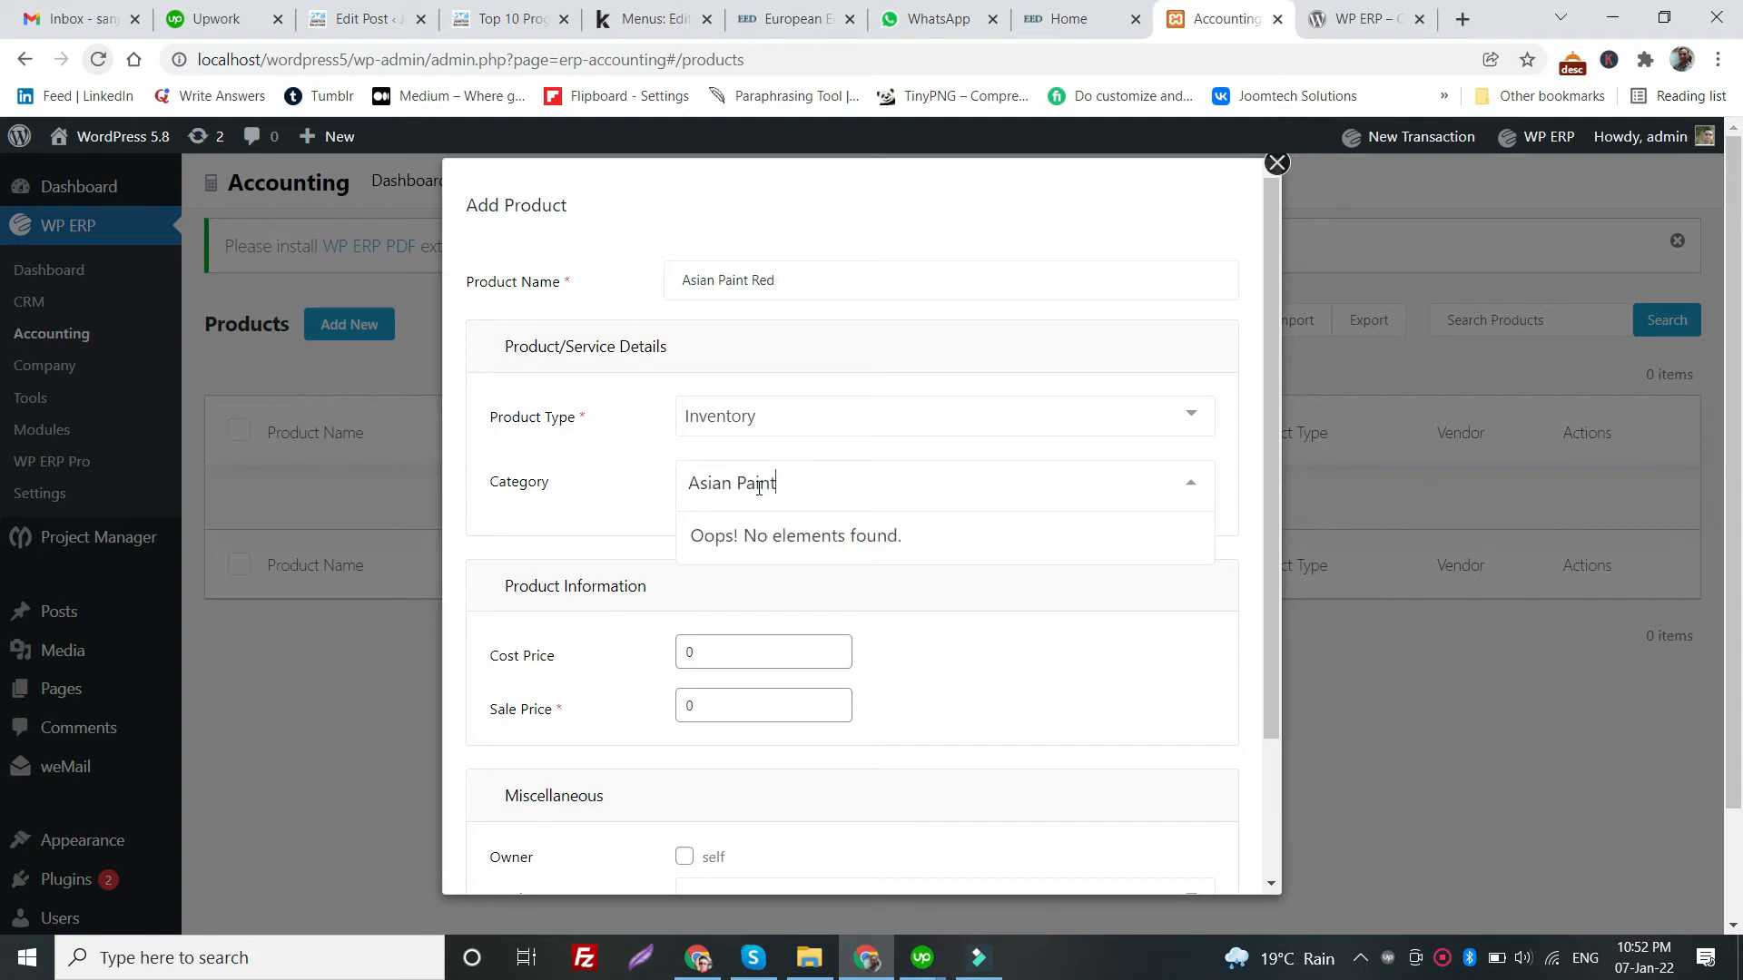
- Shorten the product name to Red and try Asian Paint as its category again
{"action": "left_click_drag", "start_coordinate": [752, 281], "coordinate": [681, 276]}
{"action": "key", "text": "BackSpace"}
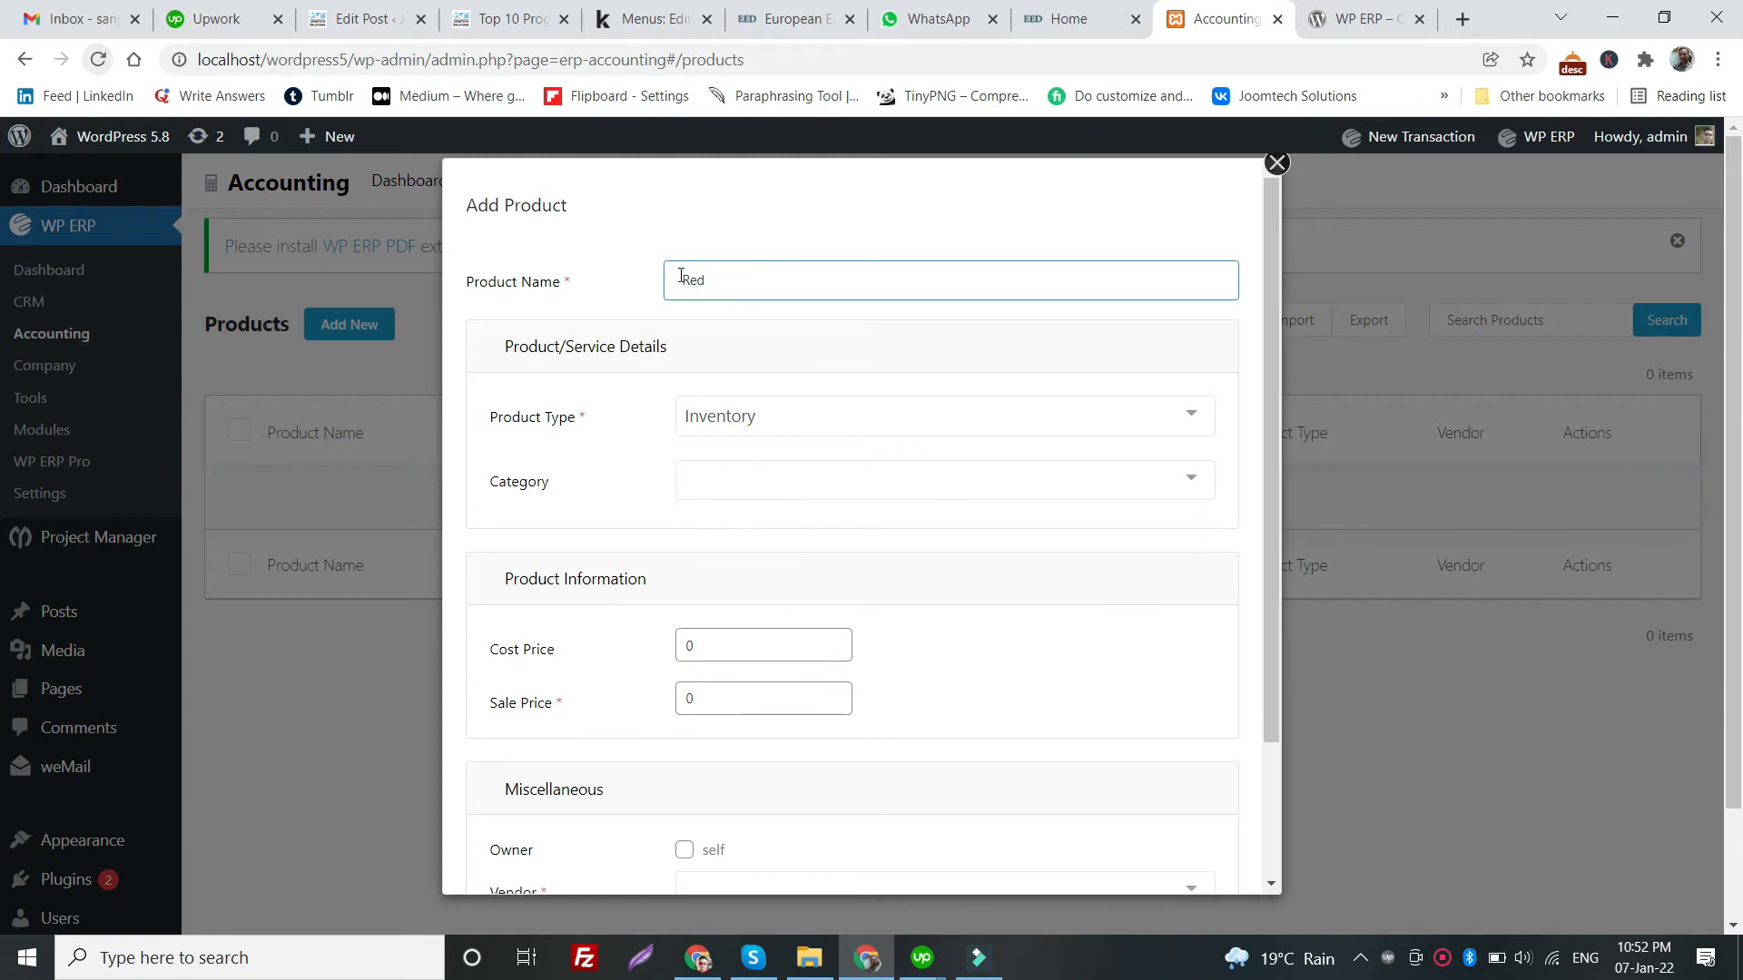
{"action": "left_click", "coordinate": [734, 480]}
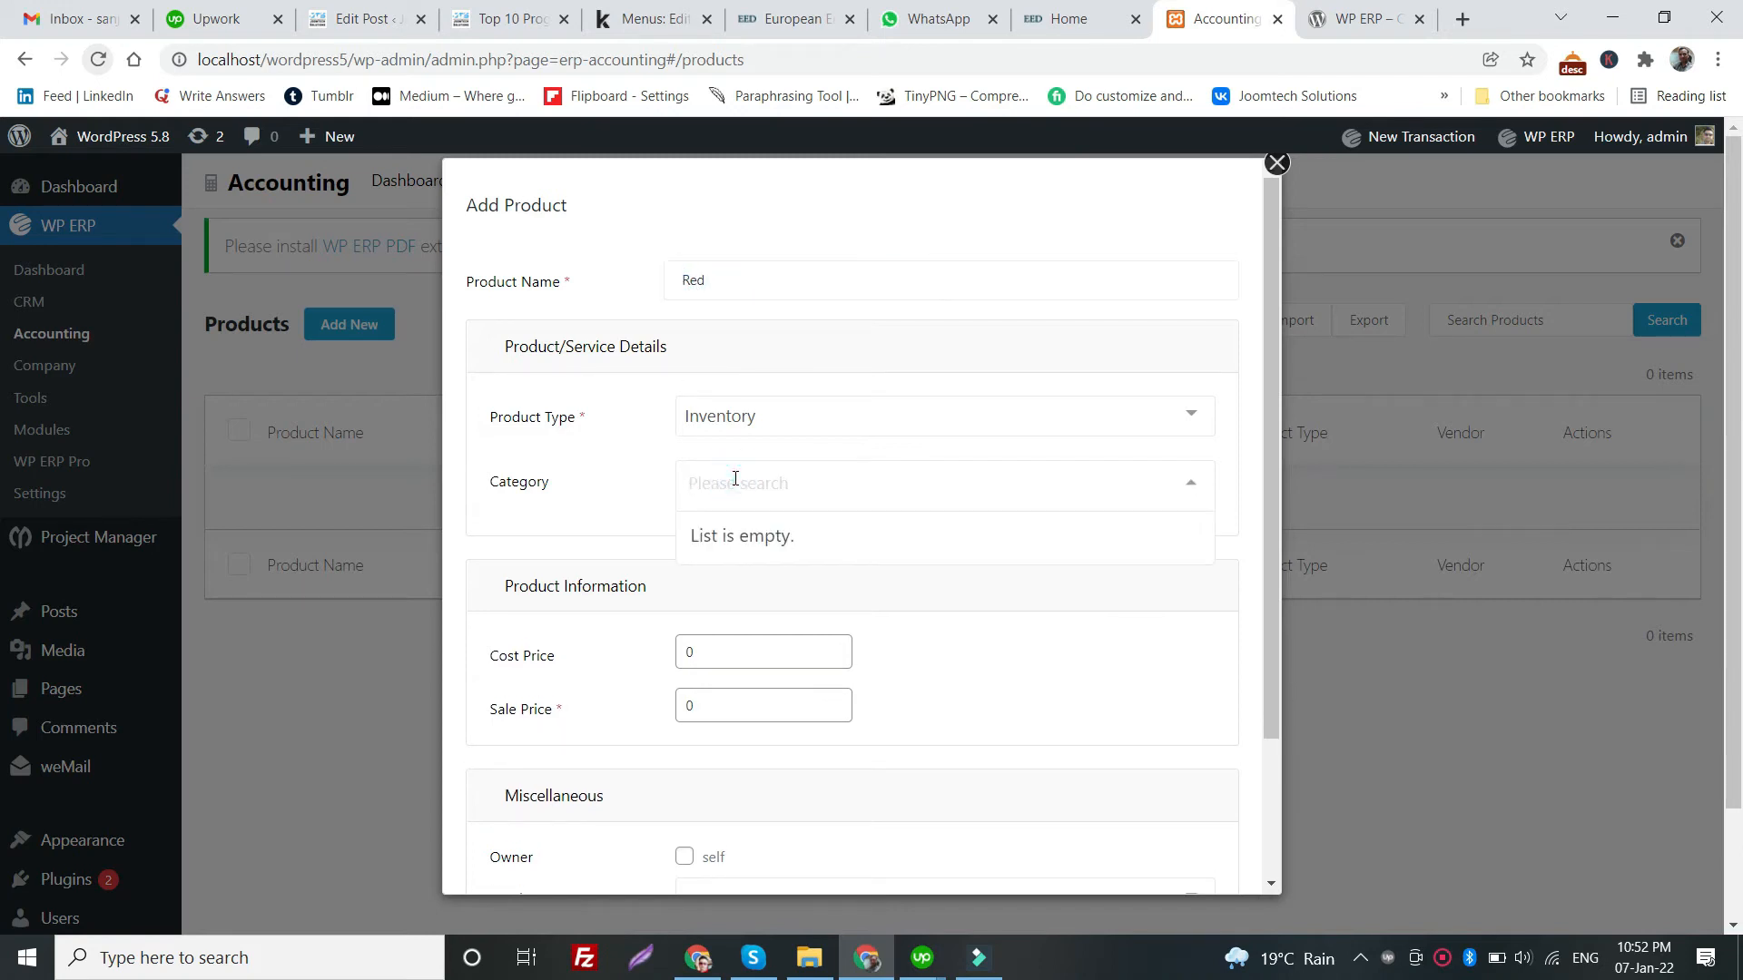
{"action": "key", "text": "ctrl+v"}
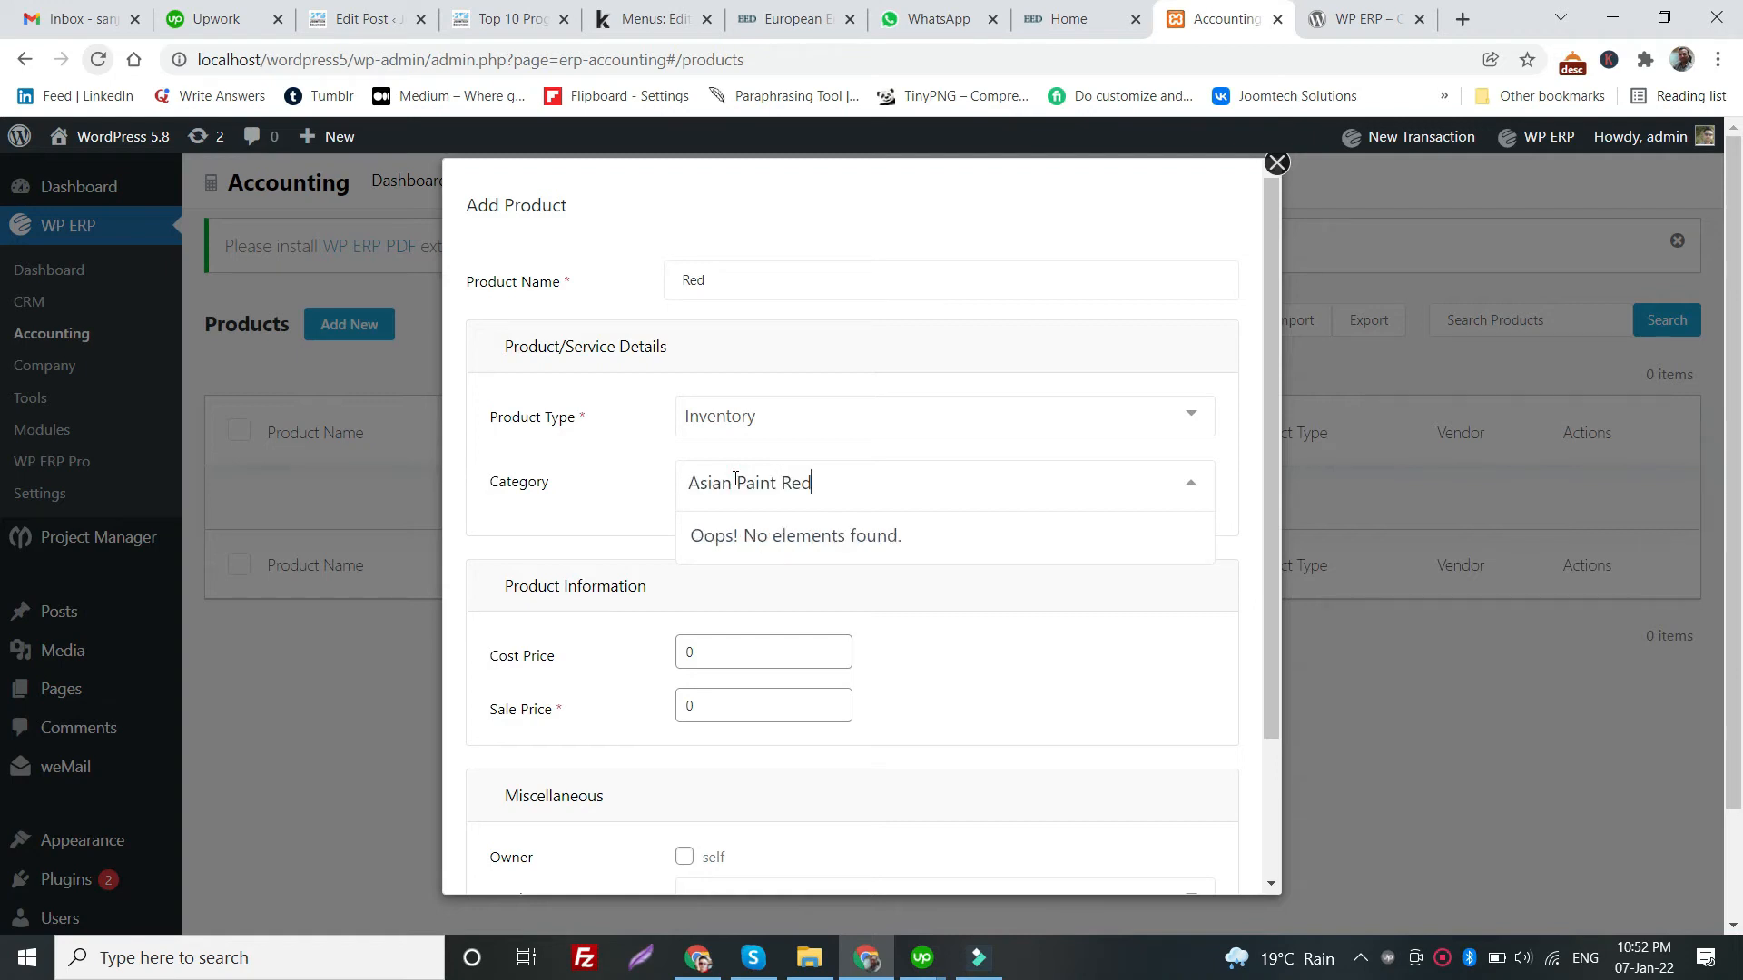
{"action": "key", "text": "BackSpace"}
{"action": "key", "text": "BackSpace"}
{"action": "key", "text": "BackSpace"}
{"action": "left_click", "coordinate": [982, 648]}
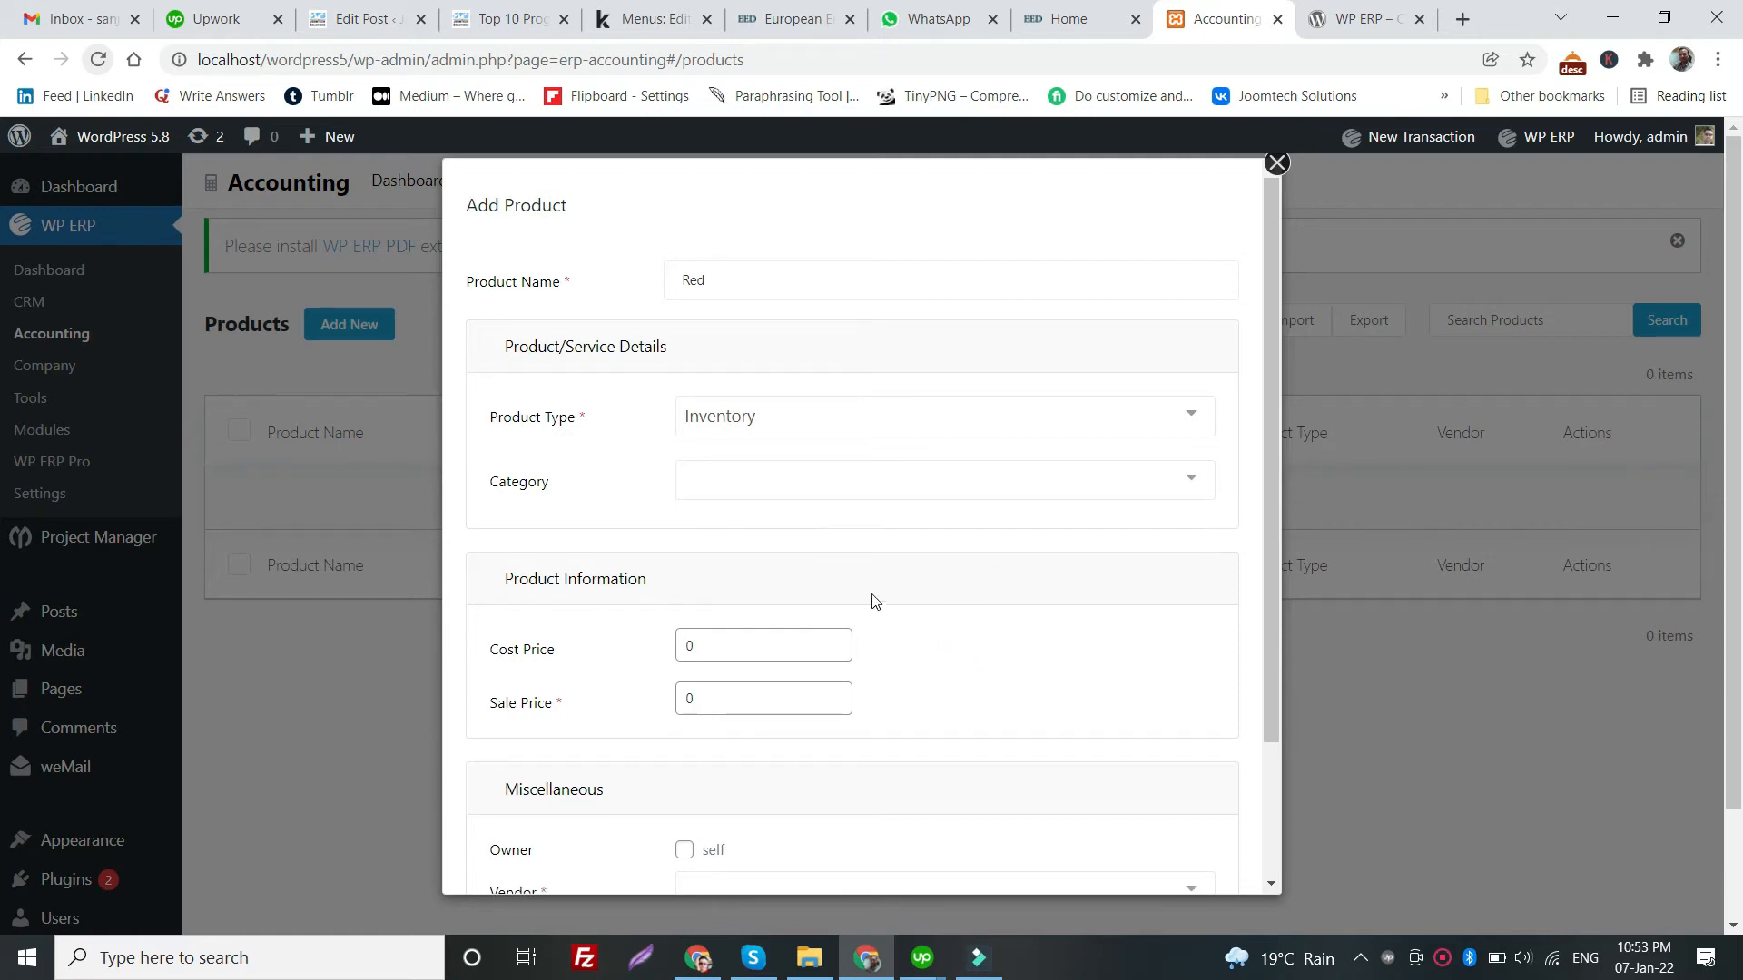
- Set the product's cost price to 100 and its sale price to 110
{"action": "left_click", "coordinate": [725, 646]}
{"action": "double_click", "coordinate": [725, 646]}
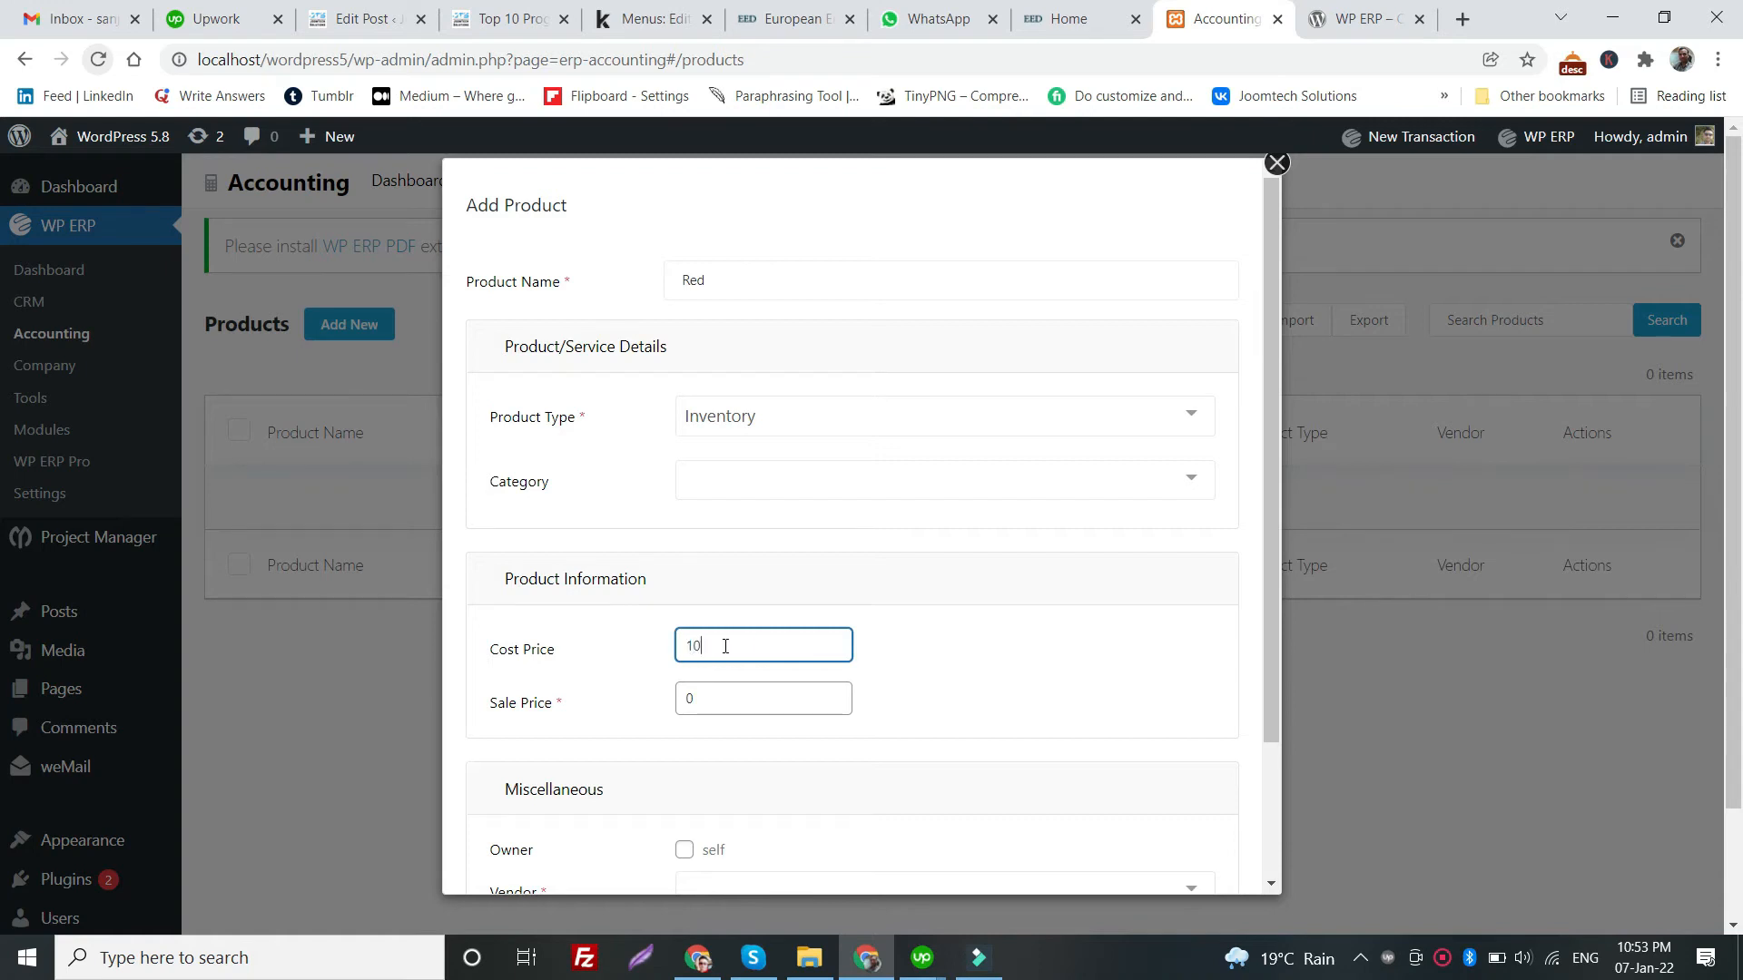
{"action": "left_click", "coordinate": [739, 700]}
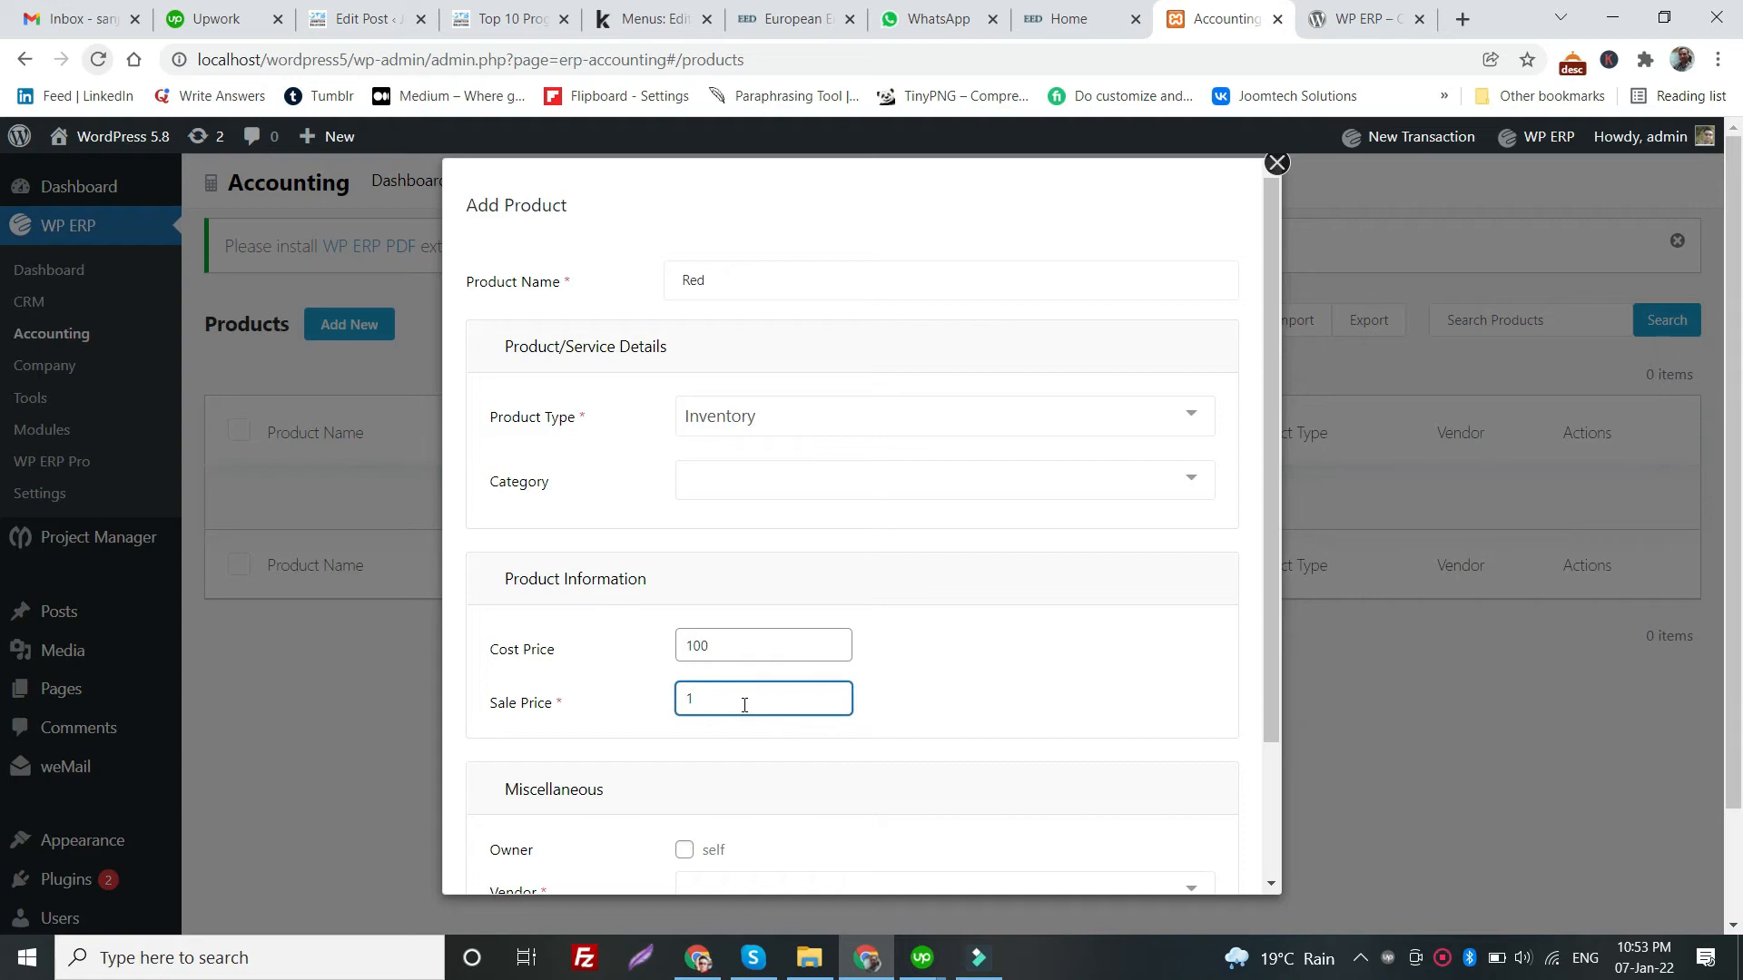
- Mark the product's owner as self, try GST as its tax category and save the product
{"action": "scroll", "coordinate": [743, 704], "scroll_direction": "down", "scroll_amount": 2}
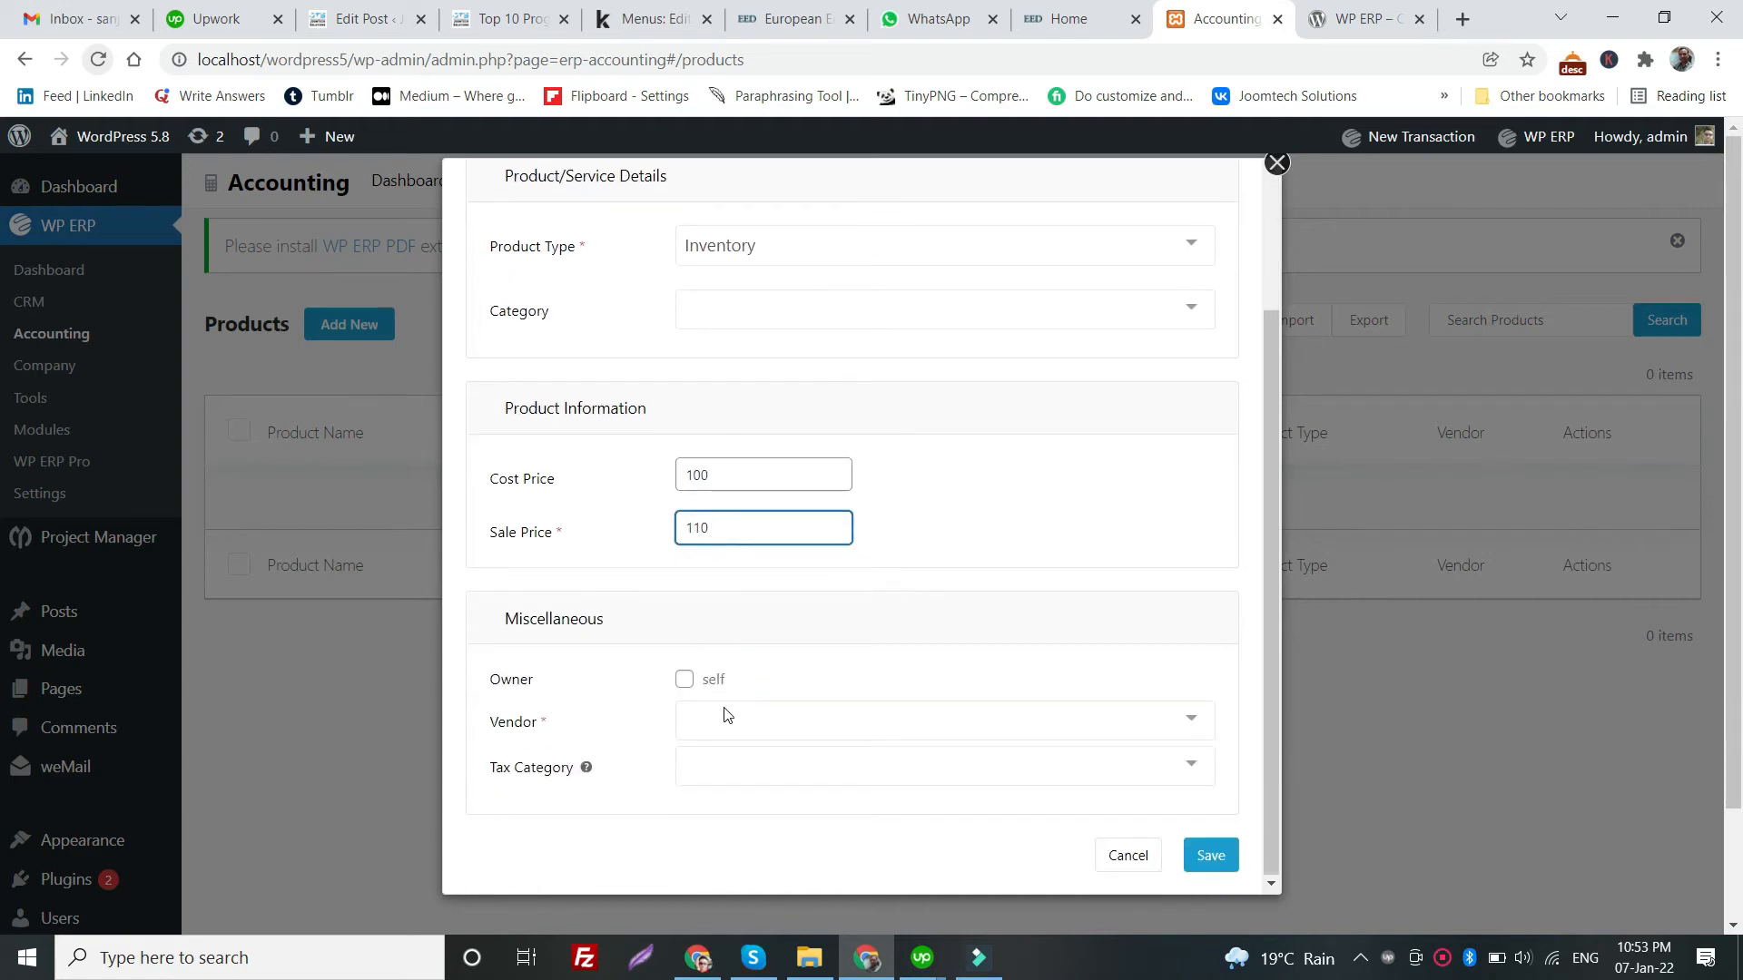
{"action": "left_click", "coordinate": [682, 681]}
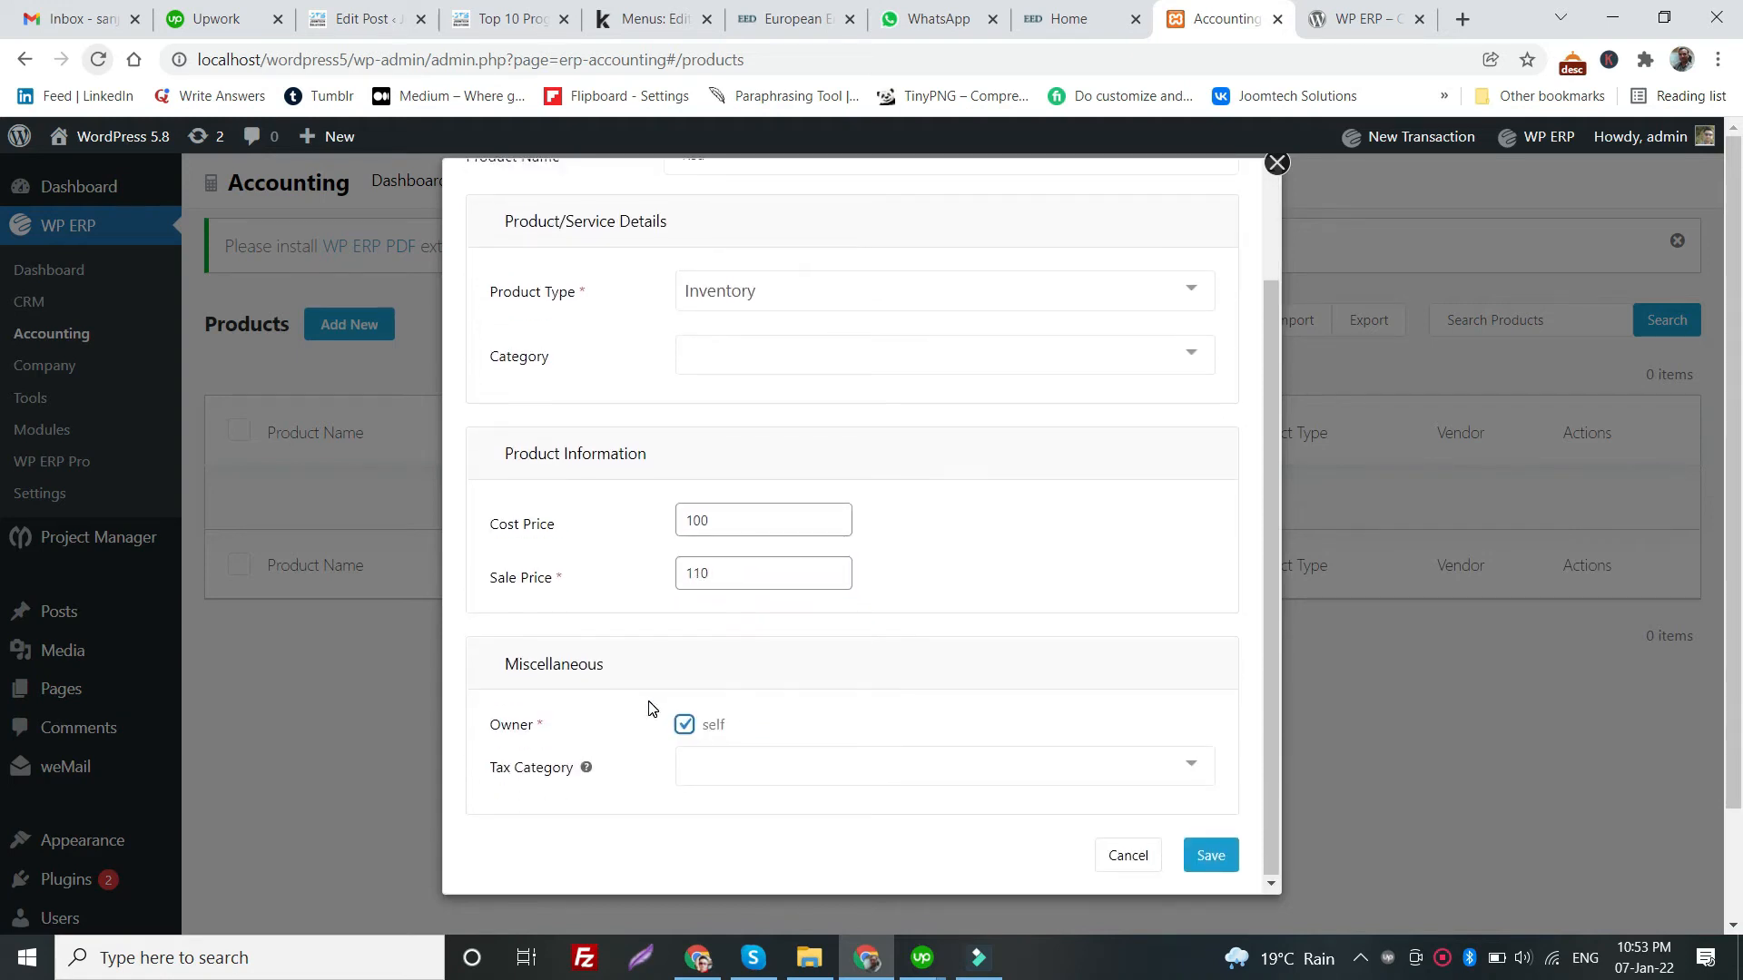
{"action": "left_click", "coordinate": [748, 774]}
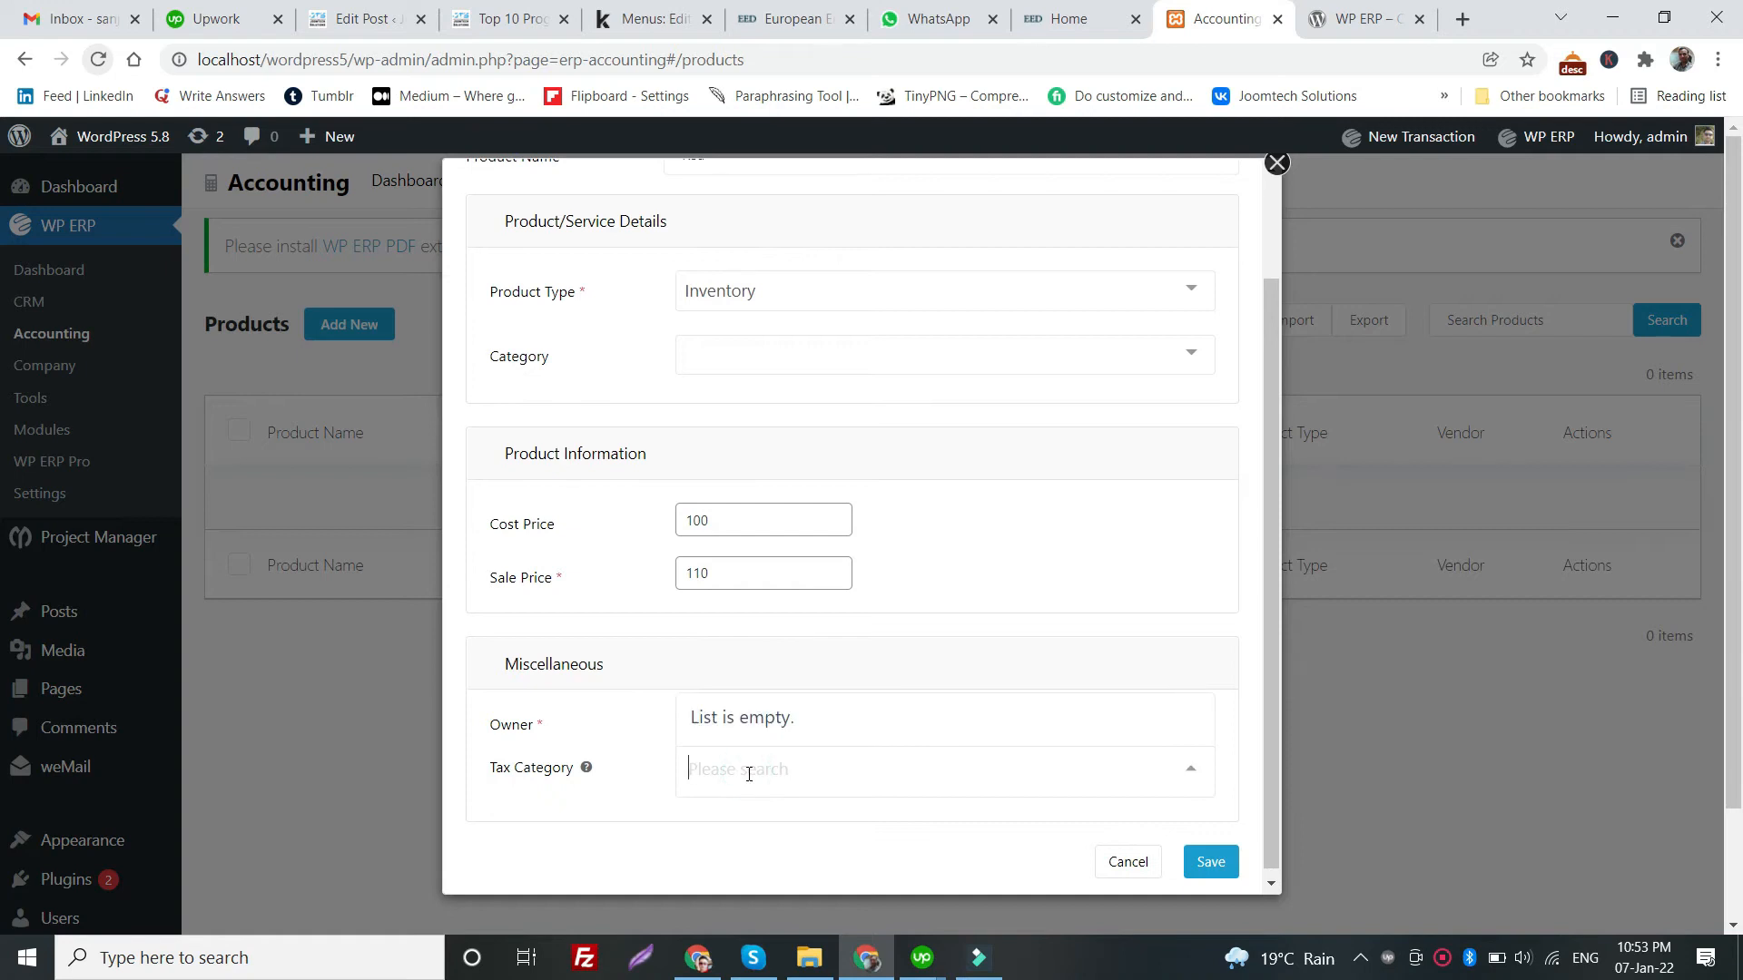
{"action": "left_click", "coordinate": [731, 721]}
{"action": "type", "text": "GST"}
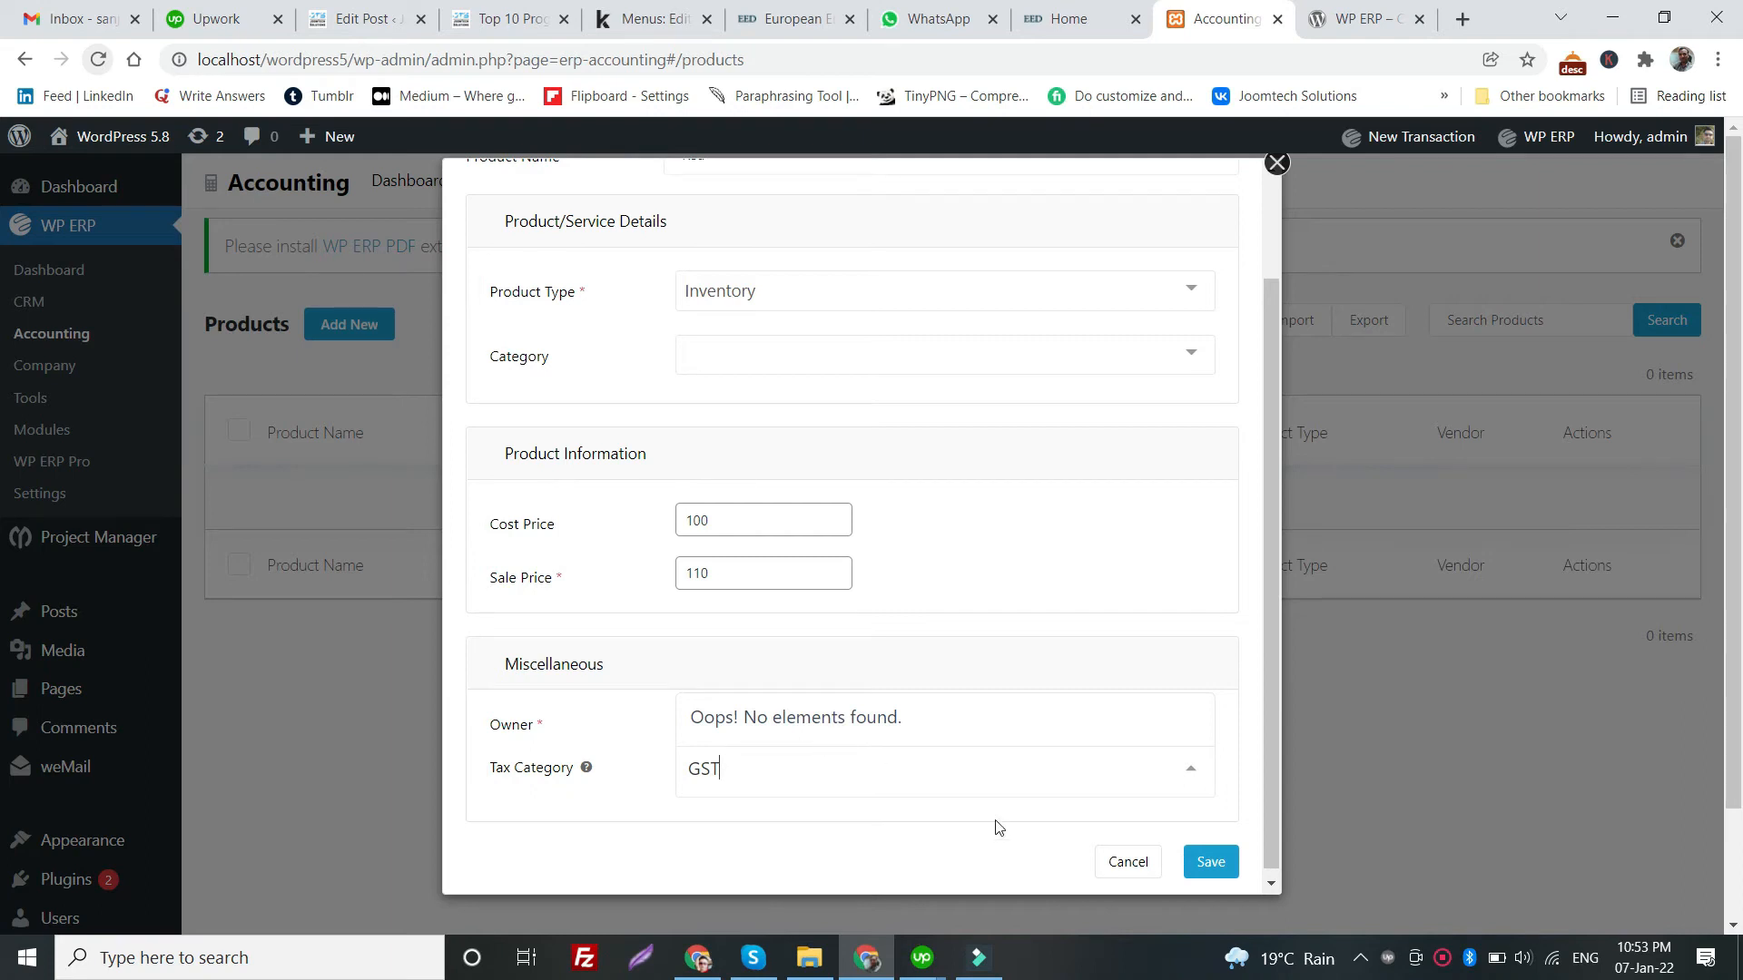
{"action": "left_click", "coordinate": [1211, 861]}
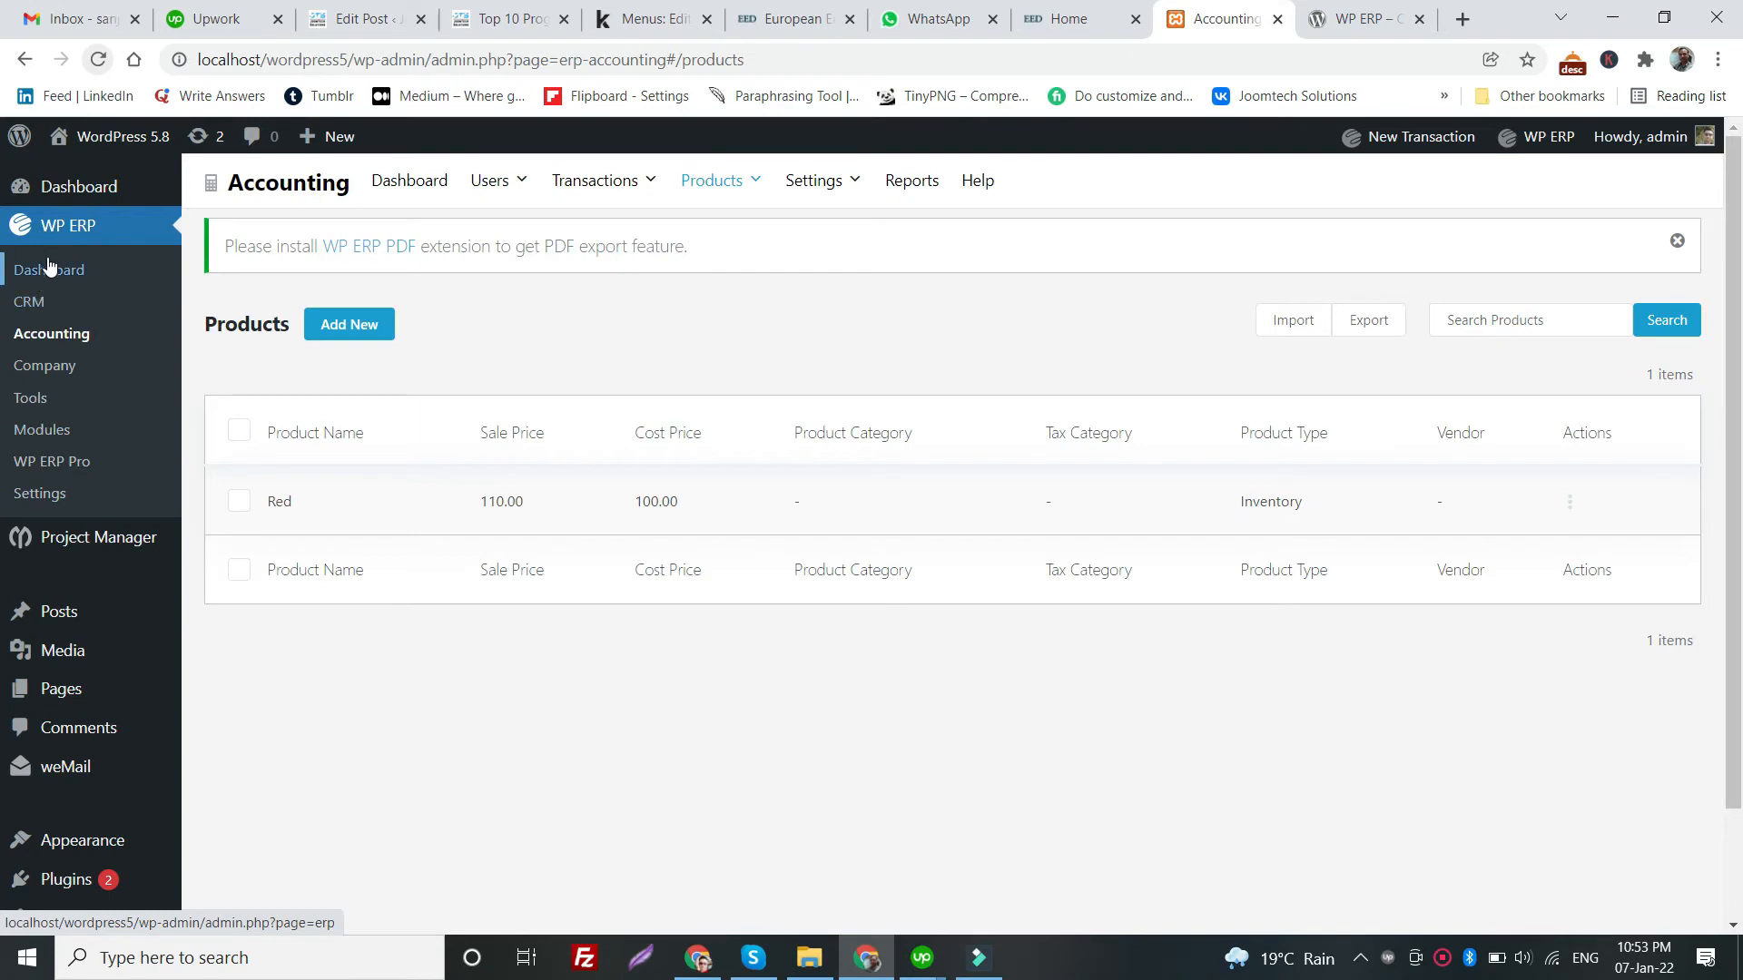
- Open the product categories of the Accounting module and add a category named Asian Paints without a parent
{"action": "mouse_move", "coordinate": [623, 179]}
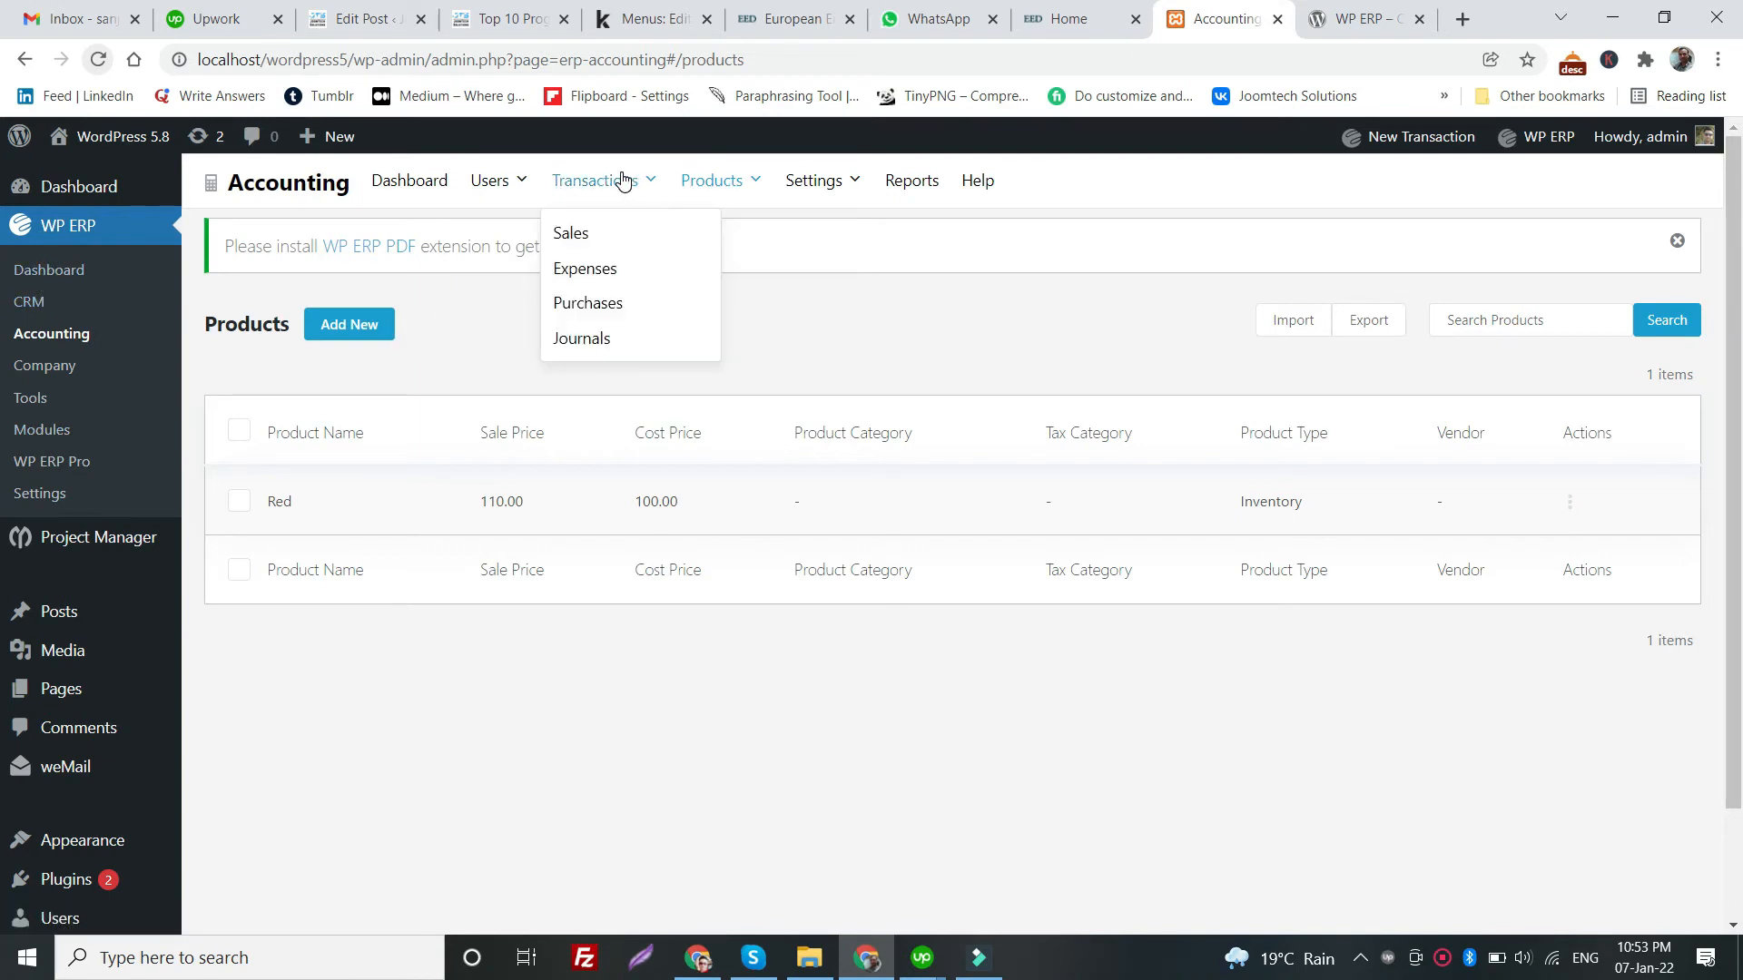
{"action": "mouse_move", "coordinate": [507, 180]}
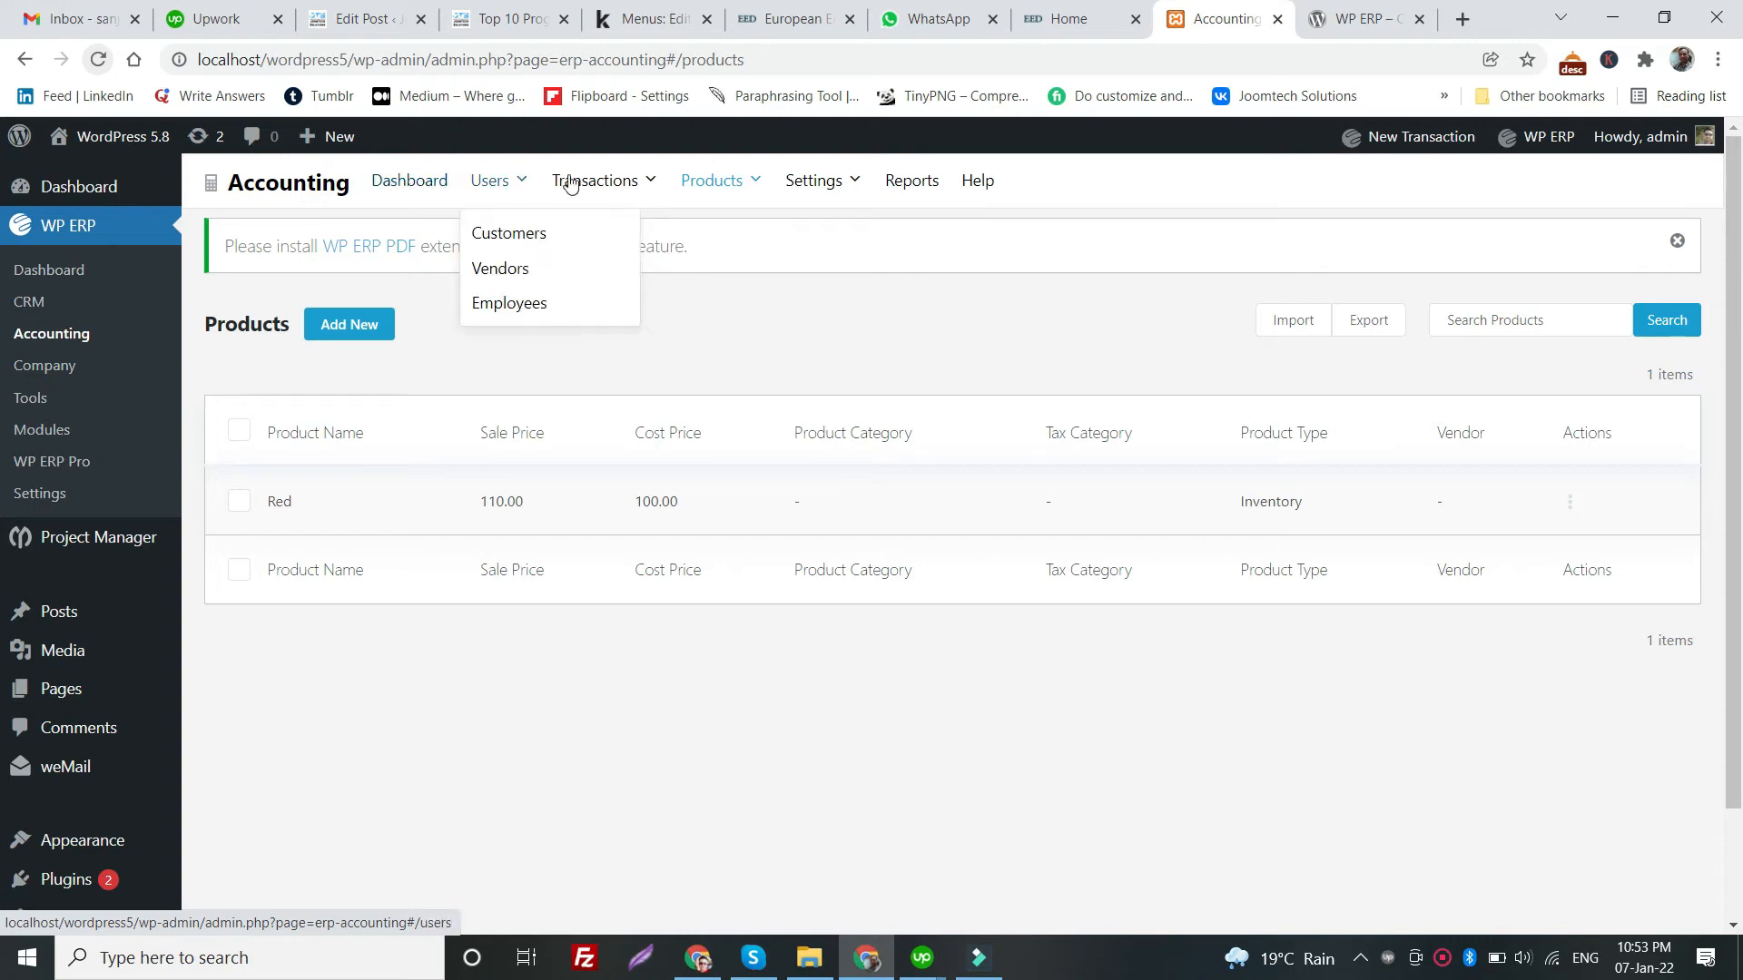
{"action": "mouse_move", "coordinate": [752, 182]}
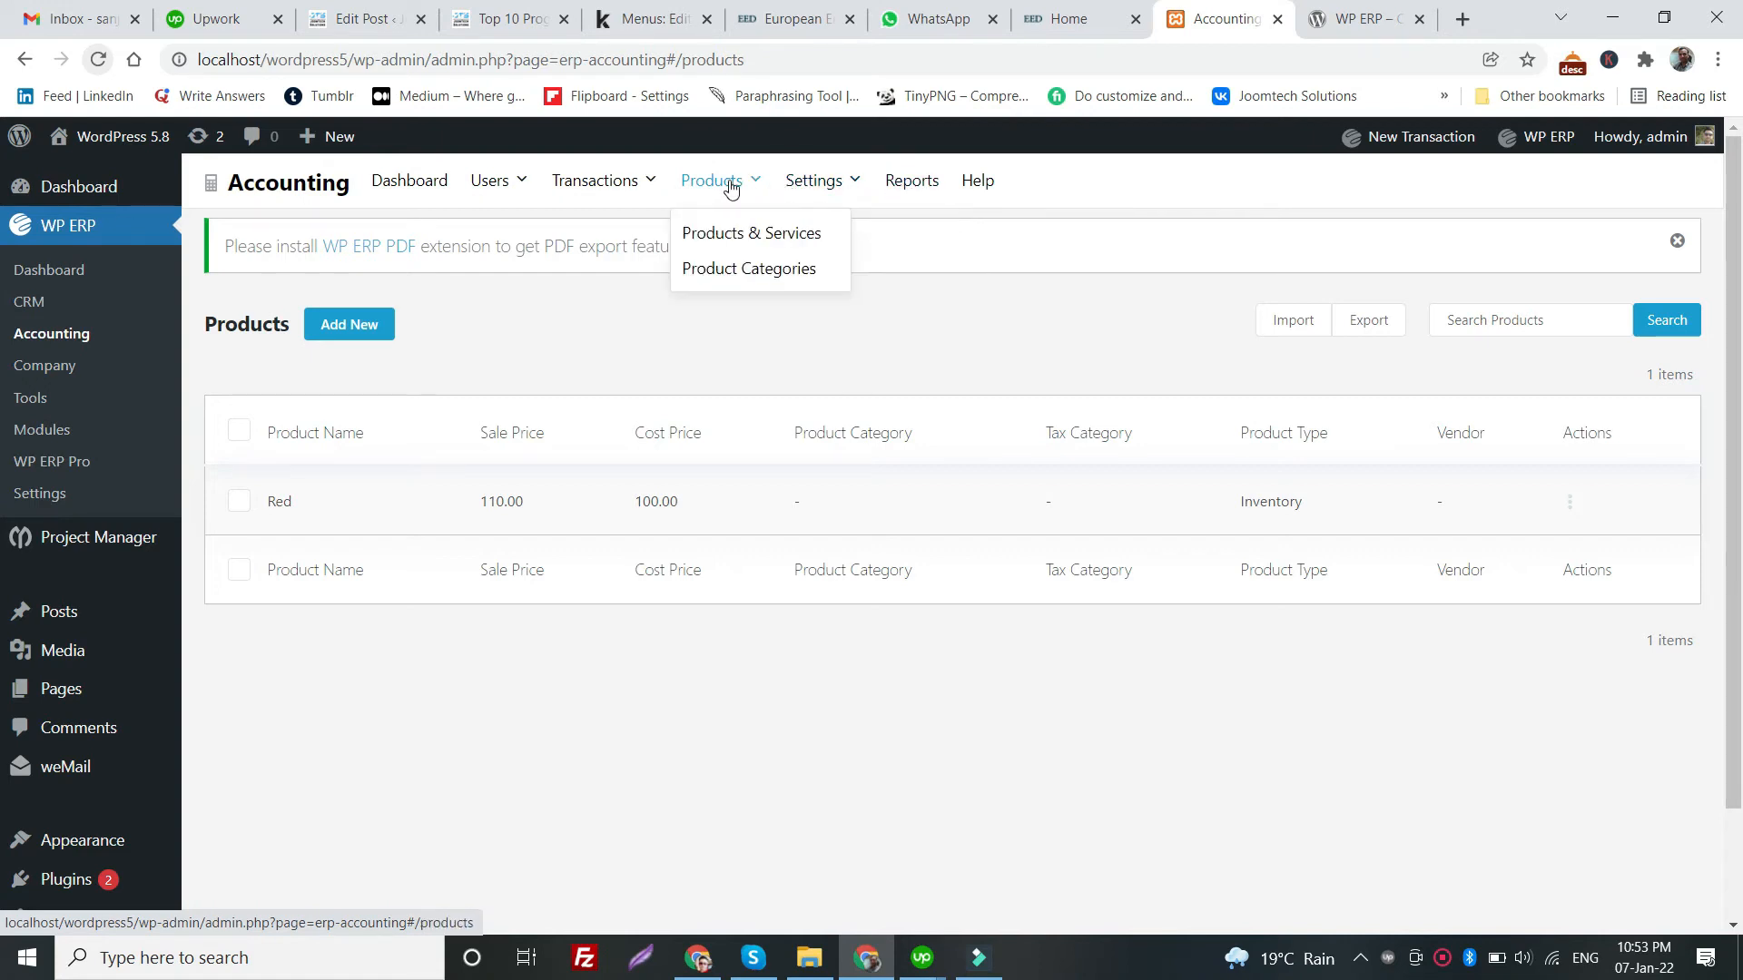
{"action": "left_click", "coordinate": [708, 270]}
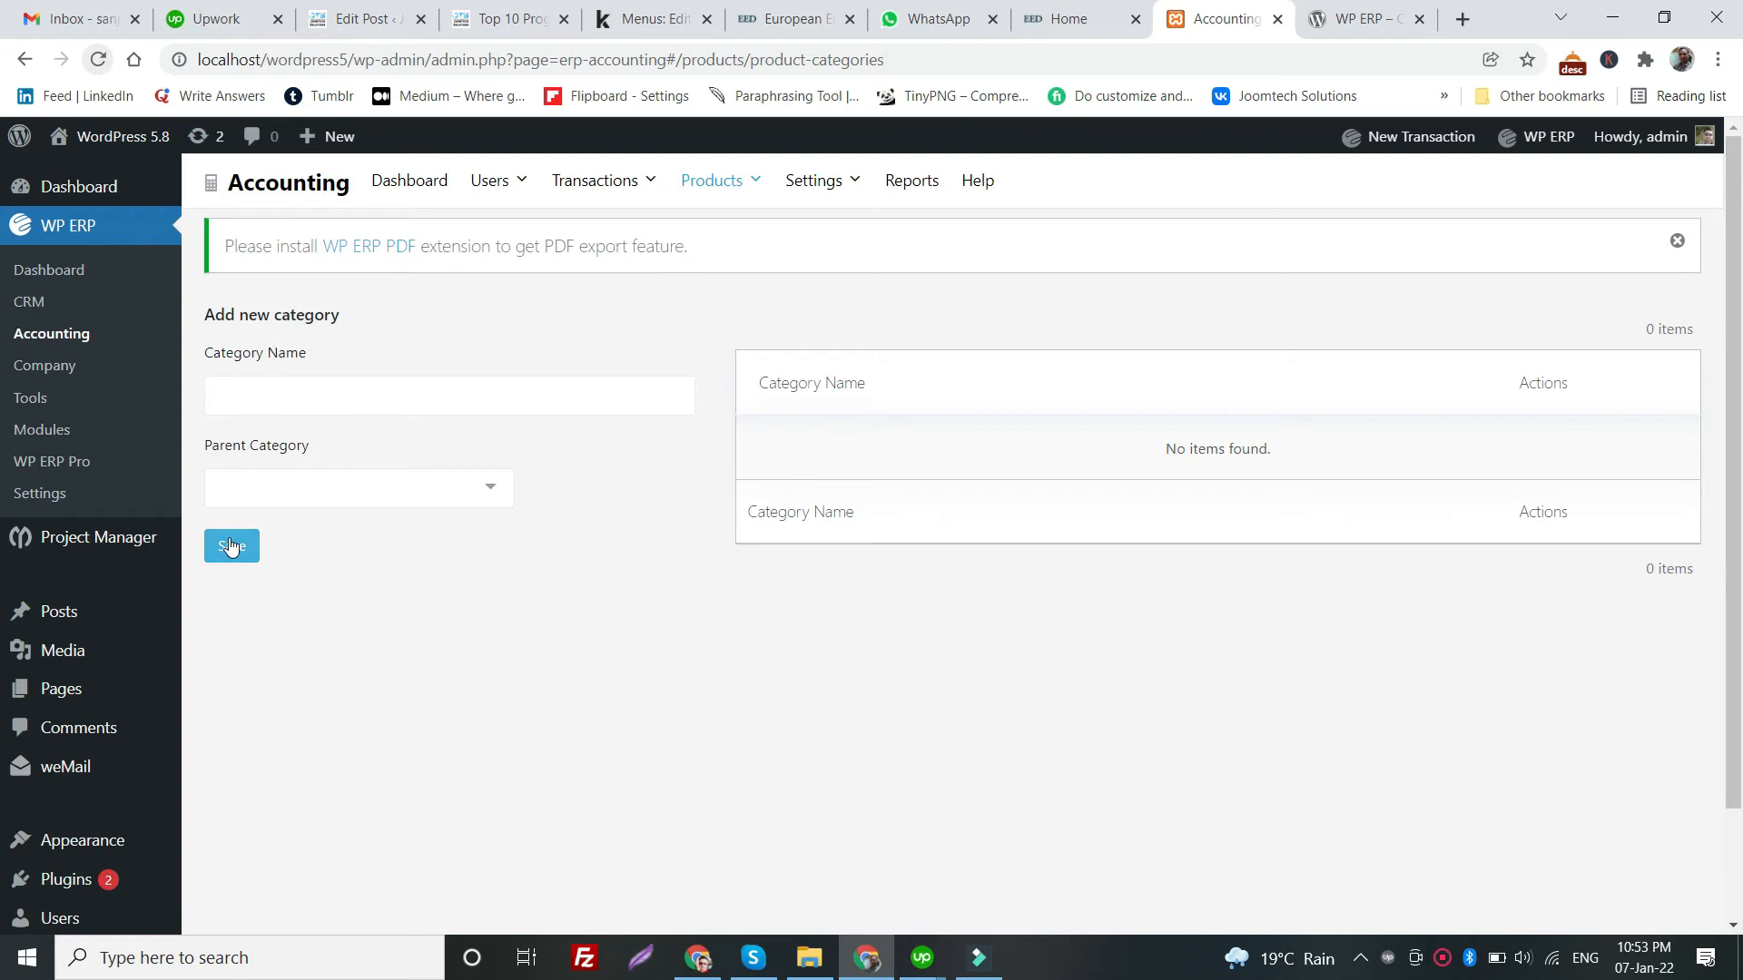
{"action": "left_click", "coordinate": [290, 378]}
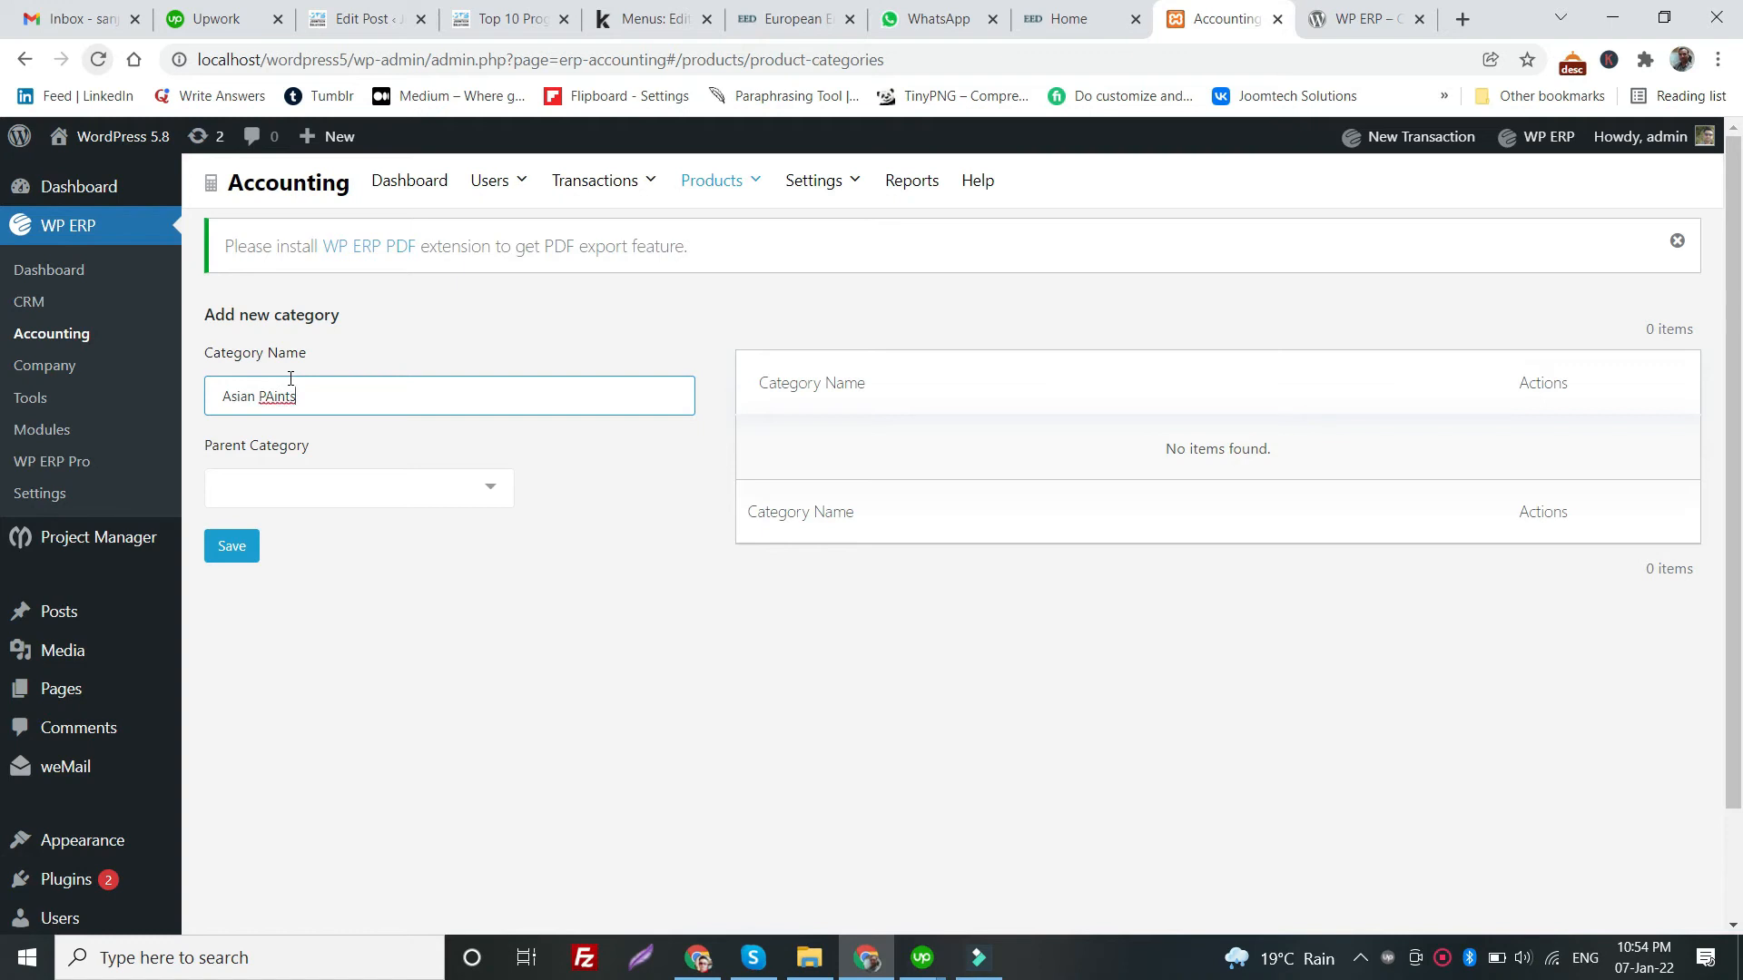
{"action": "key", "text": "BackSpace"}
{"action": "triple_click", "coordinate": [313, 406]}
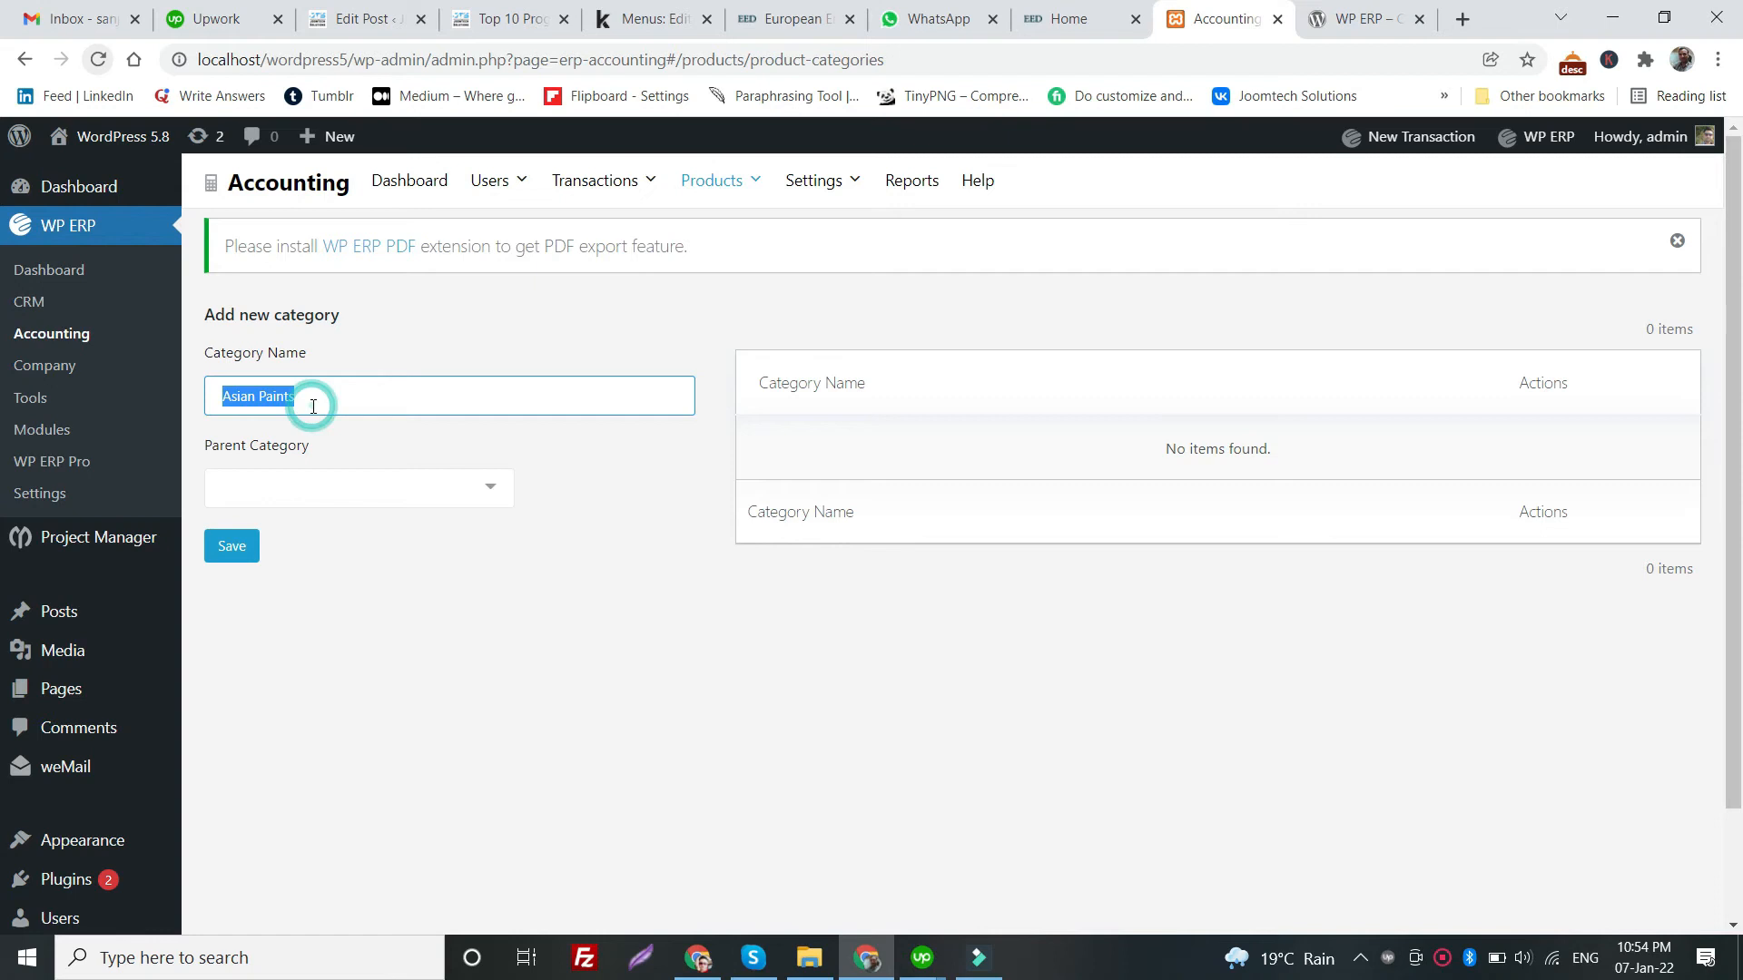
{"action": "left_click", "coordinate": [276, 485]}
{"action": "left_click", "coordinate": [751, 595]}
{"action": "left_click", "coordinate": [233, 544]}
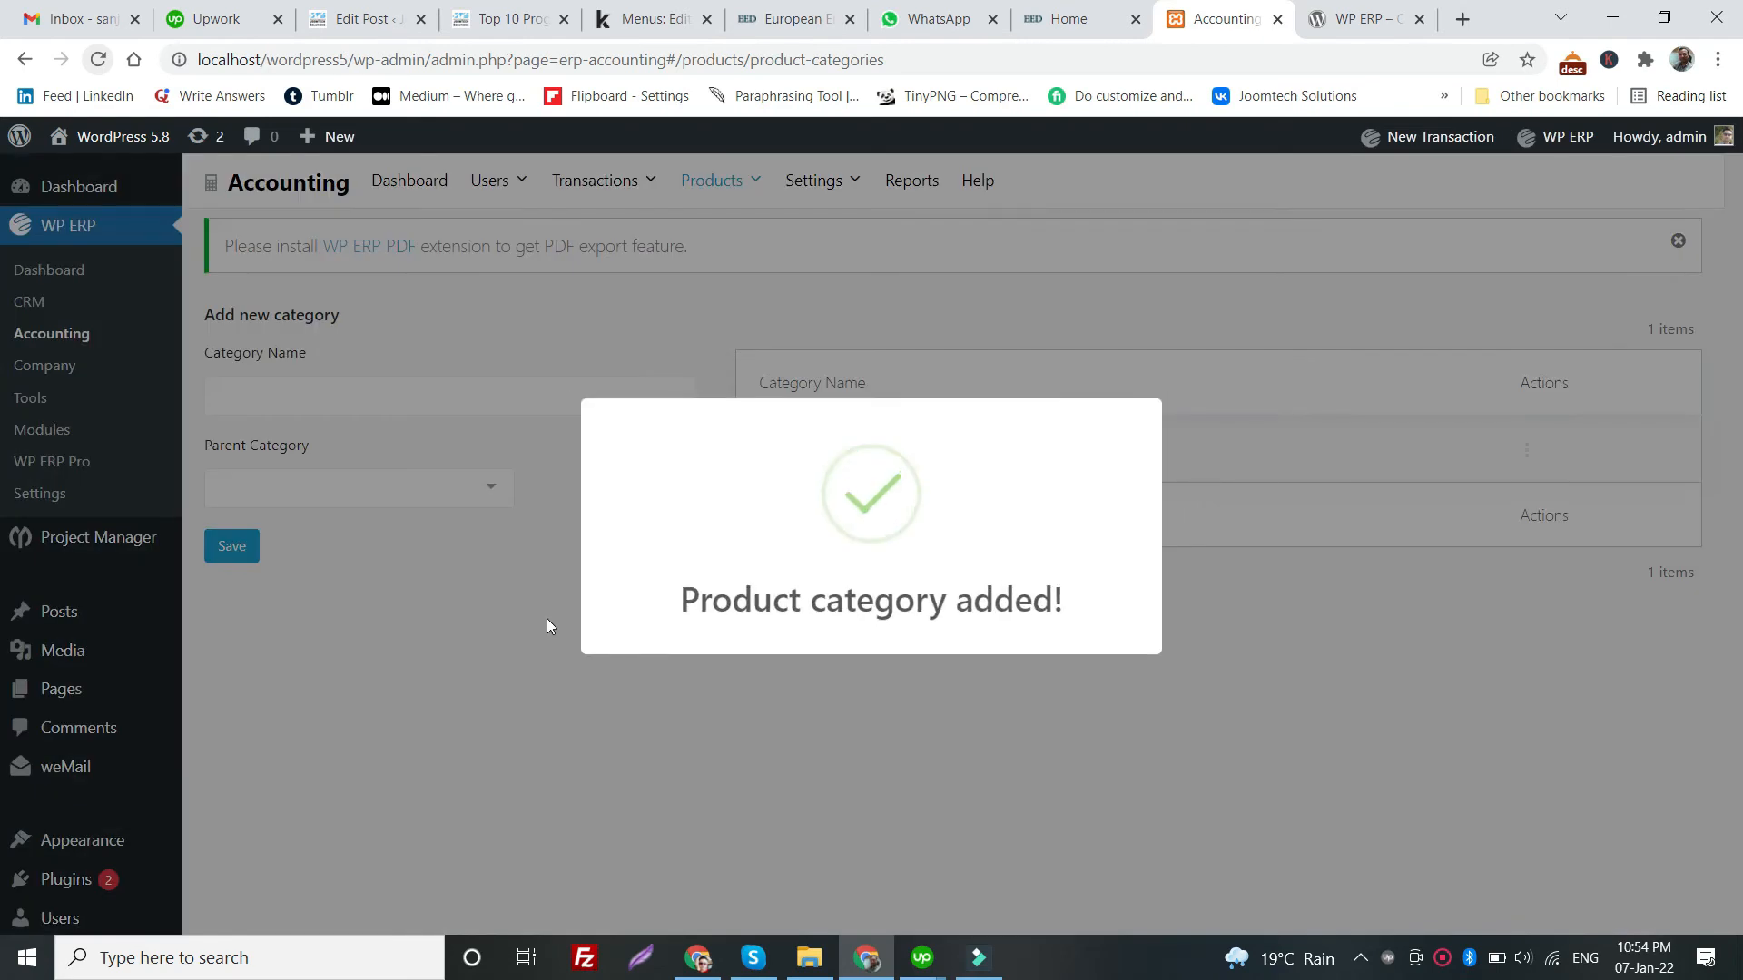
{"action": "left_click", "coordinate": [442, 614]}
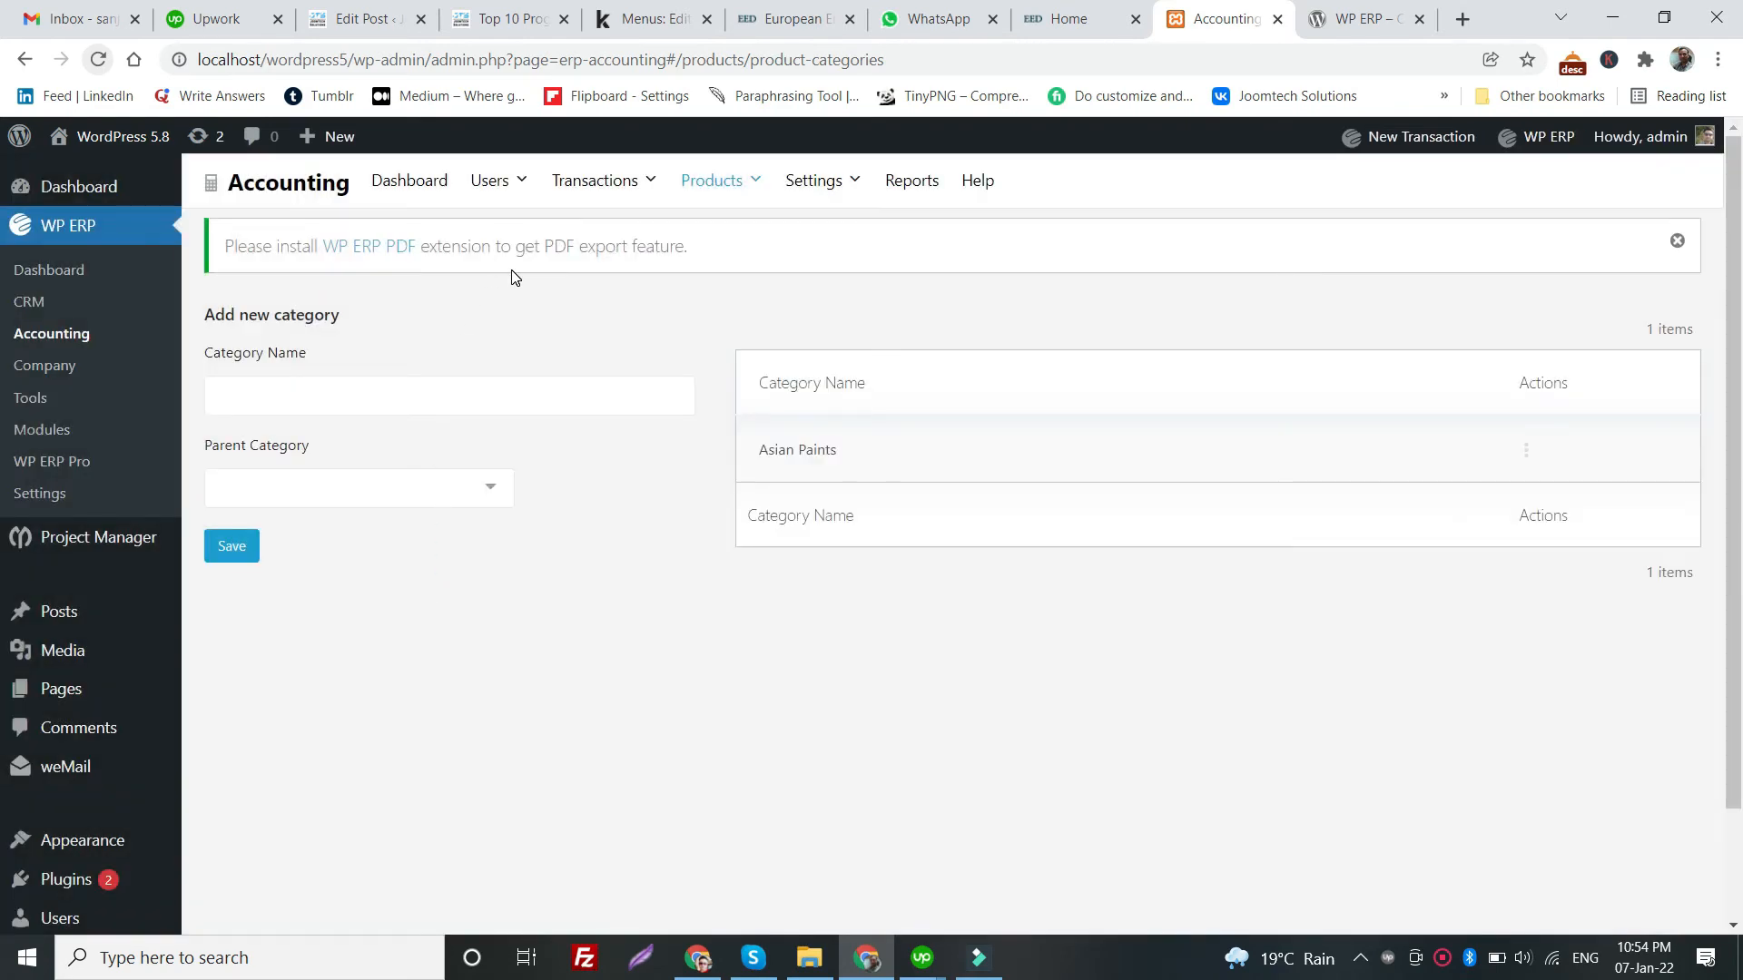
- Return to the list of products and services and open the product Red for editing
{"action": "mouse_move", "coordinate": [677, 187]}
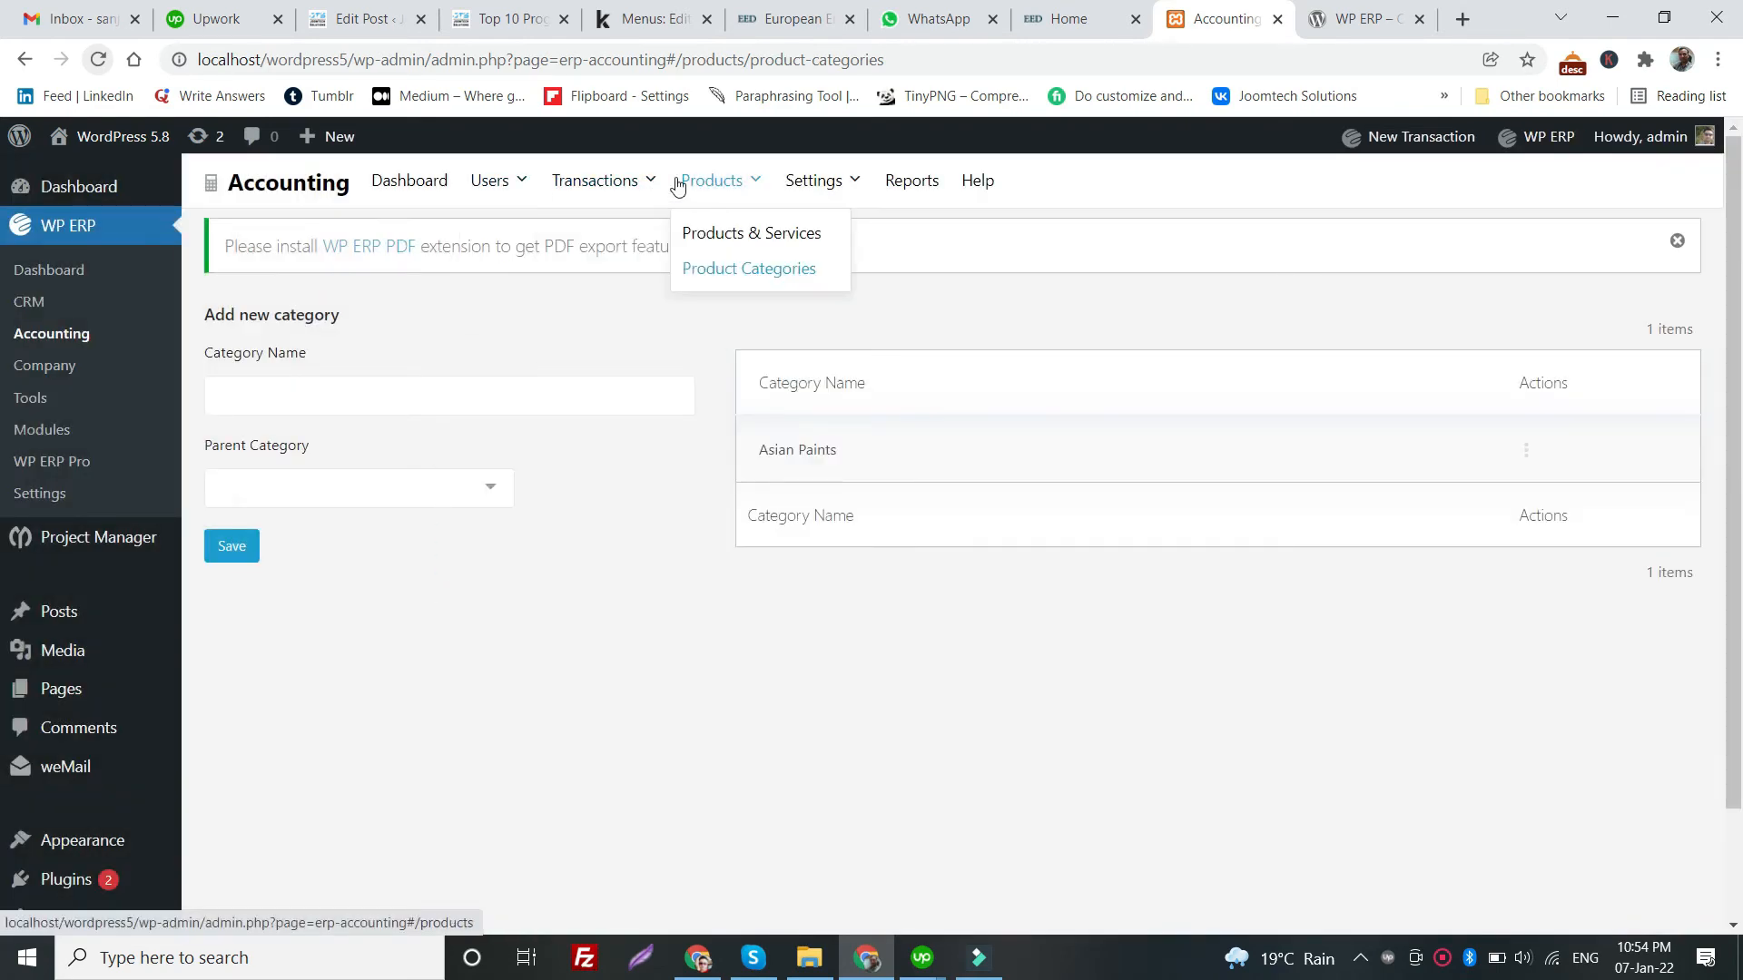
{"action": "left_click", "coordinate": [713, 234]}
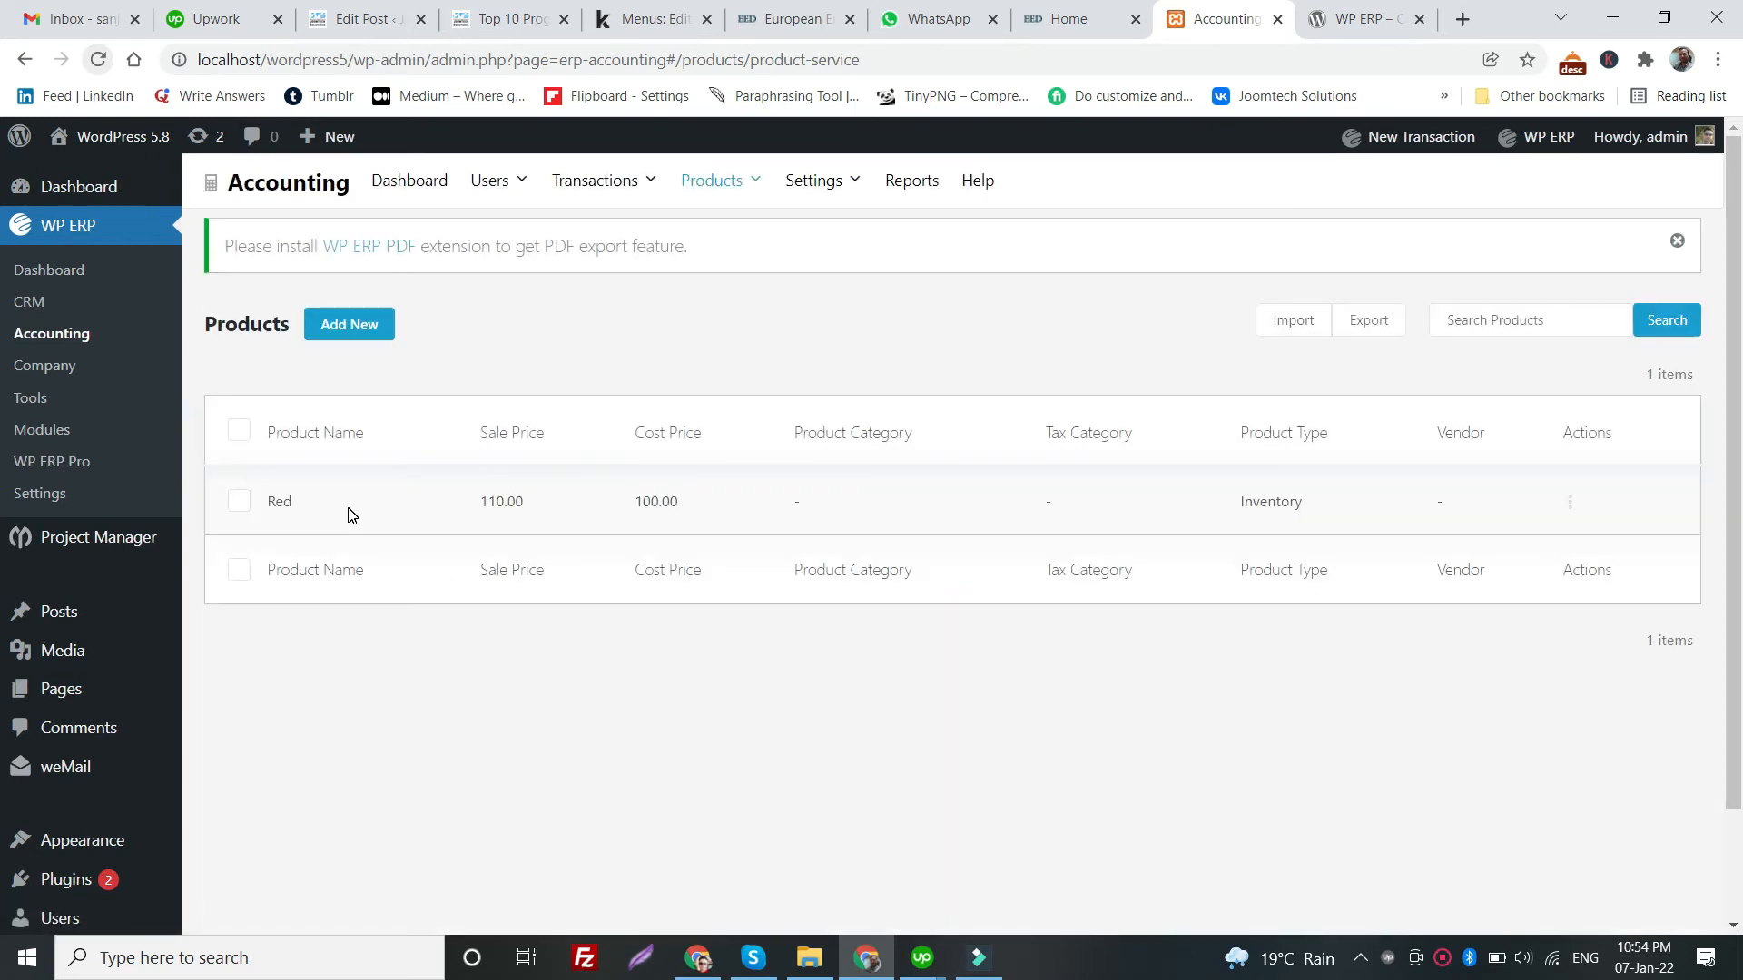
{"action": "left_click", "coordinate": [238, 503]}
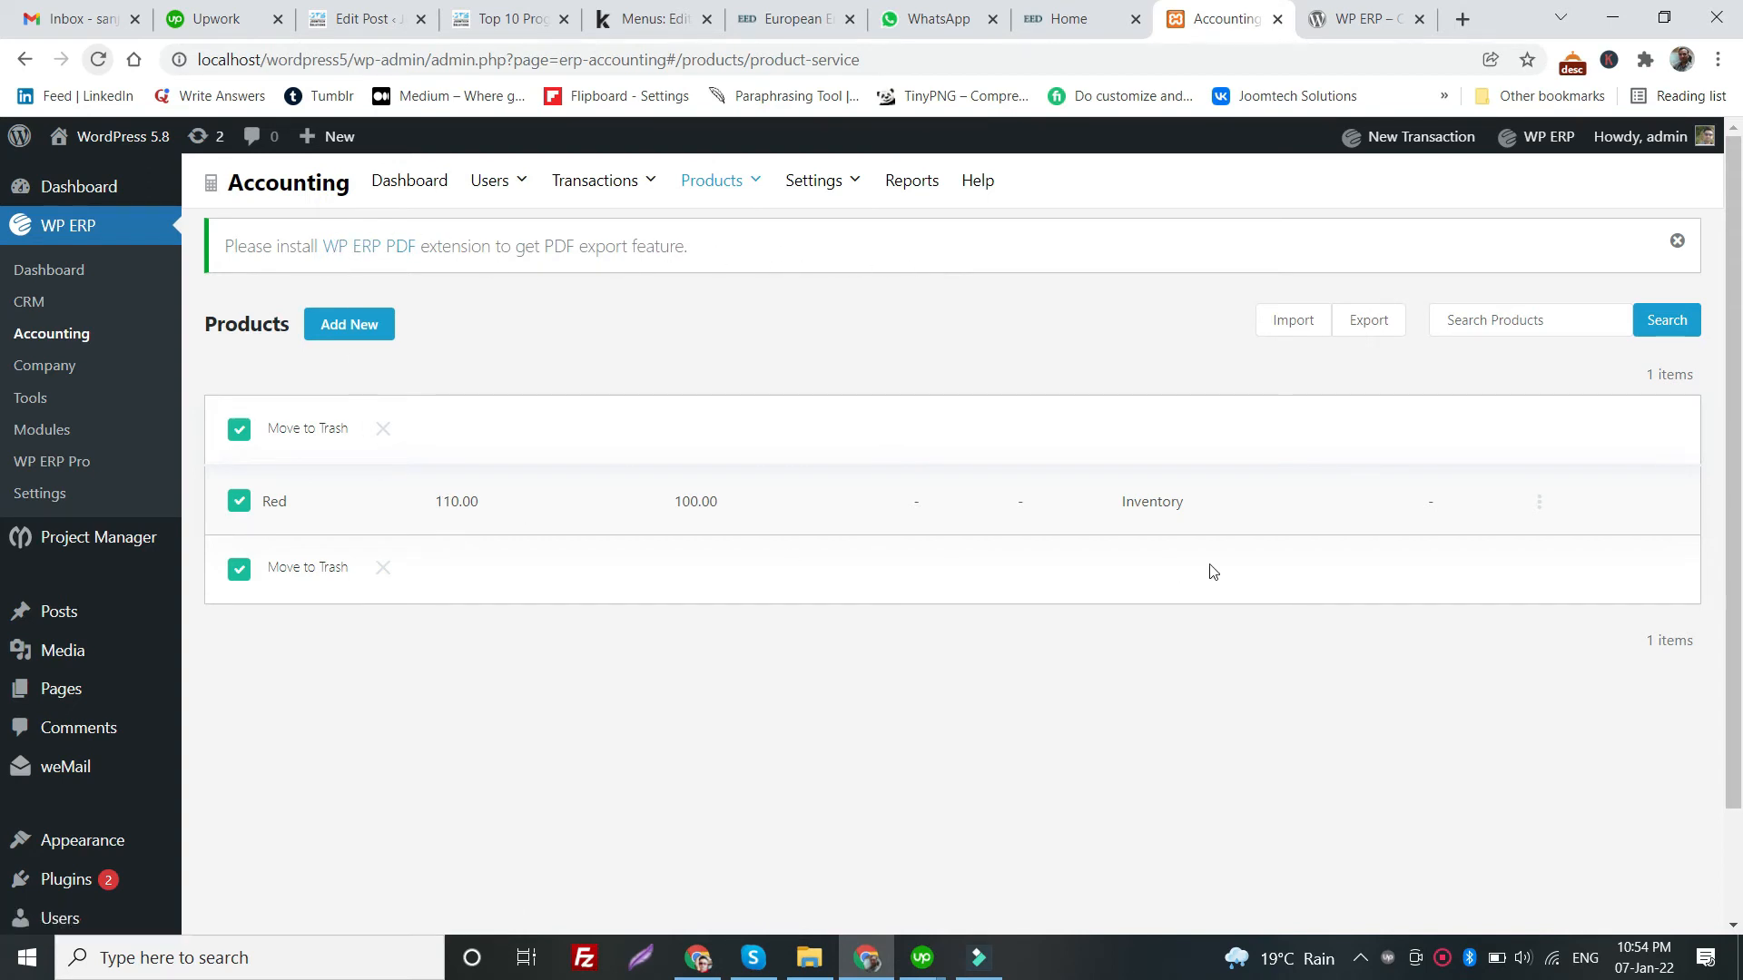
{"action": "left_click", "coordinate": [275, 502]}
{"action": "double_click", "coordinate": [1540, 498]}
{"action": "double_click", "coordinate": [1539, 498]}
{"action": "left_click", "coordinate": [1540, 498]}
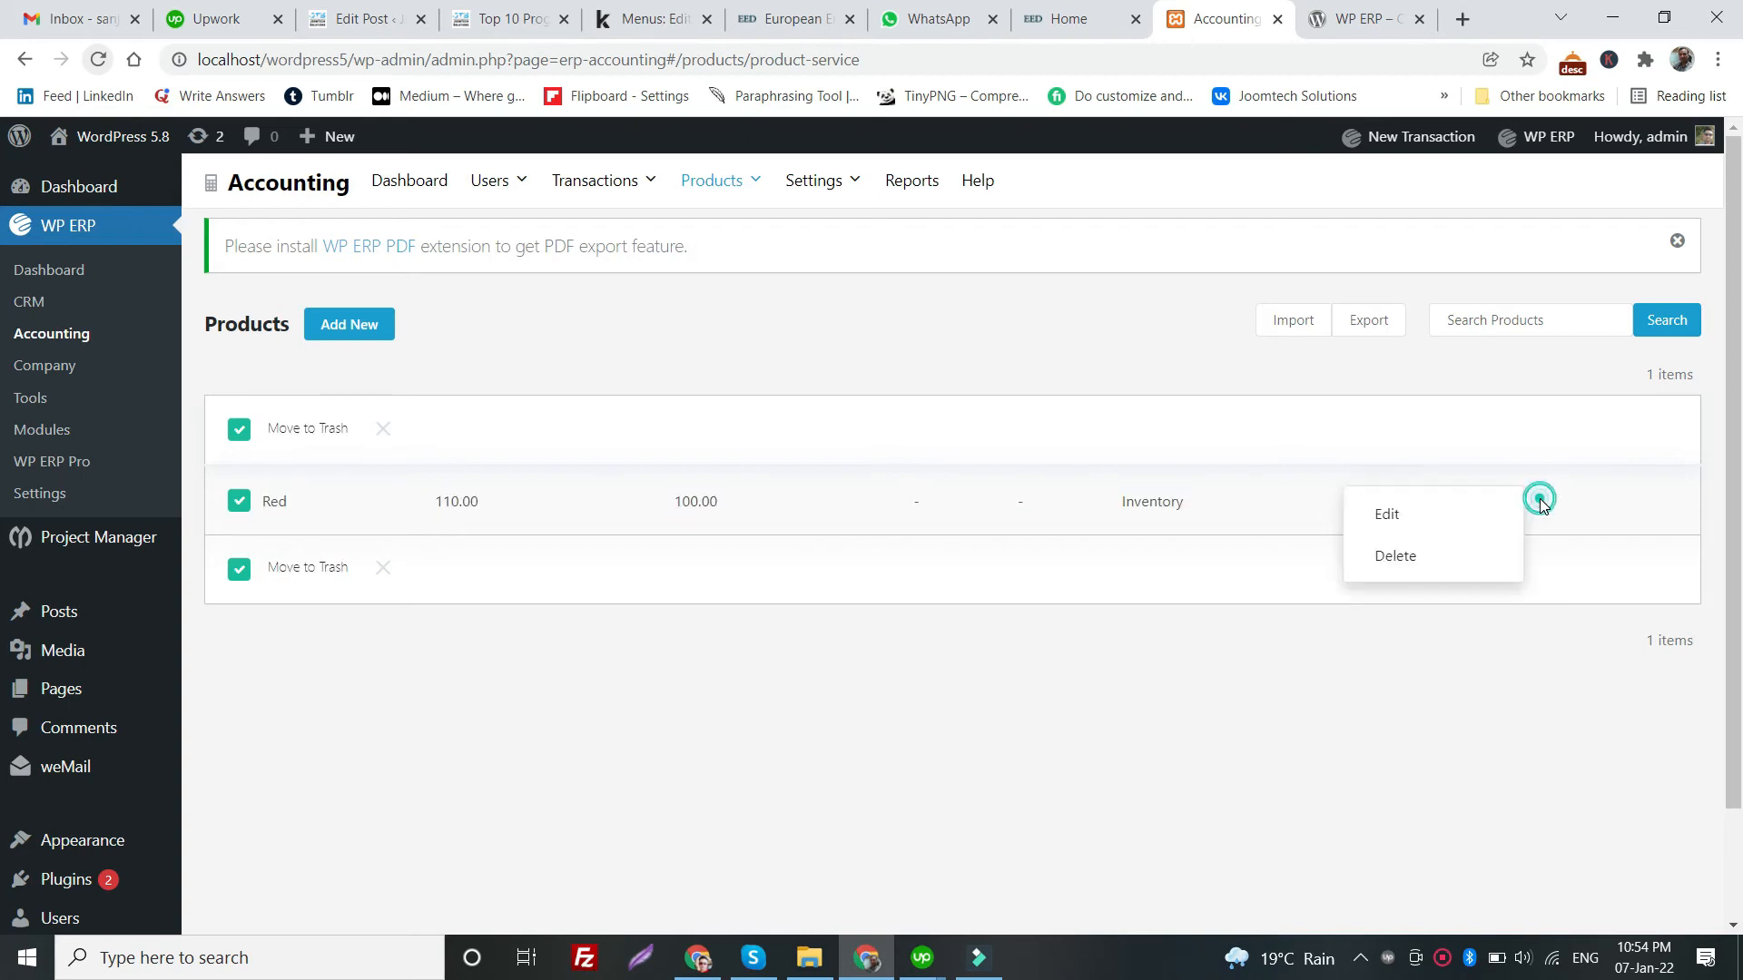
{"action": "left_click", "coordinate": [1388, 513]}
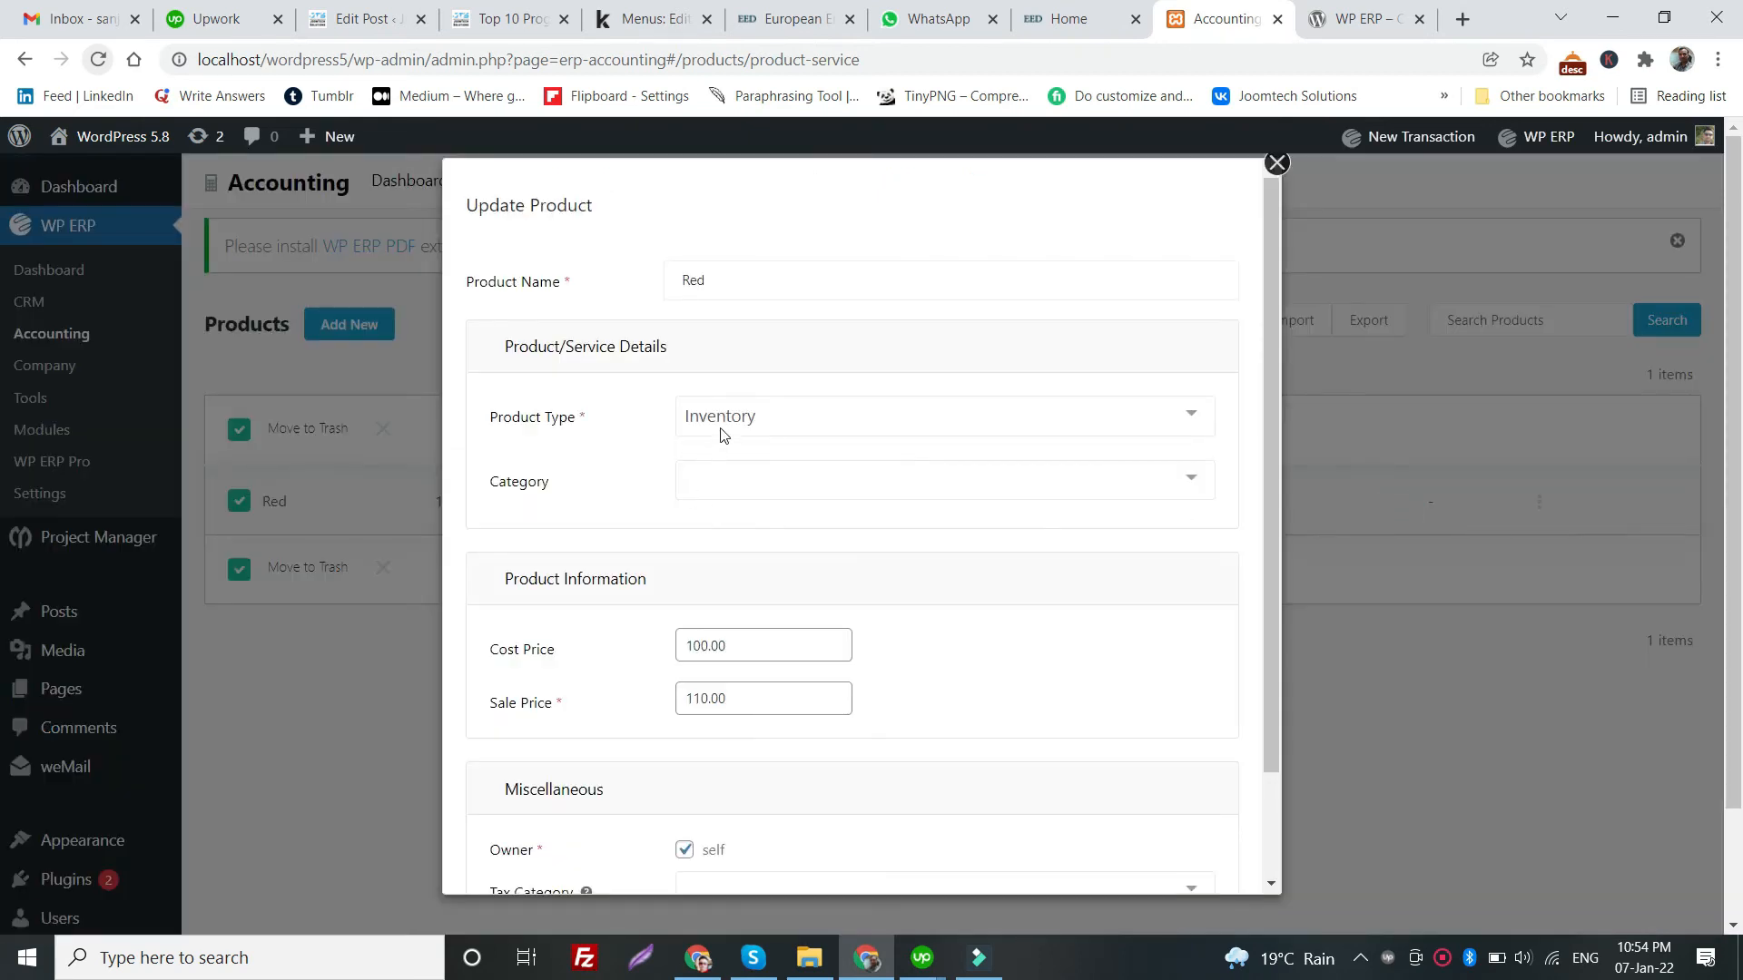
- Assign the Asian Paints category to the product, check the tax category choices and update the product
{"action": "left_click", "coordinate": [723, 467]}
{"action": "left_click", "coordinate": [733, 534]}
{"action": "scroll", "coordinate": [735, 531], "scroll_direction": "down", "scroll_amount": 2}
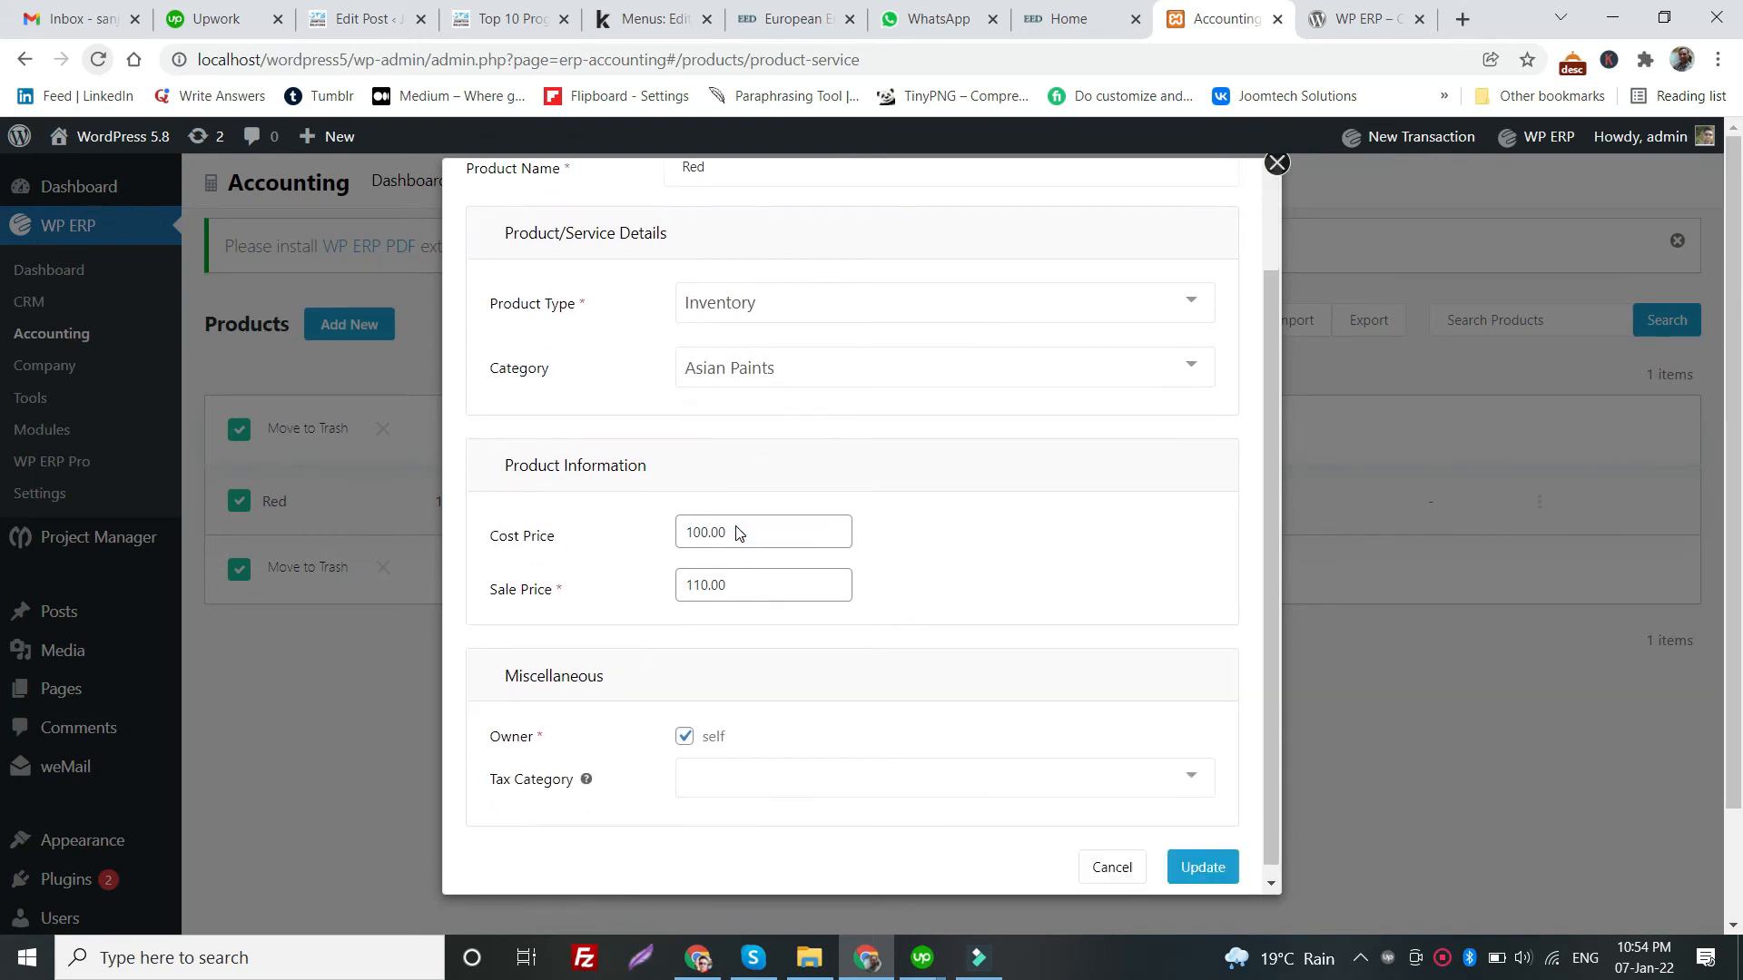
{"action": "left_click", "coordinate": [770, 765]}
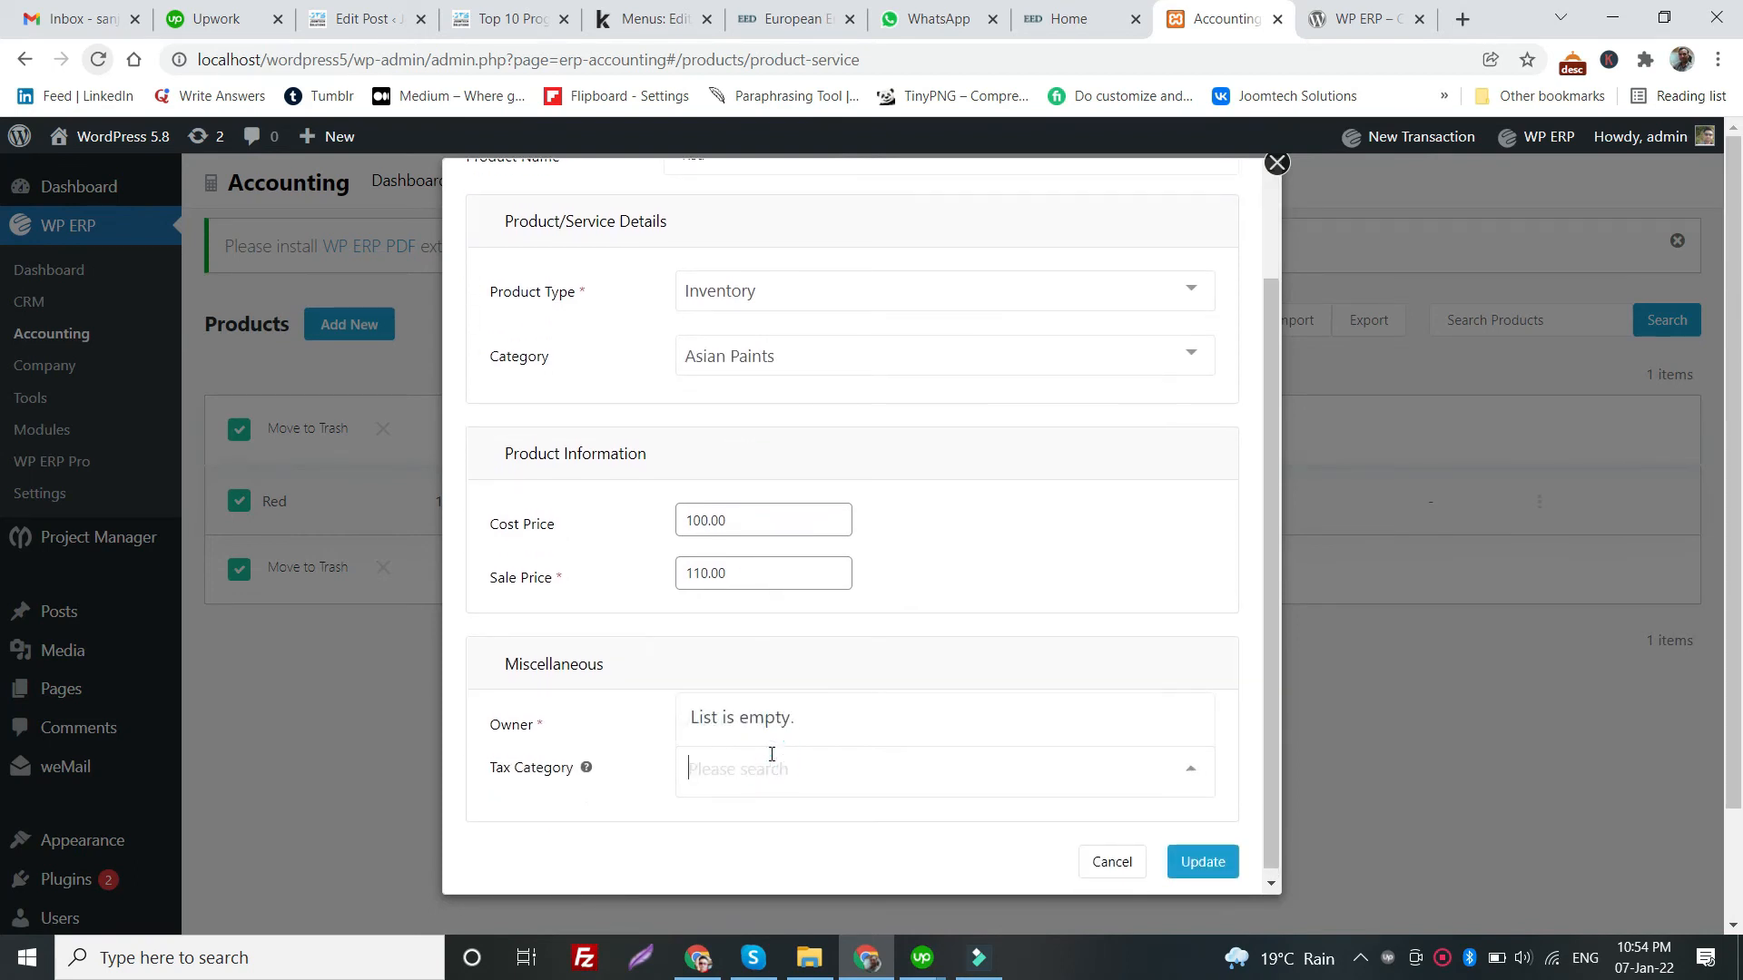
{"action": "left_click", "coordinate": [1190, 869]}
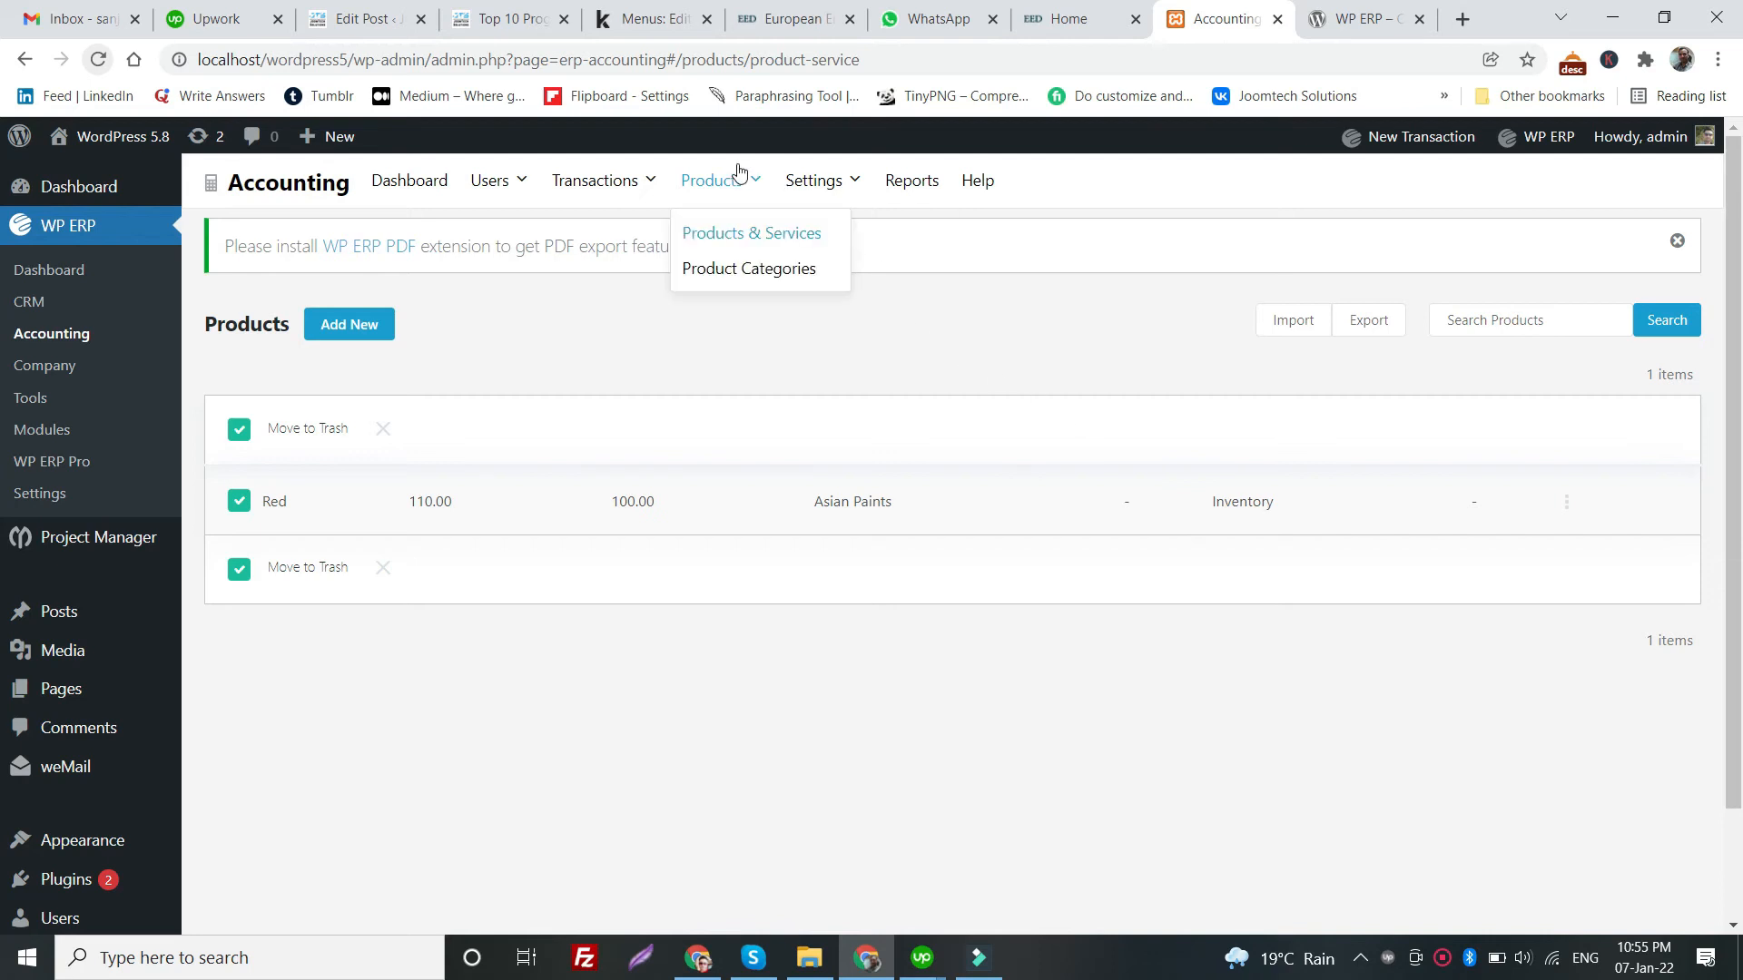
- Open the tax rates page in the Accounting module's settings
{"action": "mouse_move", "coordinate": [804, 186]}
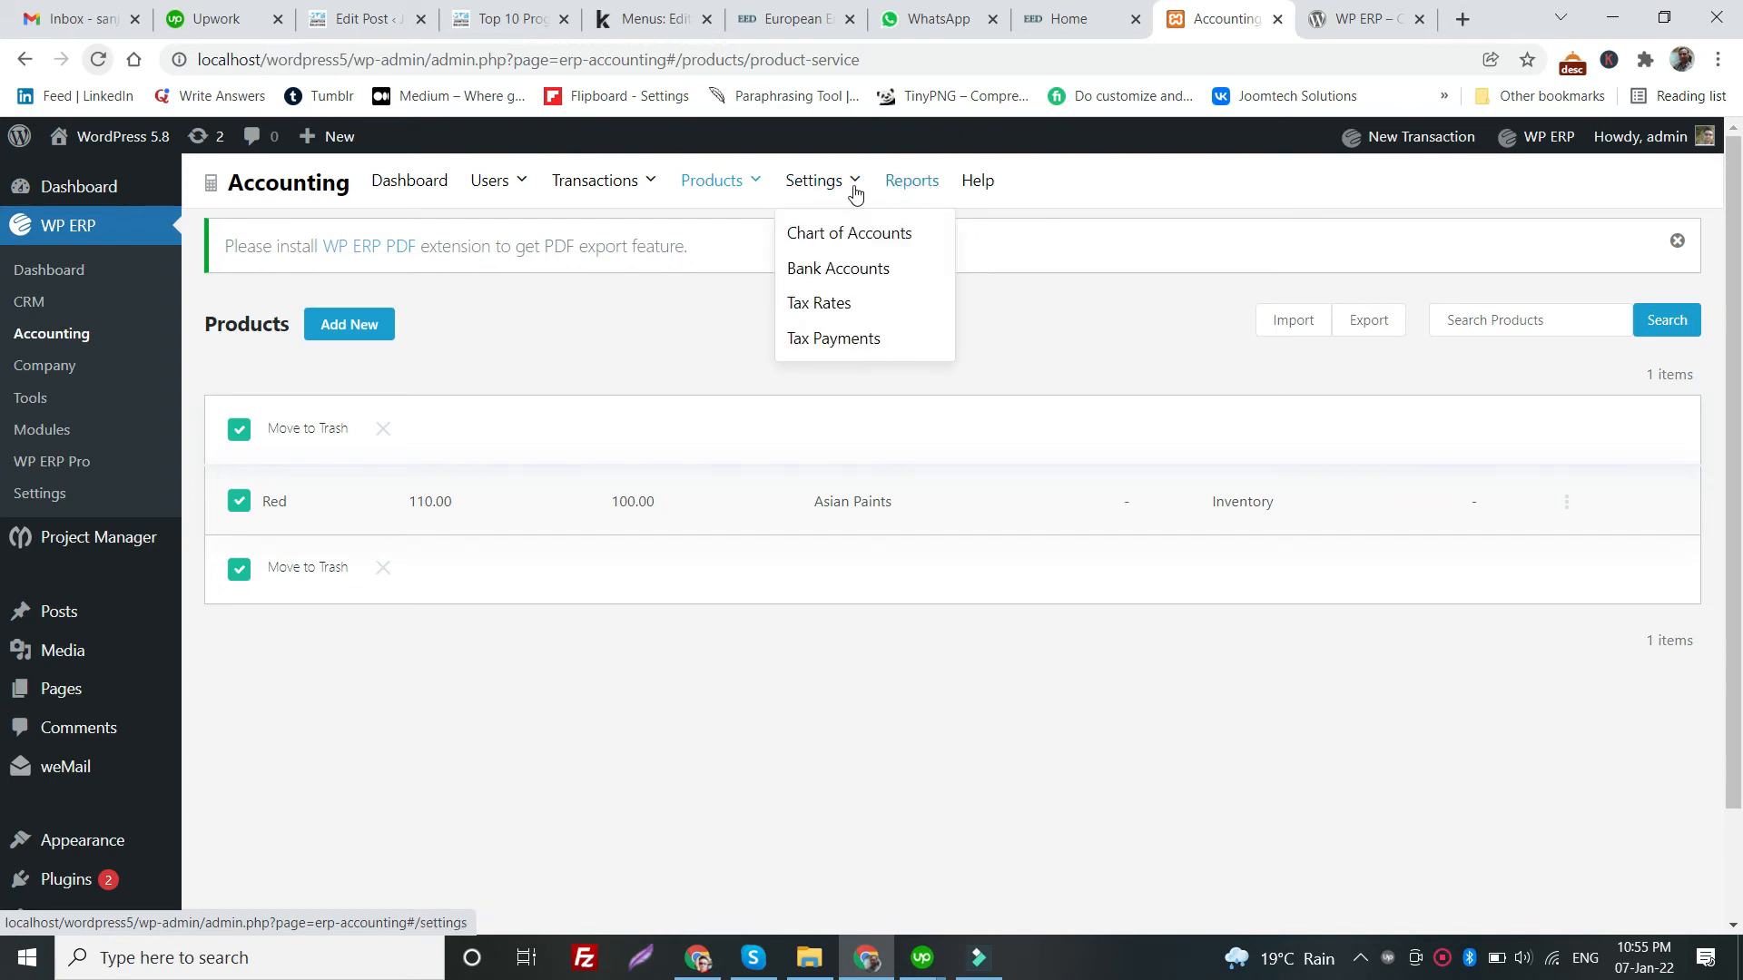
{"action": "mouse_move", "coordinate": [504, 193]}
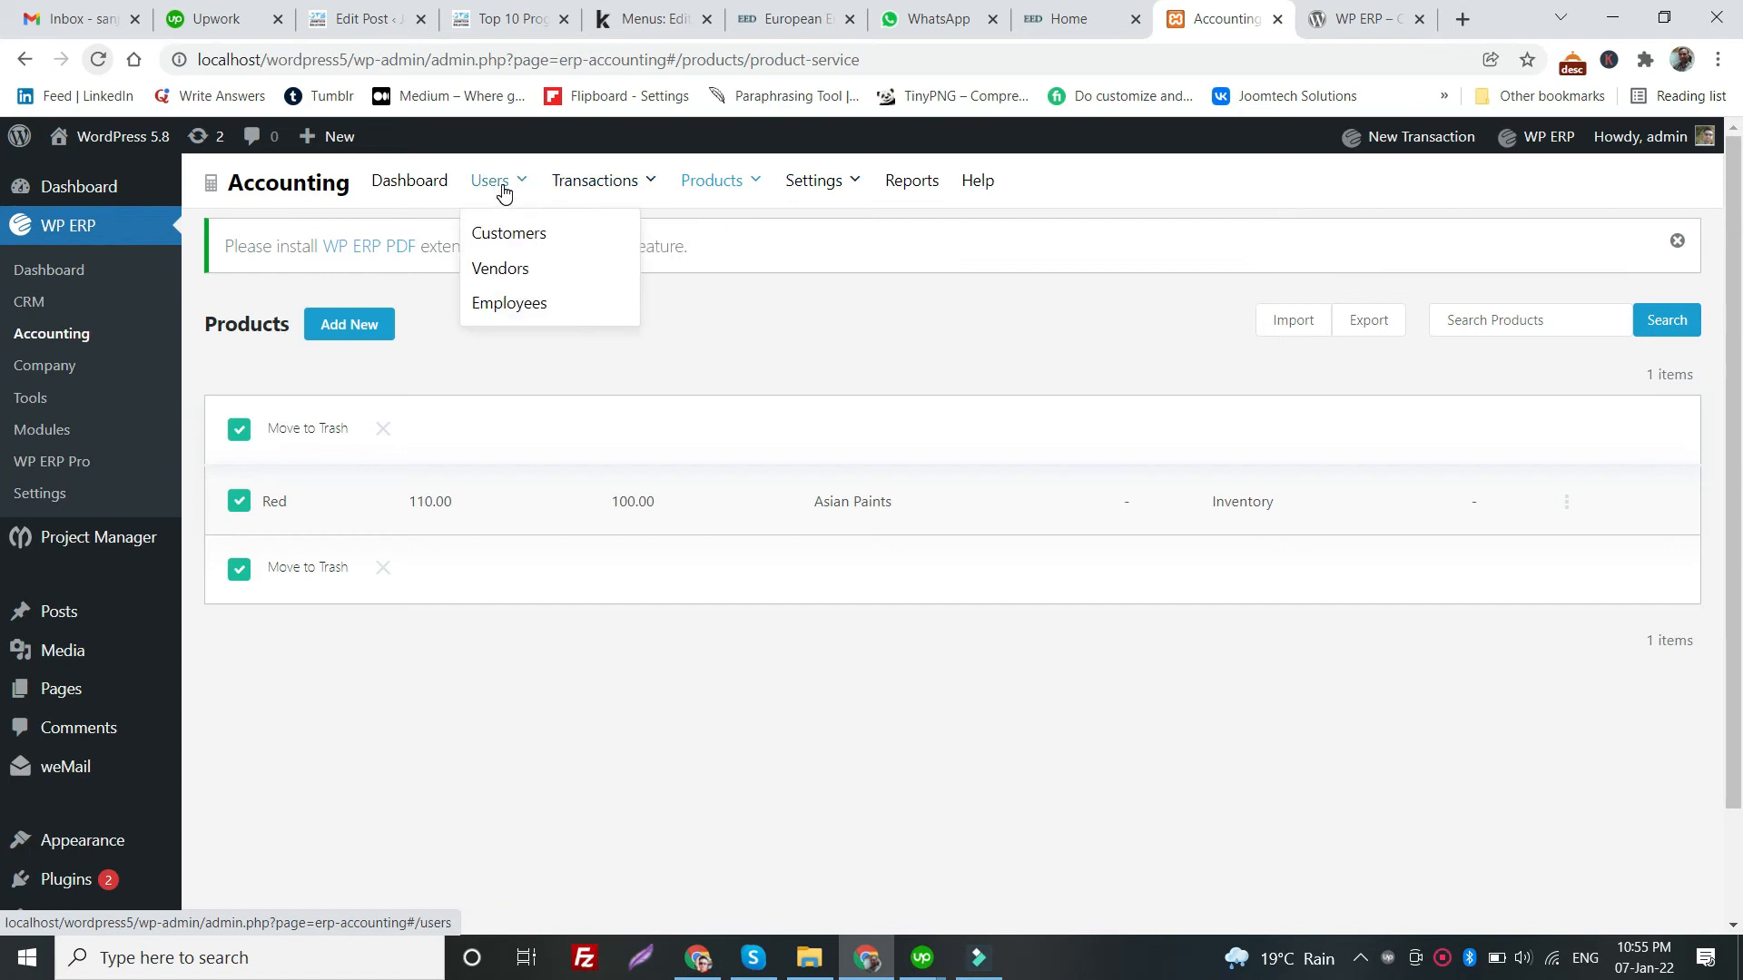
{"action": "mouse_move", "coordinate": [578, 182]}
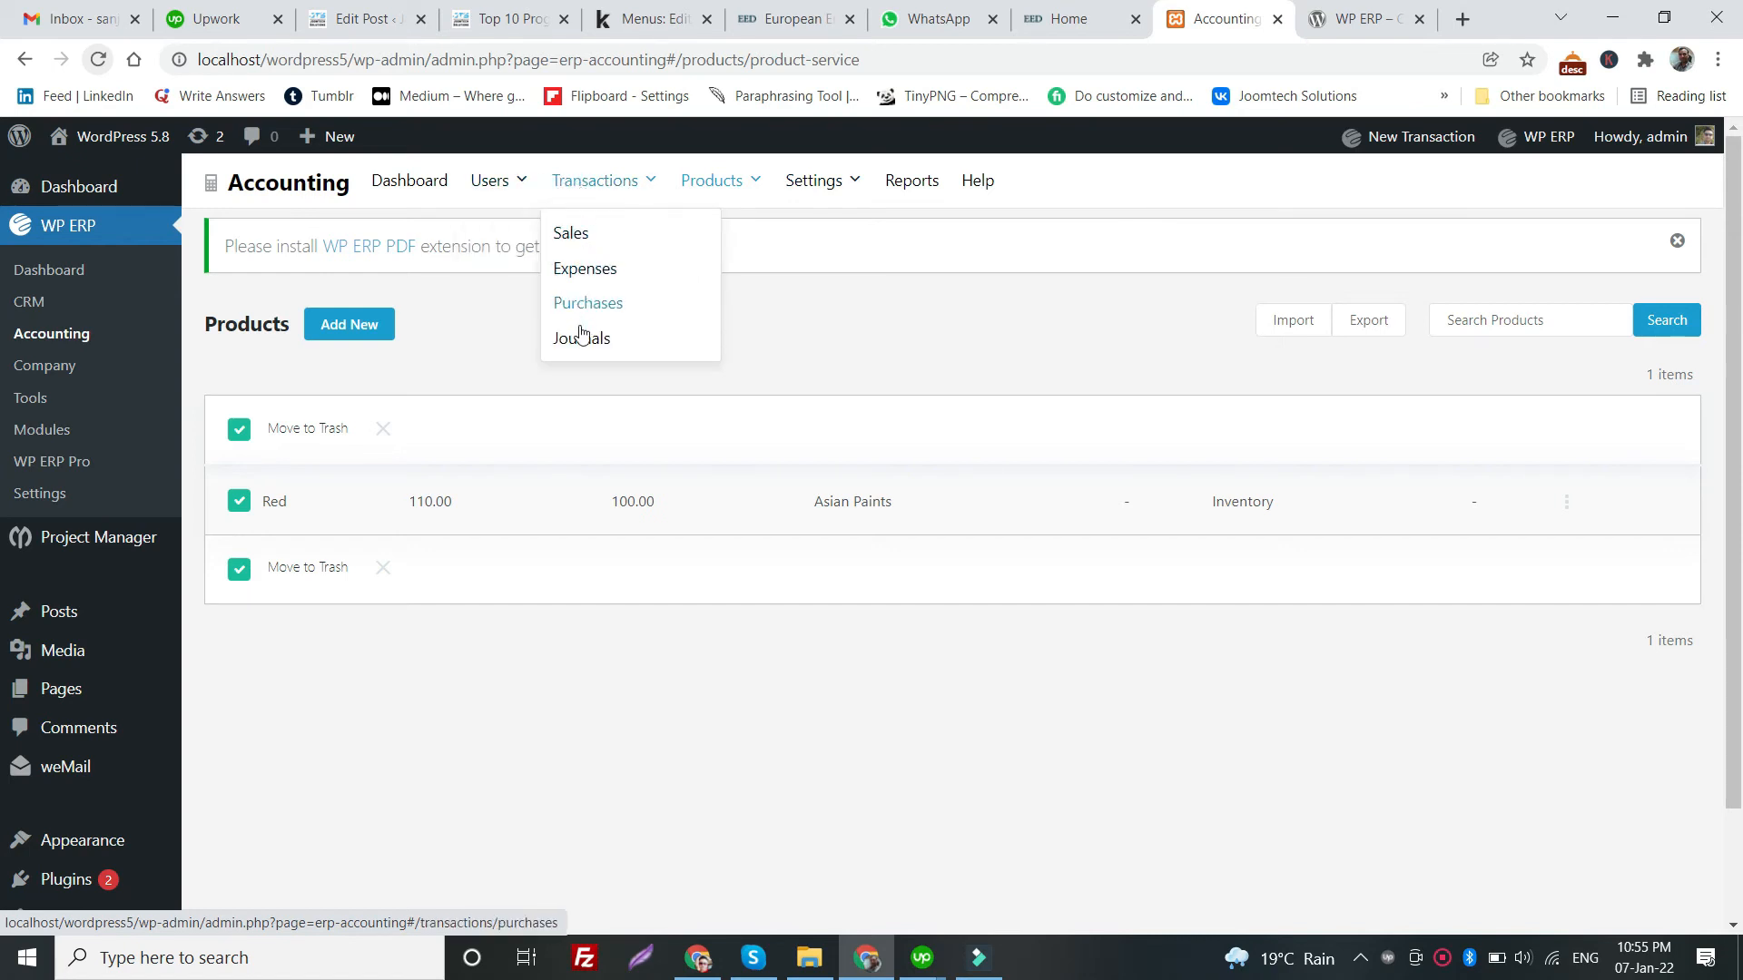
{"action": "mouse_move", "coordinate": [699, 195]}
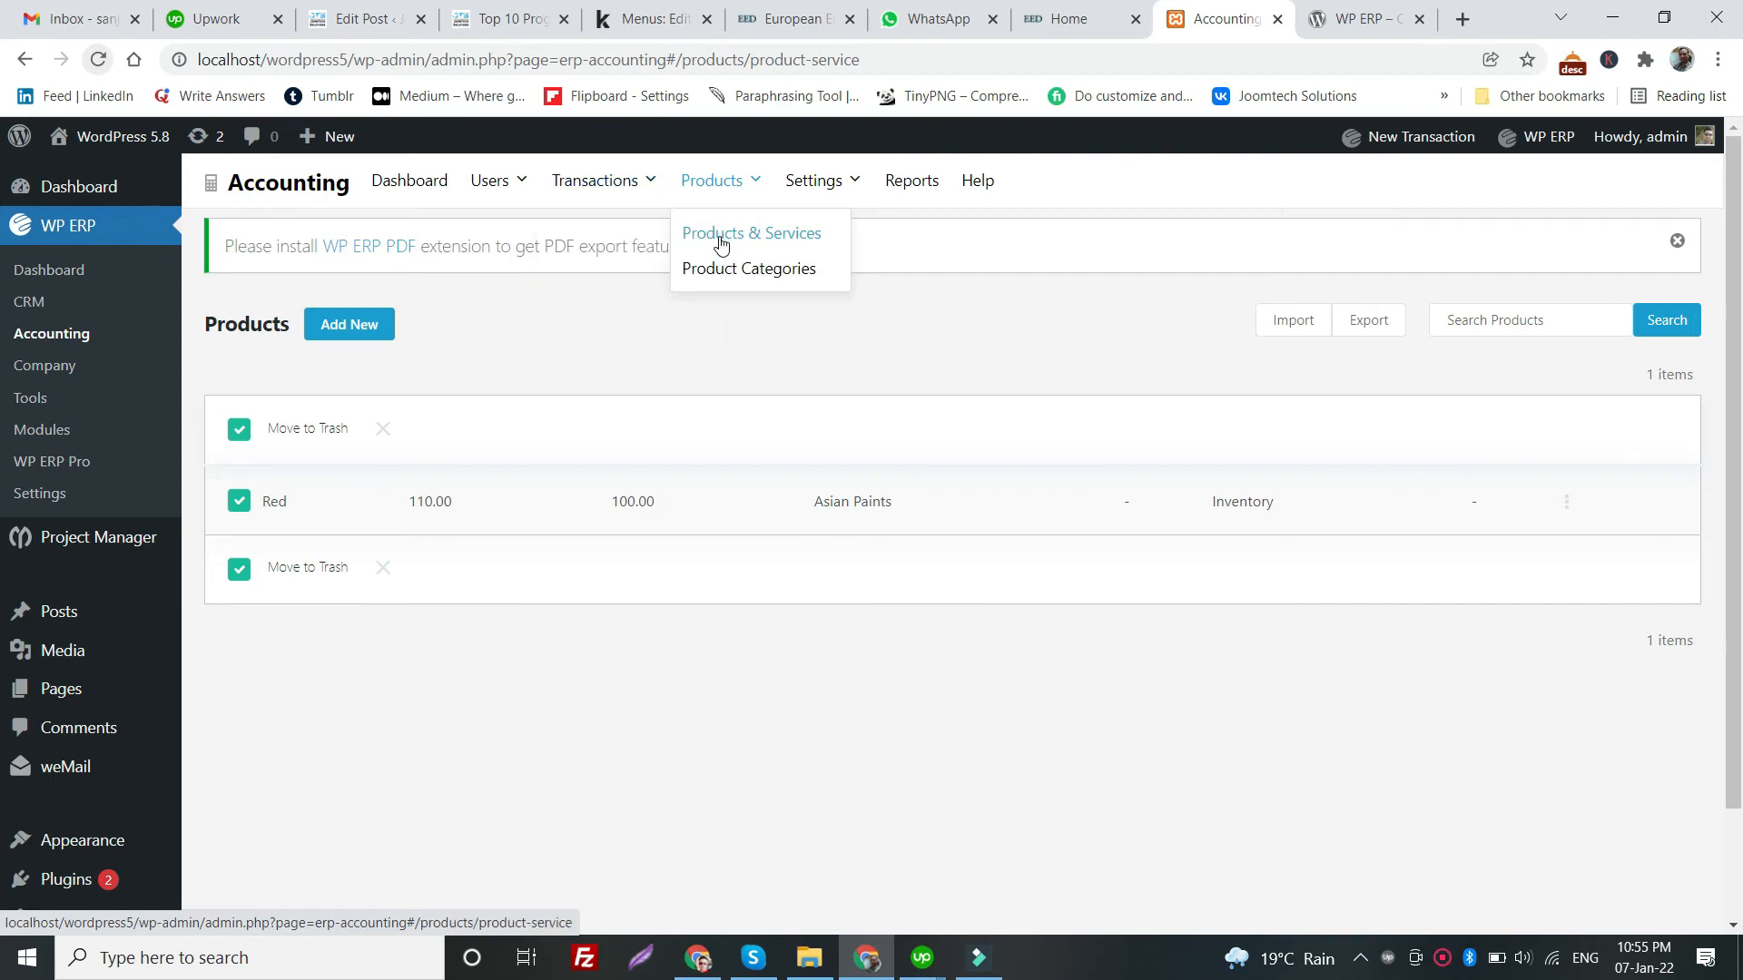
{"action": "mouse_move", "coordinate": [816, 206]}
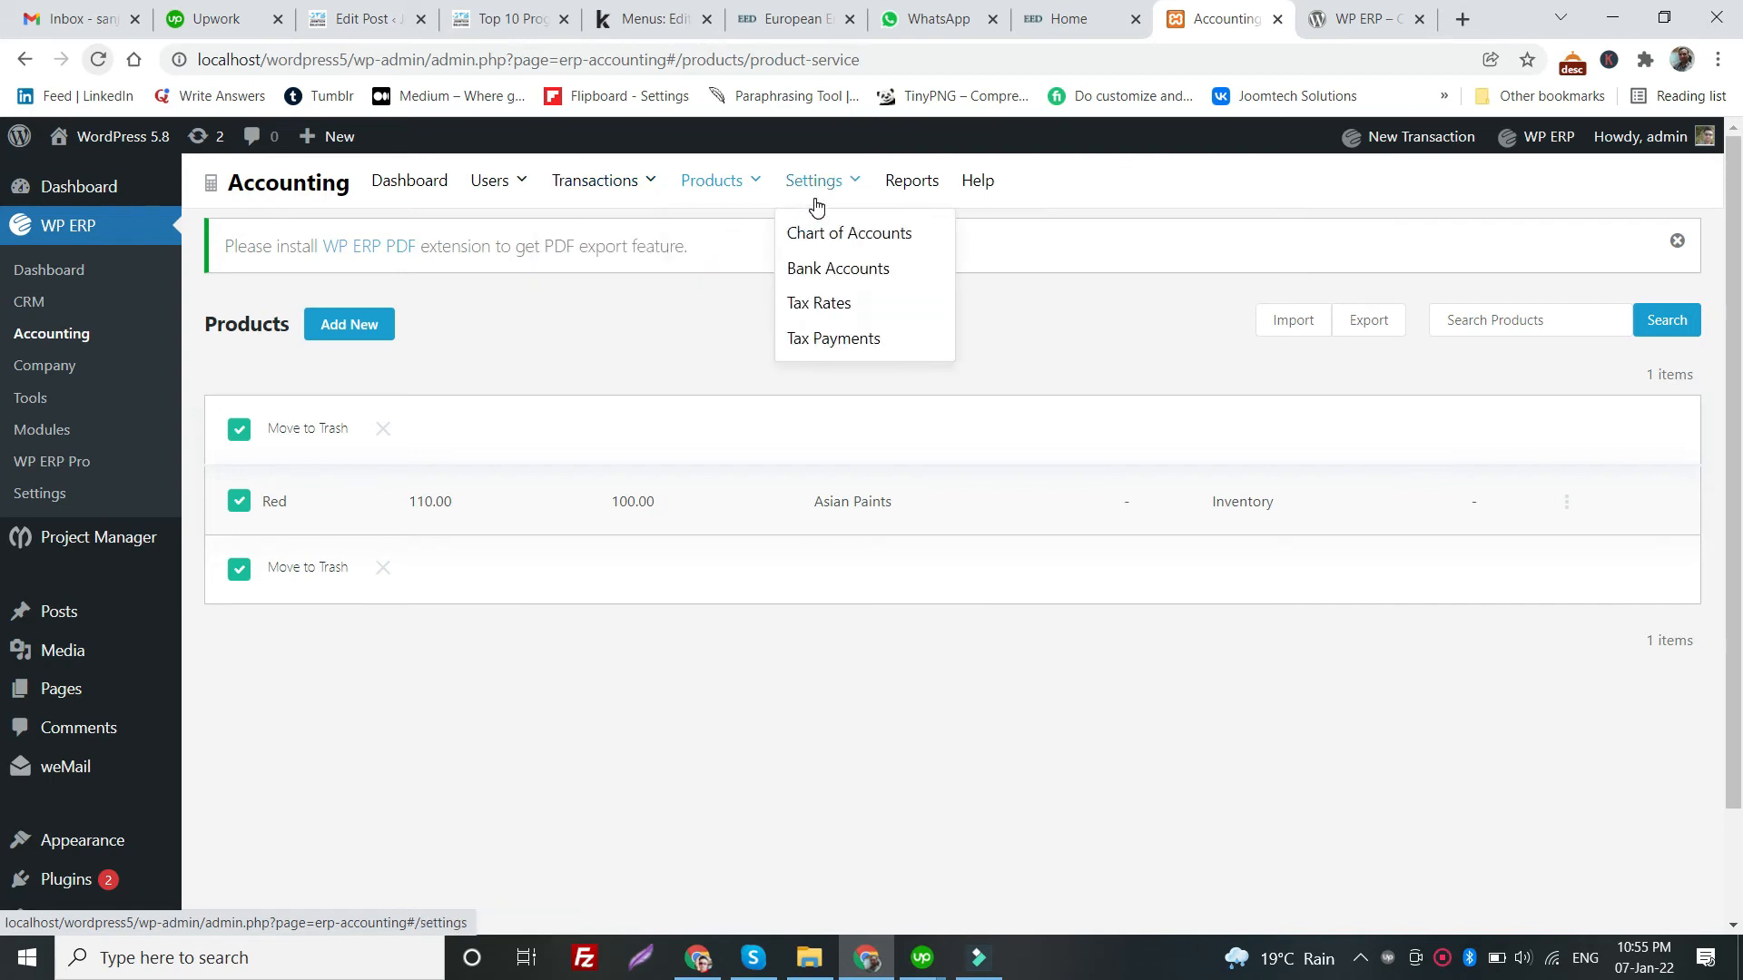
{"action": "left_click", "coordinate": [815, 303]}
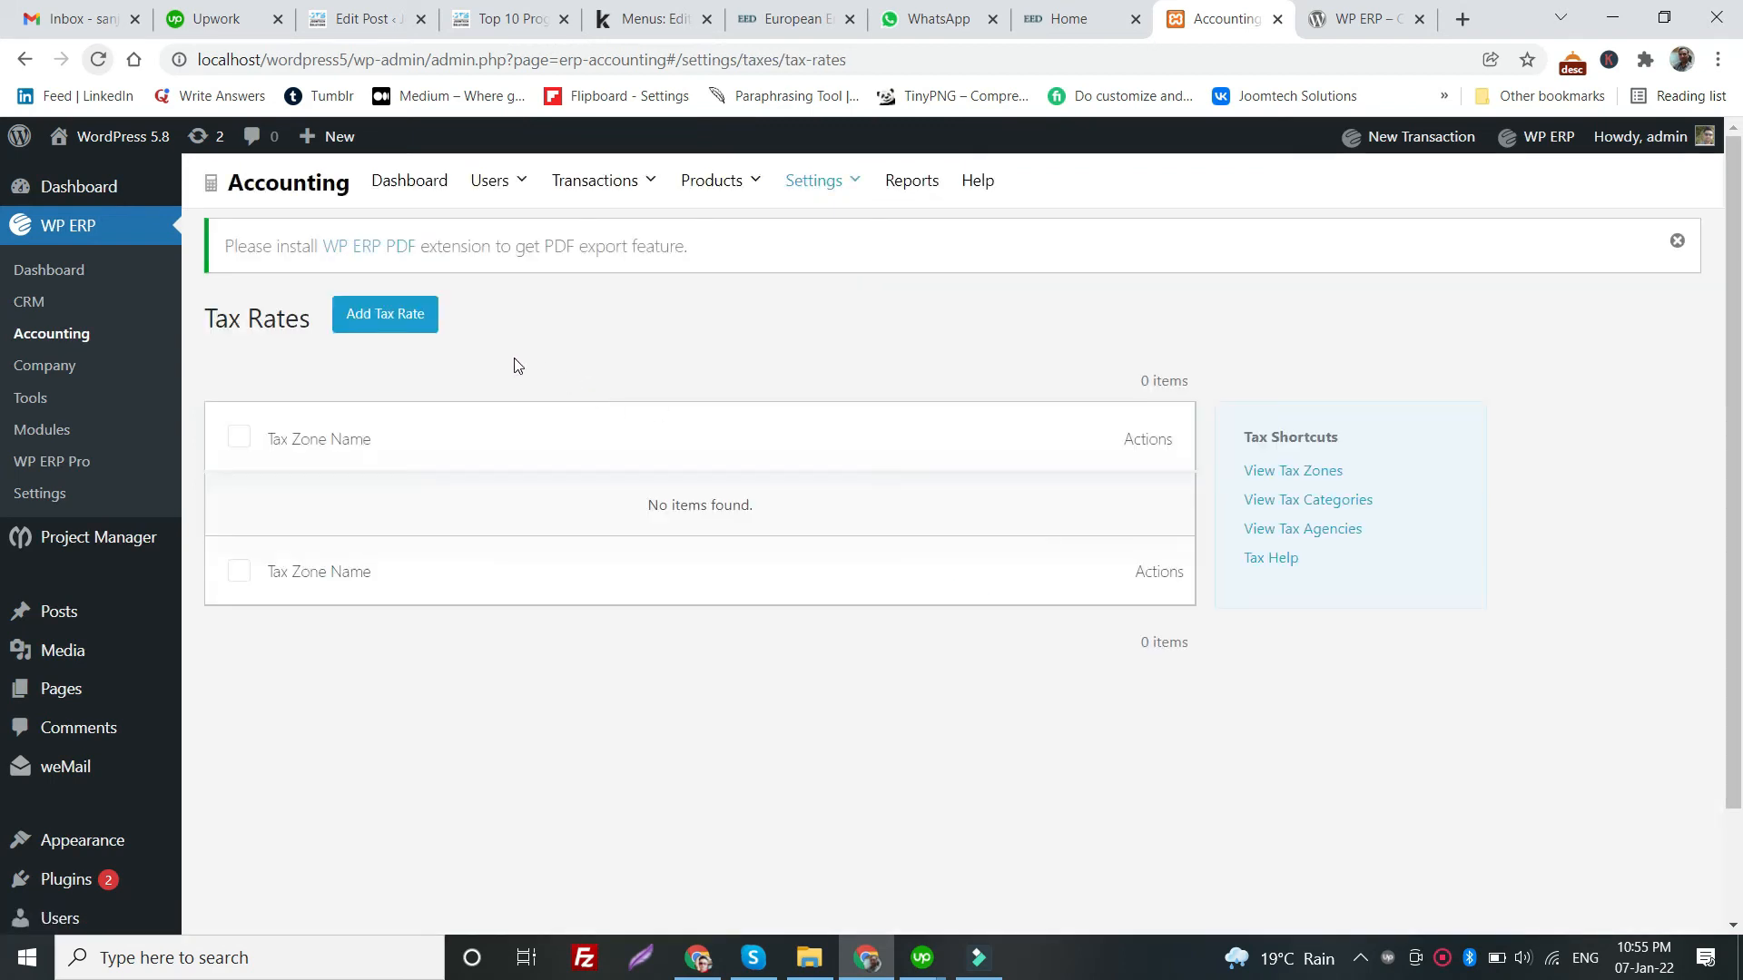
- Start a new tax rate and check the available tax zones, agencies and tax categories
{"action": "left_click", "coordinate": [360, 325]}
{"action": "left_click", "coordinate": [403, 417]}
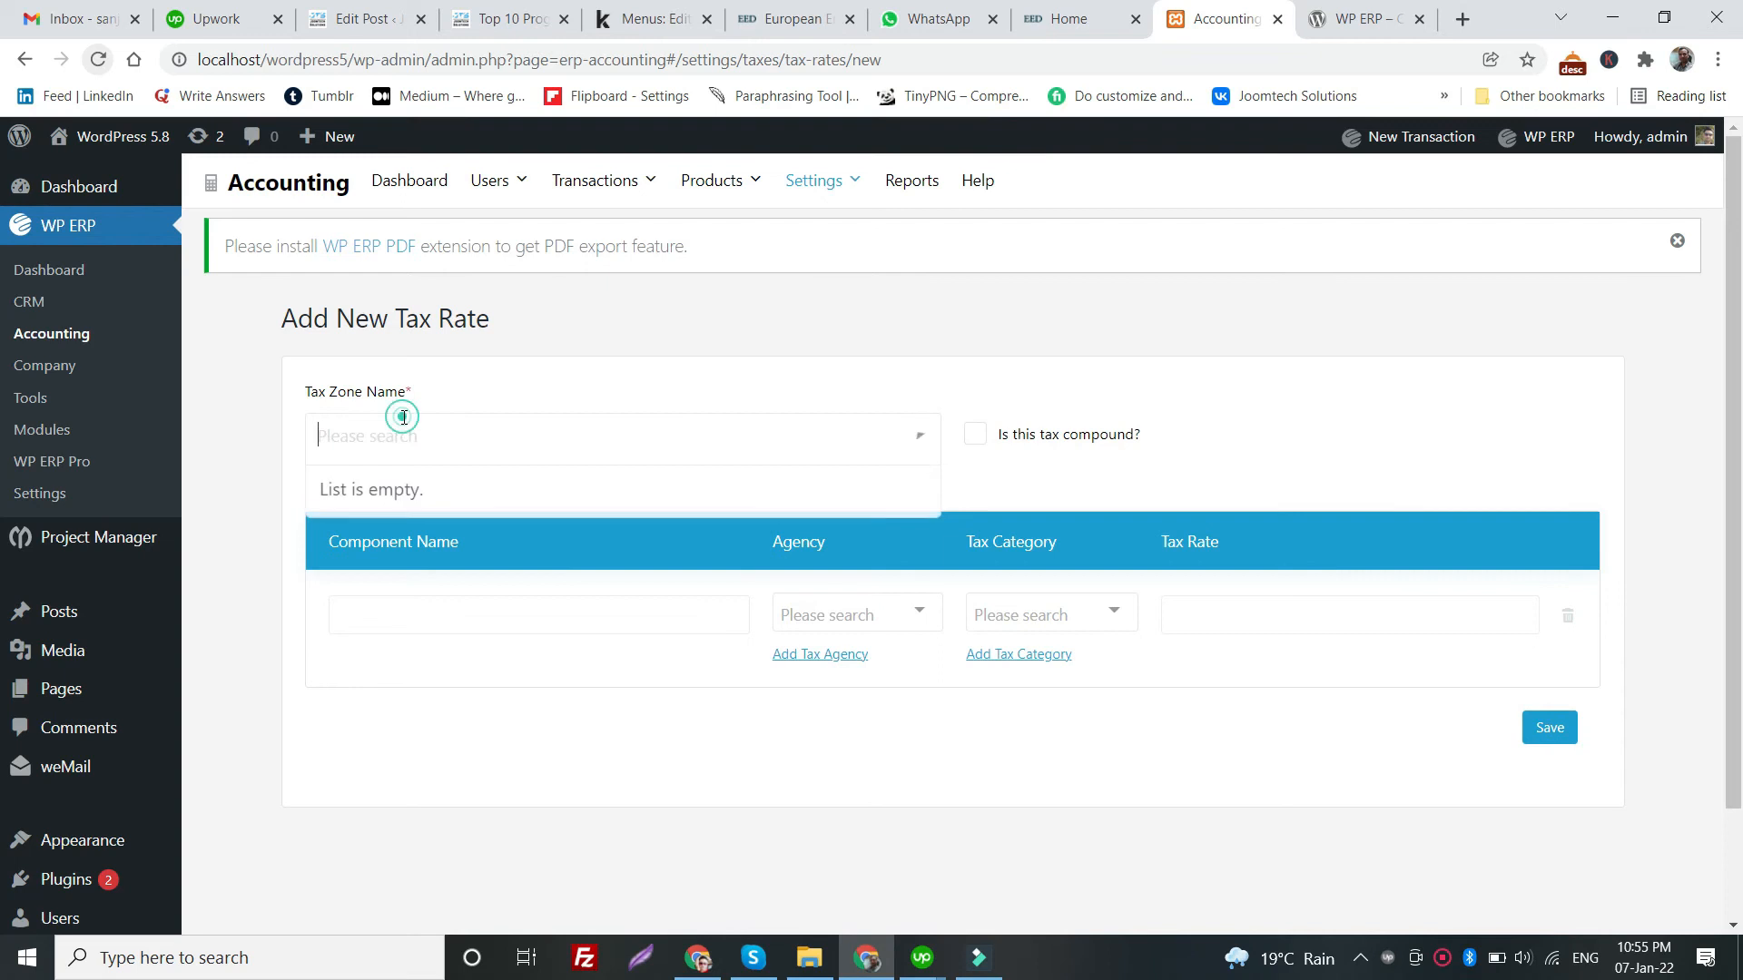
{"action": "left_click", "coordinate": [635, 607]}
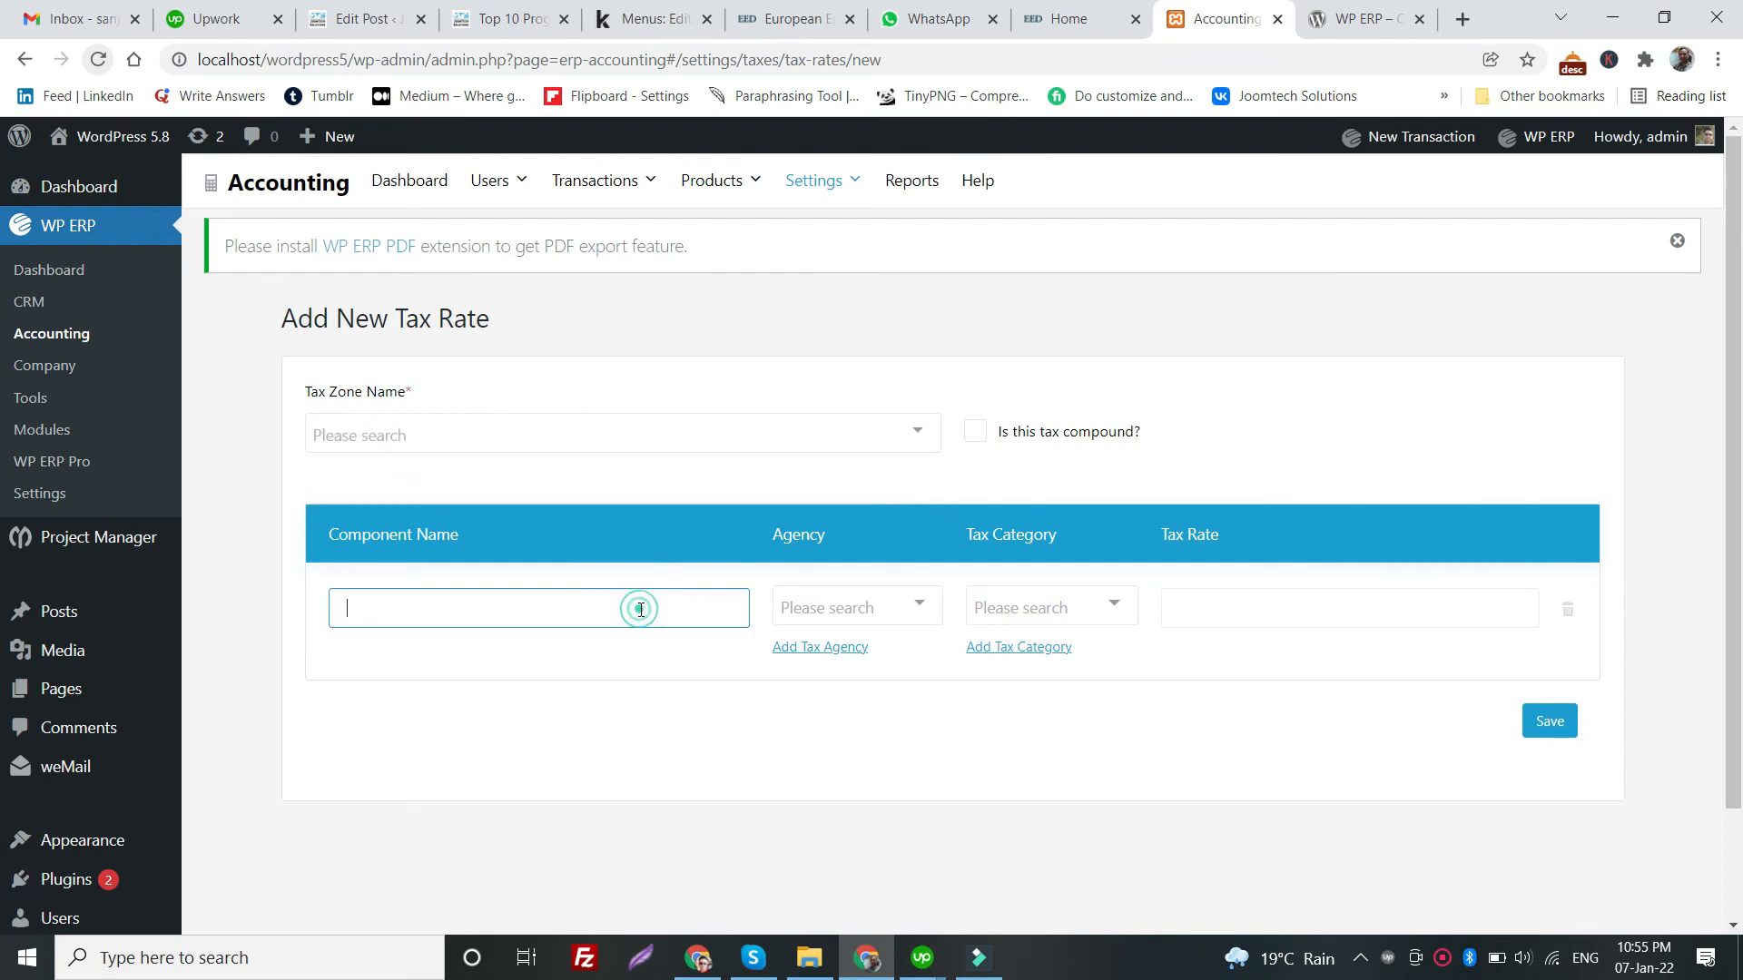
{"action": "left_click", "coordinate": [817, 614]}
{"action": "left_click", "coordinate": [1105, 614]}
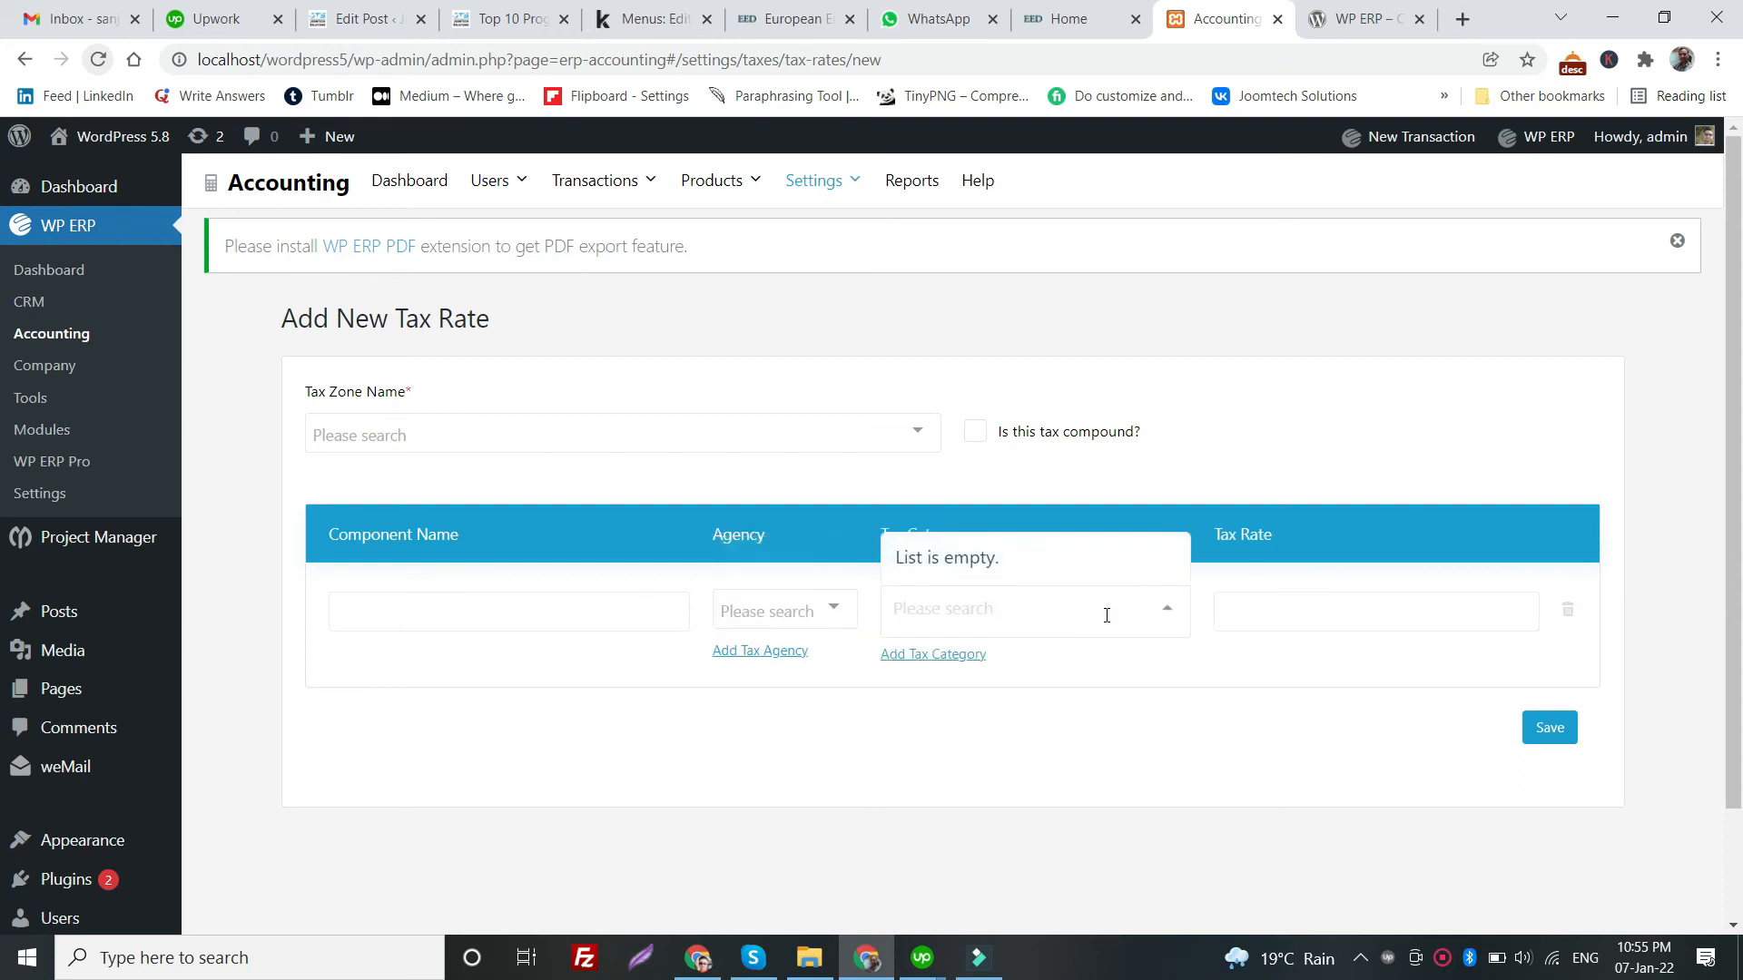
{"action": "left_click", "coordinate": [521, 614]}
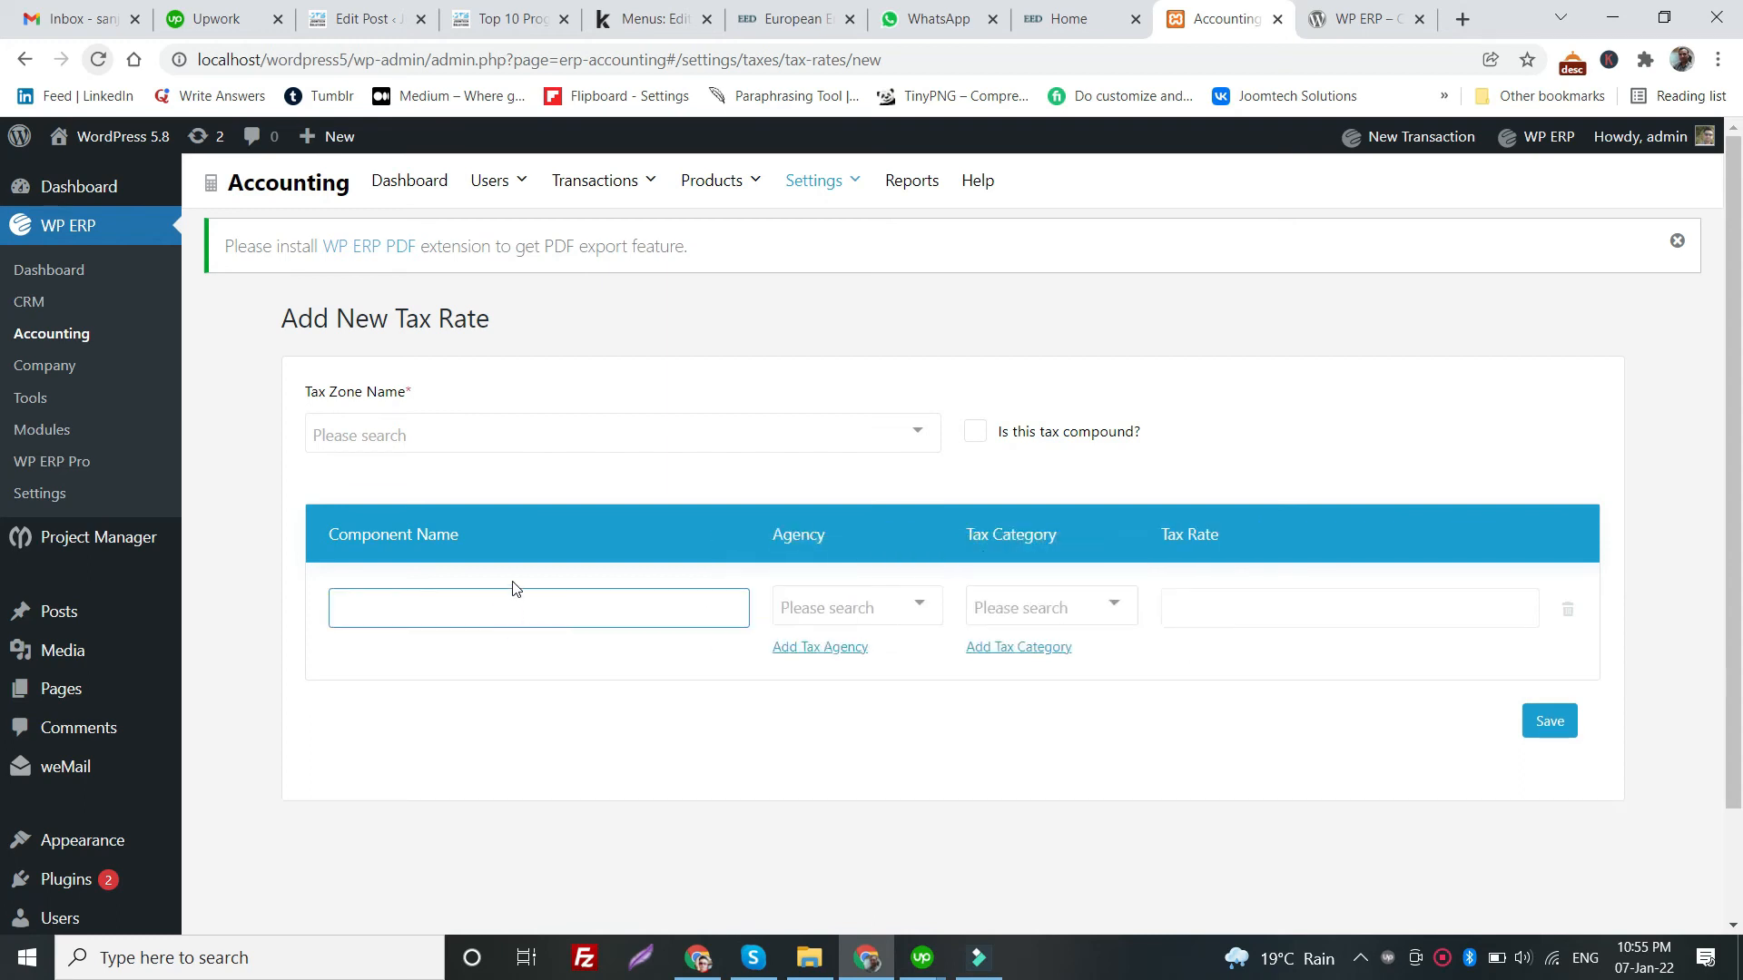
- Go to the tax payments in the Accounting module's settings and start a new tax payment
{"action": "mouse_move", "coordinate": [656, 208]}
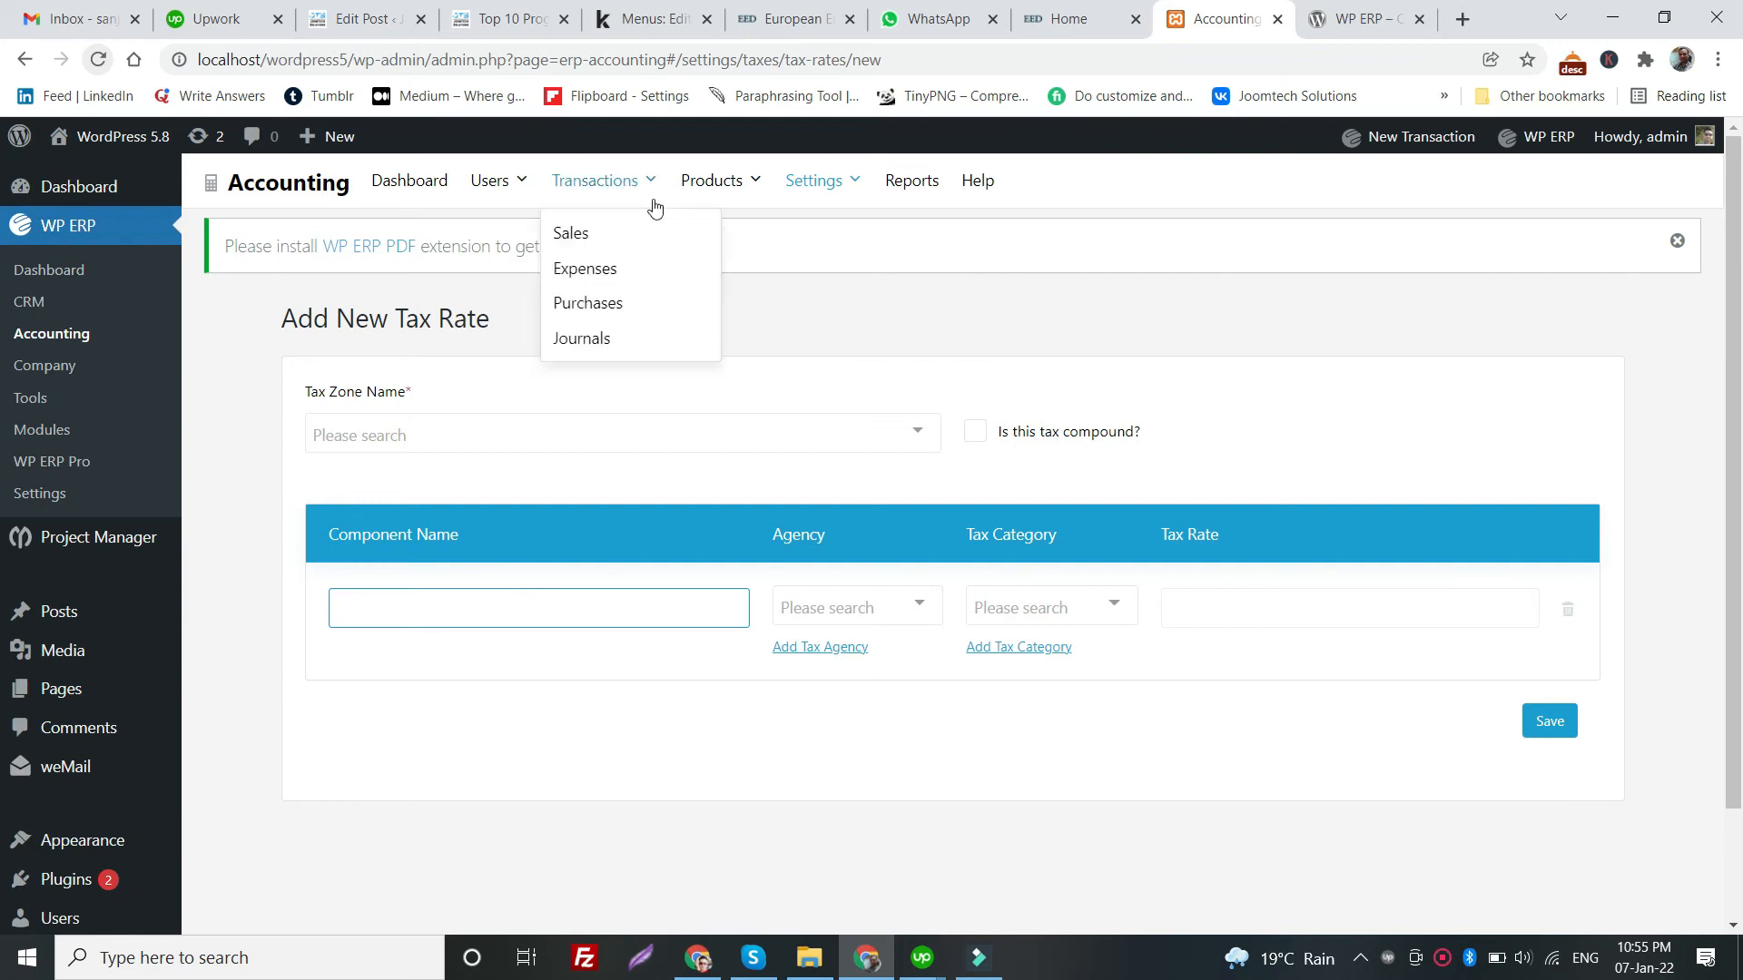
{"action": "mouse_move", "coordinate": [802, 189]}
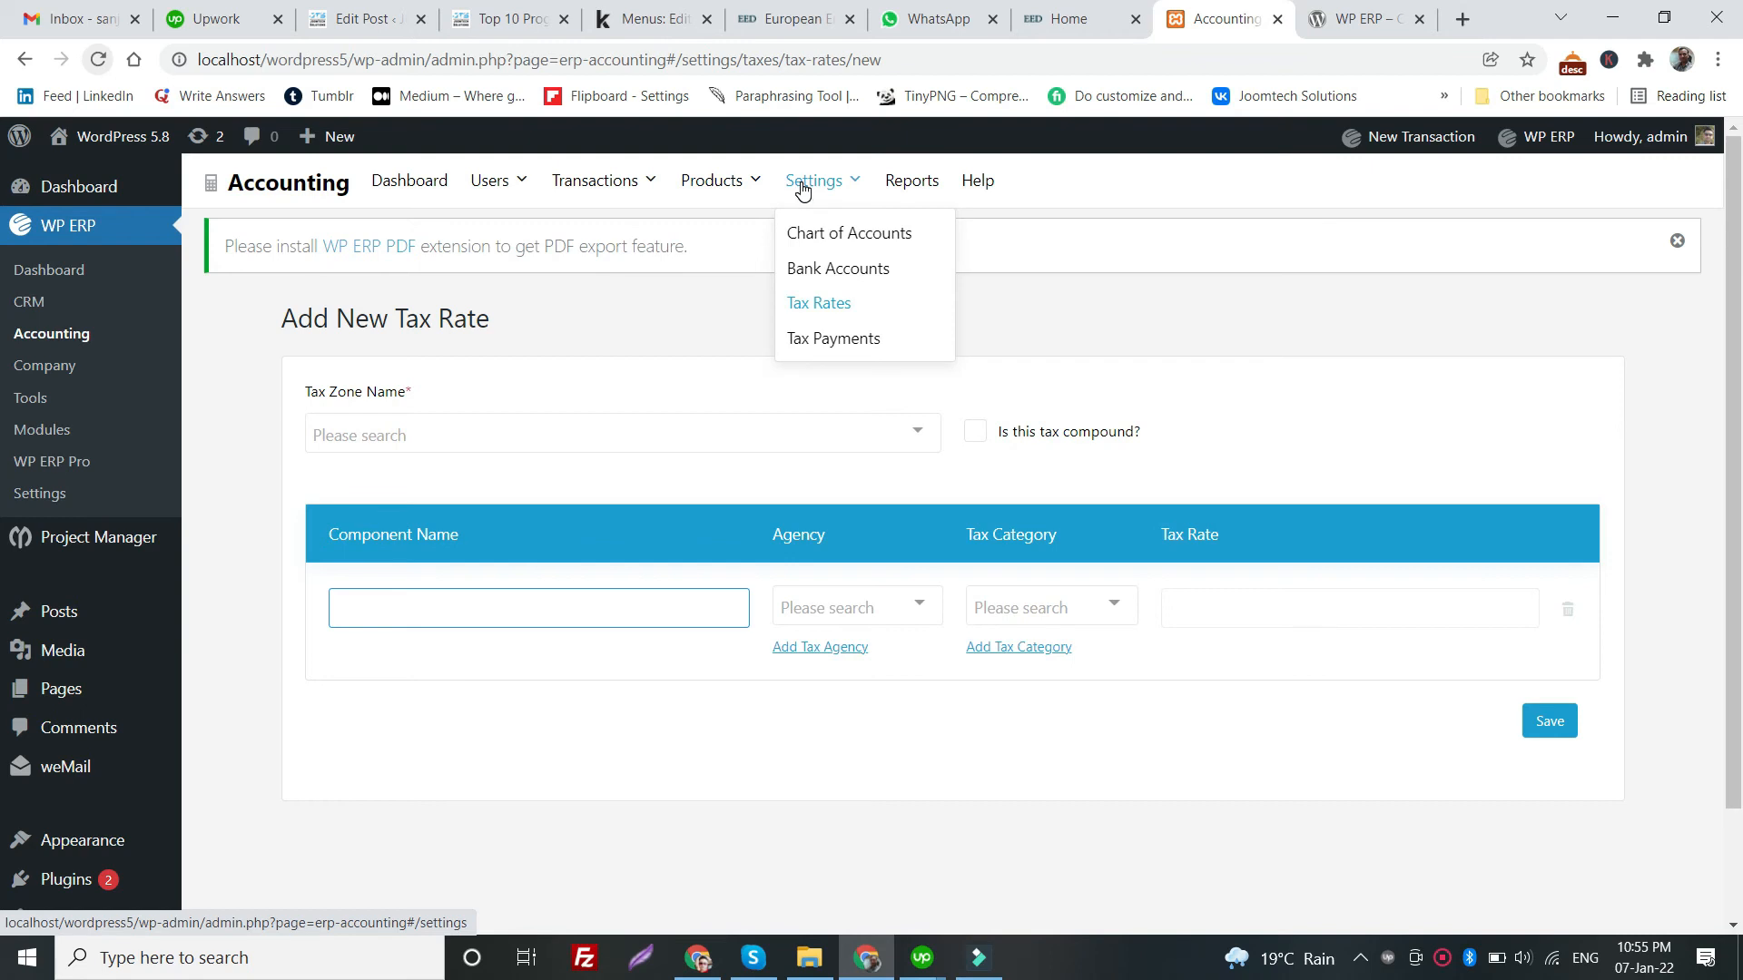
{"action": "left_click", "coordinate": [826, 339]}
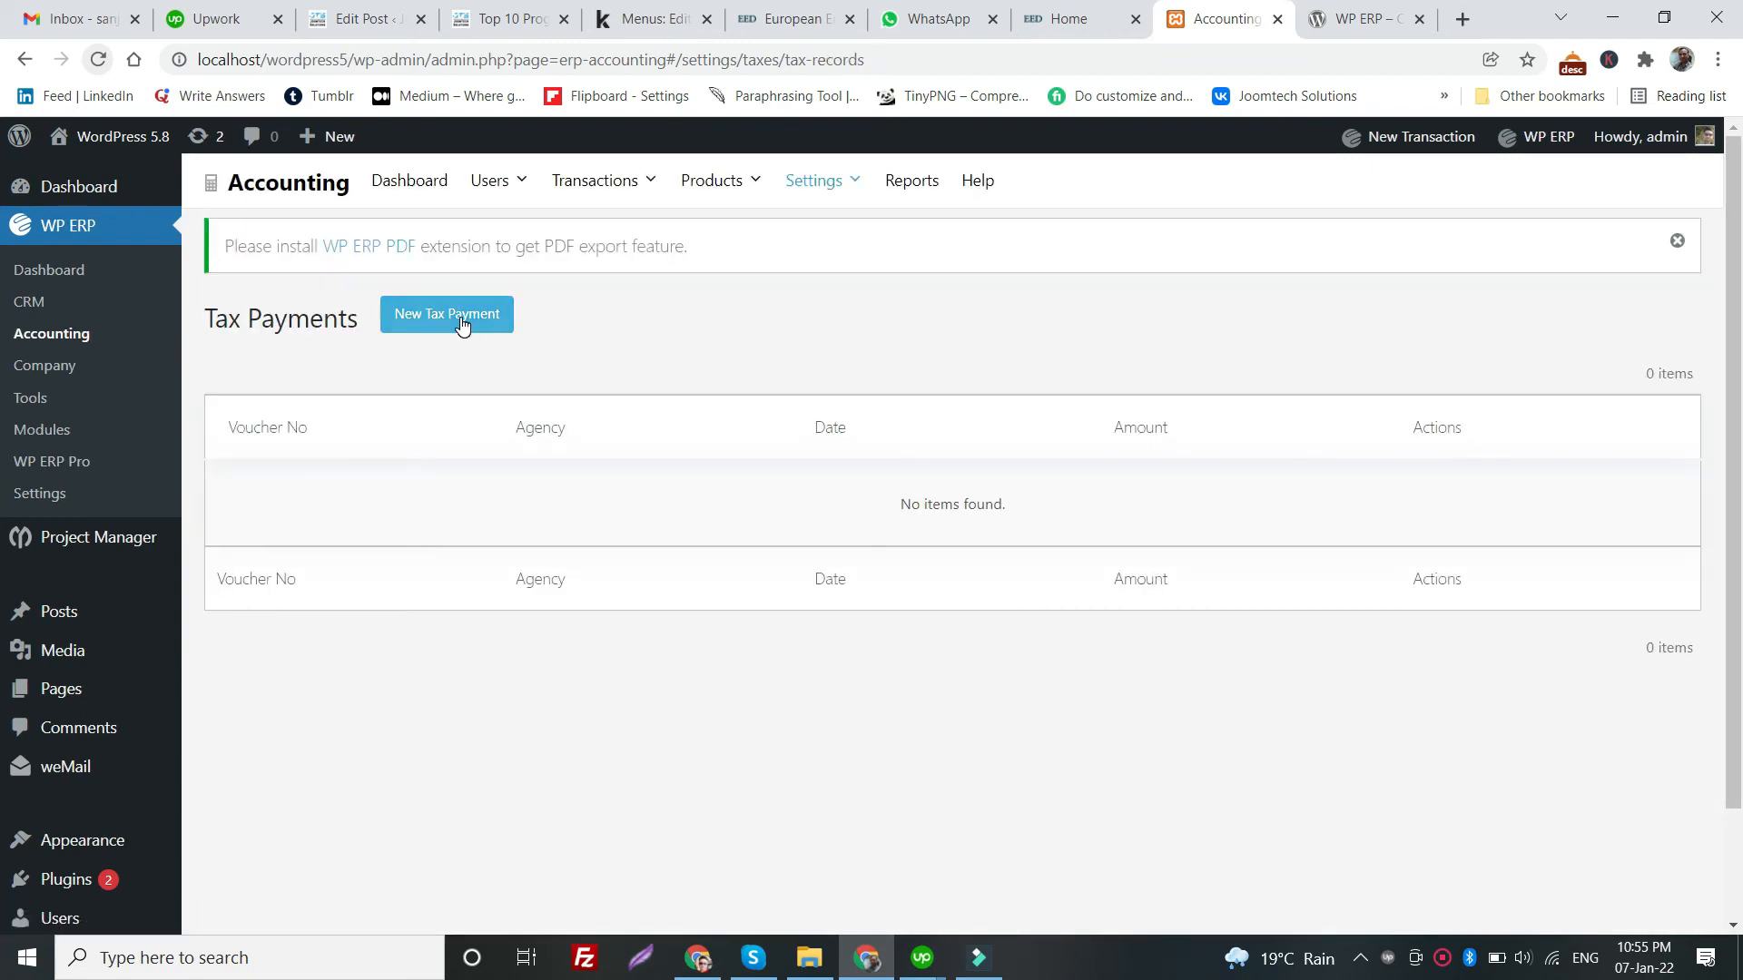
{"action": "left_click", "coordinate": [462, 324]}
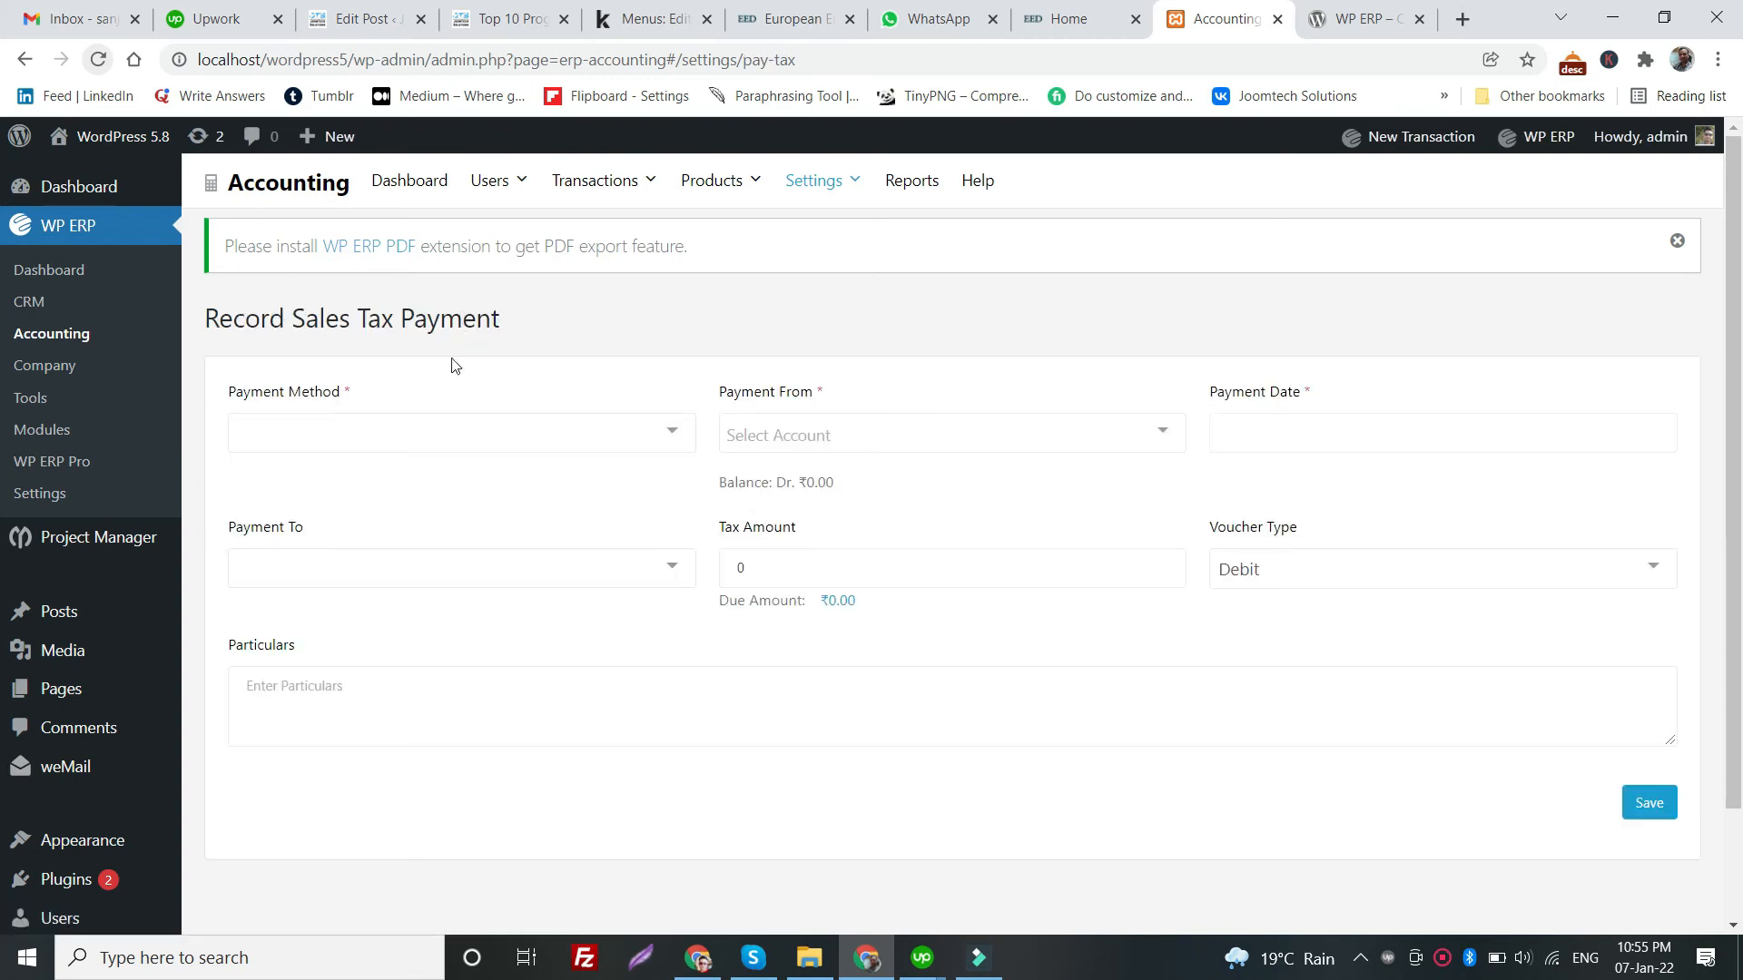
- Choose Cash as the account the tax payment comes from and set the payment method to Cash
{"action": "left_click", "coordinate": [454, 433]}
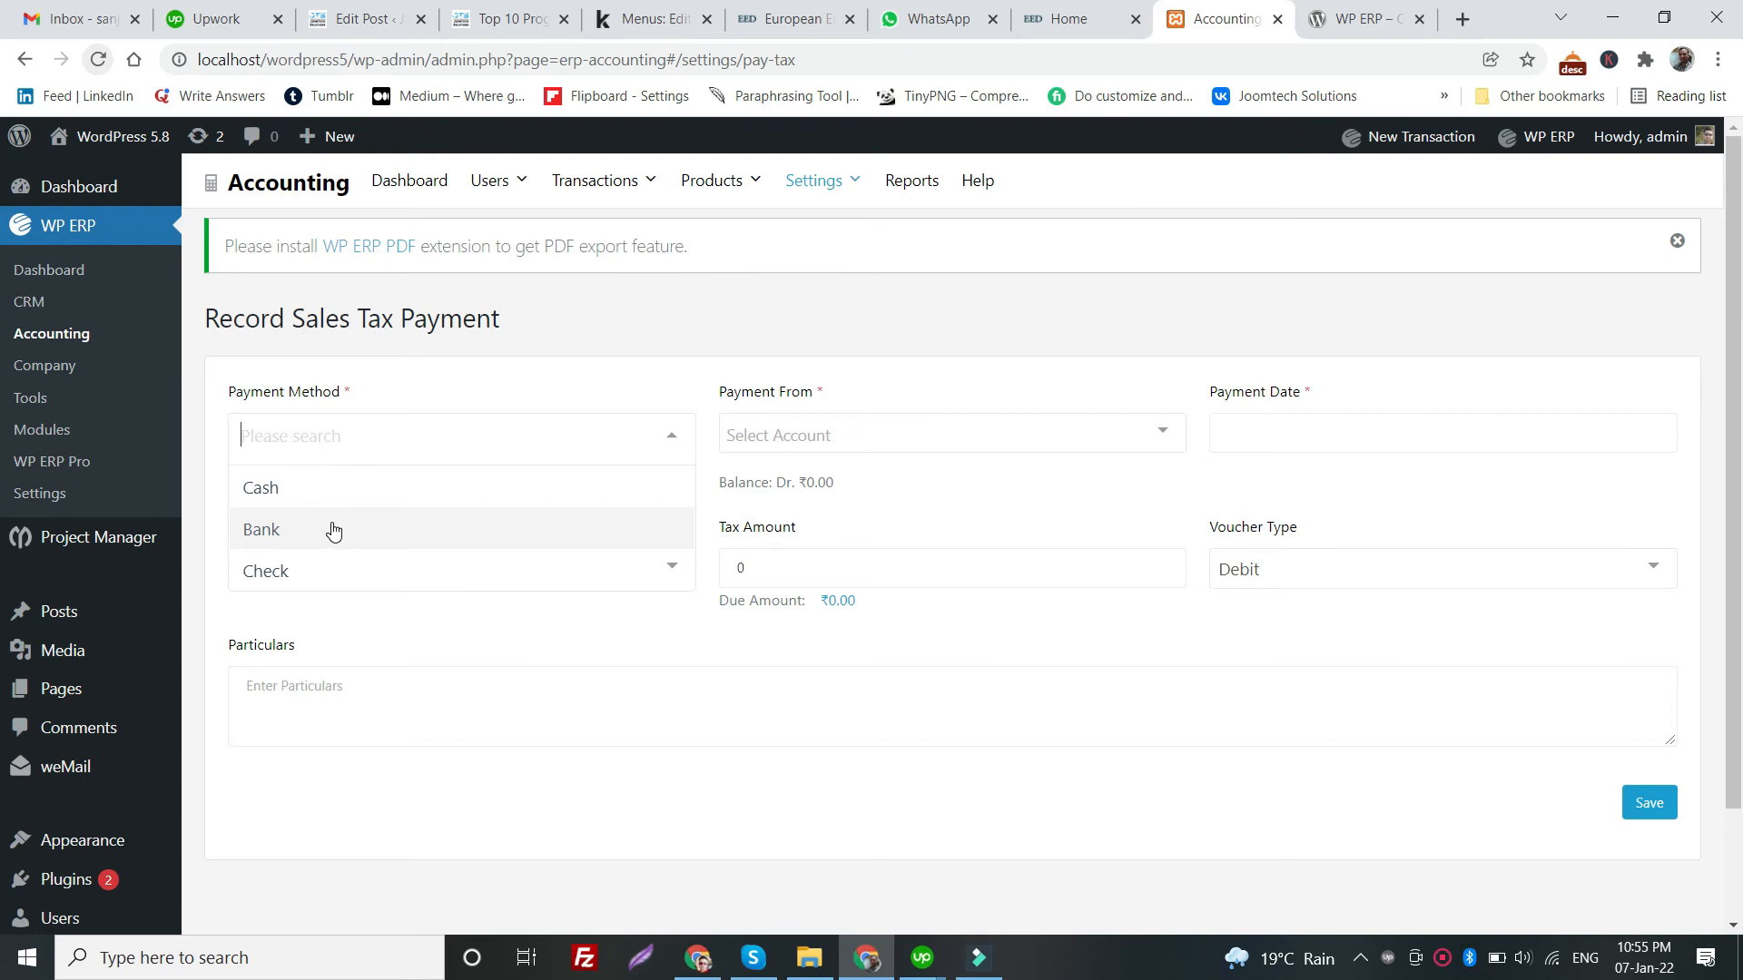
{"action": "left_click", "coordinate": [584, 478]}
{"action": "left_click", "coordinate": [934, 436]}
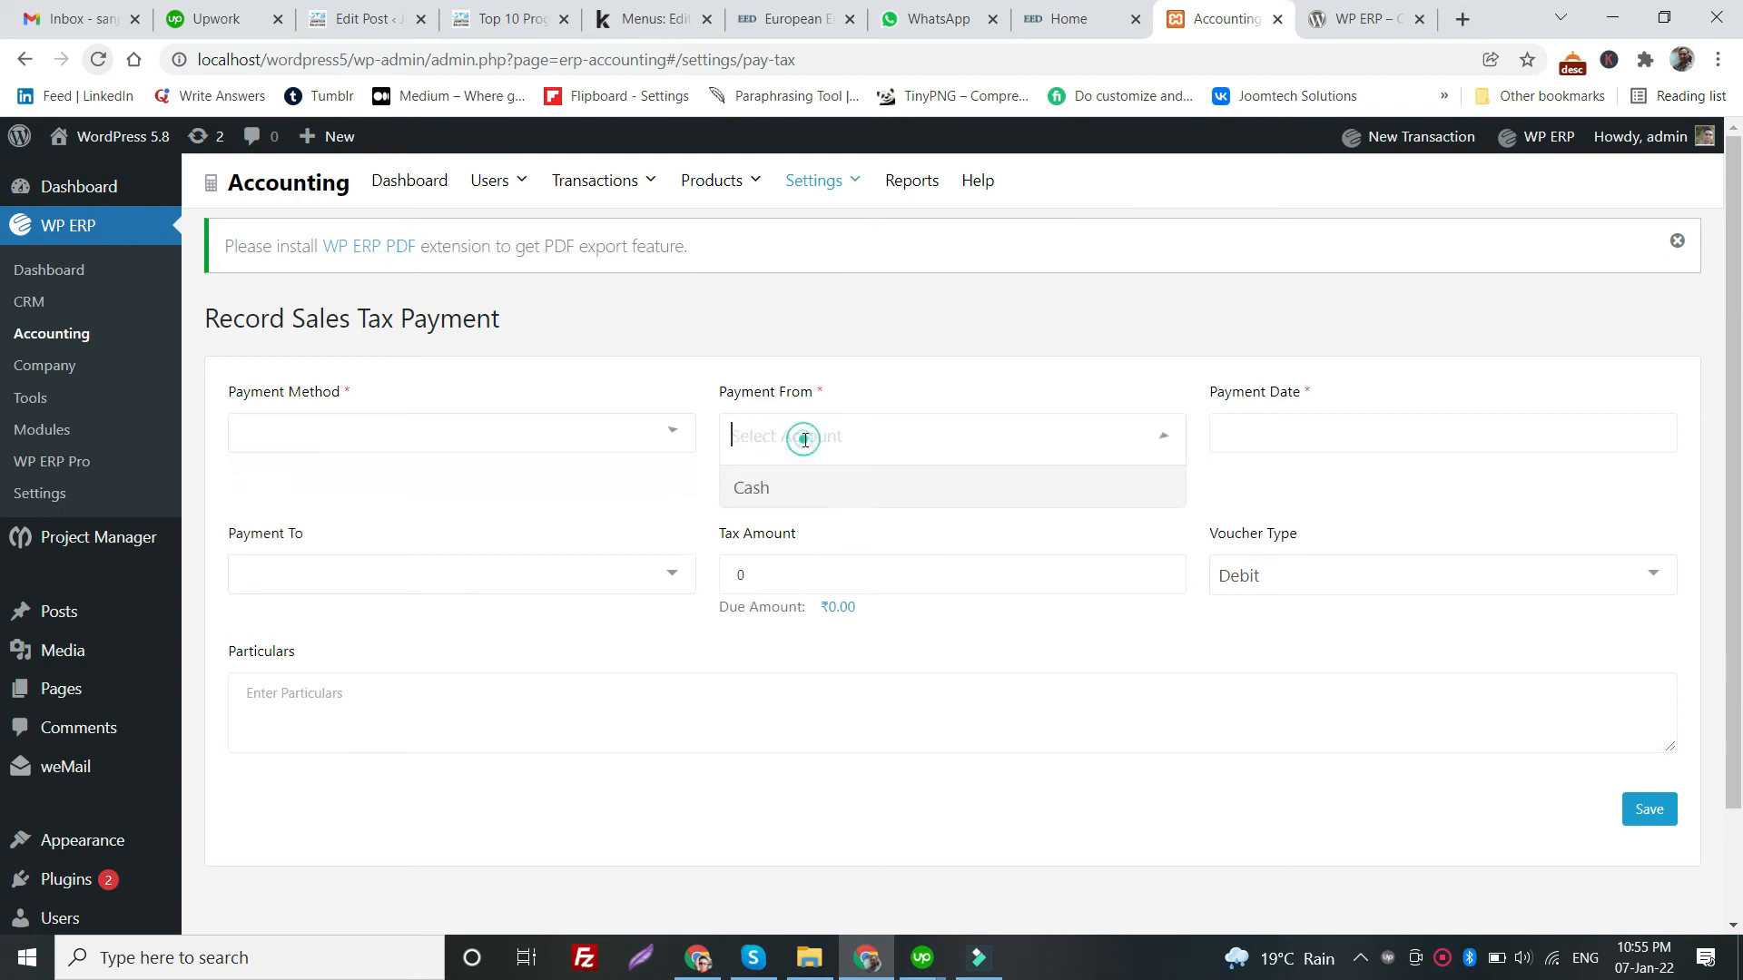
{"action": "left_click", "coordinate": [791, 487]}
{"action": "left_click", "coordinate": [599, 446]}
{"action": "left_click", "coordinate": [584, 478]}
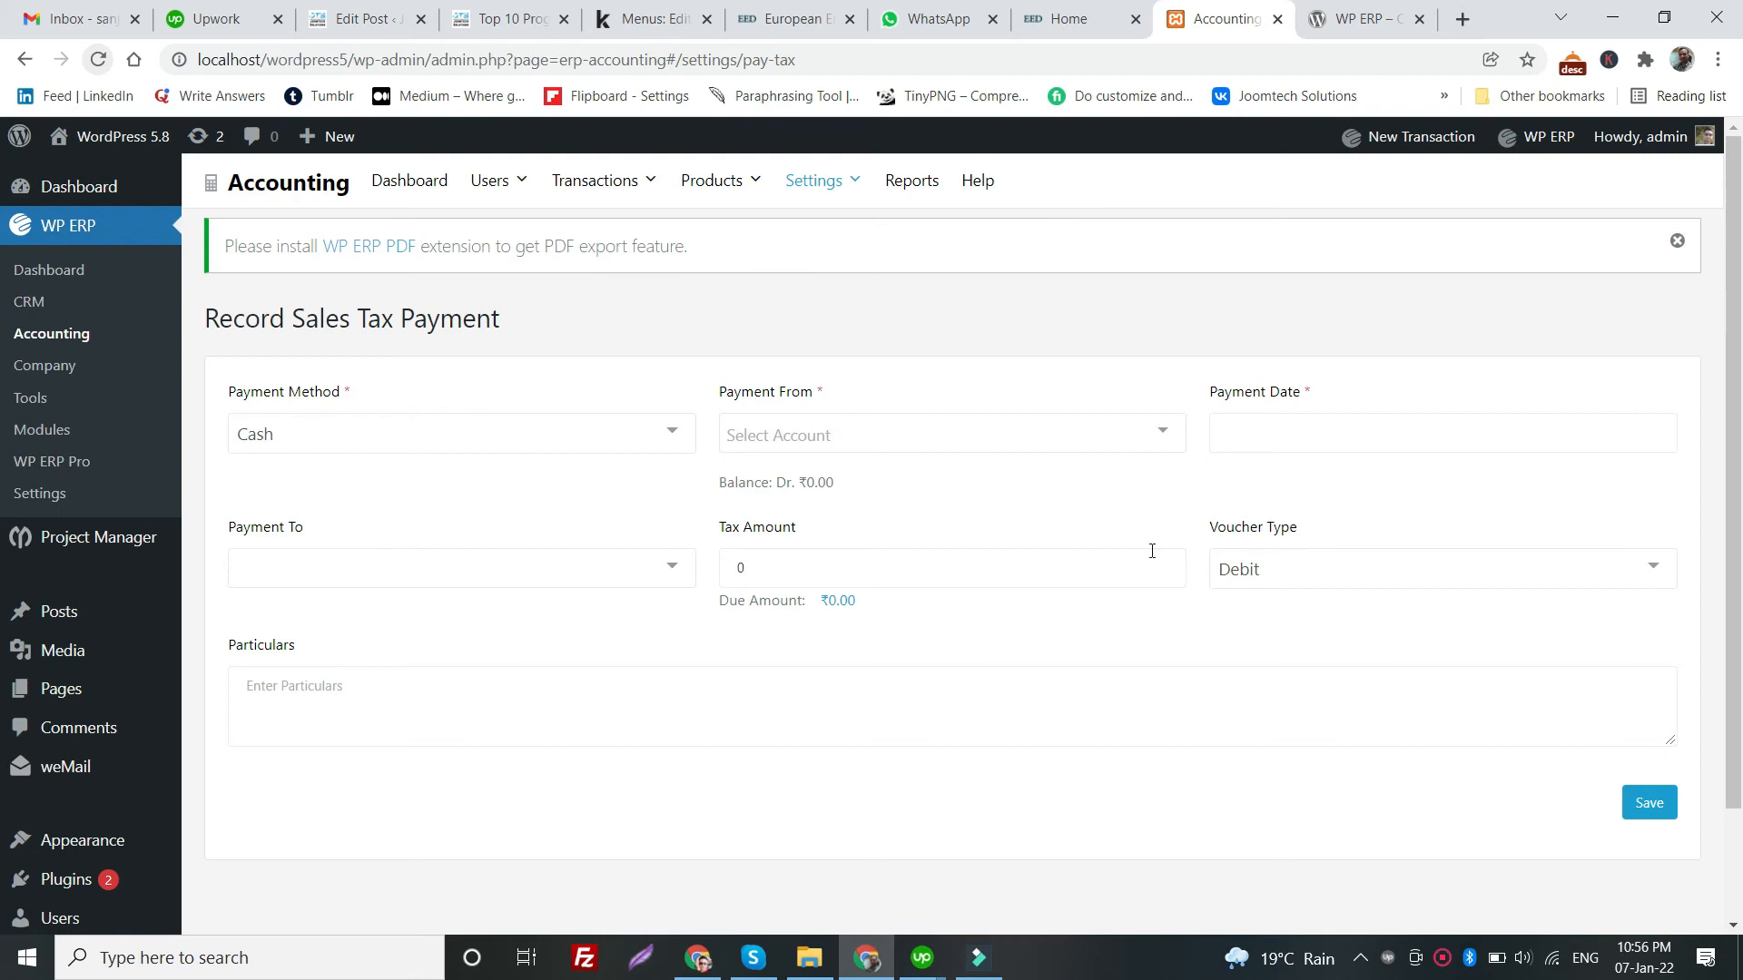
- Return to the list of products and services and open the product Red for editing
{"action": "mouse_move", "coordinate": [608, 194]}
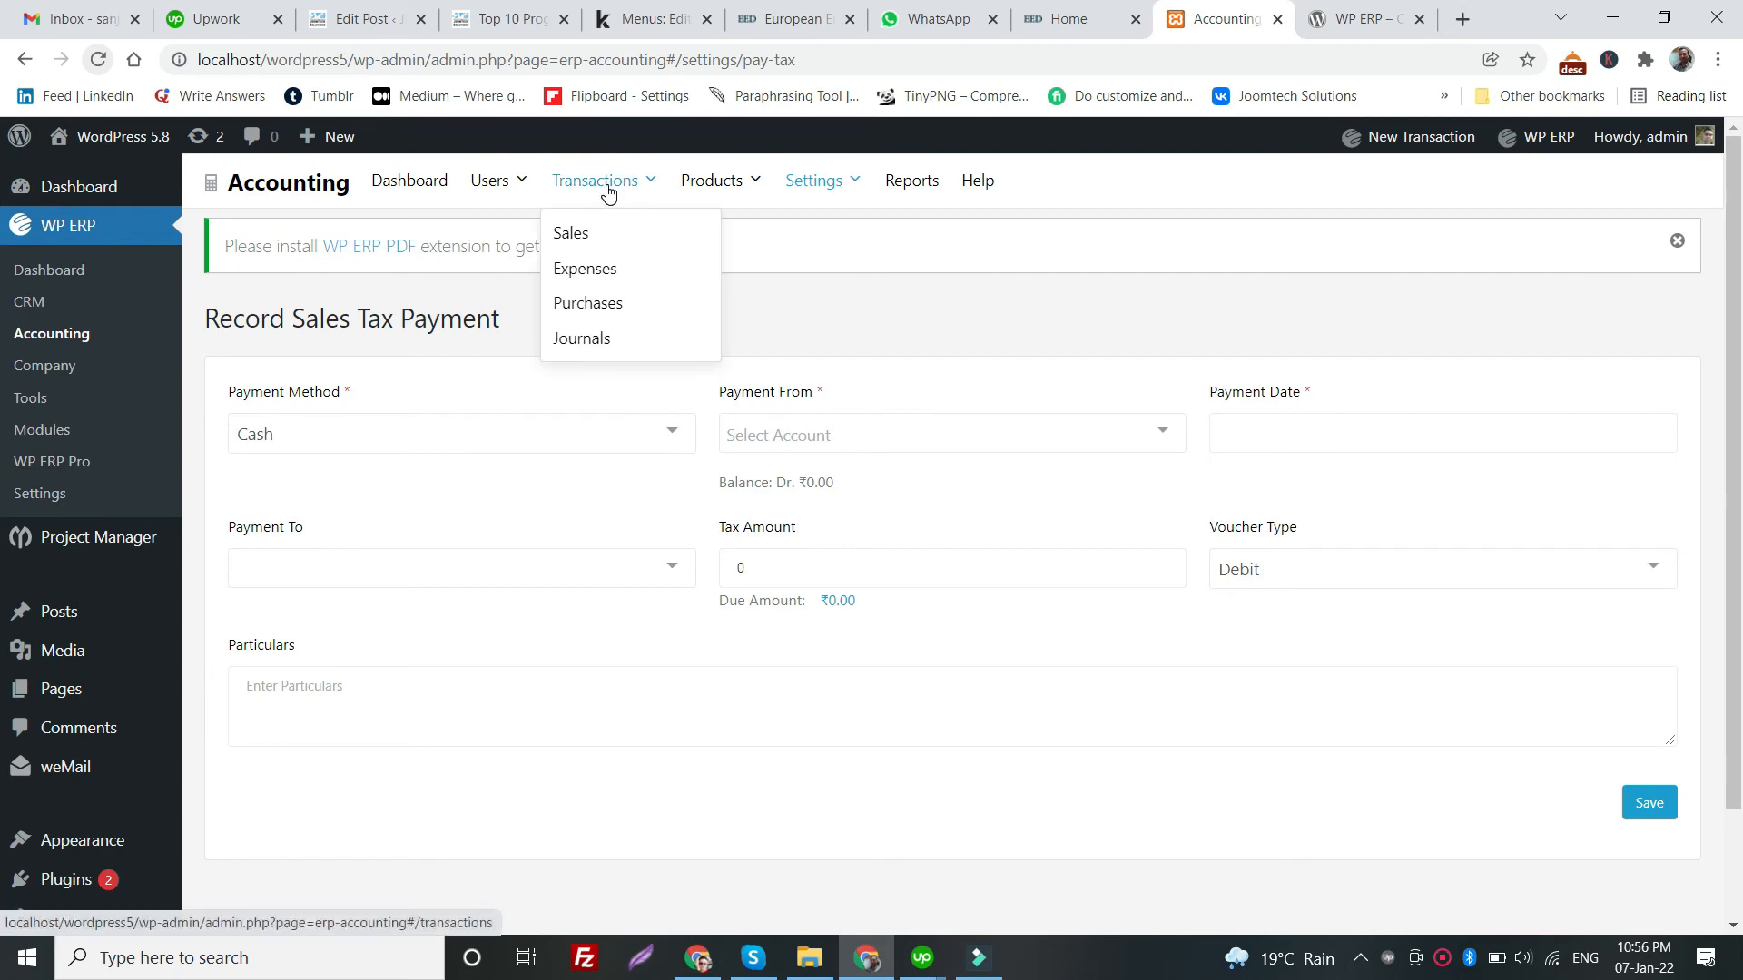
{"action": "mouse_move", "coordinate": [479, 193]}
{"action": "mouse_move", "coordinate": [714, 201]}
{"action": "left_click", "coordinate": [743, 234]}
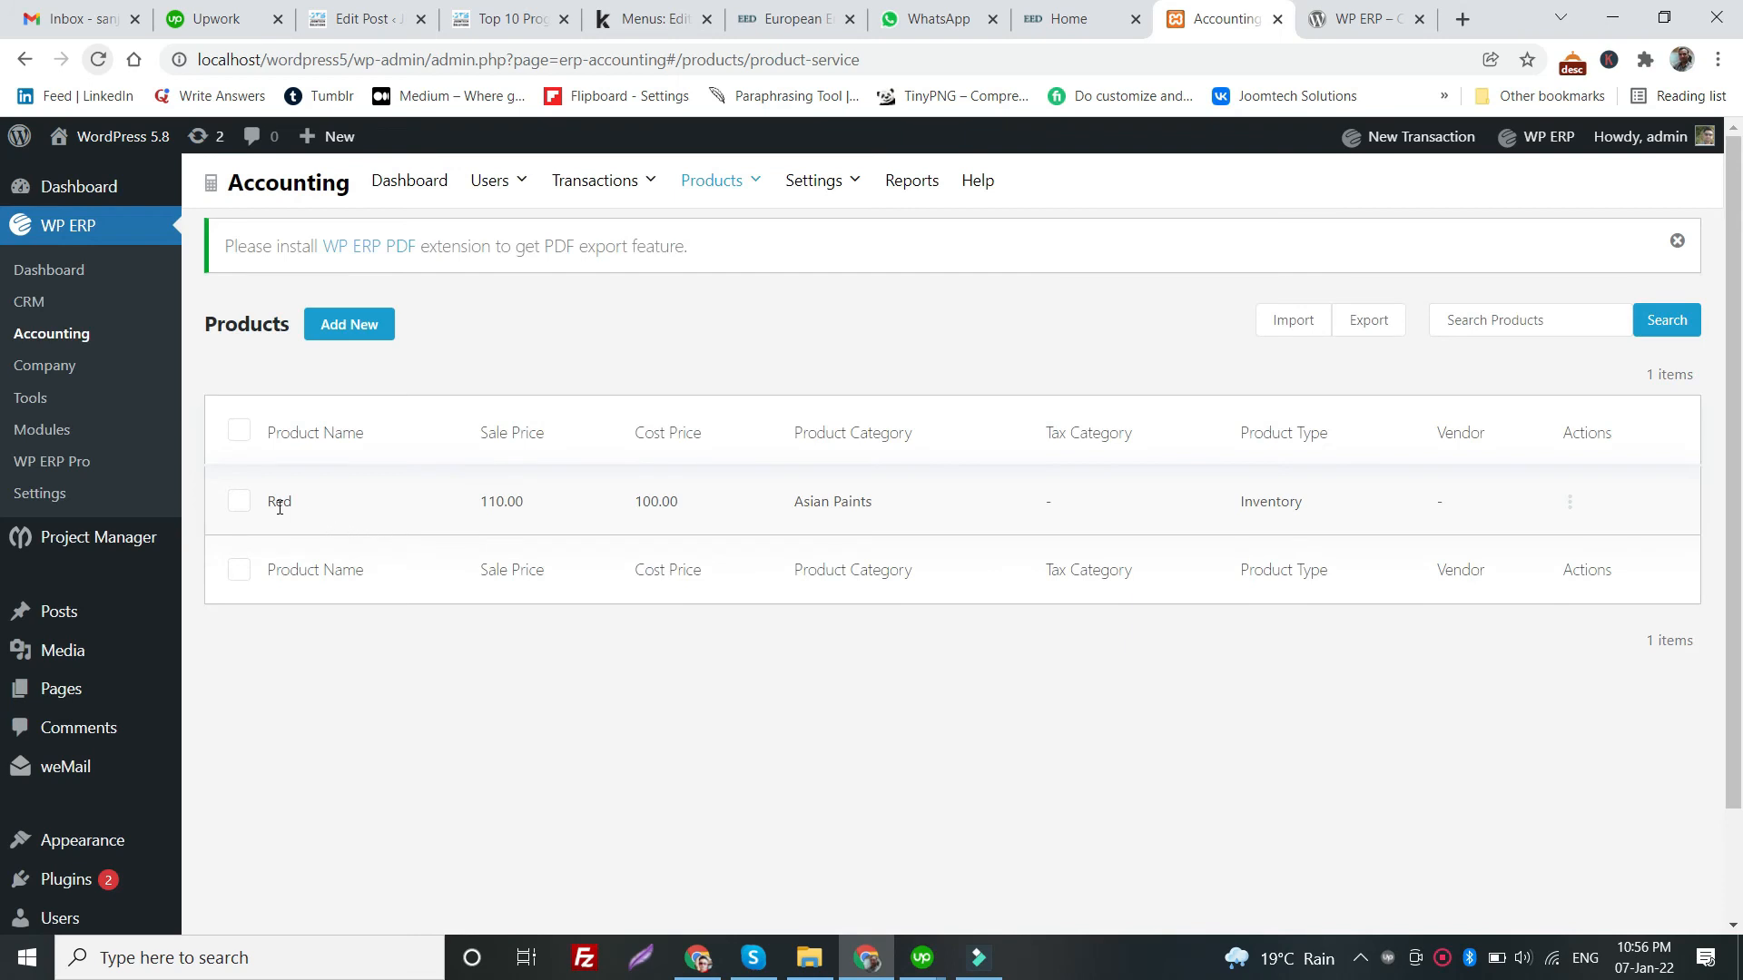
{"action": "left_click", "coordinate": [1569, 505]}
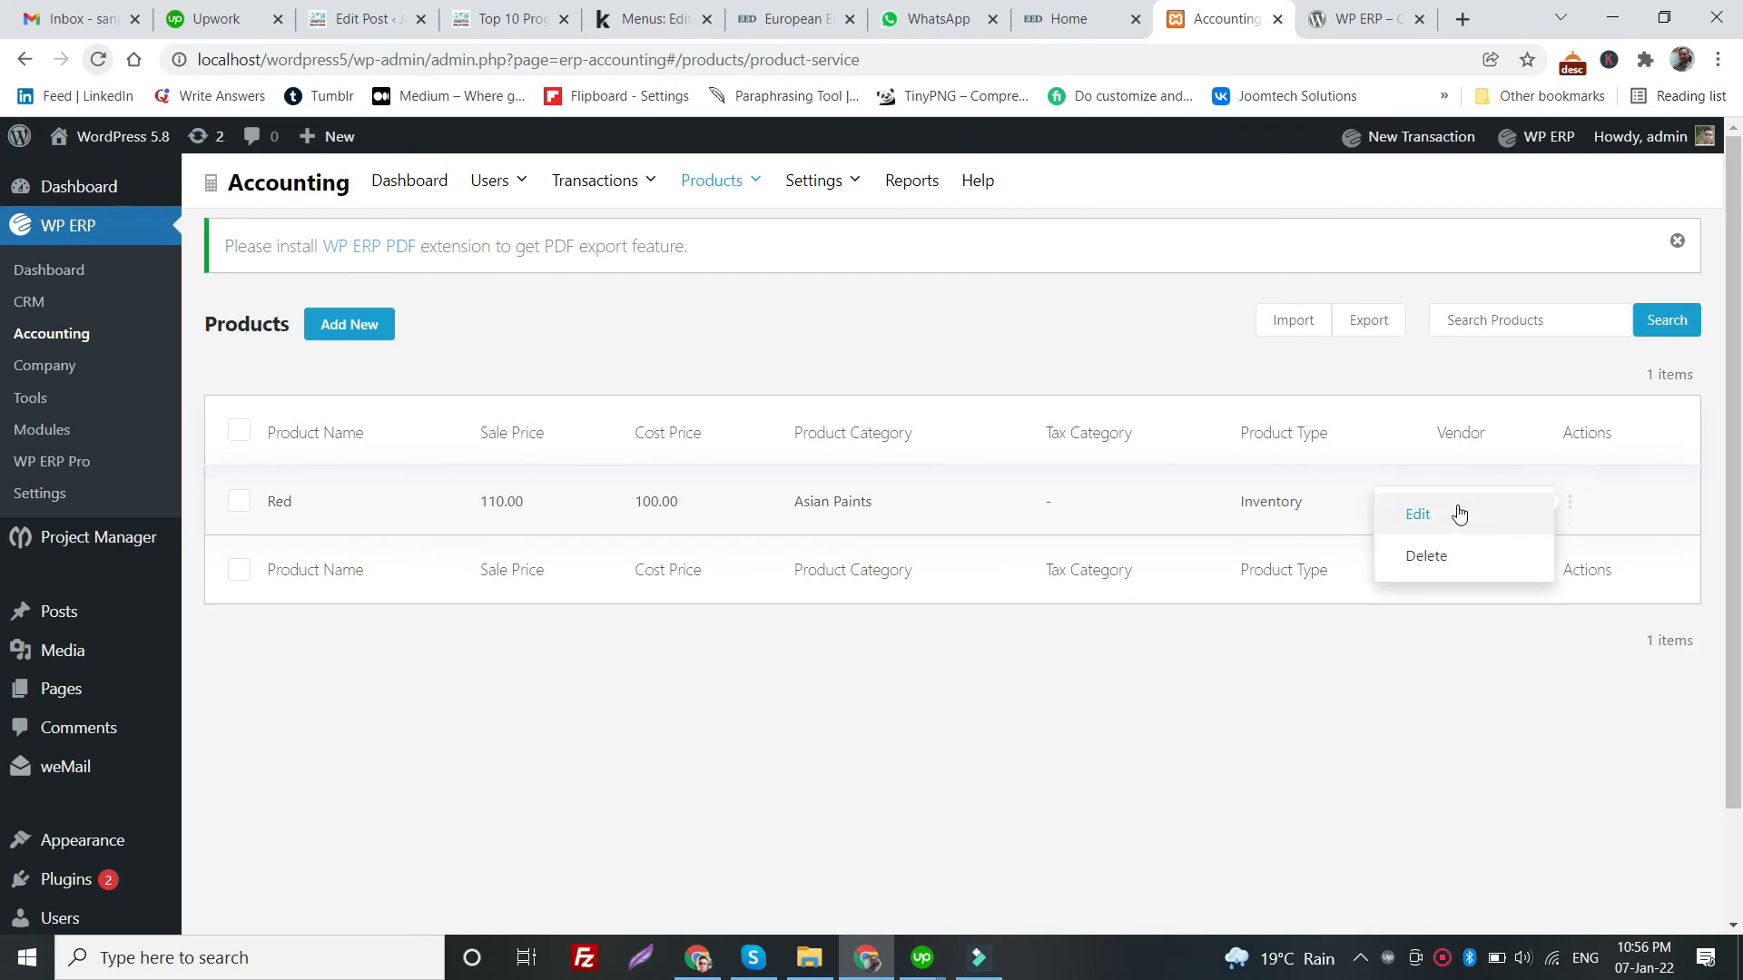
{"action": "left_click", "coordinate": [1380, 509]}
- Examine the tax category choices and help hint of the product Red, and close its form without updating
{"action": "scroll", "coordinate": [688, 651], "scroll_direction": "down", "scroll_amount": 2}
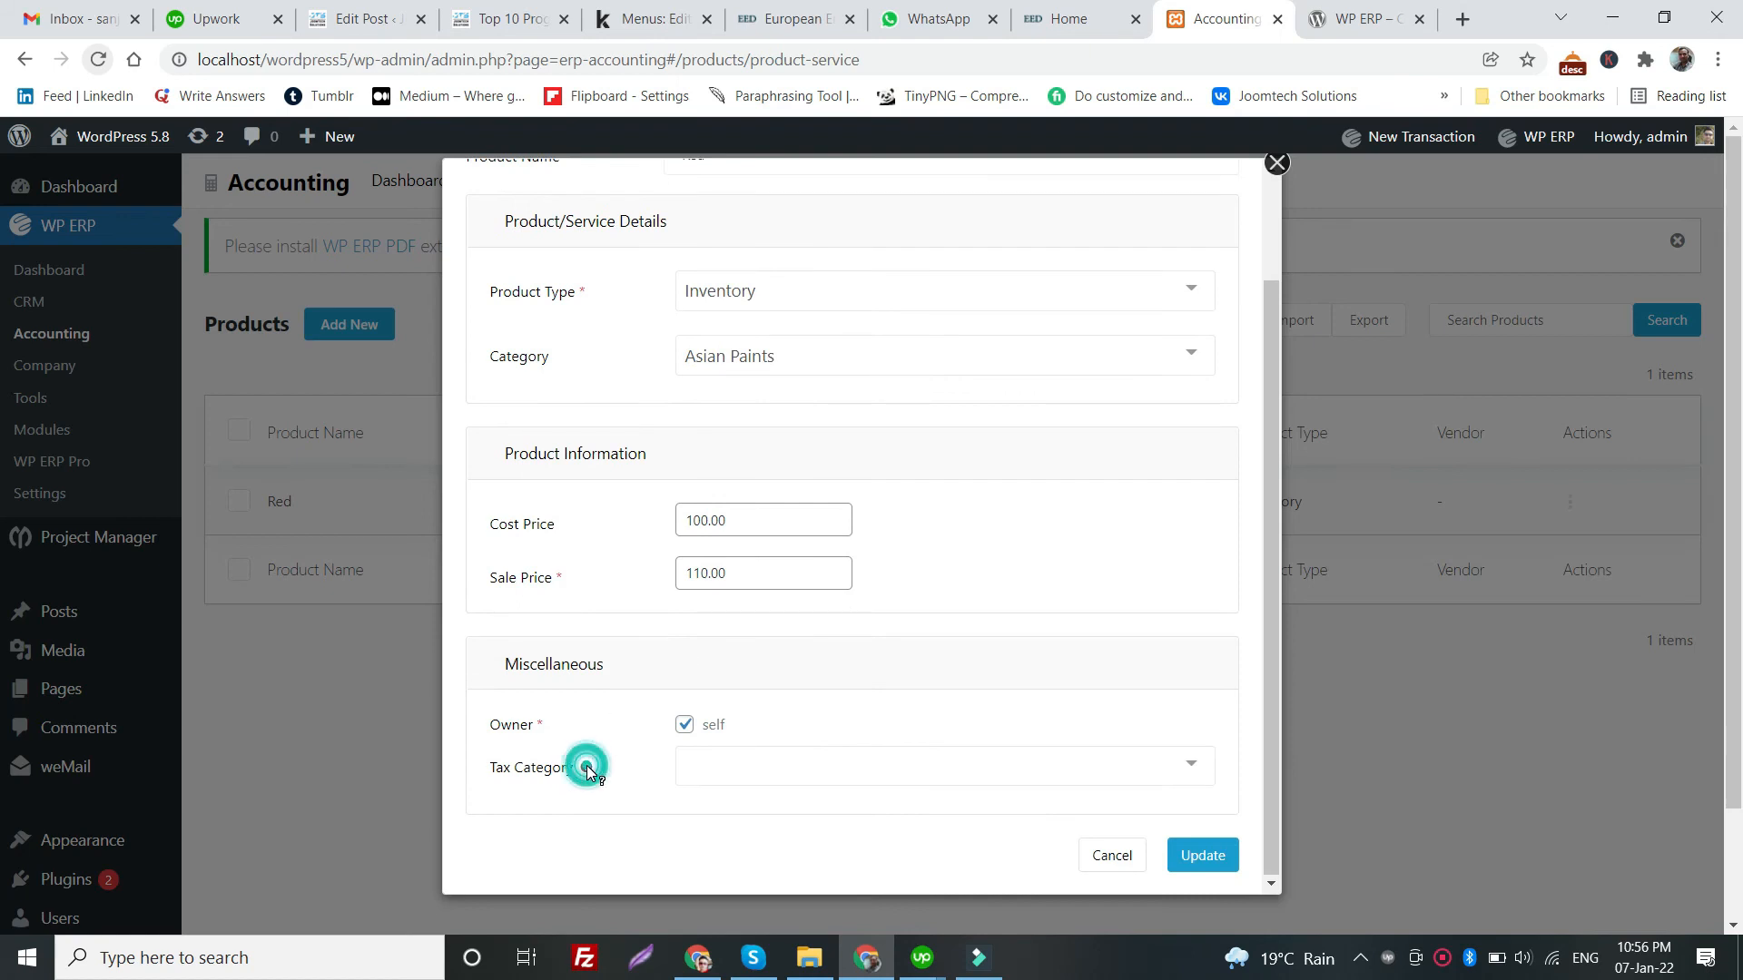
{"action": "scroll", "coordinate": [587, 770], "scroll_direction": "down", "scroll_amount": 2}
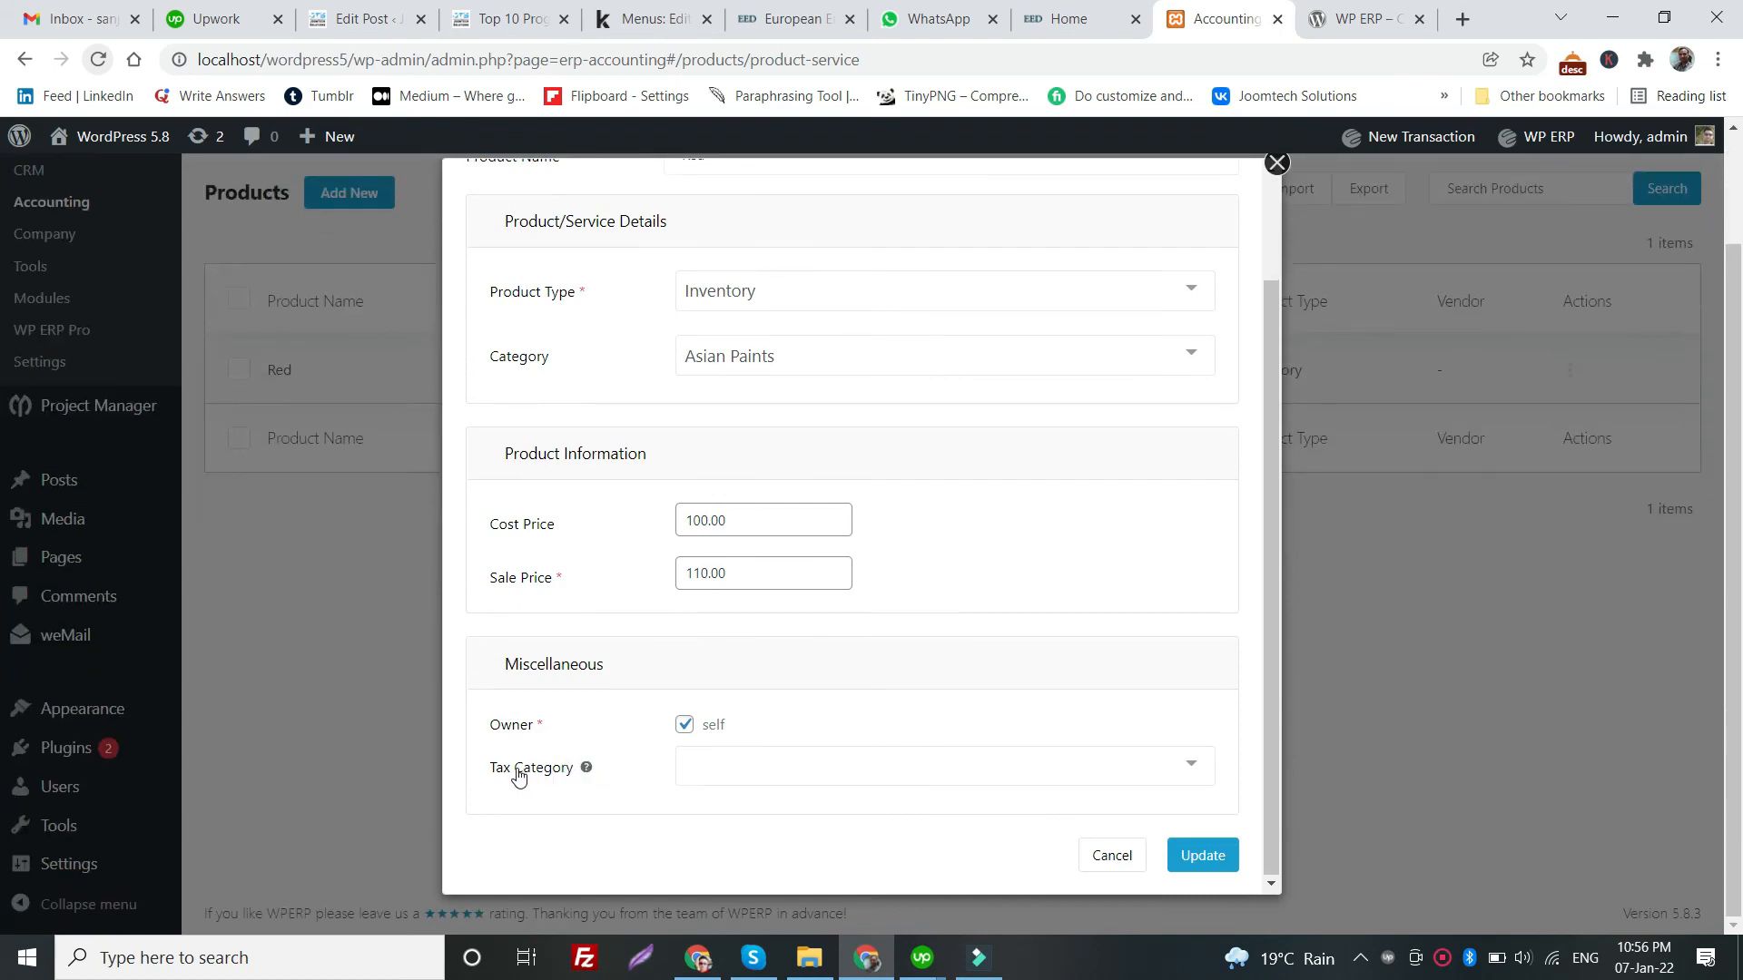
{"action": "left_click", "coordinate": [762, 756]}
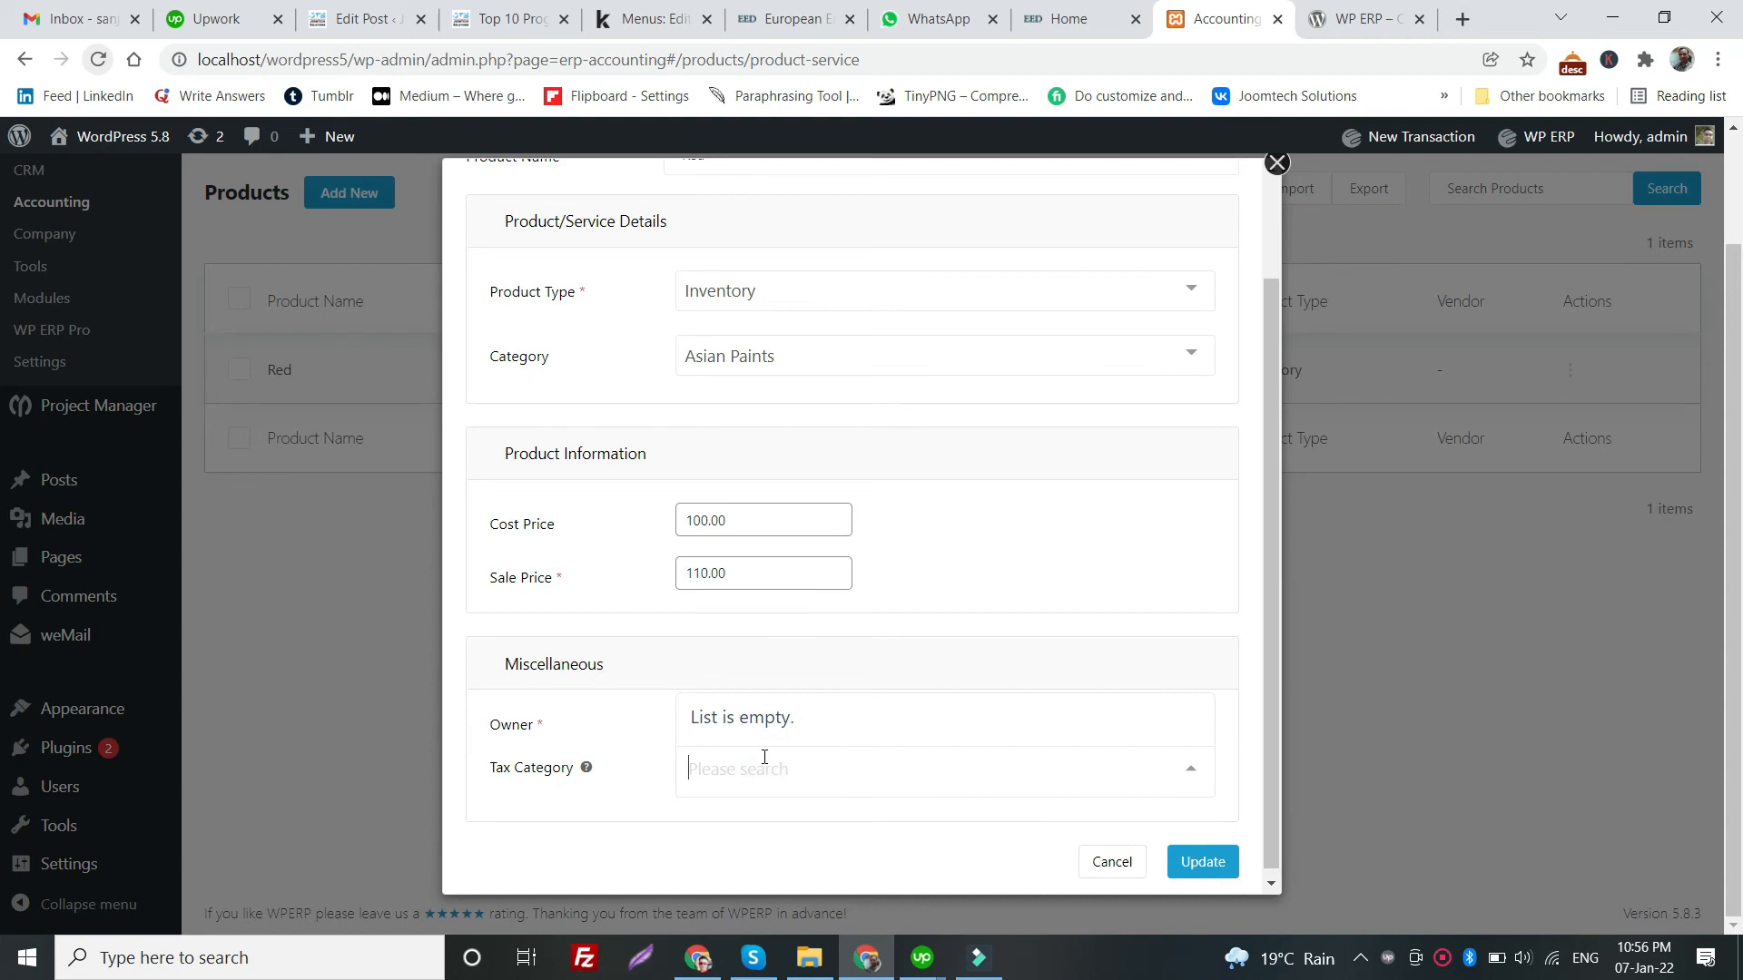
{"action": "left_click", "coordinate": [587, 768]}
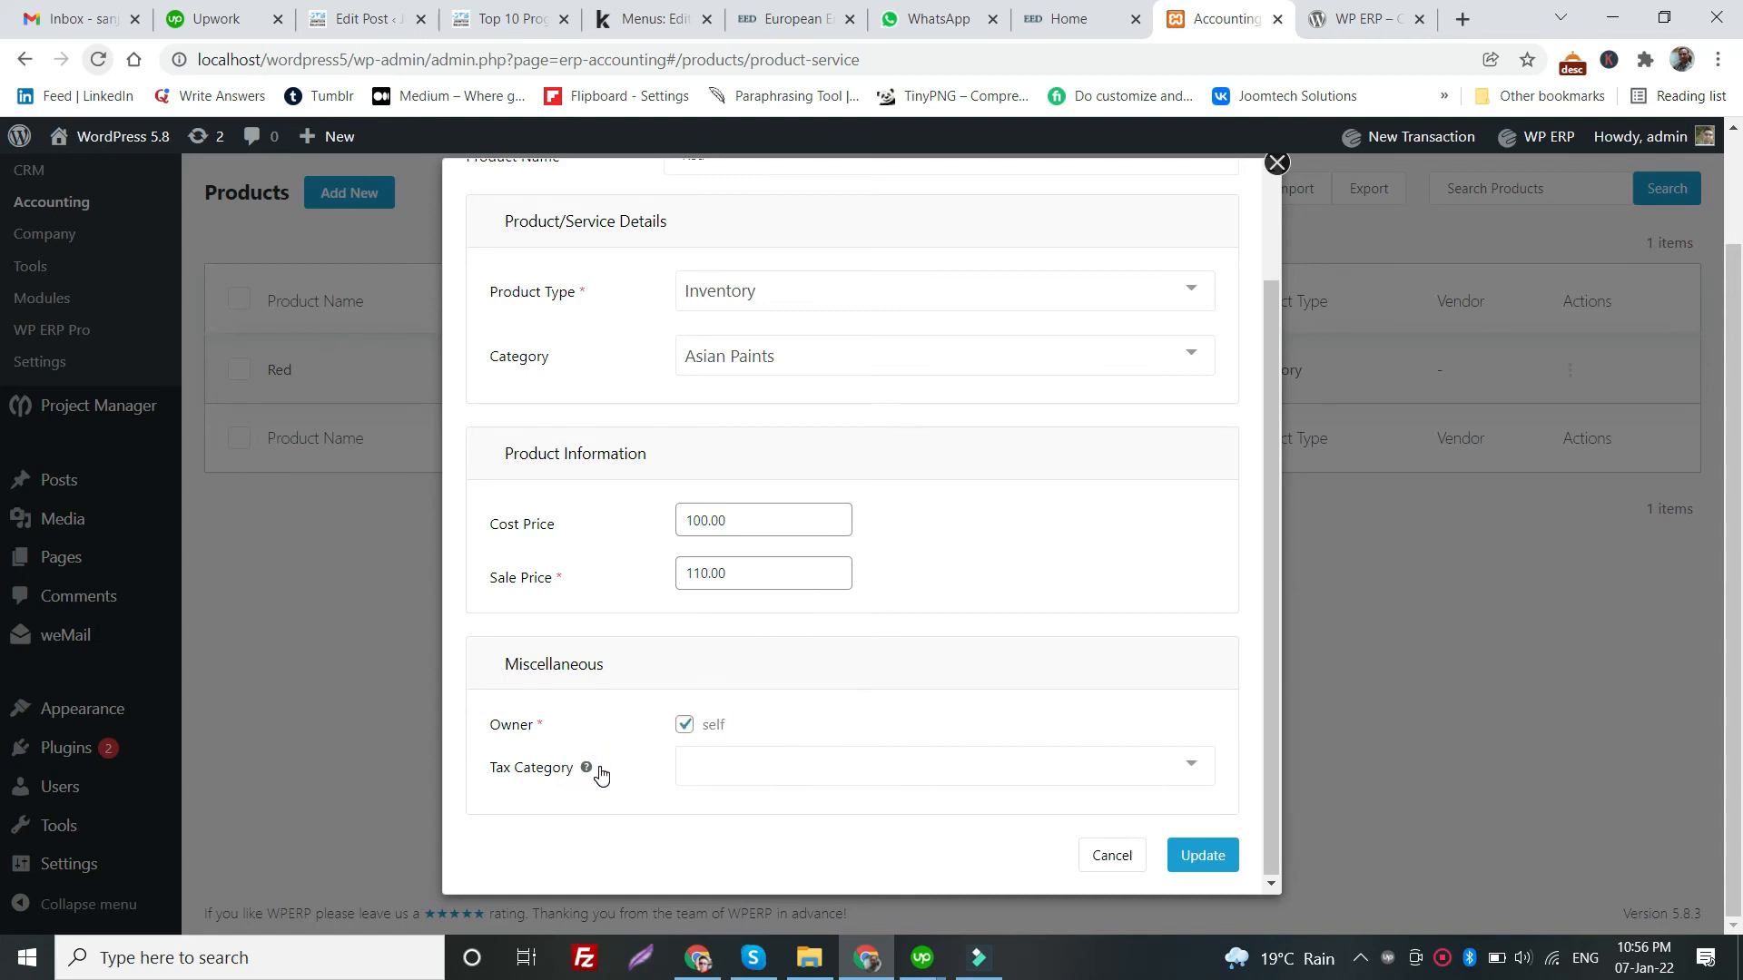
{"action": "left_click", "coordinate": [531, 768]}
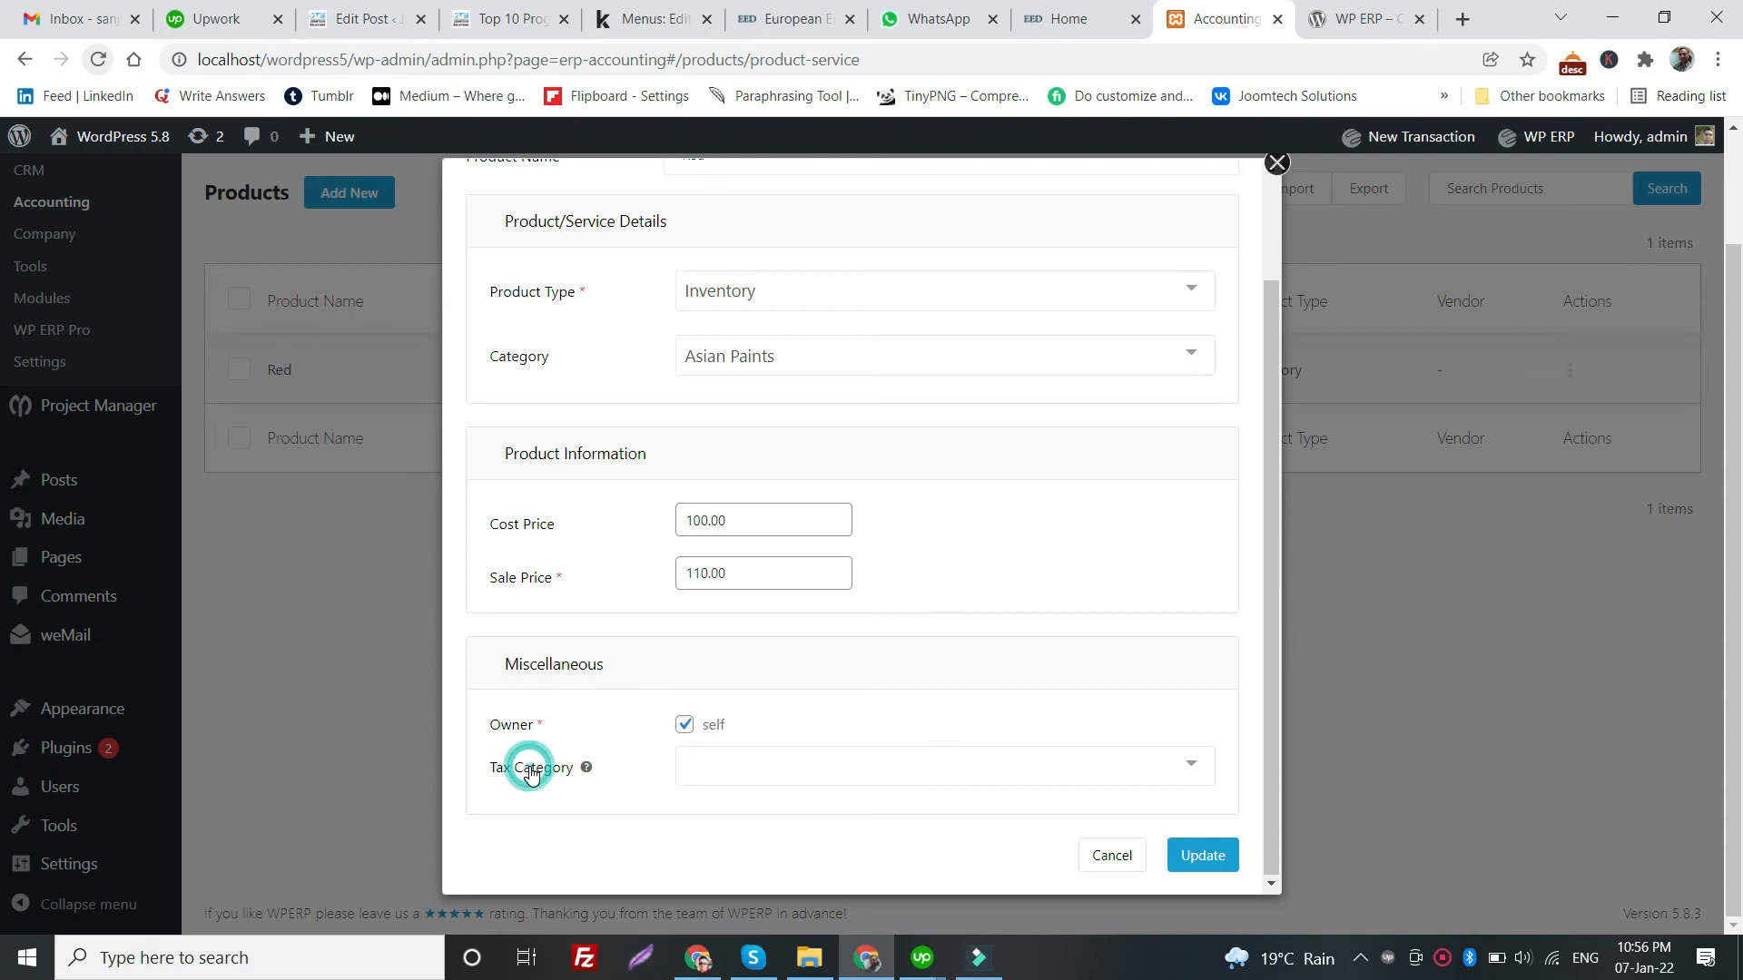
{"action": "right_click", "coordinate": [587, 768]}
{"action": "left_click", "coordinate": [590, 772]}
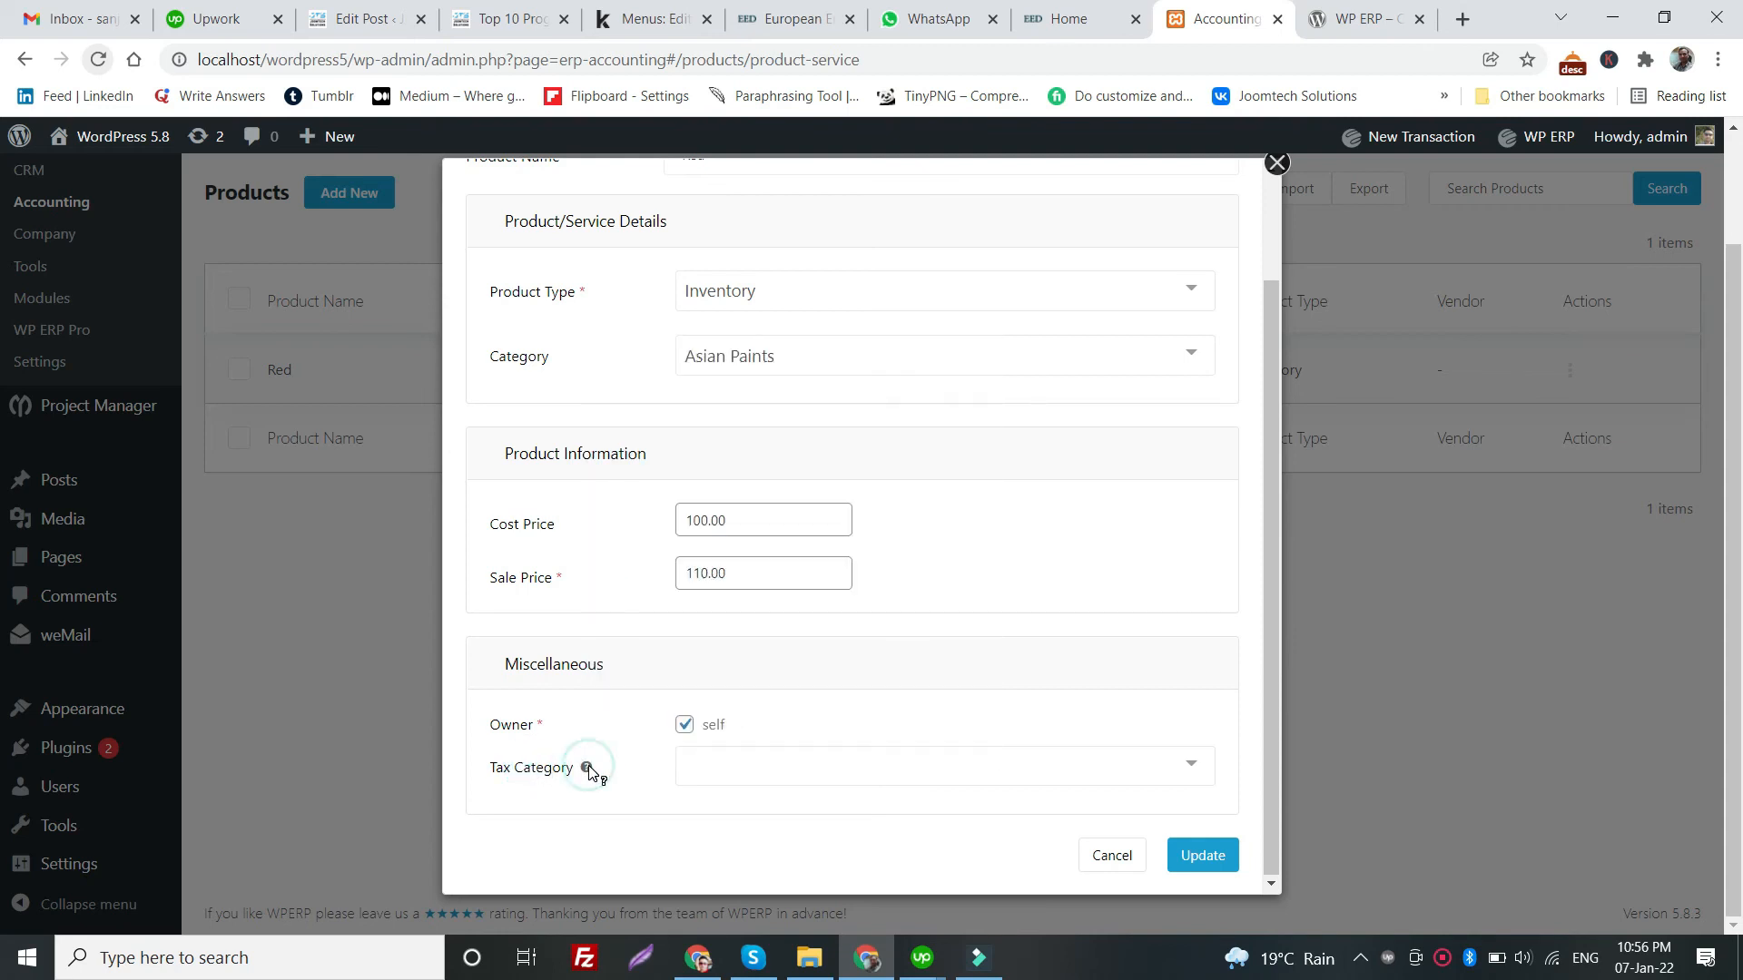
{"action": "left_click", "coordinate": [596, 774]}
{"action": "double_click", "coordinate": [592, 769]}
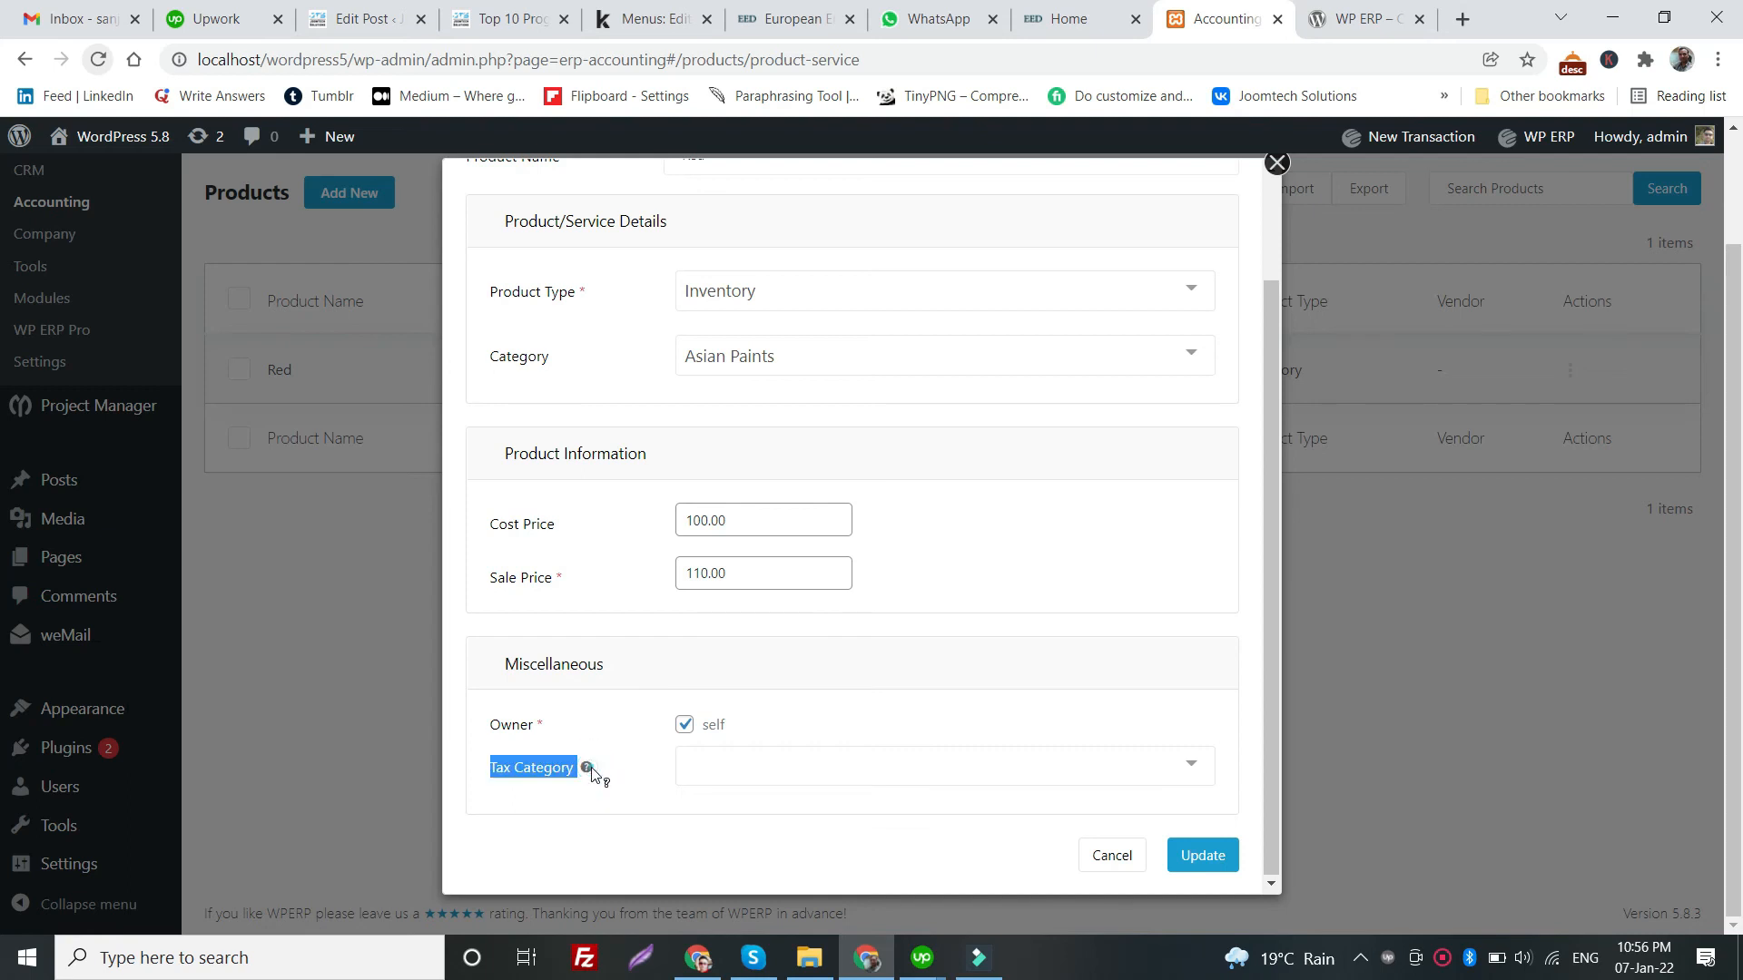
{"action": "left_click", "coordinate": [591, 769]}
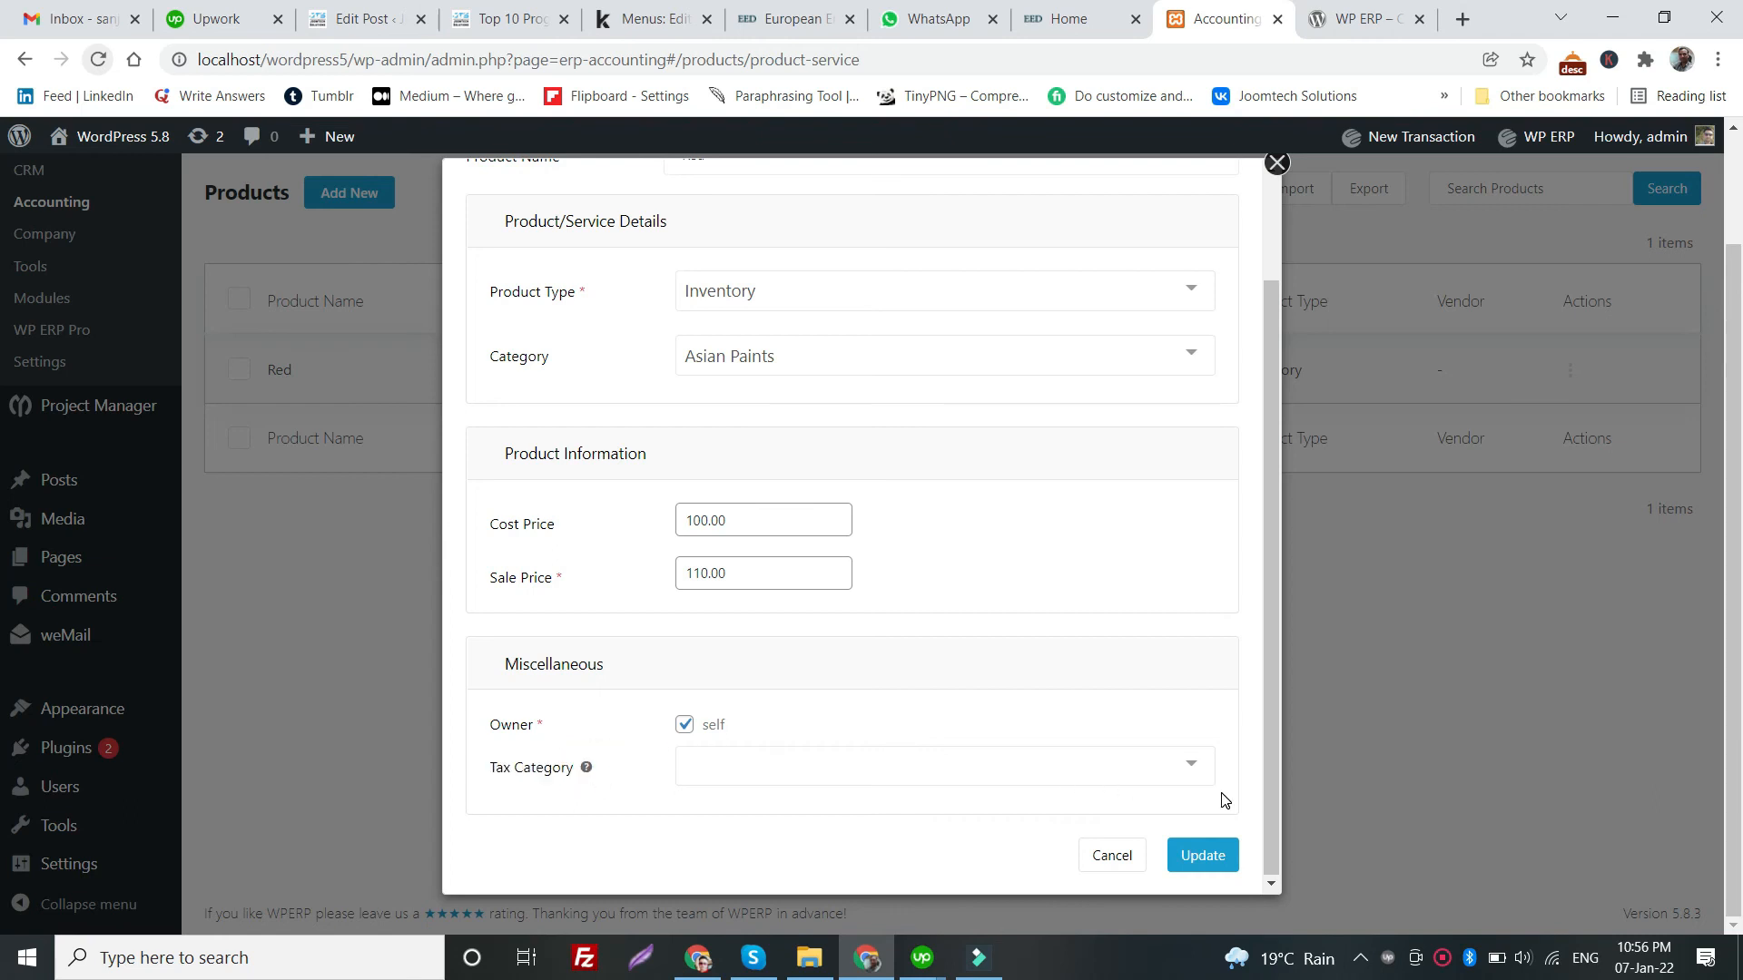
{"action": "scroll", "coordinate": [624, 749], "scroll_direction": "up", "scroll_amount": 2}
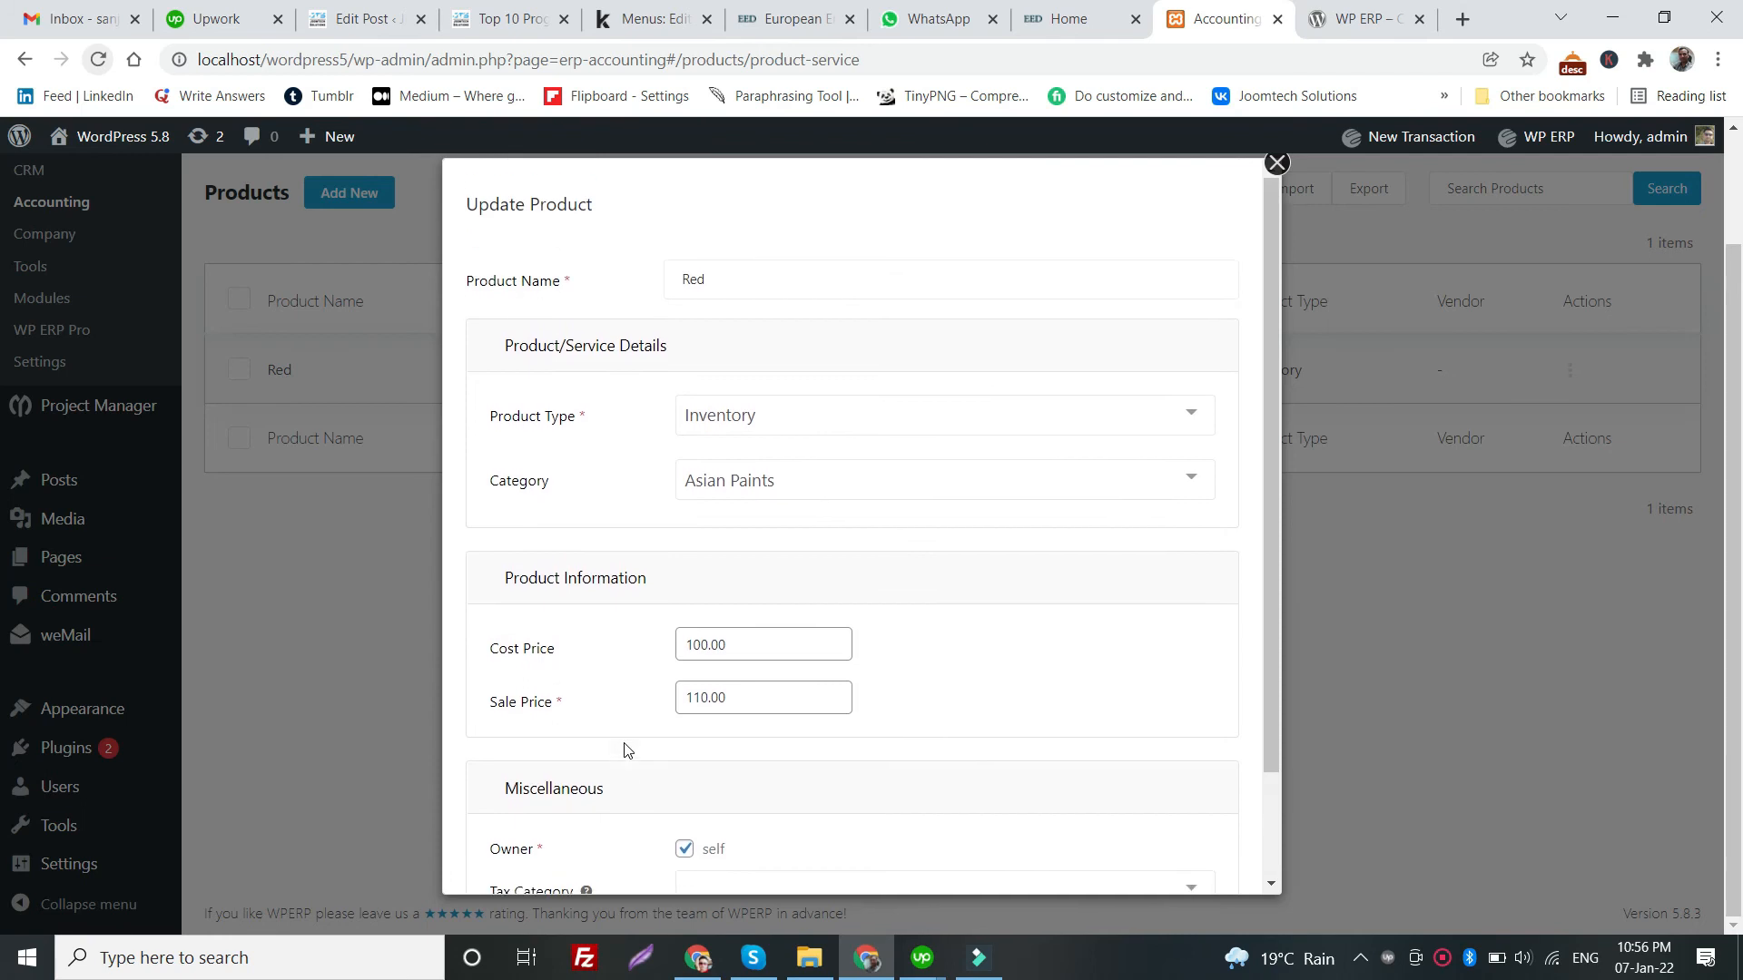
{"action": "scroll", "coordinate": [623, 749], "scroll_direction": "down", "scroll_amount": 2}
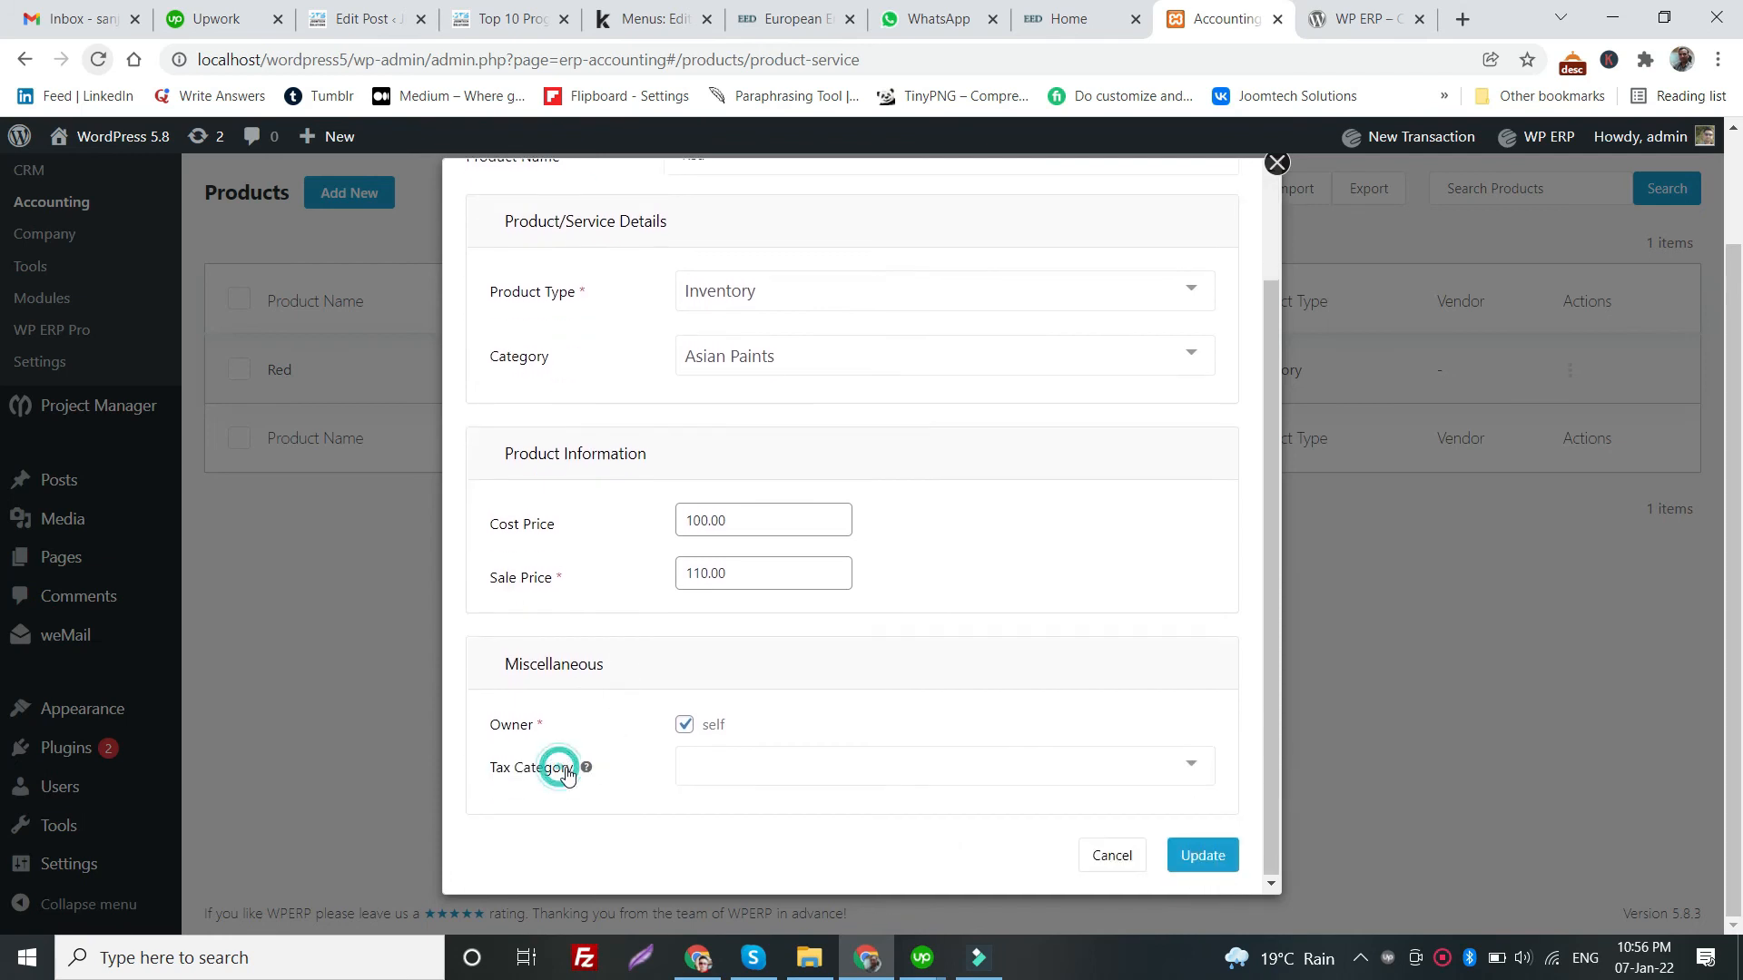
{"action": "left_click", "coordinate": [1112, 855]}
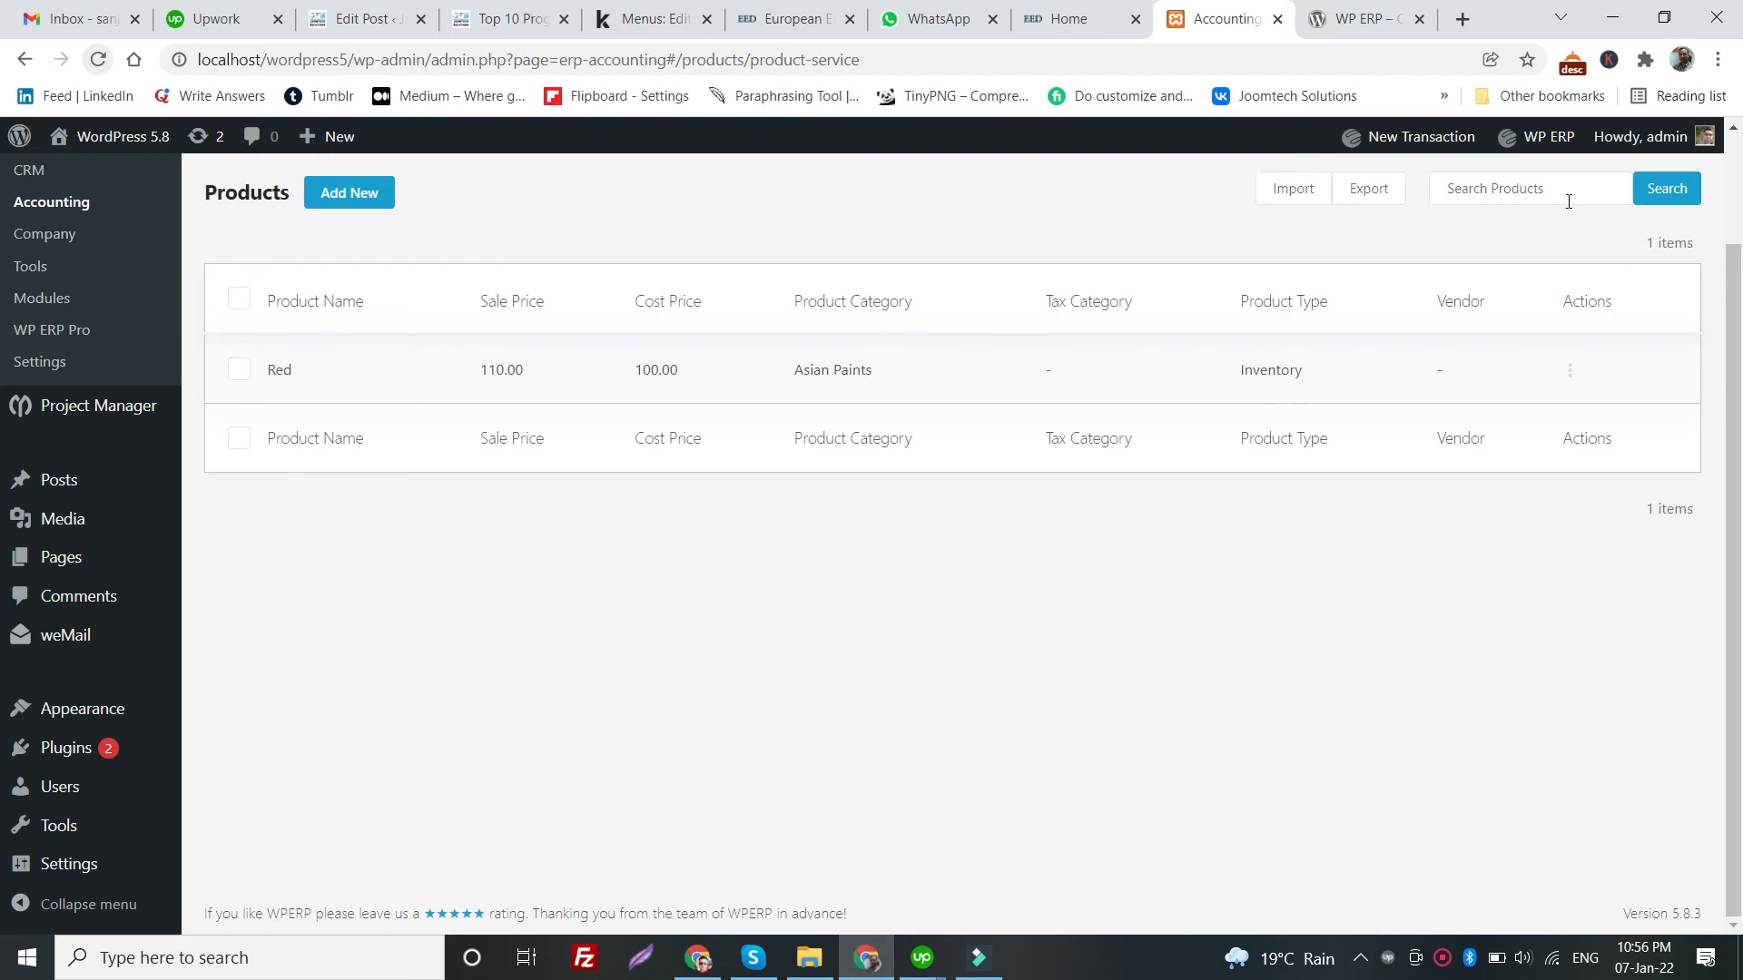
{"action": "left_click", "coordinate": [1467, 195]}
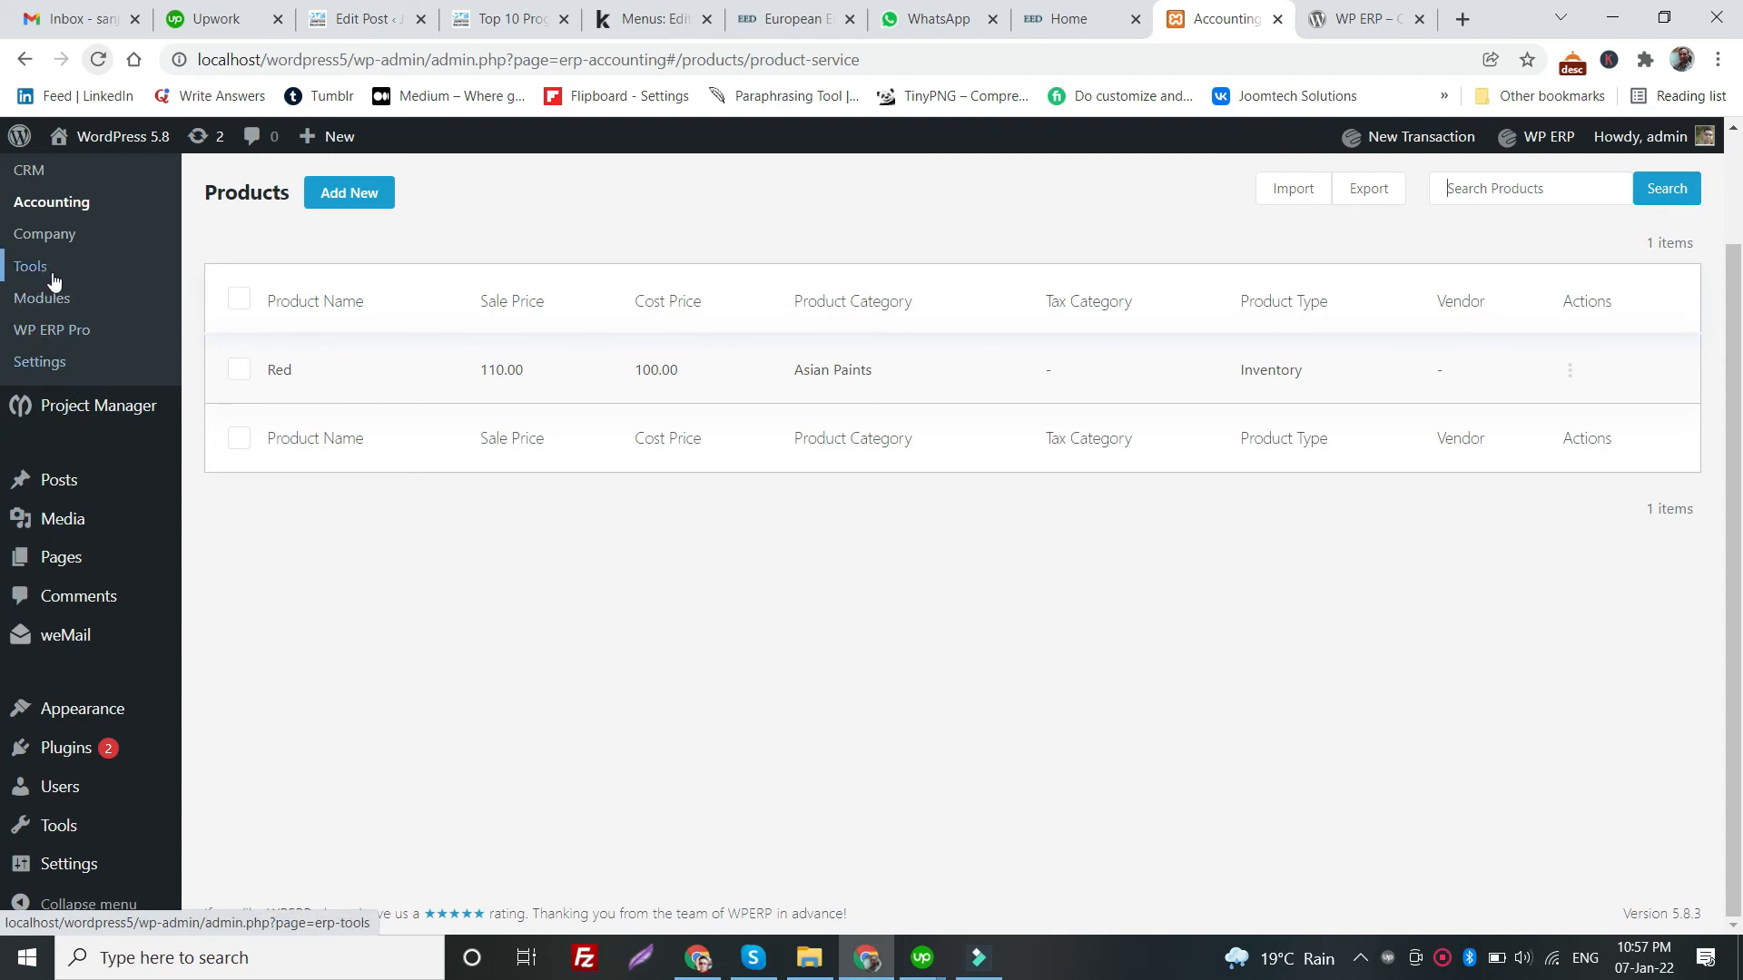
{"action": "scroll", "coordinate": [42, 275], "scroll_direction": "up", "scroll_amount": 2}
{"action": "scroll", "coordinate": [413, 404], "scroll_direction": "up", "scroll_amount": 1}
{"action": "mouse_move", "coordinate": [483, 204]}
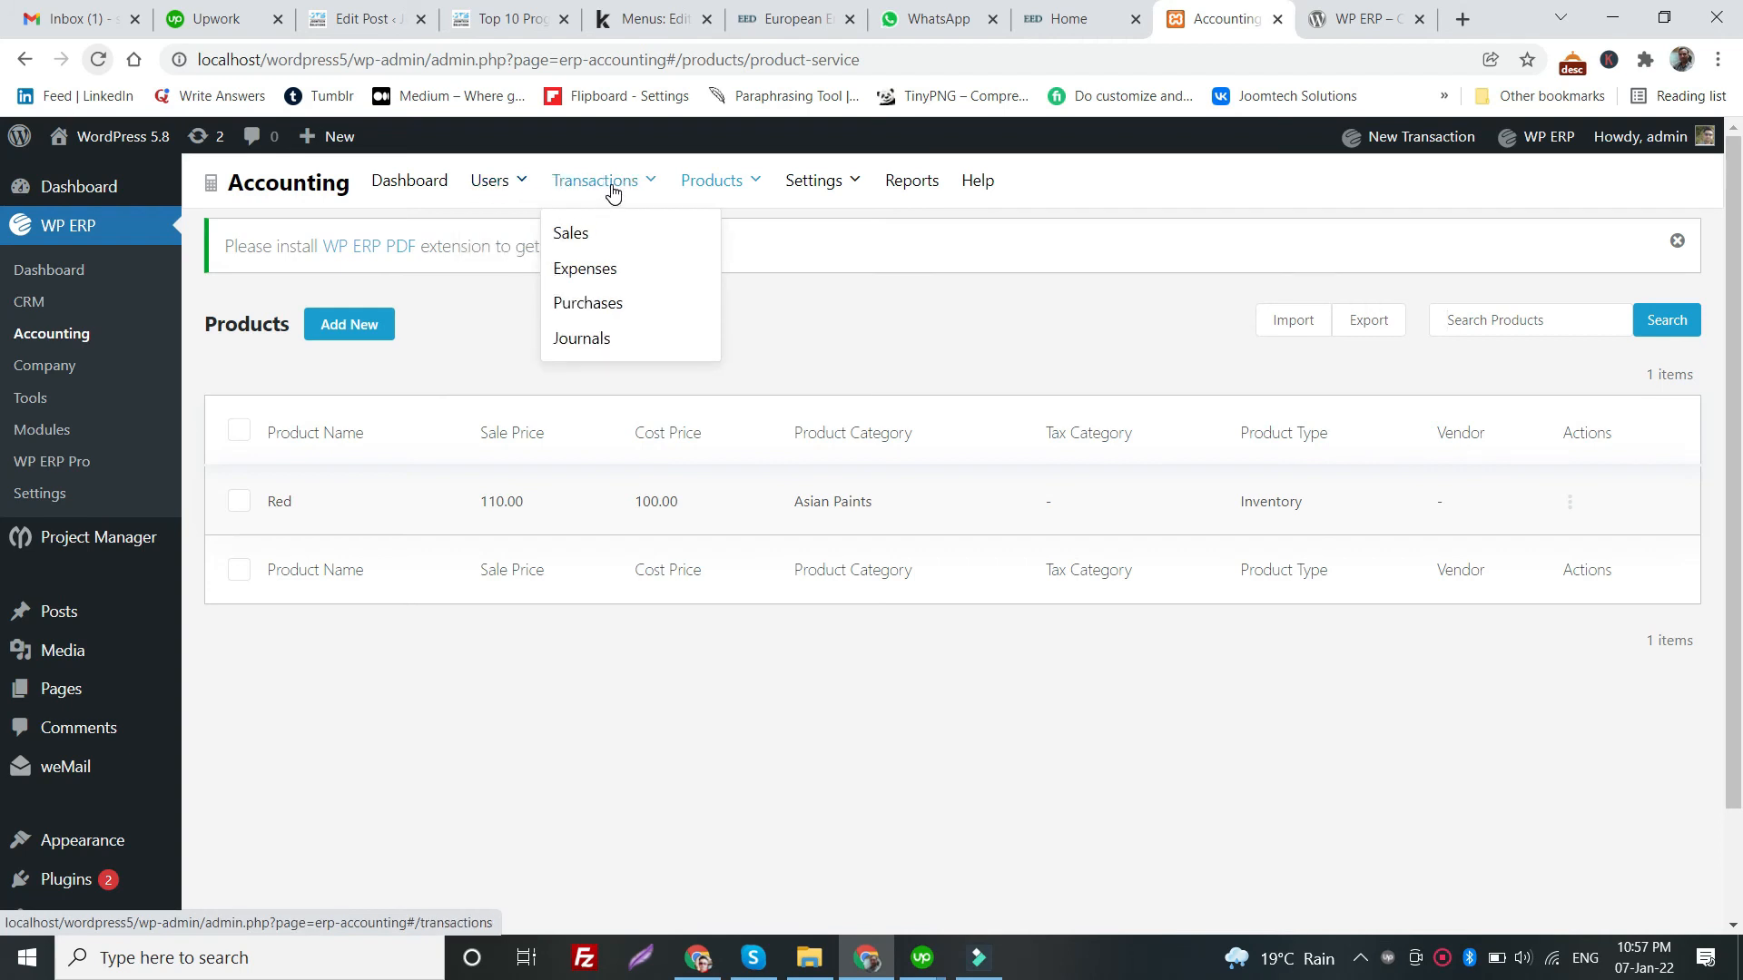
{"action": "mouse_move", "coordinate": [794, 183]}
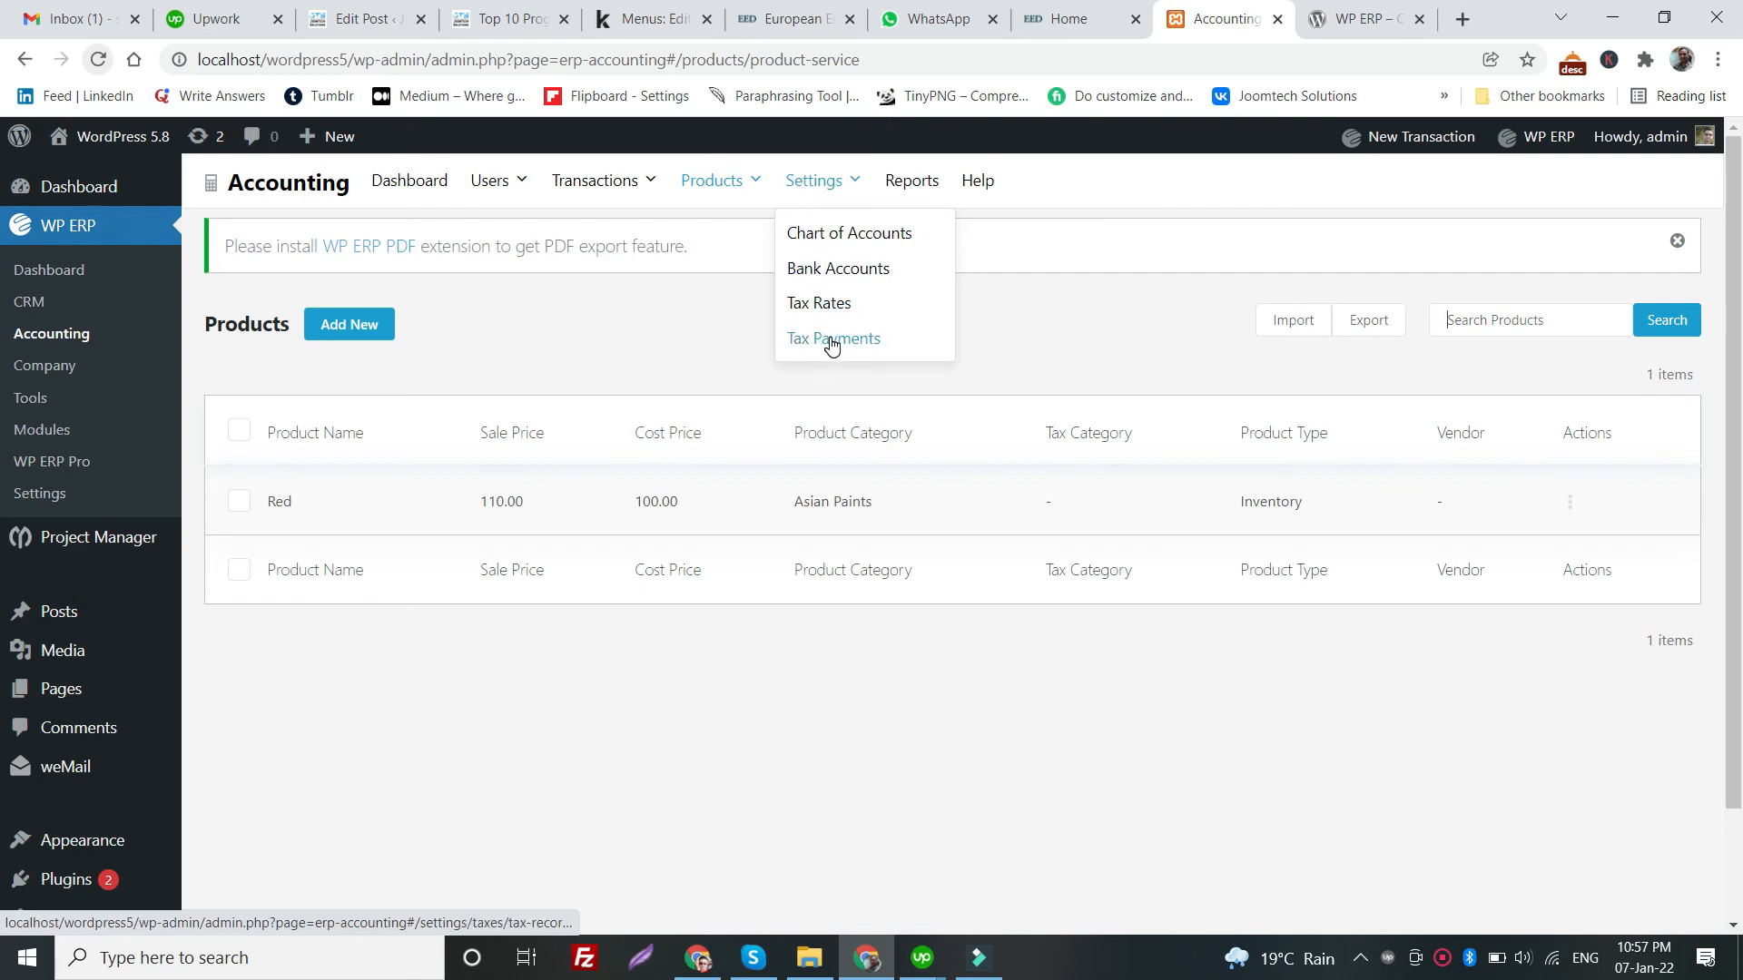
- Open the product categories and look over the name and parent category fields for a new category
{"action": "mouse_move", "coordinate": [716, 192]}
{"action": "left_click", "coordinate": [708, 265]}
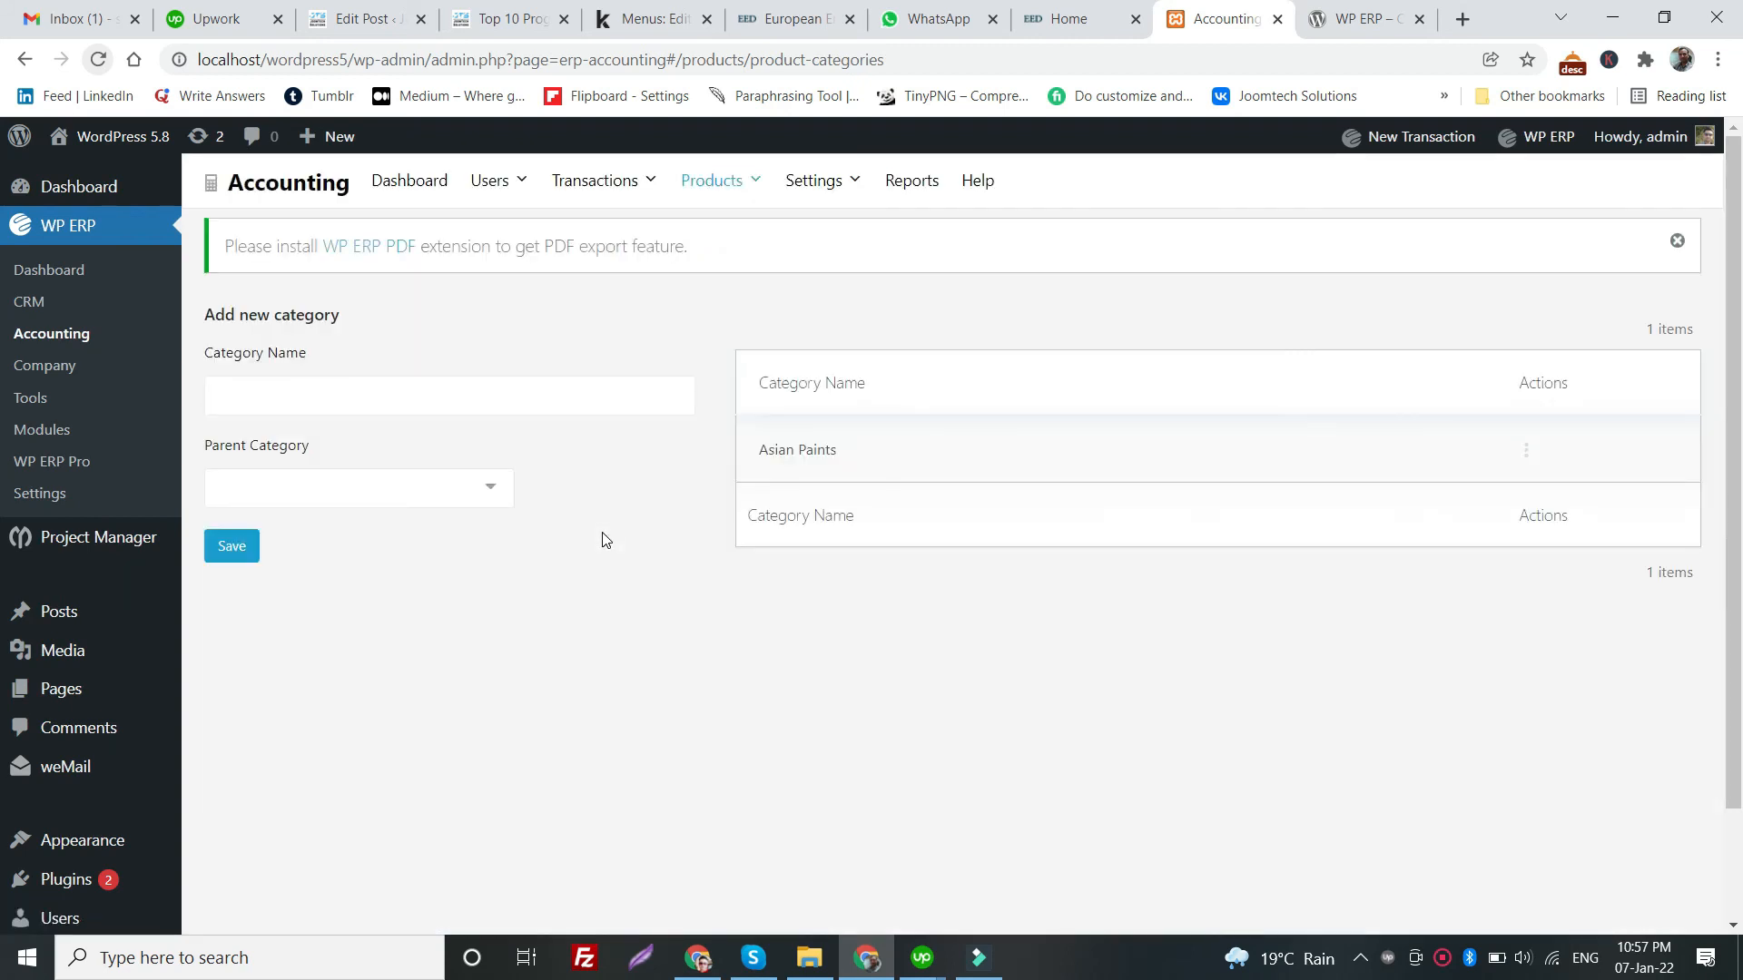
{"action": "left_click", "coordinate": [375, 398]}
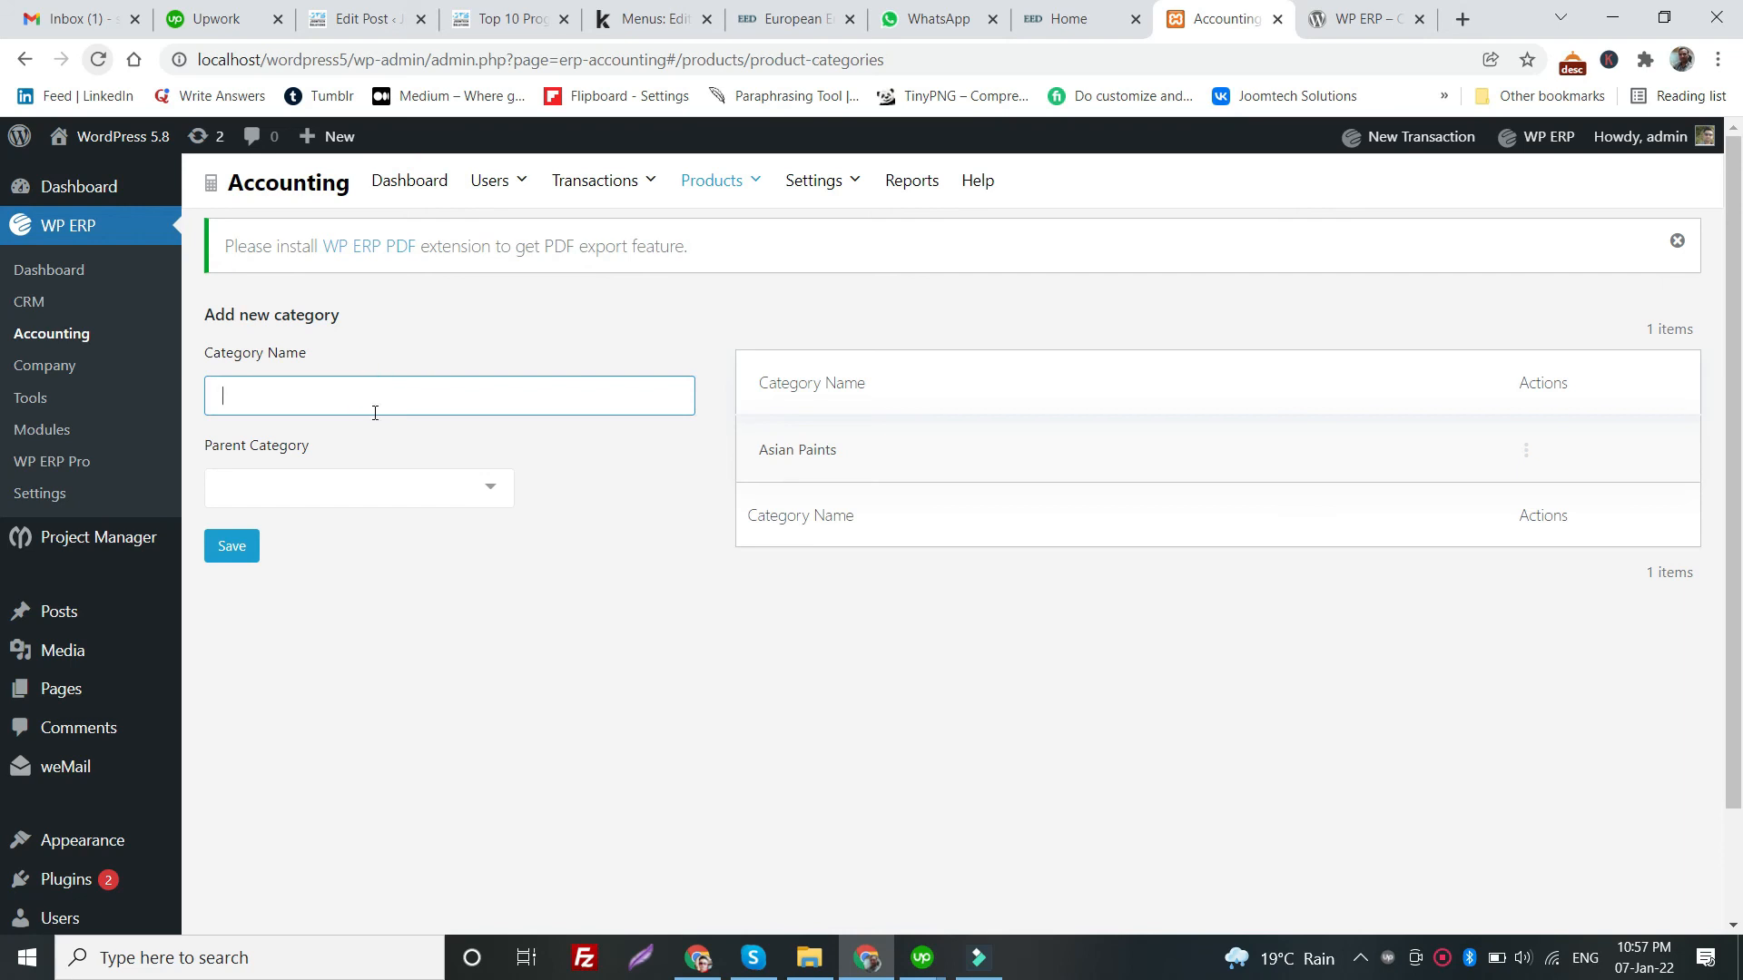
{"action": "left_click", "coordinate": [363, 491]}
{"action": "left_click", "coordinate": [657, 642]}
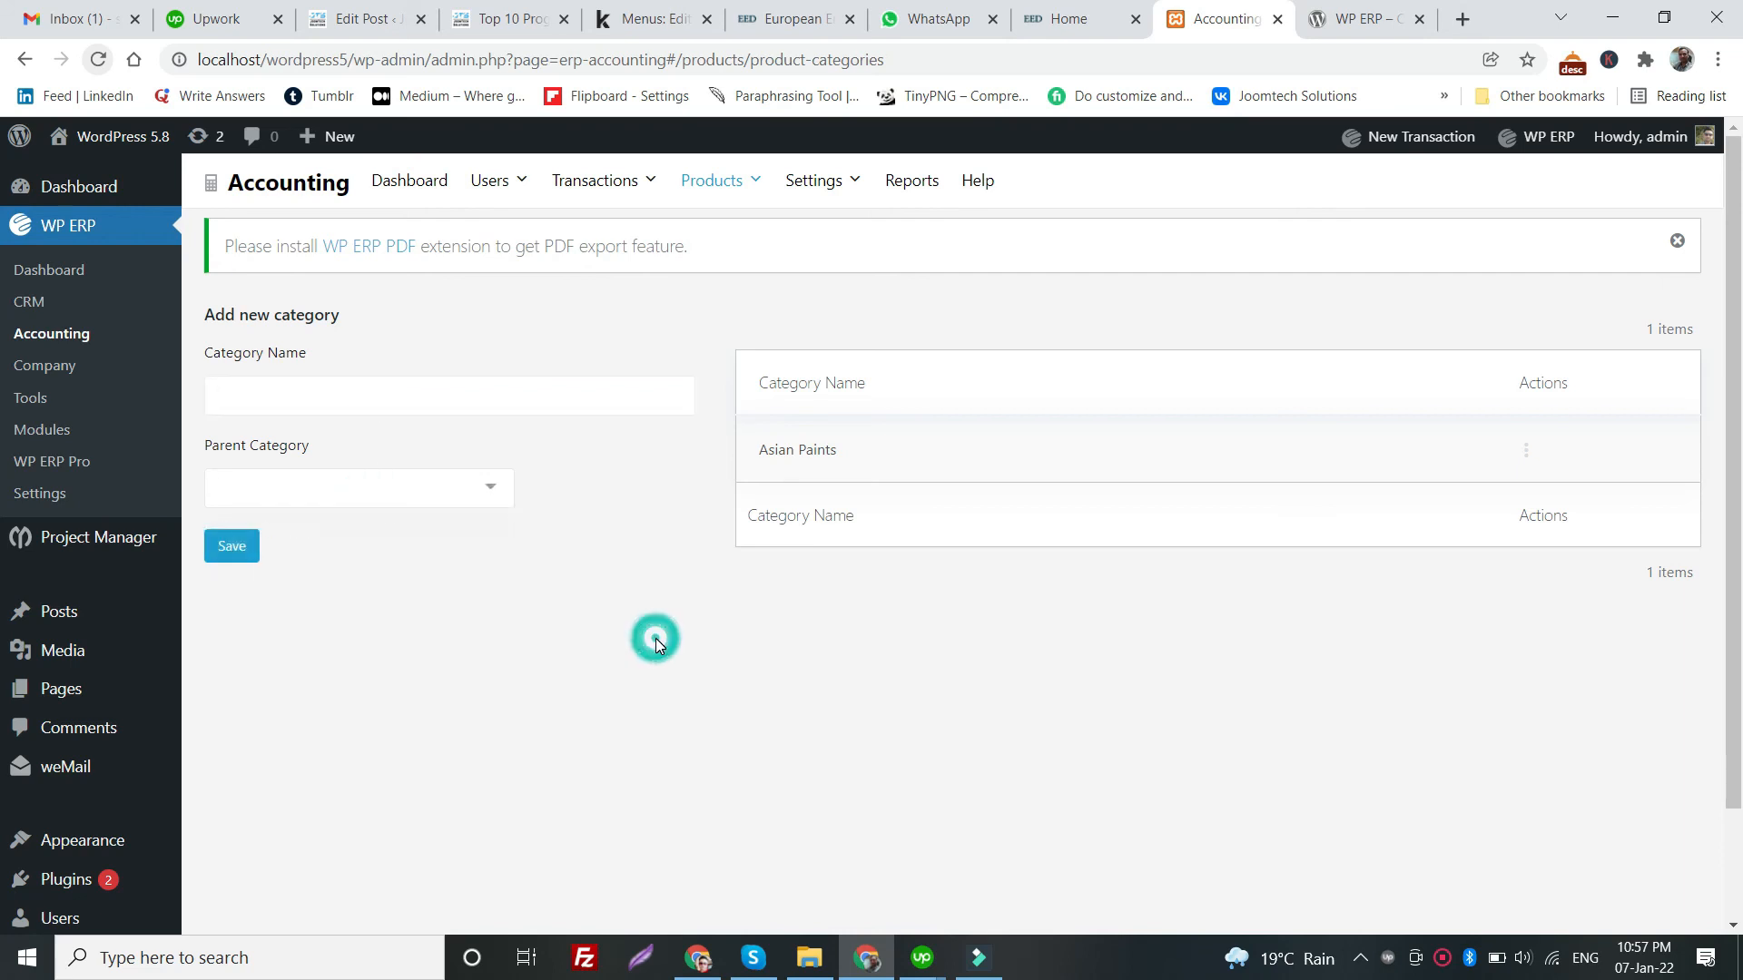
- Start a new tax payment record, set its payment method to Bank, and check the choices for whom the payment goes to
{"action": "mouse_move", "coordinate": [830, 186]}
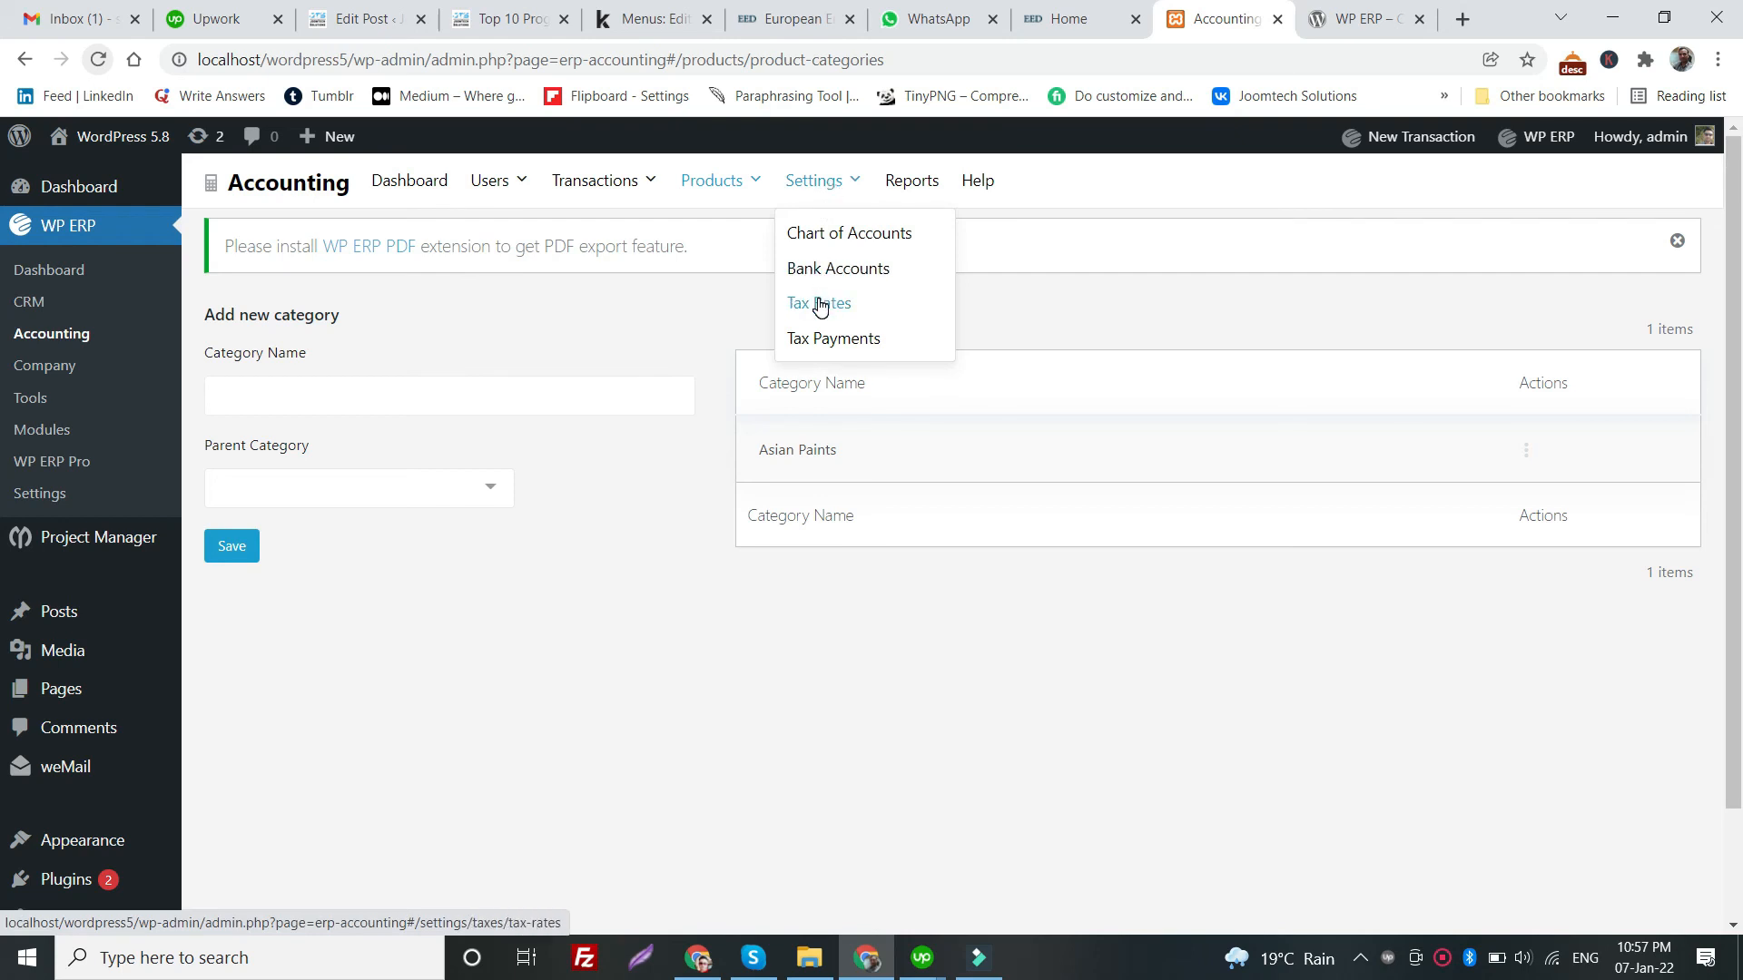
{"action": "left_click", "coordinate": [819, 341]}
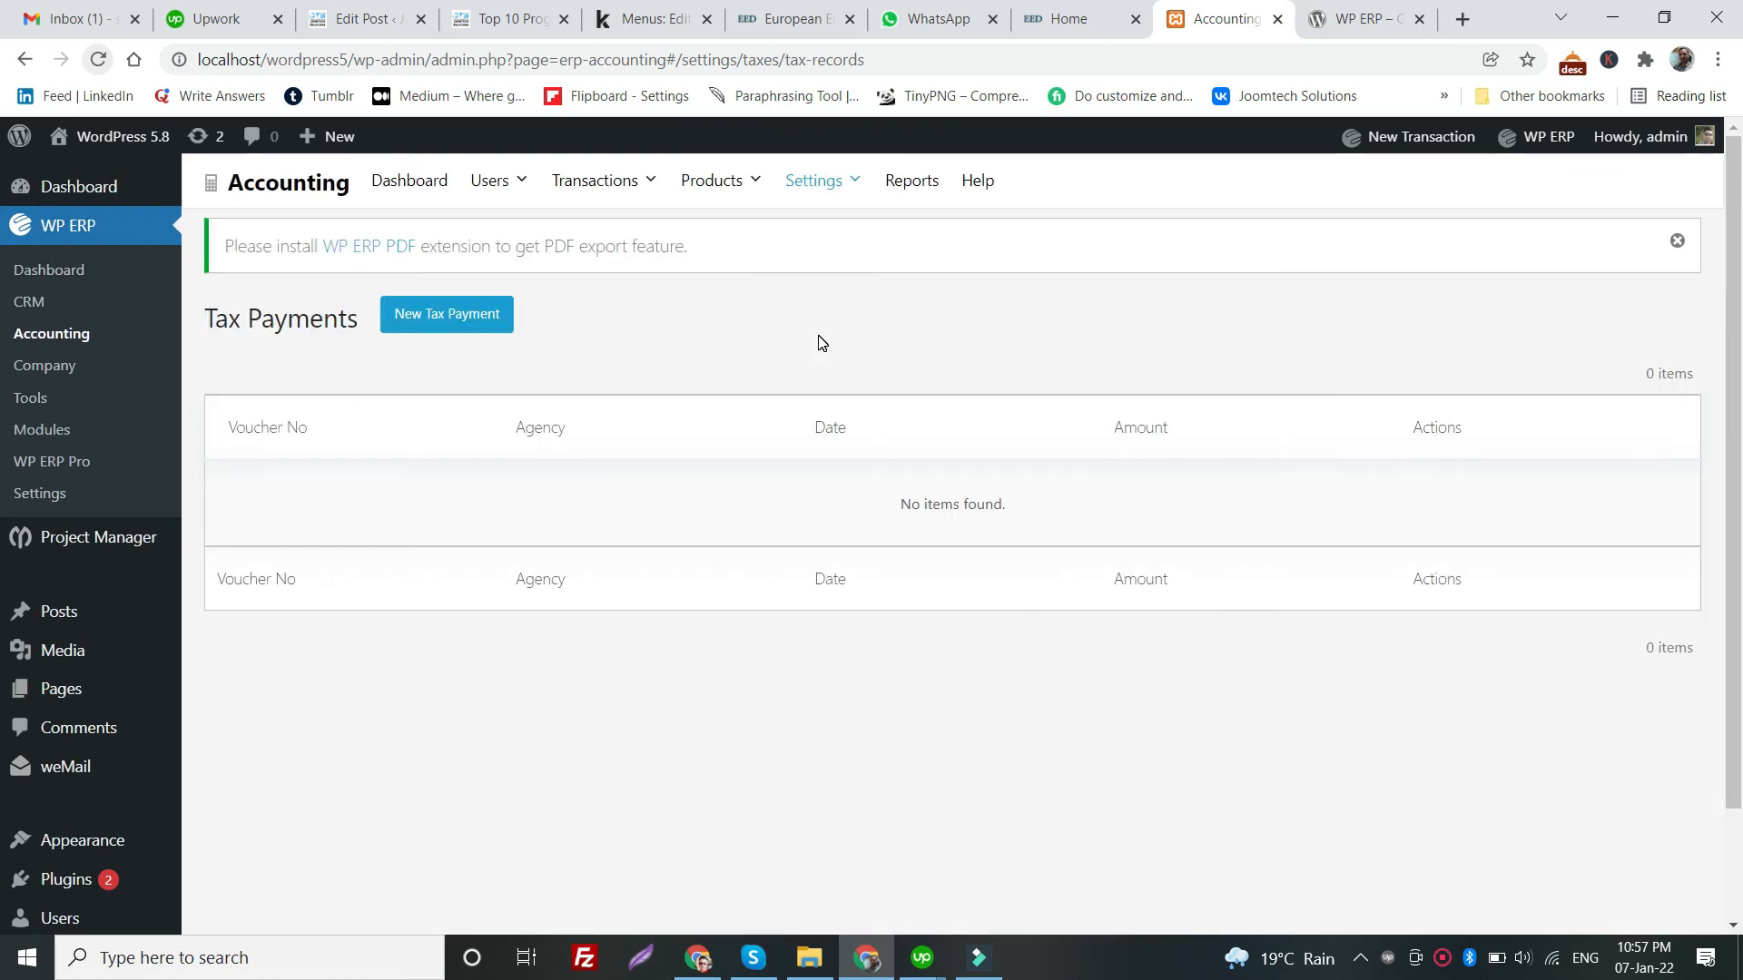
{"action": "left_click", "coordinate": [448, 319]}
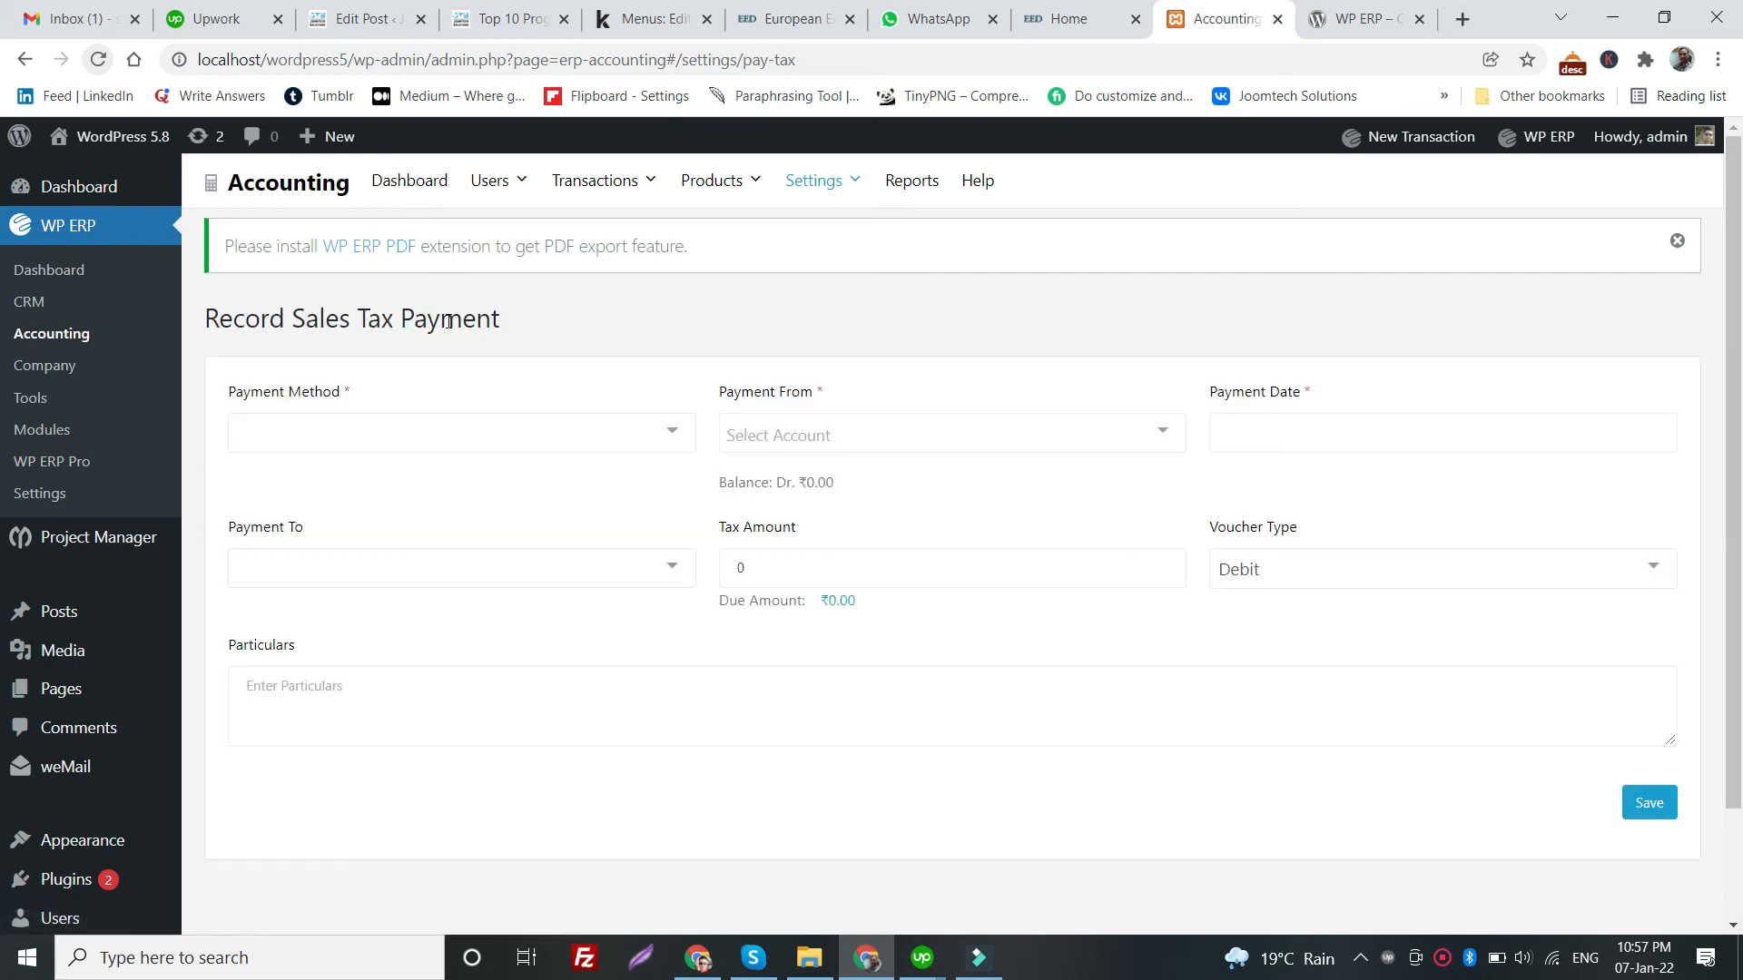
{"action": "left_click", "coordinate": [439, 437]}
{"action": "left_click", "coordinate": [407, 529]}
{"action": "left_click", "coordinate": [405, 568]}
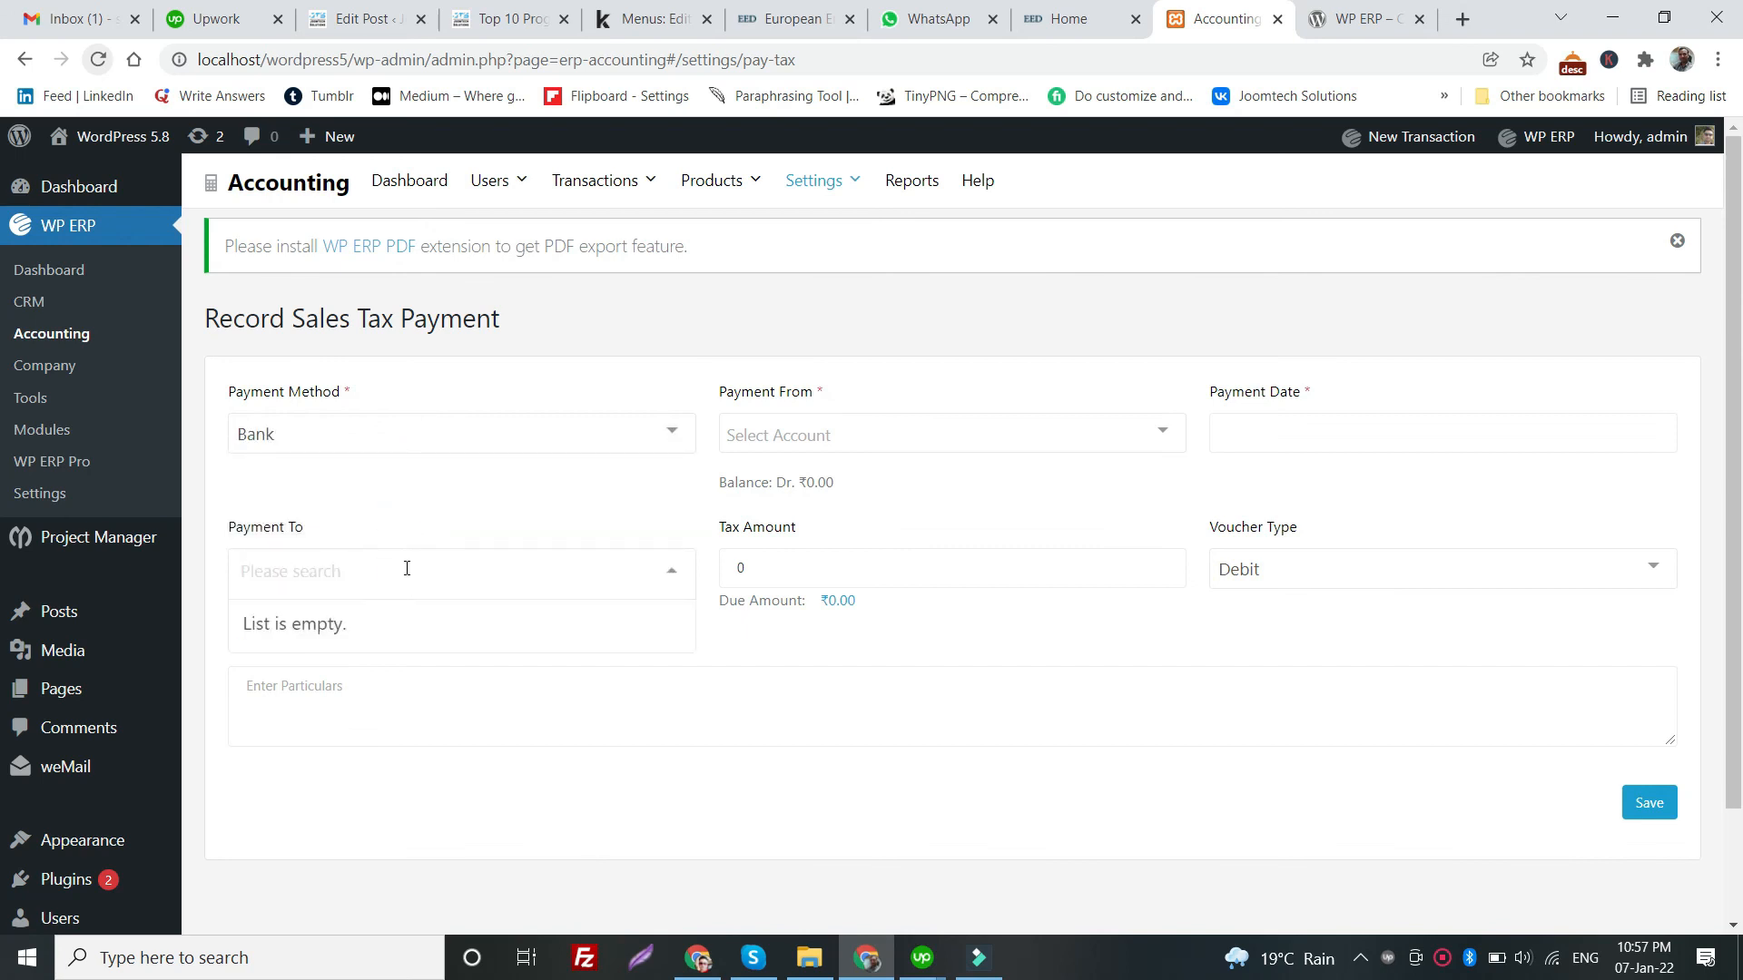
{"action": "left_click", "coordinate": [482, 488]}
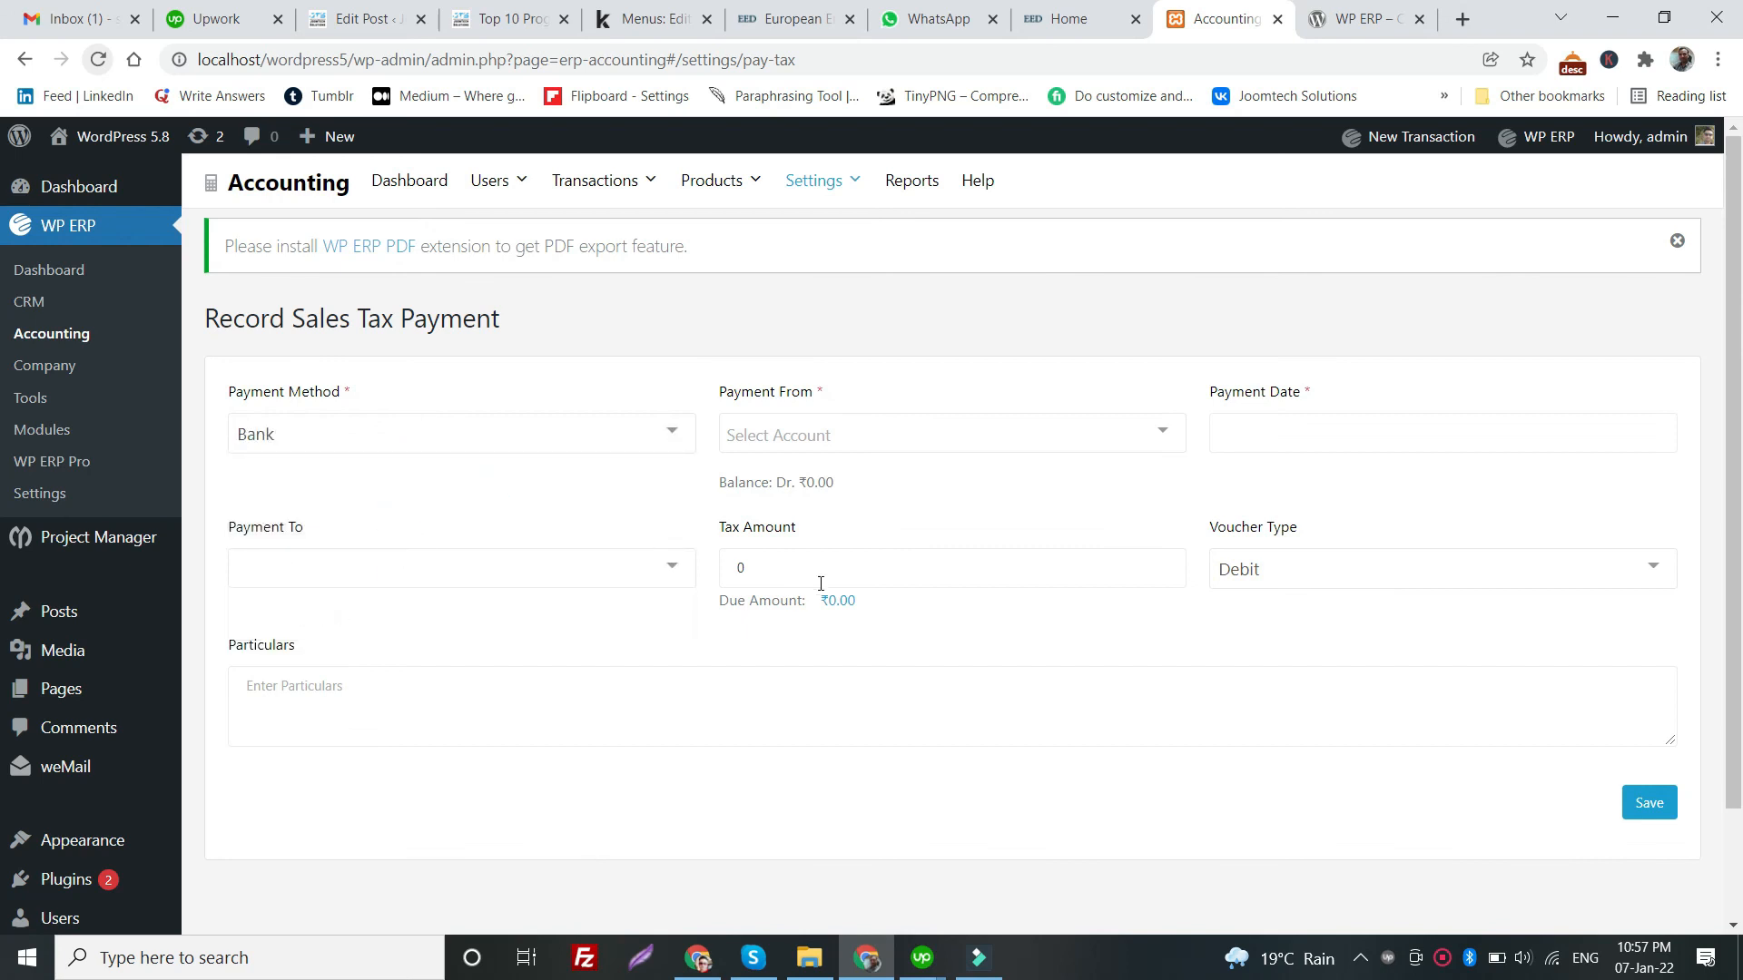
- Try to find an account for the tax payment to come from by searching for 10
{"action": "left_click", "coordinate": [739, 569]}
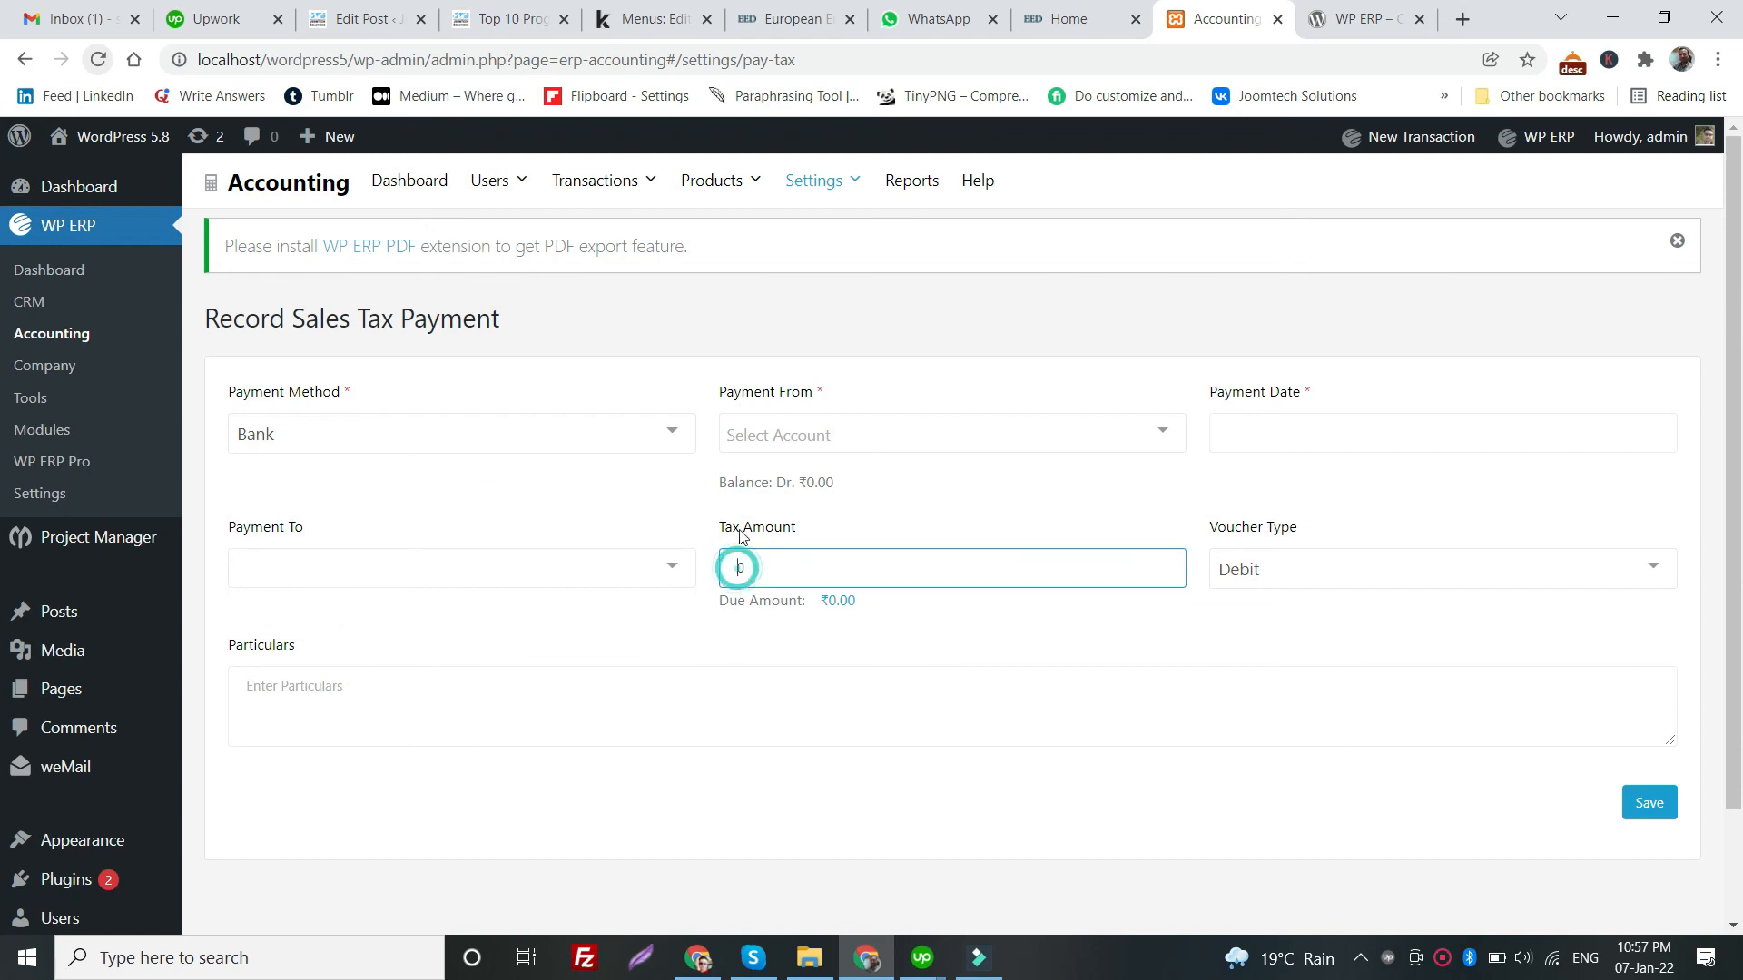
{"action": "left_click", "coordinate": [798, 433]}
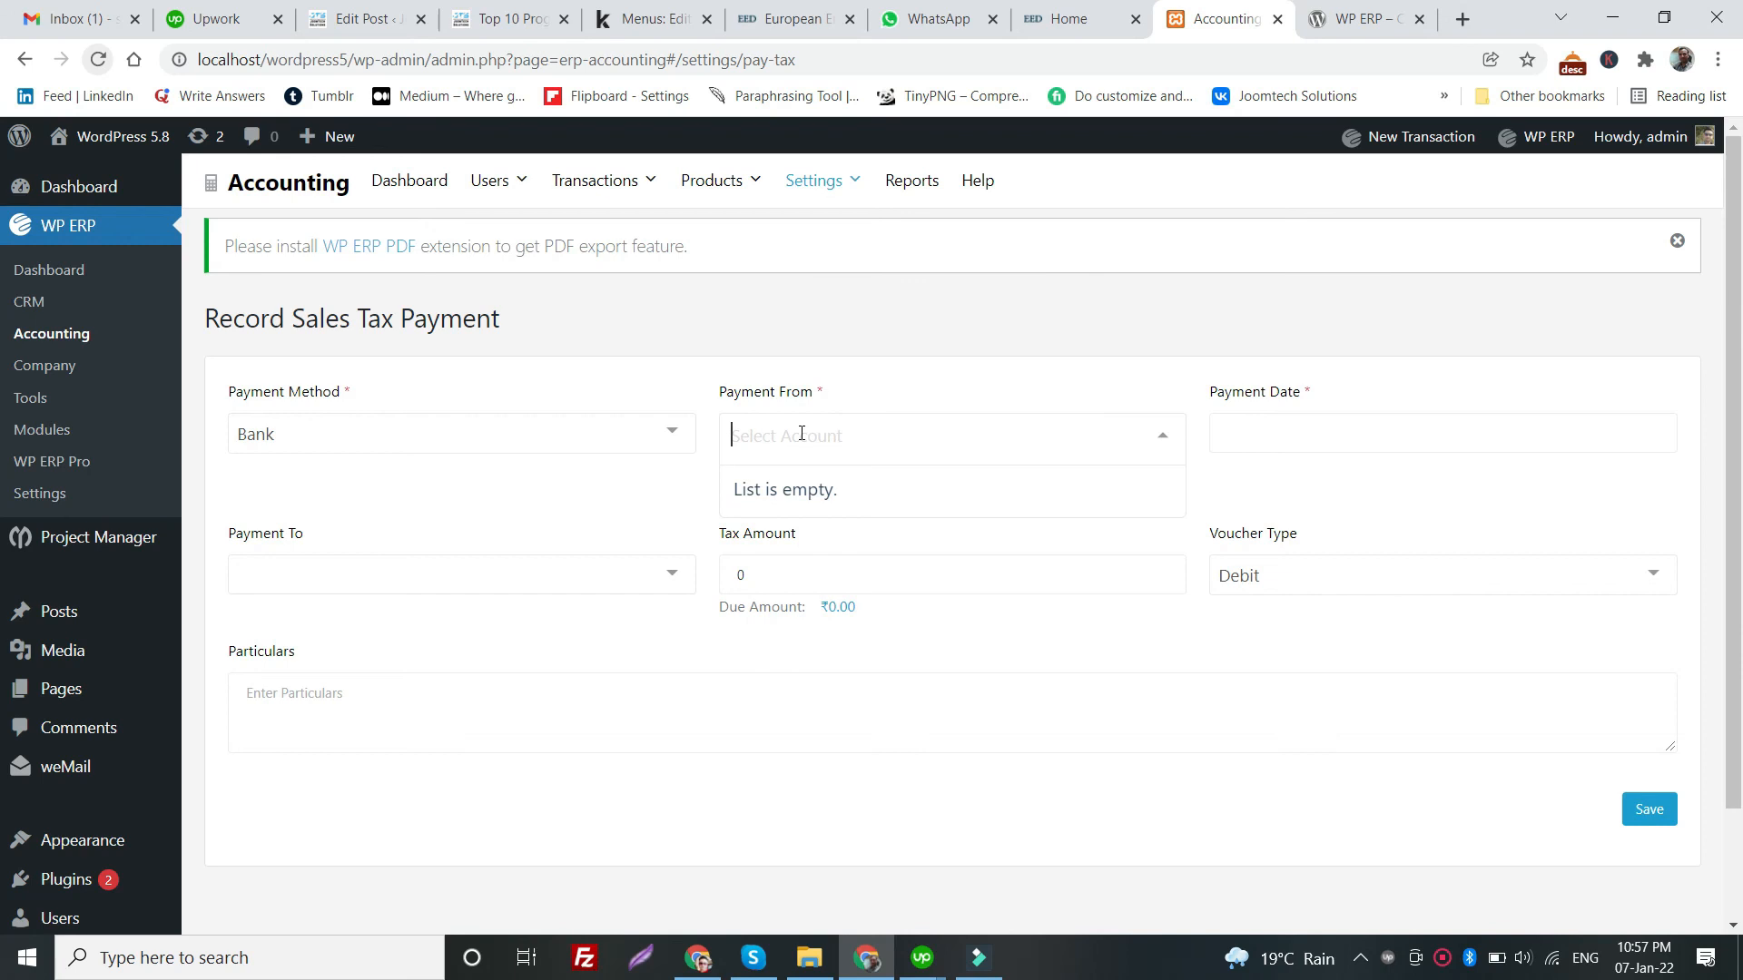
{"action": "type", "text": "10"}
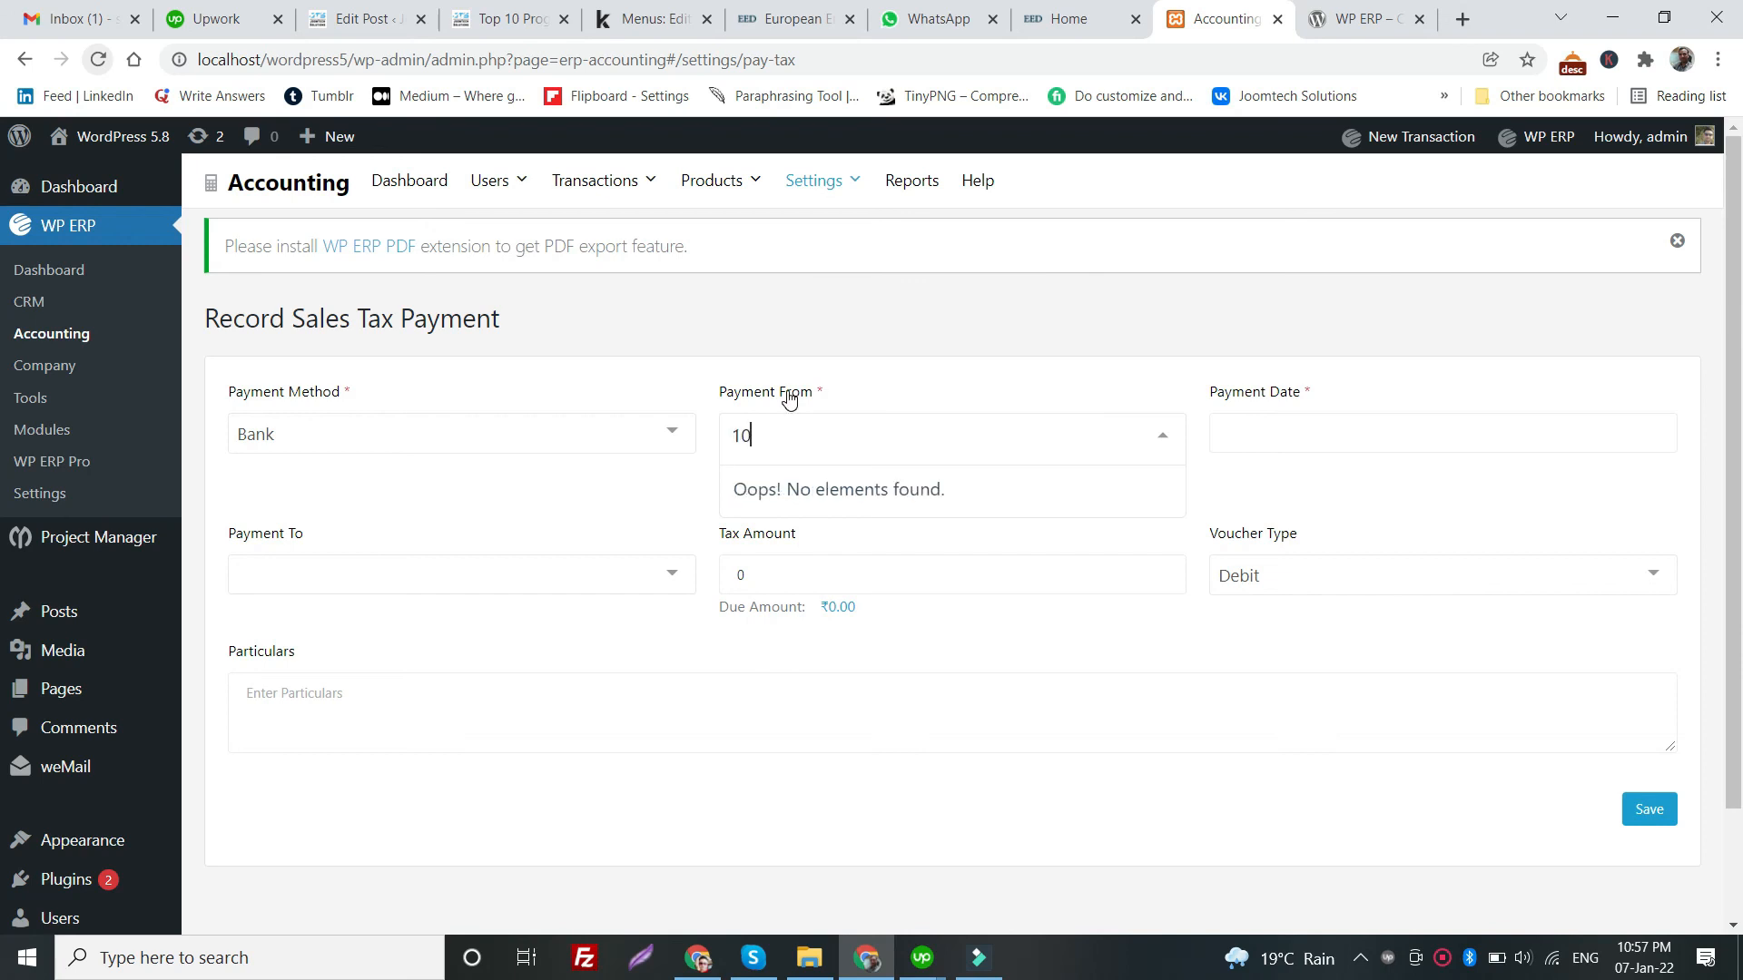
{"action": "left_click", "coordinate": [829, 707]}
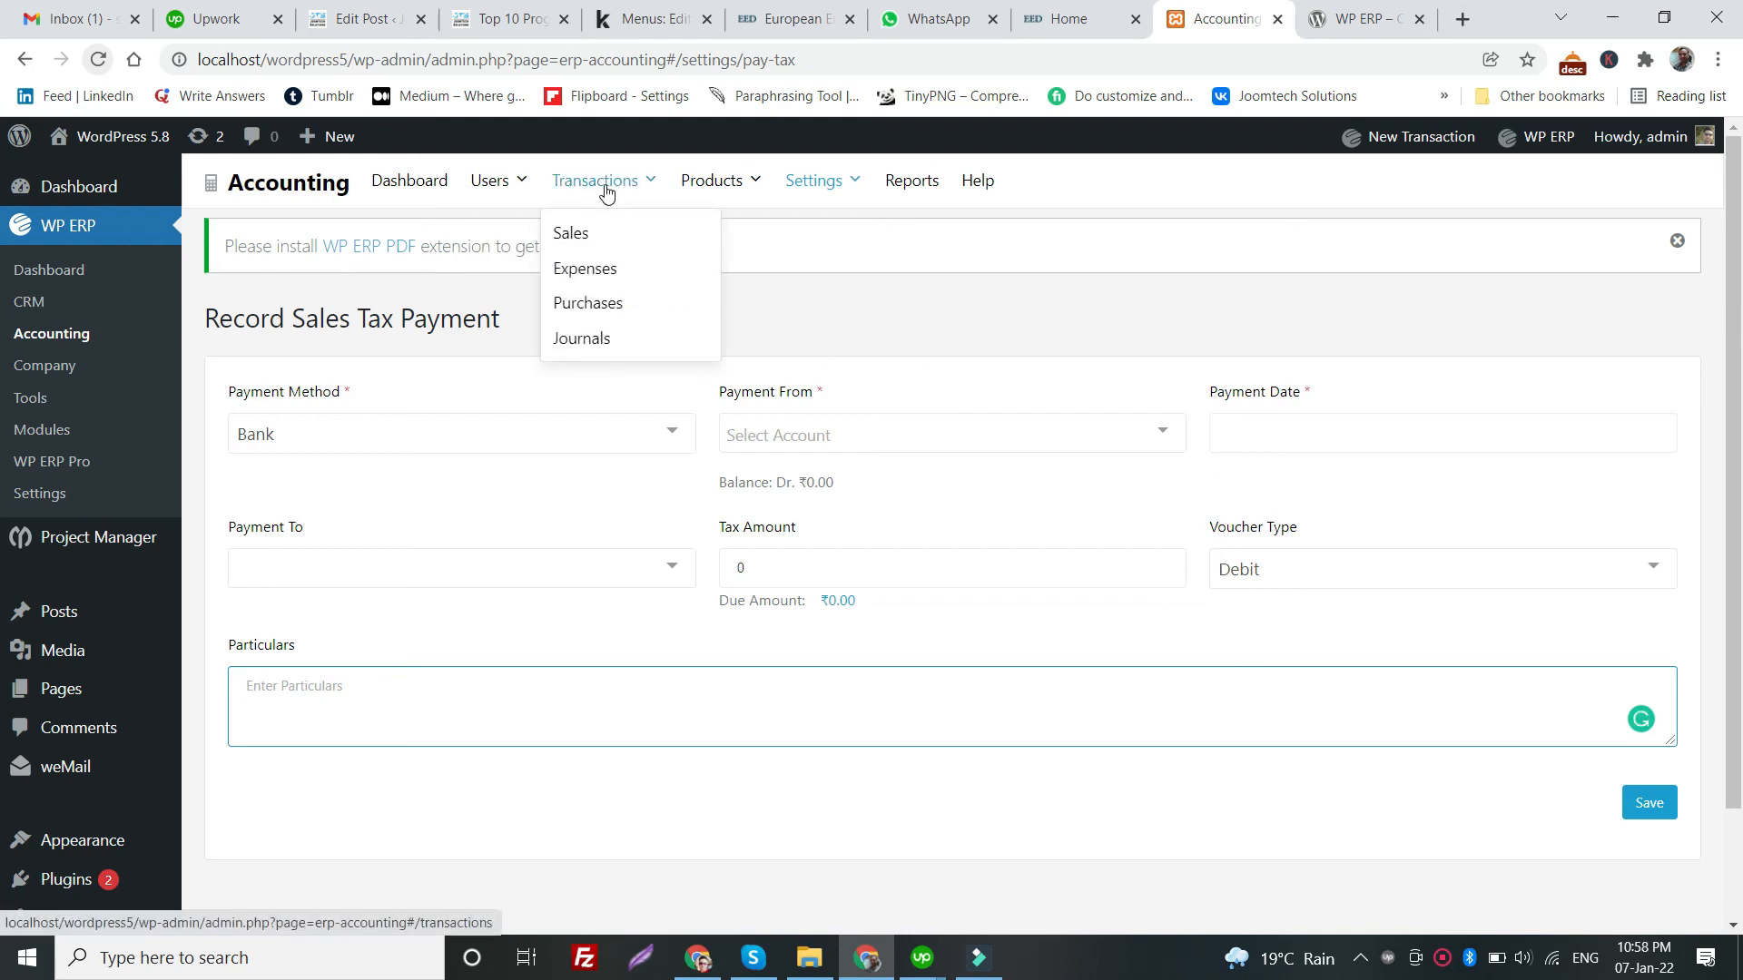
- Open the expense transactions and look over the types of new transaction that can be created
{"action": "left_click", "coordinate": [607, 272]}
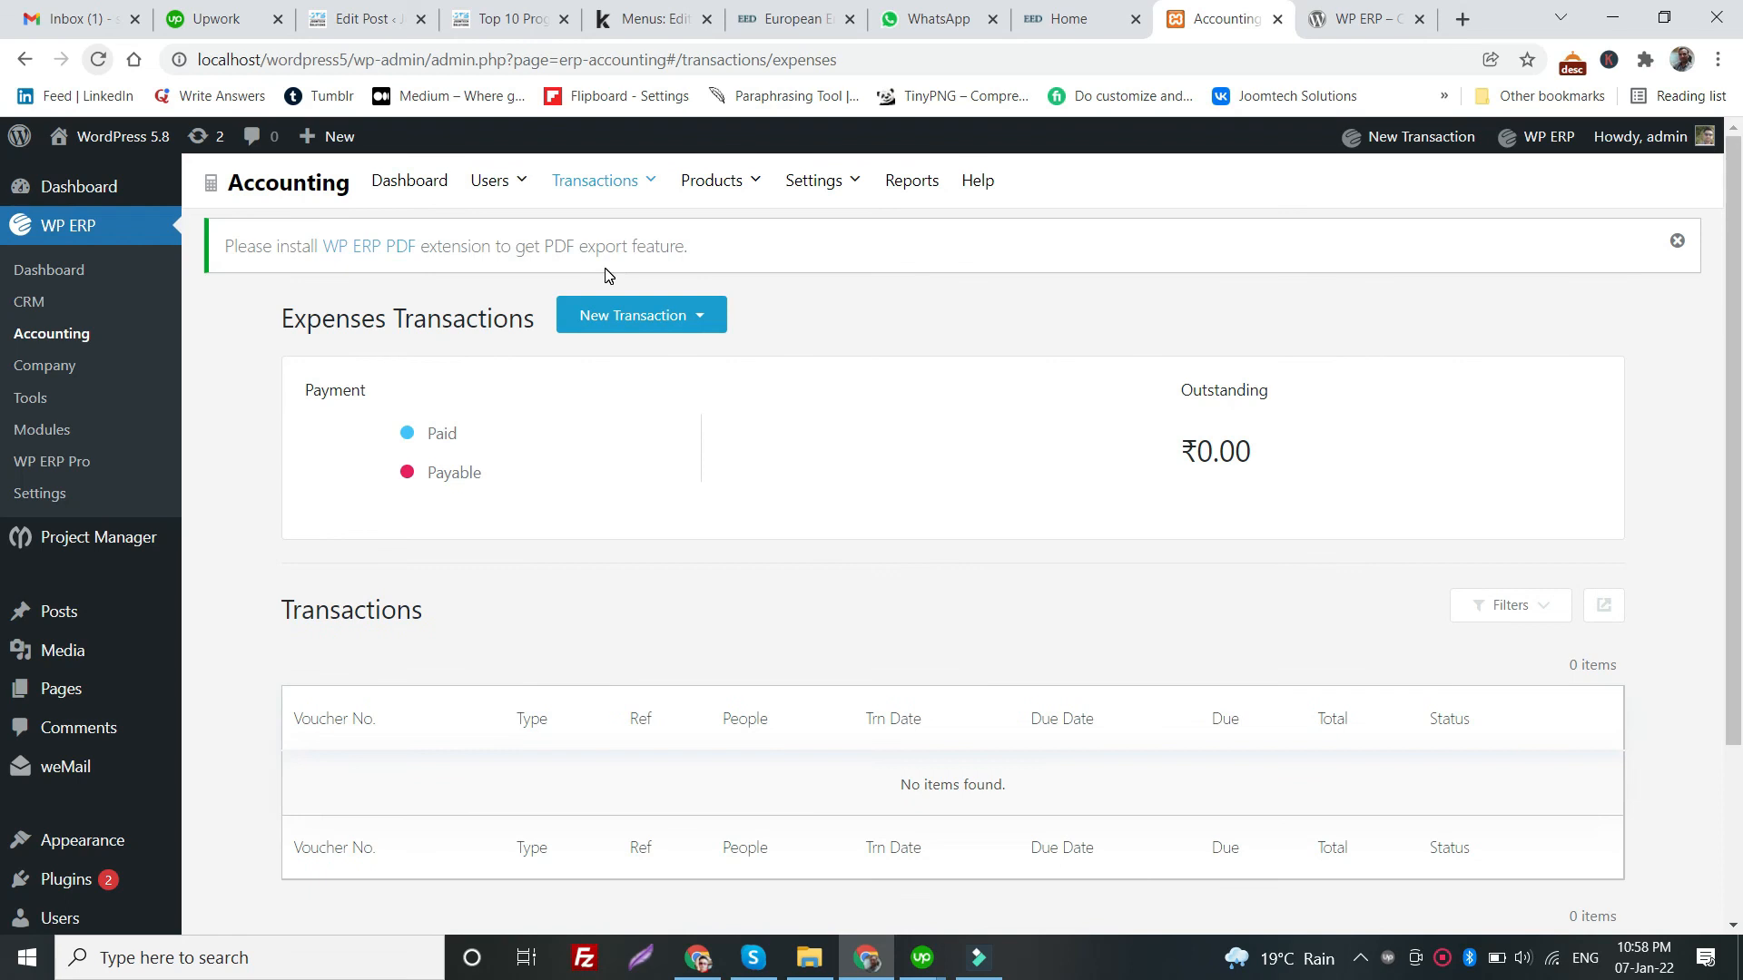
{"action": "left_click", "coordinate": [610, 325]}
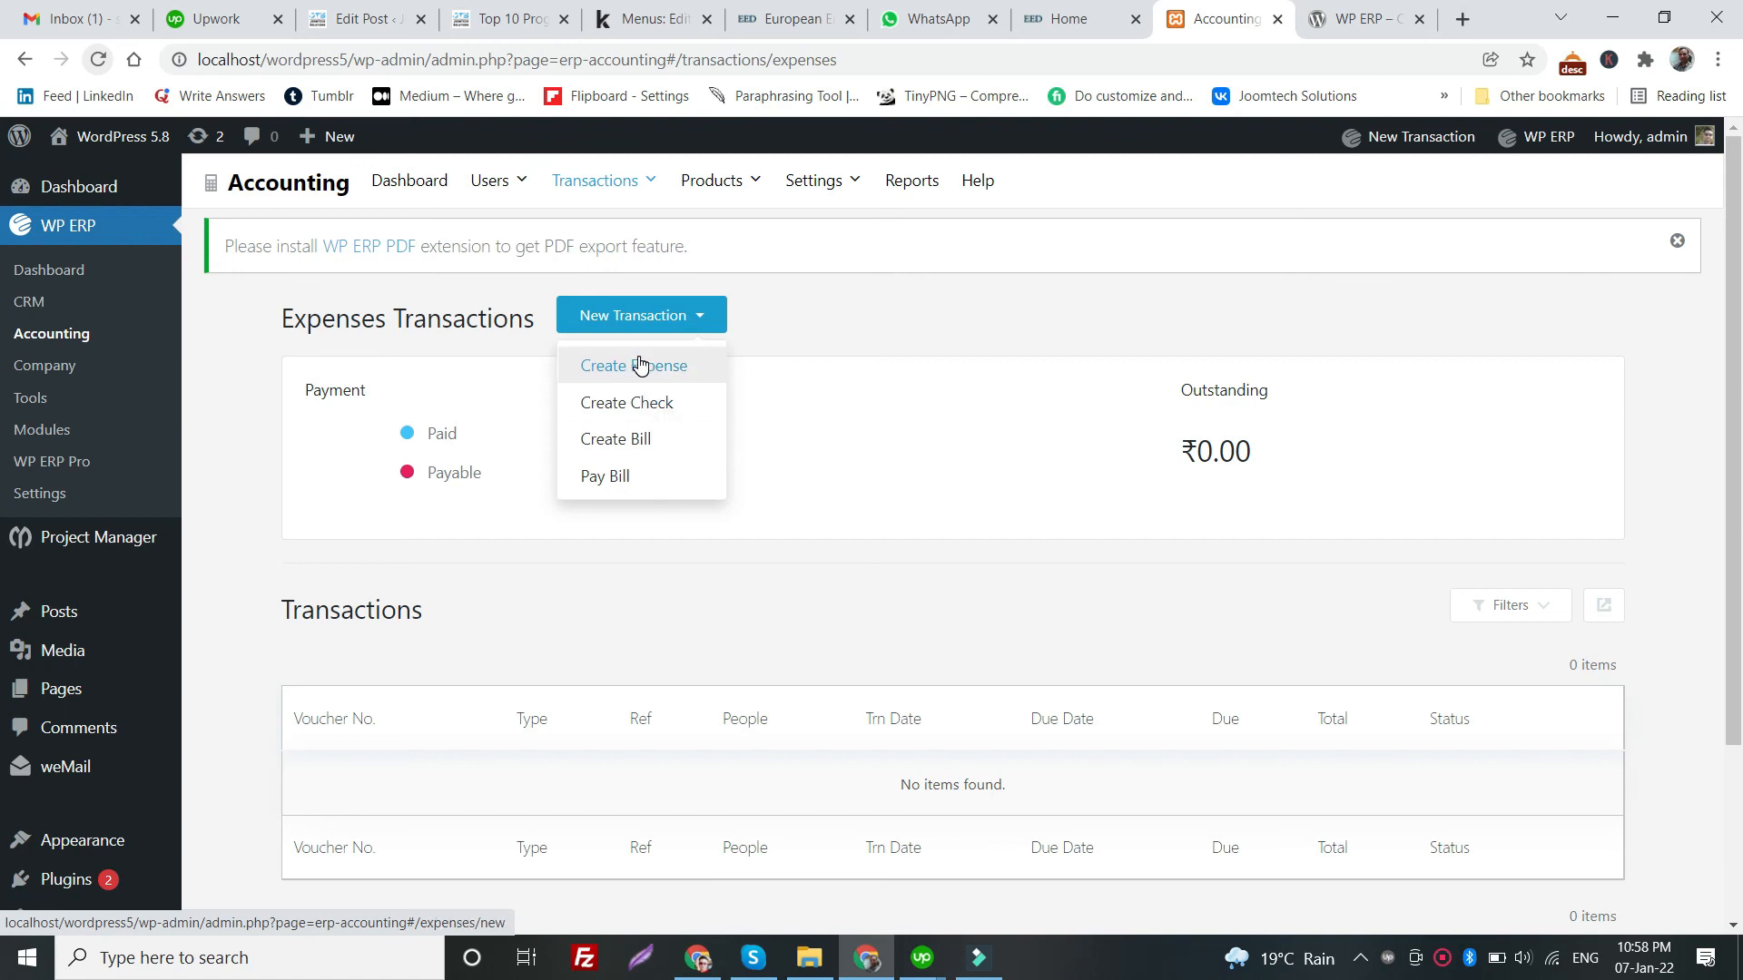
{"action": "left_click", "coordinate": [245, 408]}
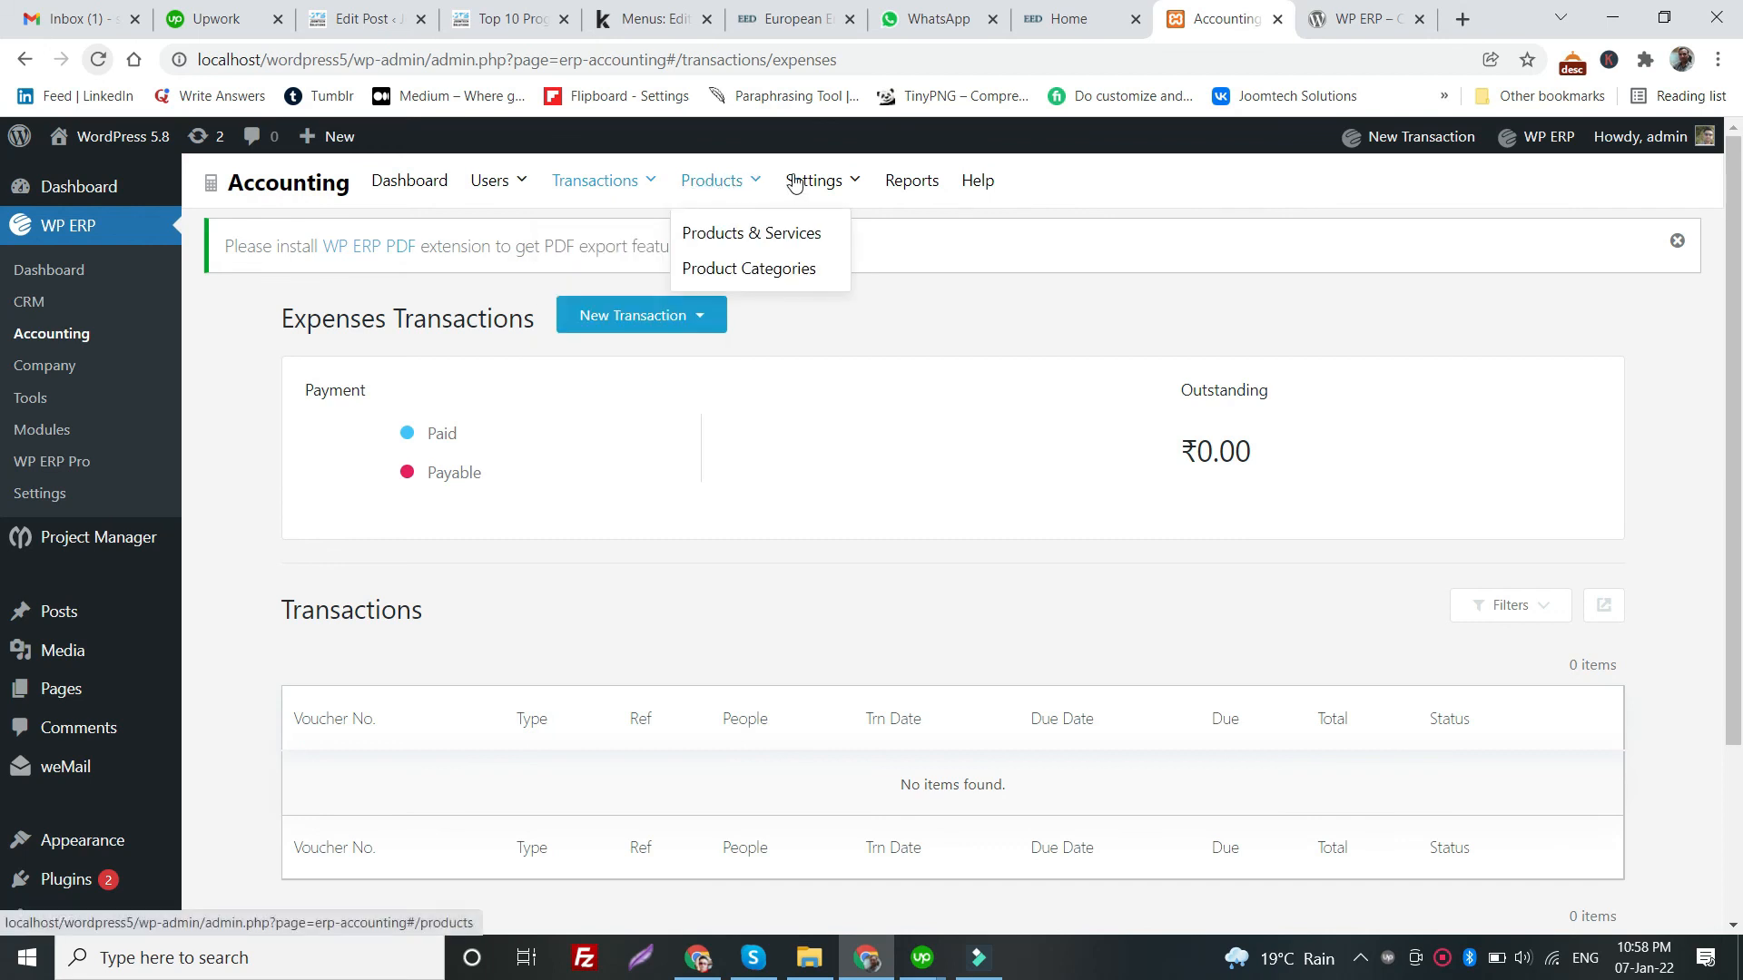
{"action": "mouse_move", "coordinate": [805, 194]}
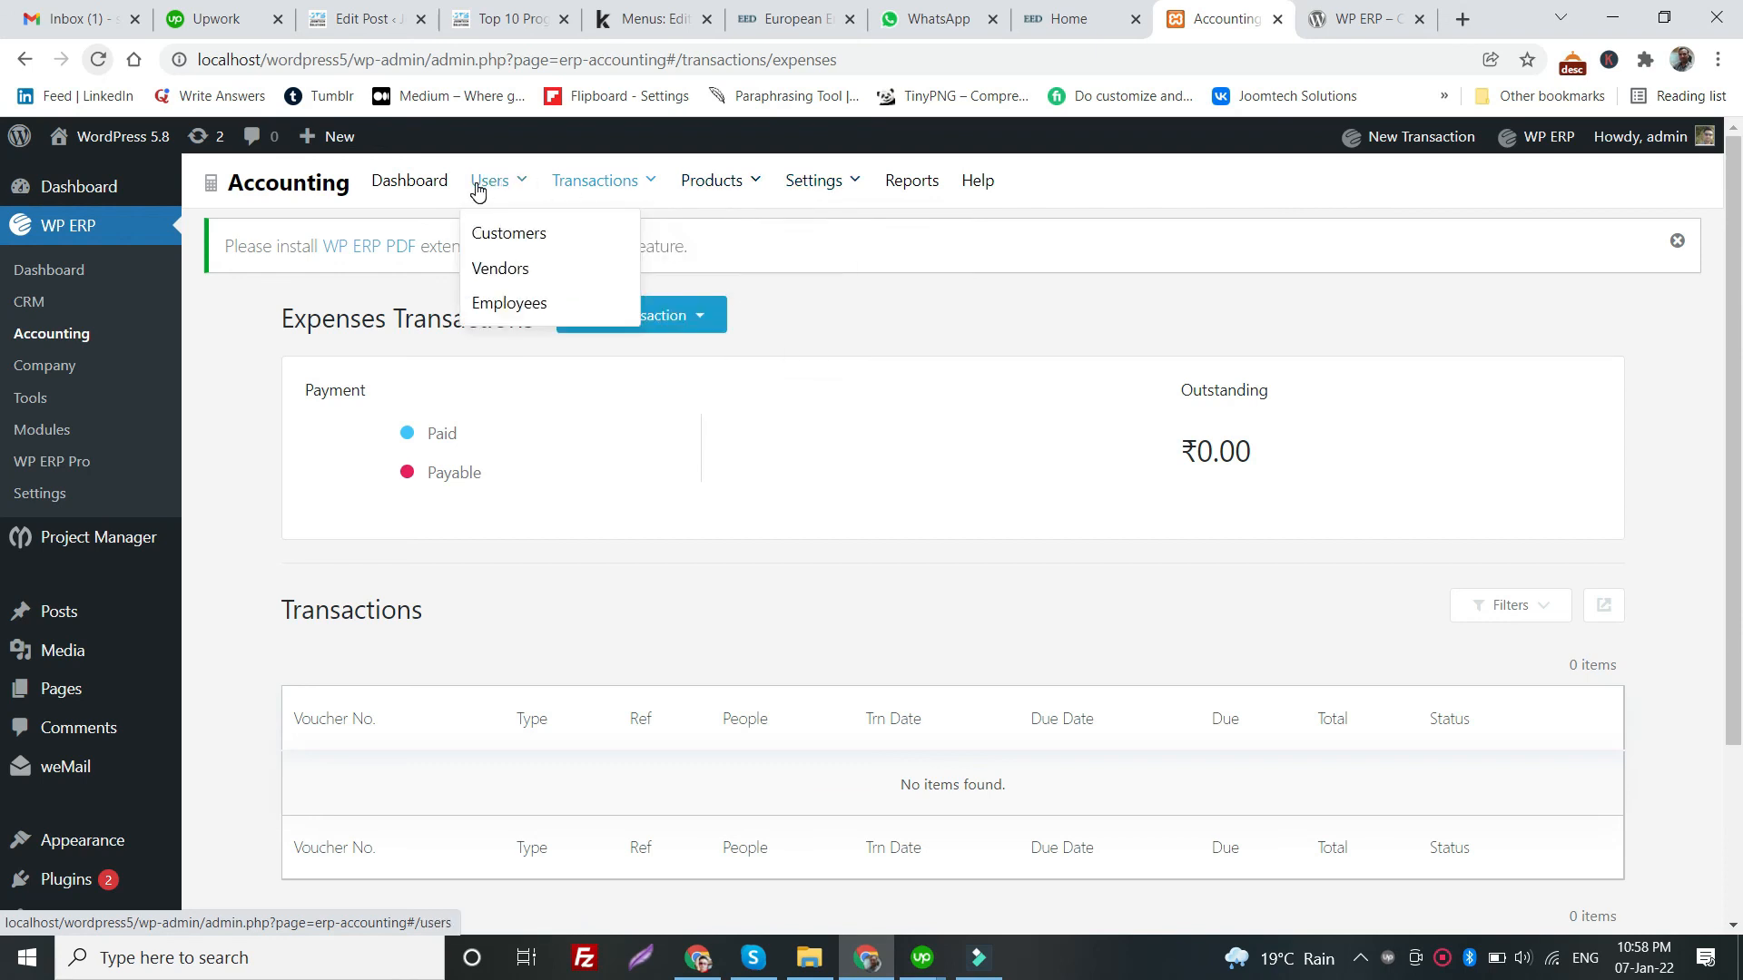
- Look over the Accounting dashboard down to the invoice and bill summaries, and open its tutorial in a new tab
{"action": "left_click", "coordinate": [408, 186]}
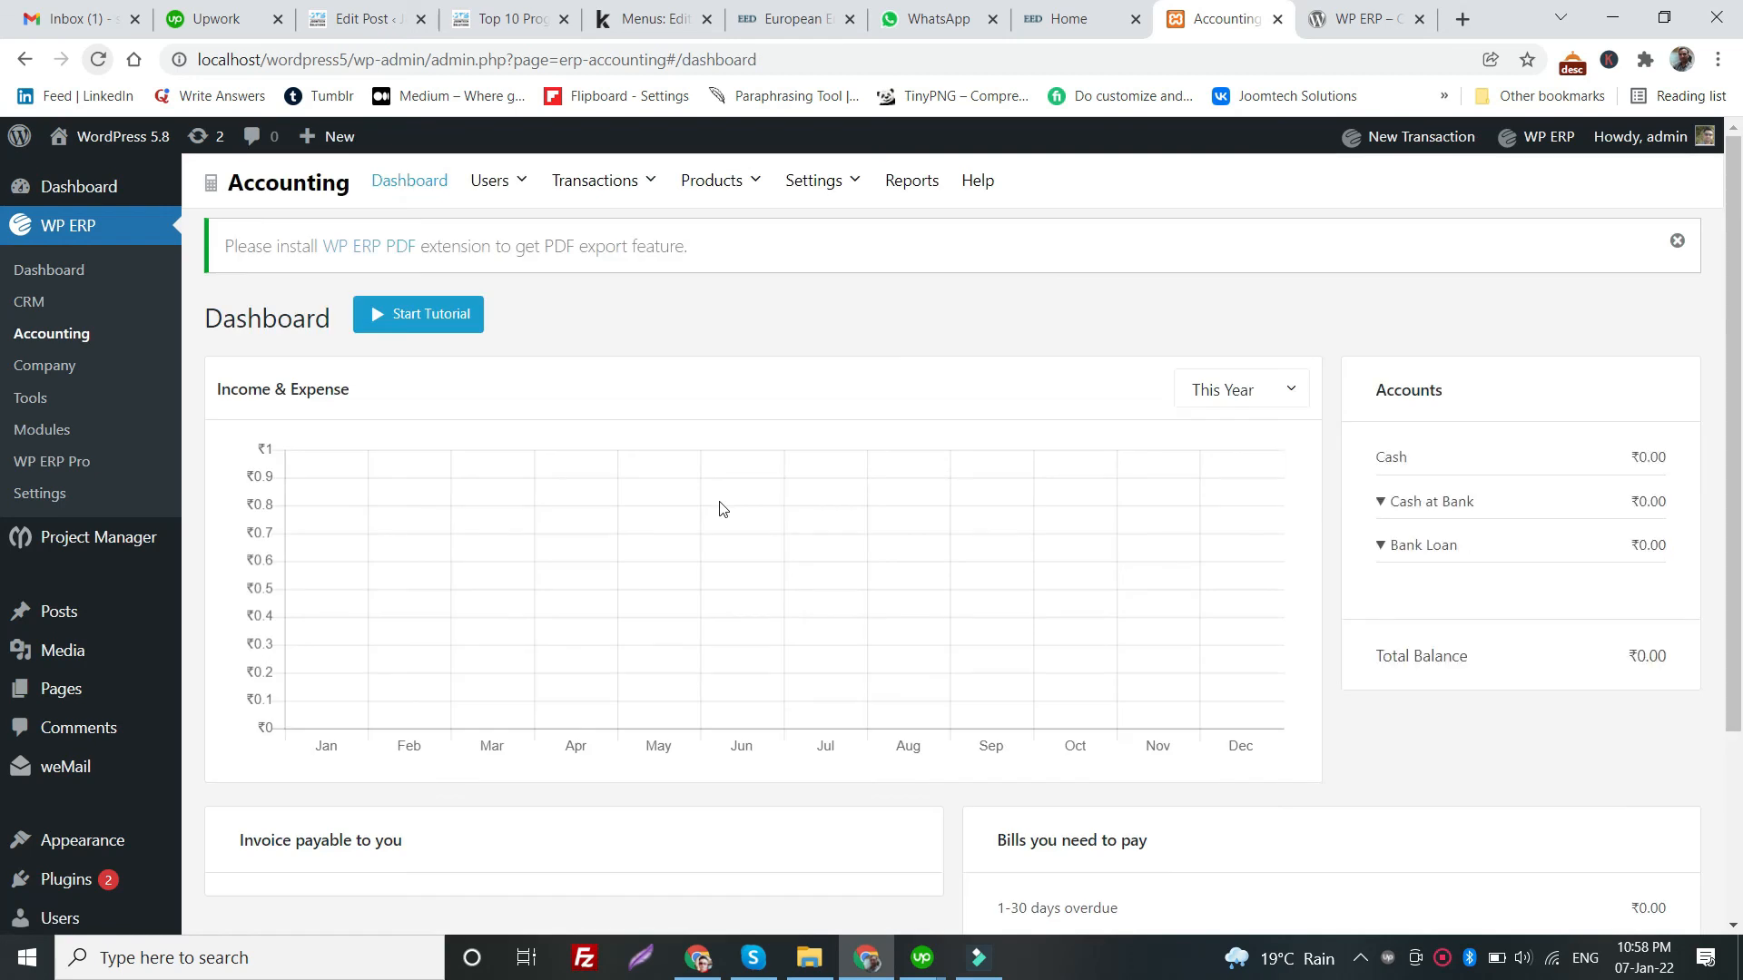
{"action": "scroll", "coordinate": [721, 509], "scroll_direction": "down", "scroll_amount": 3}
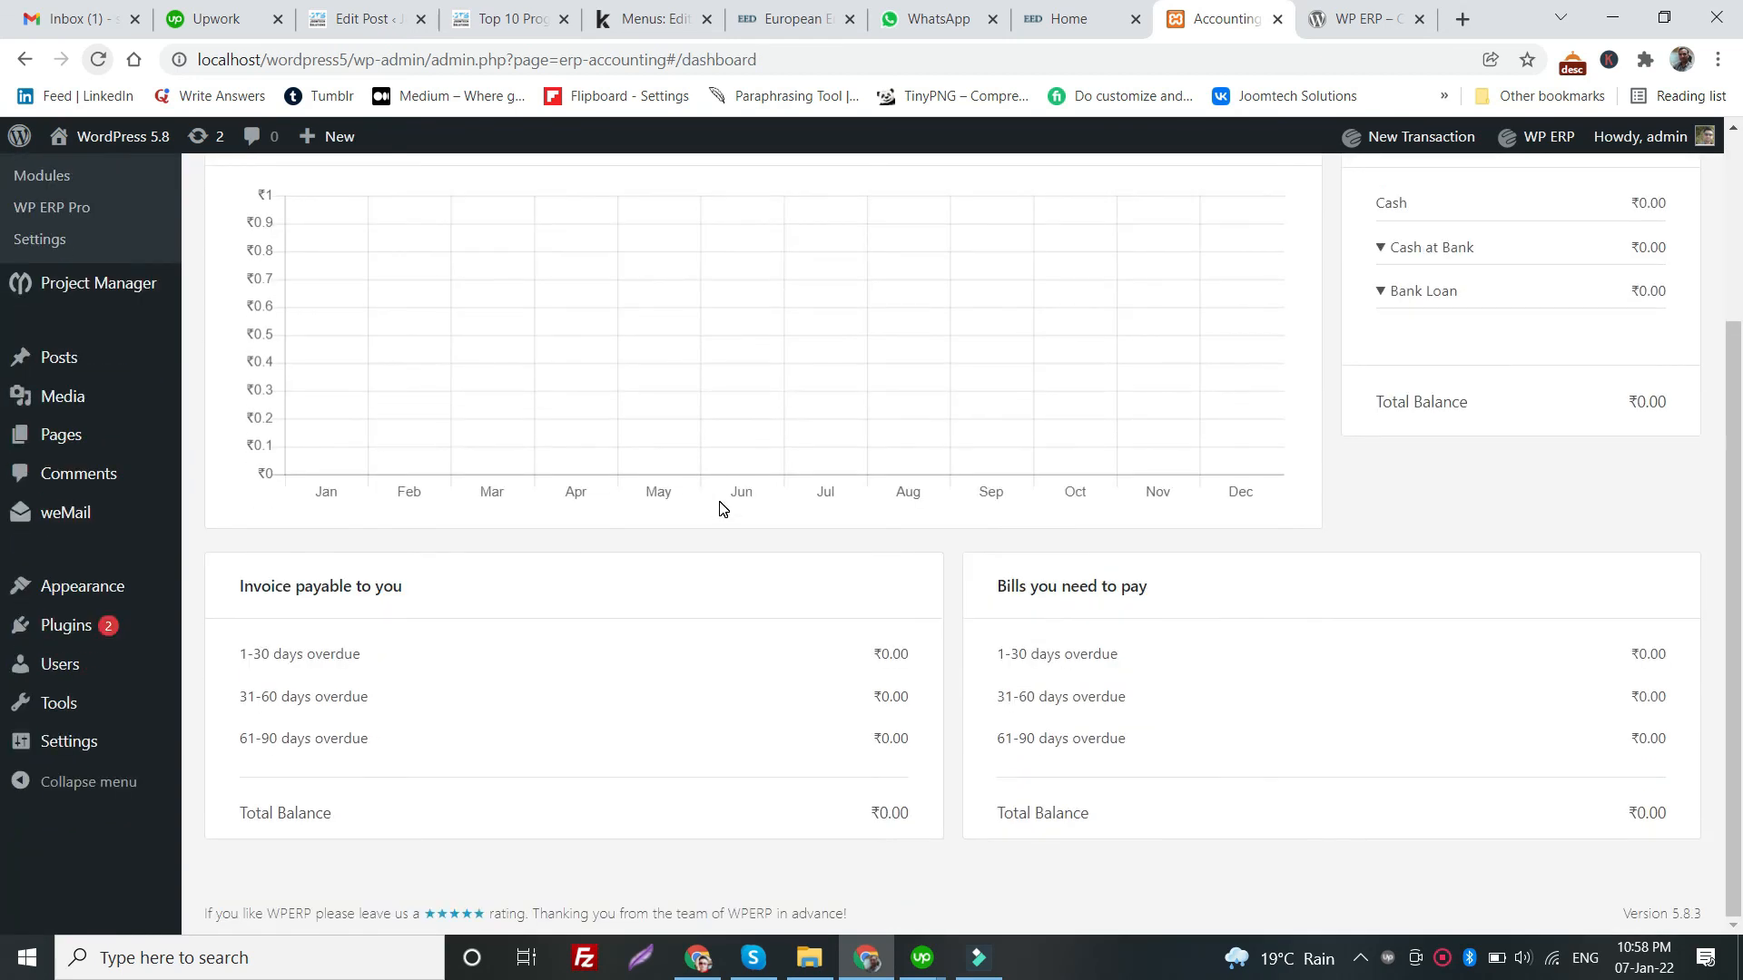
{"action": "scroll", "coordinate": [721, 509], "scroll_direction": "up", "scroll_amount": 3}
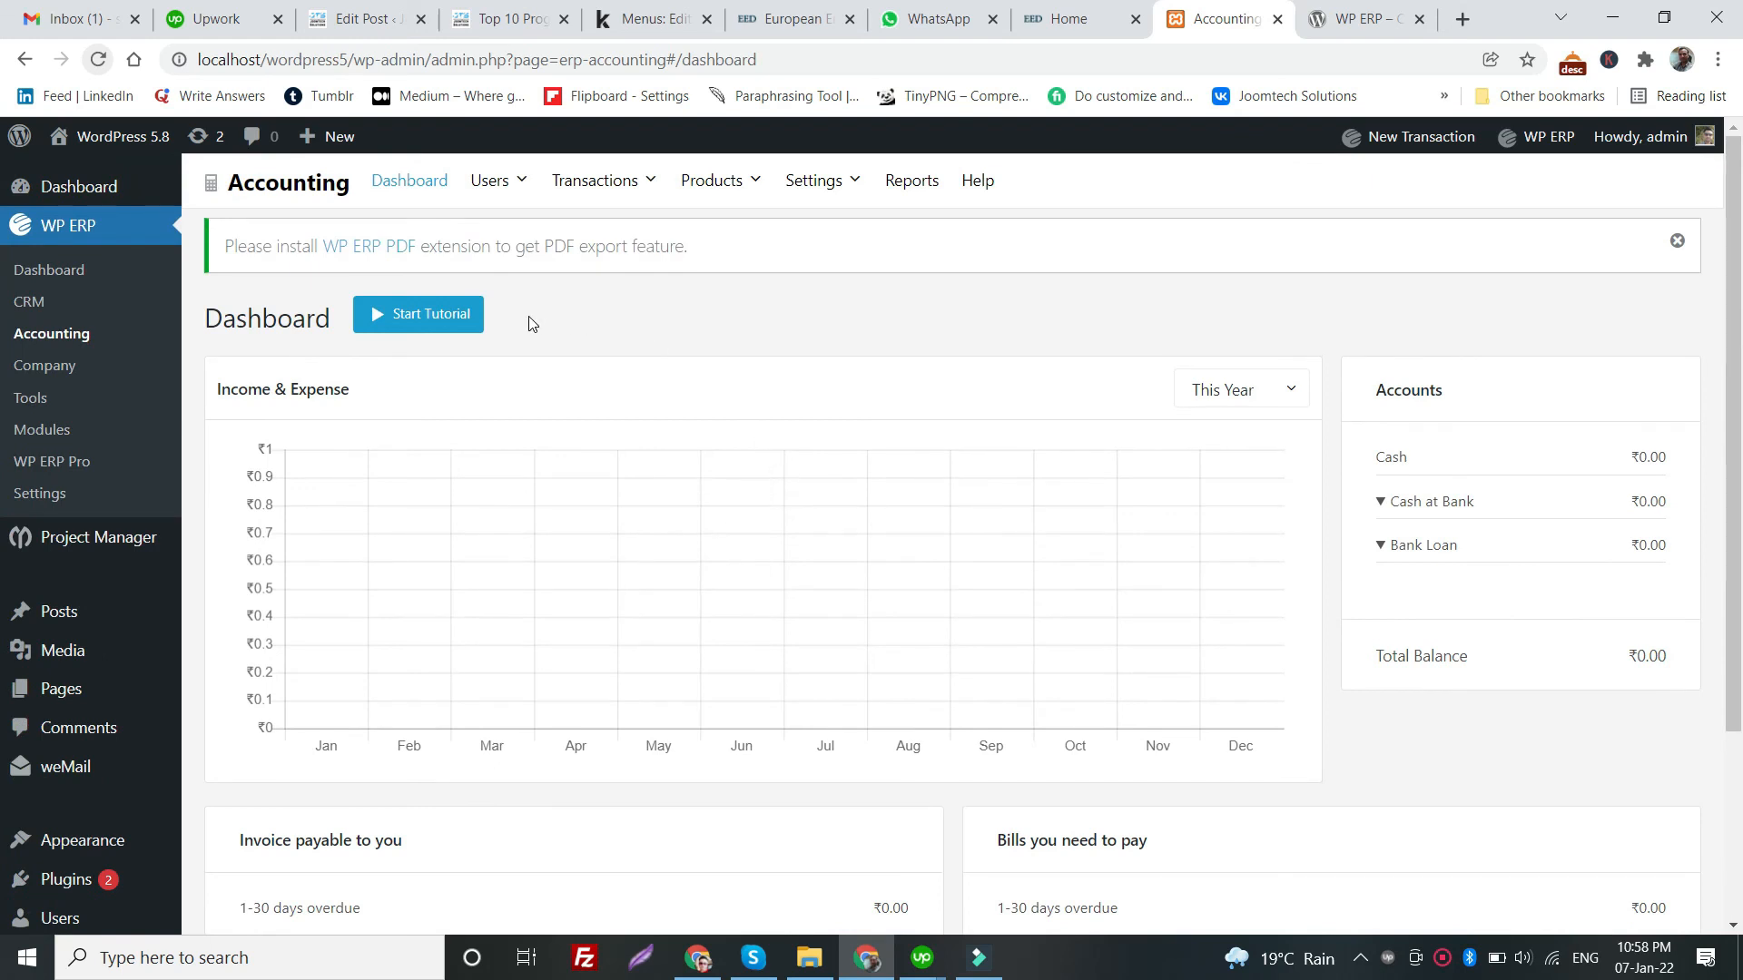
{"action": "right_click", "coordinate": [440, 320]}
{"action": "left_click", "coordinate": [449, 334]}
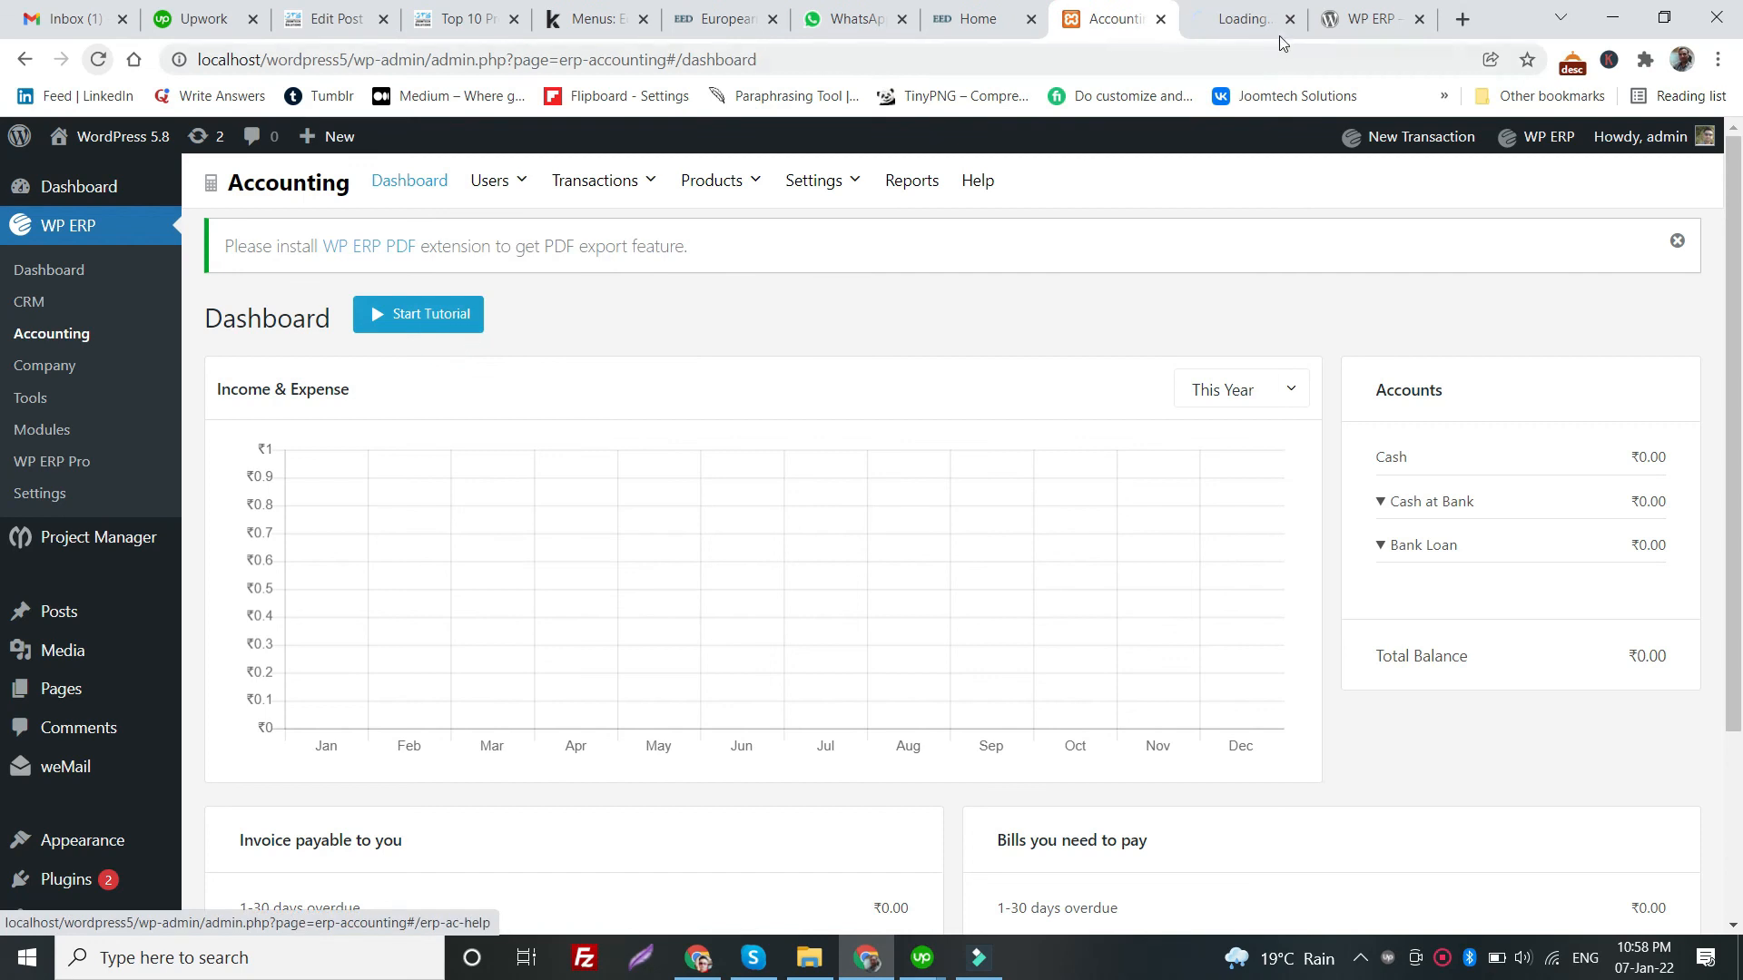
{"action": "left_click", "coordinate": [1442, 958]}
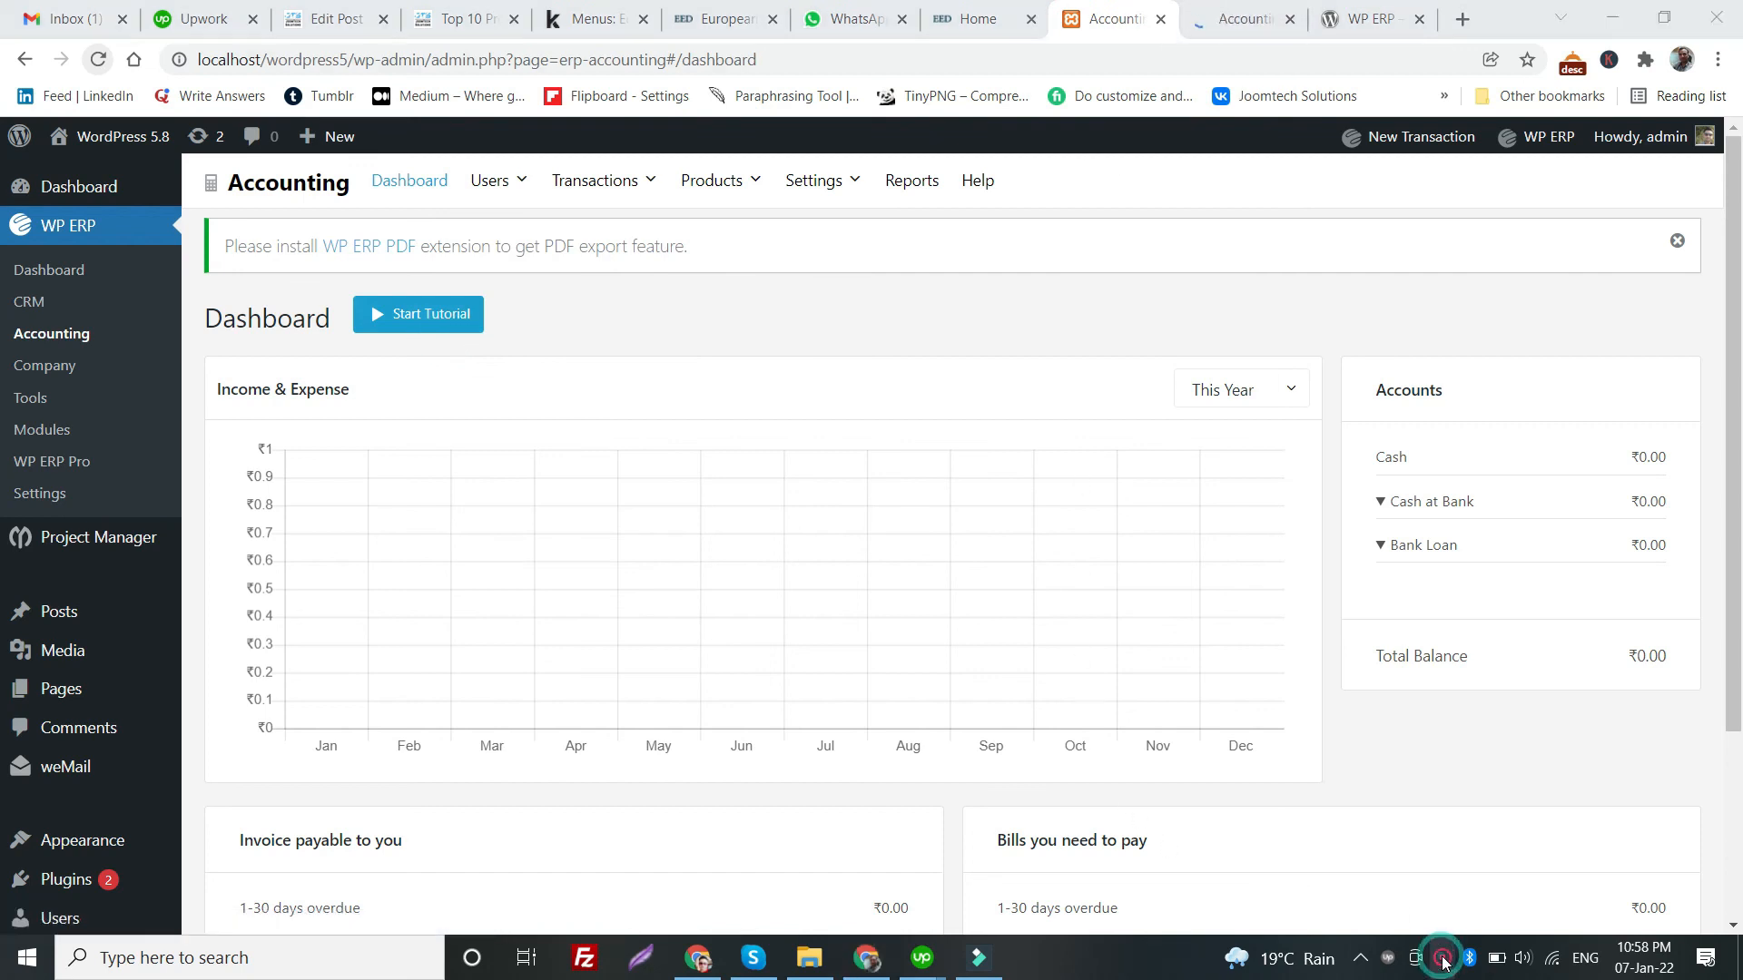
{"action": "left_click", "coordinate": [1472, 950]}
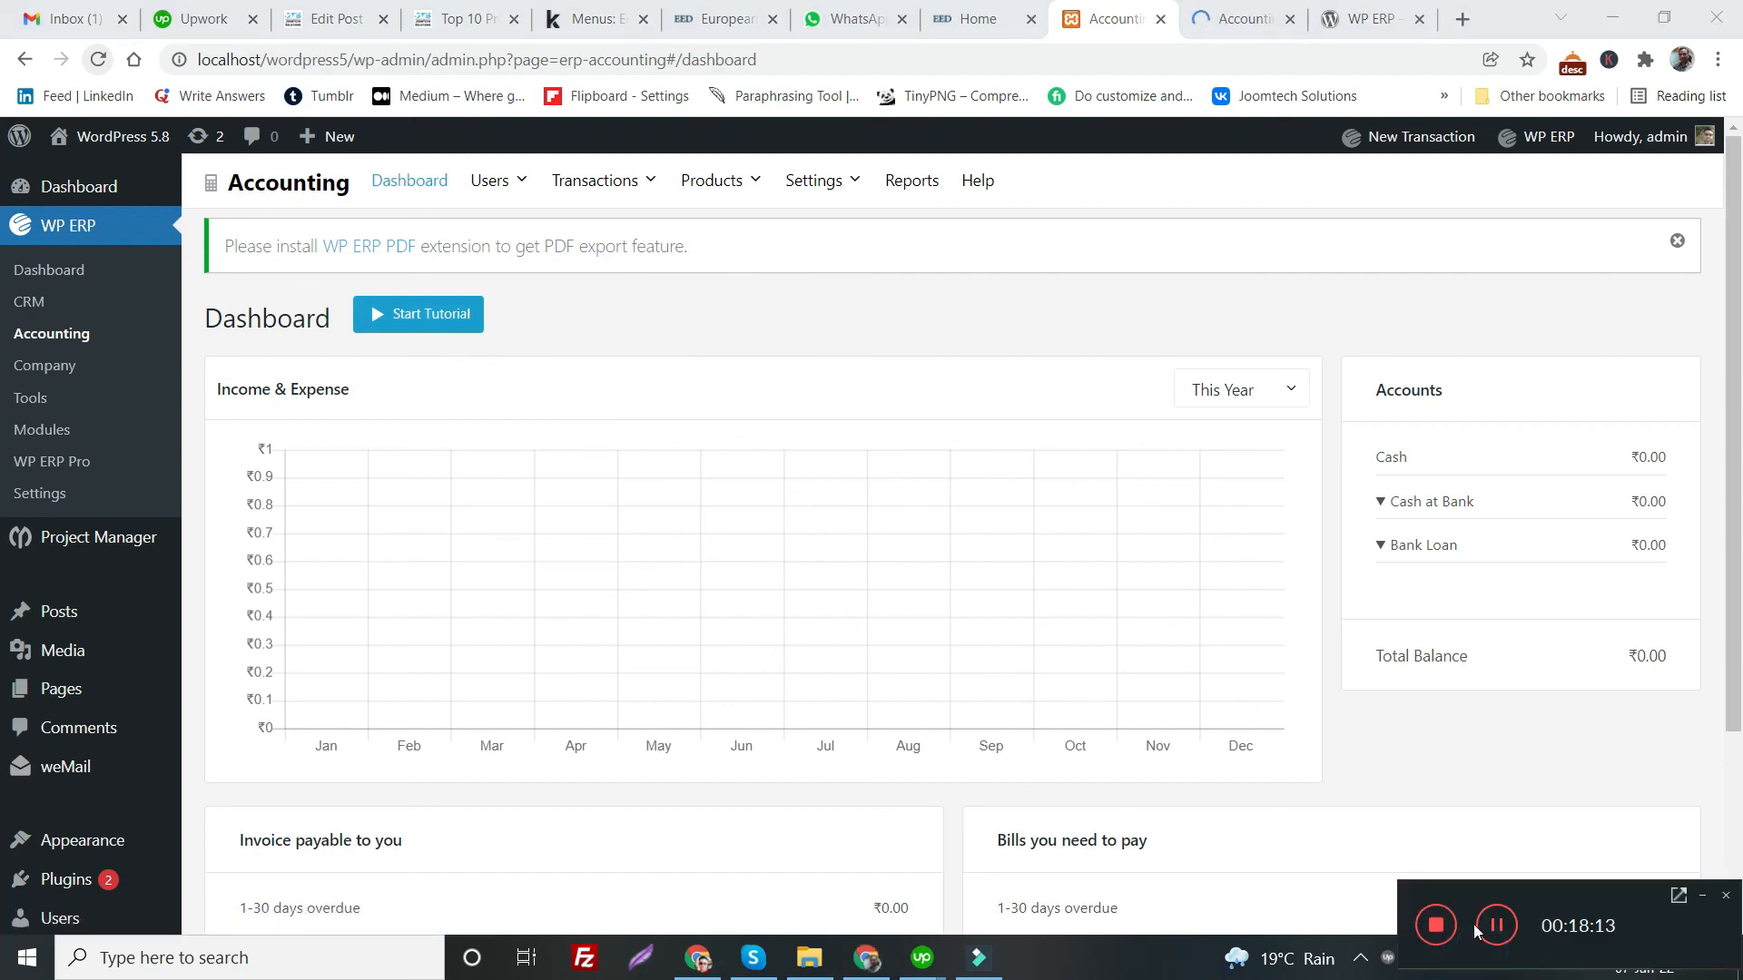